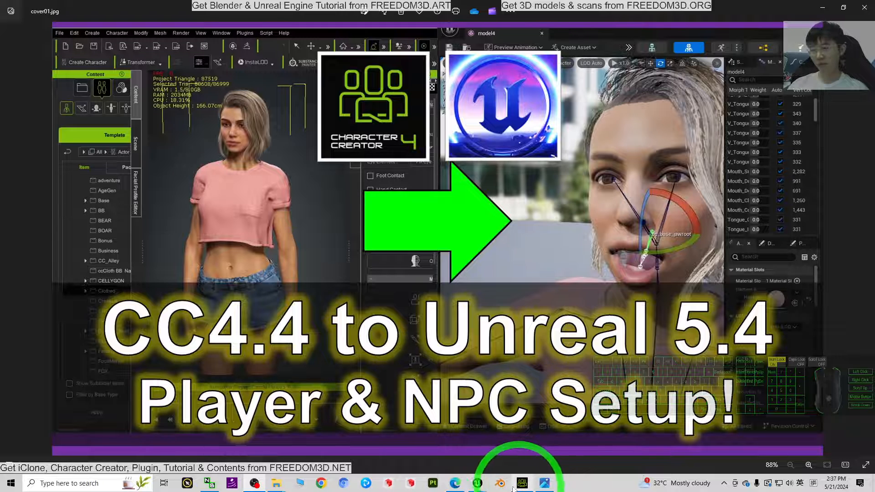
Step: Switch to the Unreal Editor and close the separate model4 skeletal mesh window
mouse_move(477, 483)
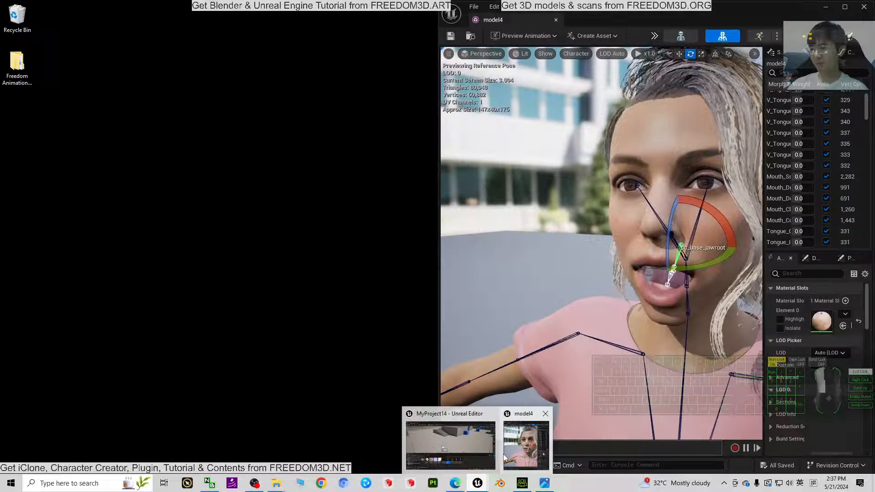
left_click(504, 457)
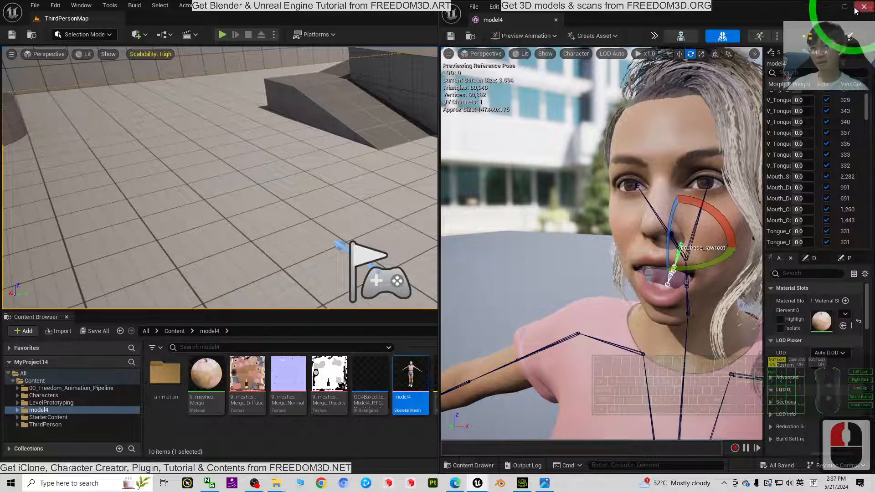
left_click(863, 7)
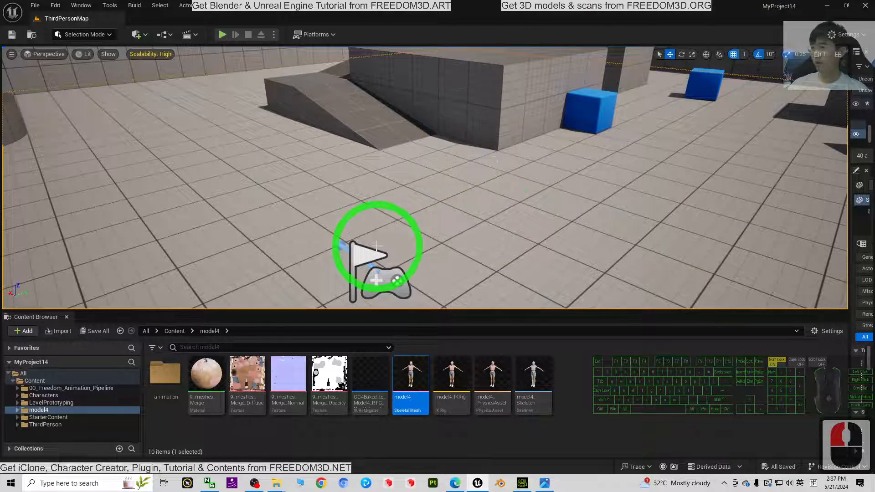
Step: Play the level briefly, stop it, and enlarge the level viewport over the Content Browser
left_click(223, 35)
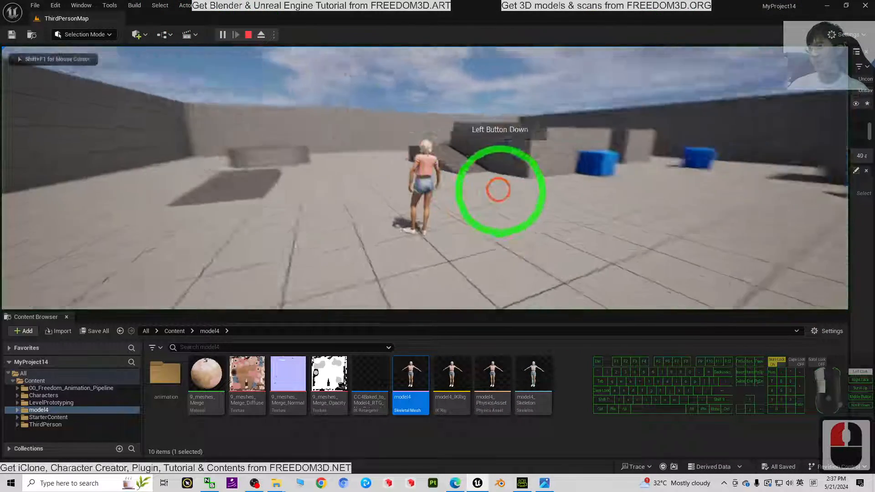
key("Escape")
key("w")
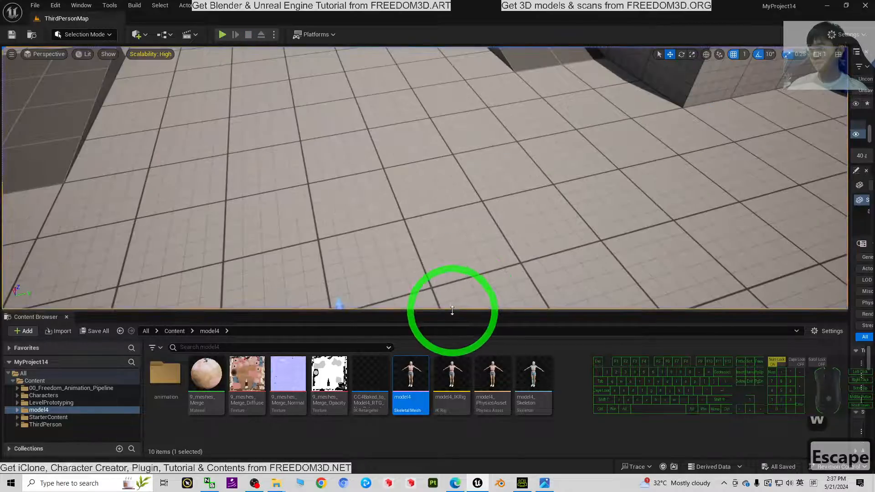
left_click_drag(452, 310, 422, 457)
Step: Play the level and make the character run and jump around the ramps and blocks, and stop the play session
left_click(223, 35)
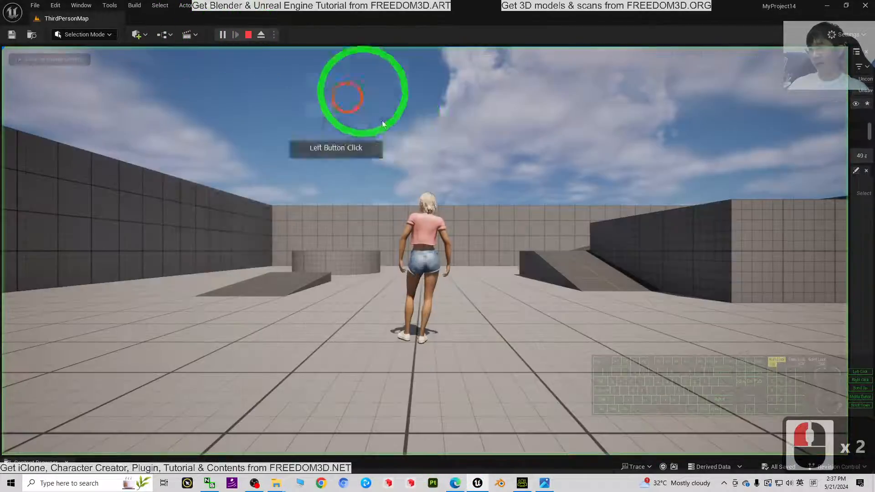
left_click(504, 211)
key("w")
key("w")
key("w")
key("w")
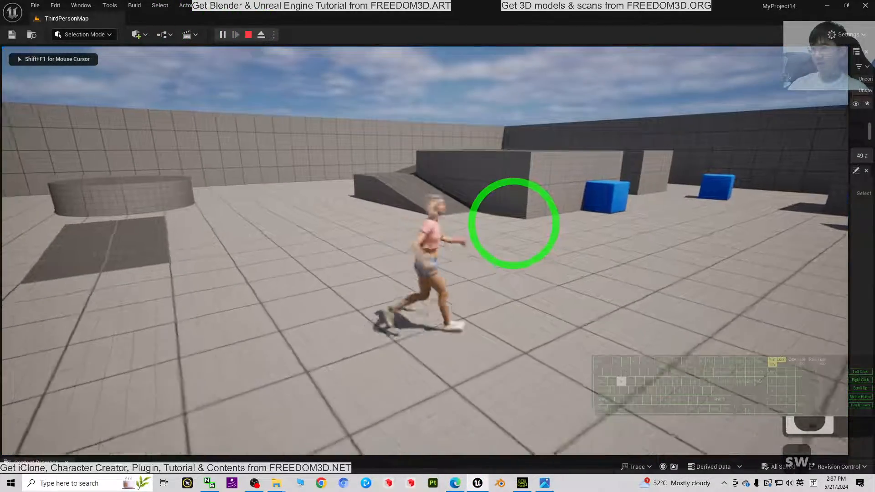
key("w")
key("w")
key("w")
key("w")
key("w")
key("w")
key("w")
key("w")
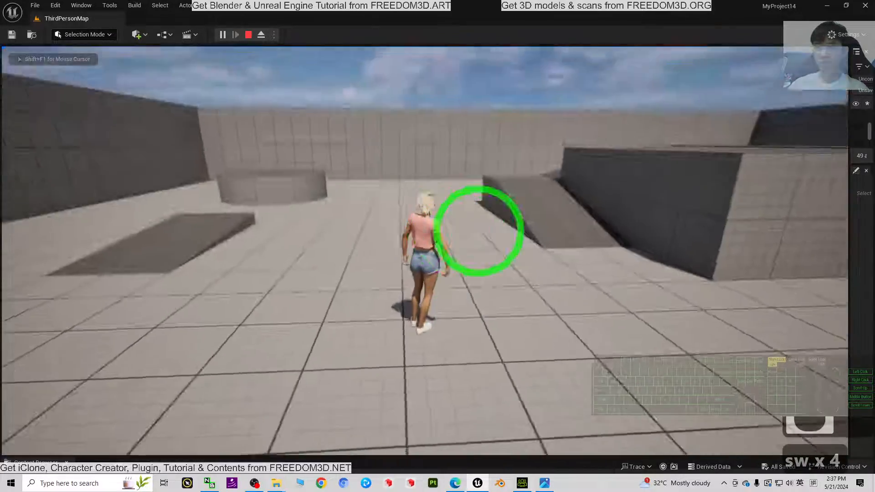
key("w")
key("w")
key("w")
key("a")
key("a")
key("a")
key("a")
key("a")
key("a")
key("a")
key("a")
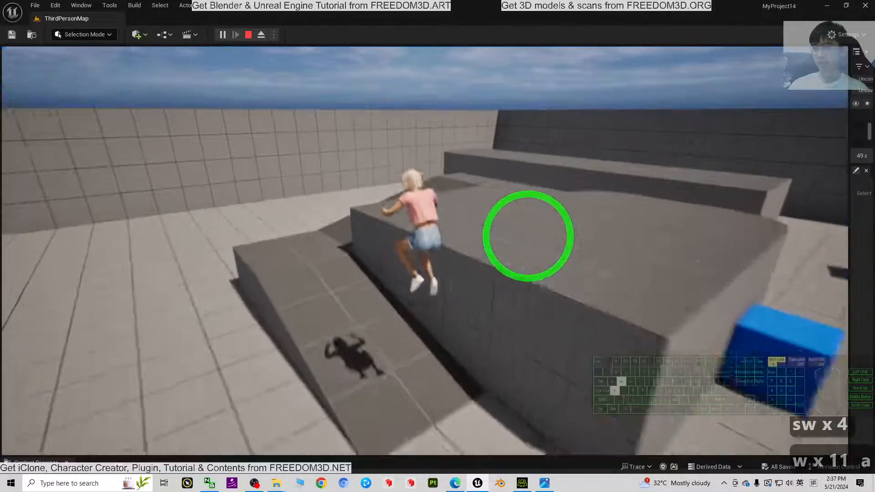
key("d")
key("s")
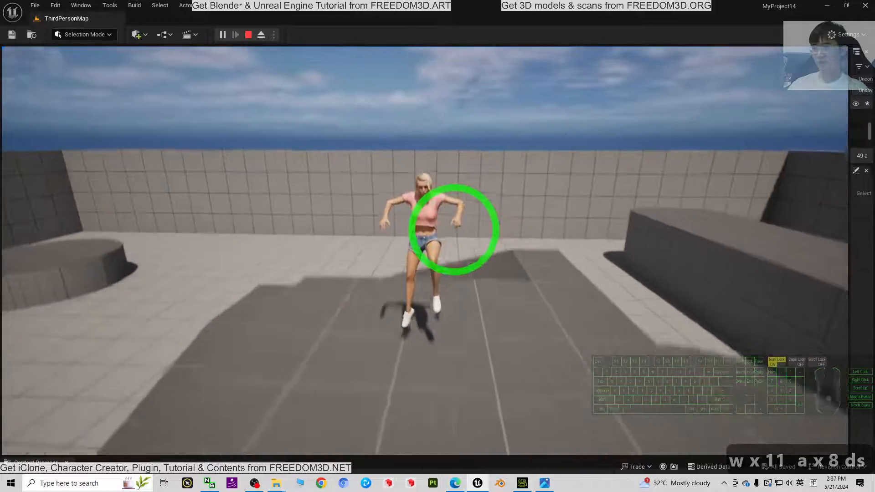
key("s")
key("s")
key("a")
key("a")
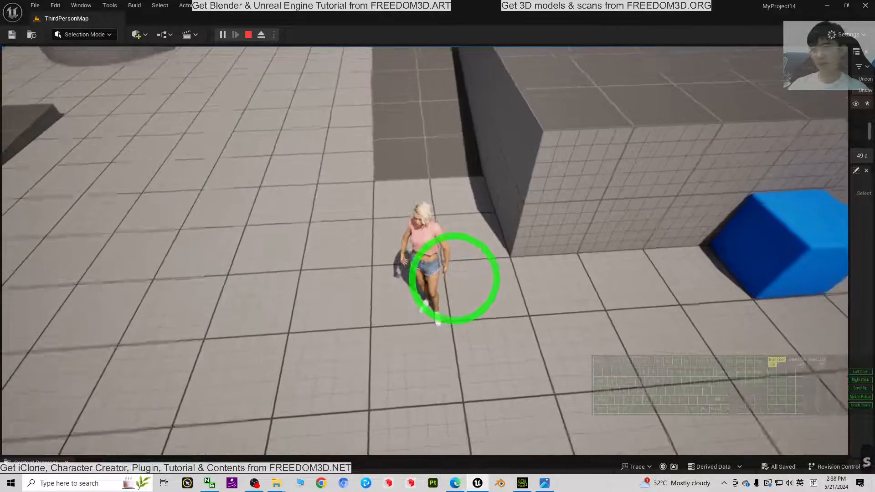
key("Escape")
Step: Switch to Character Creator 4, maximize its window, and widen the Packager and Content panels
left_click(522, 483)
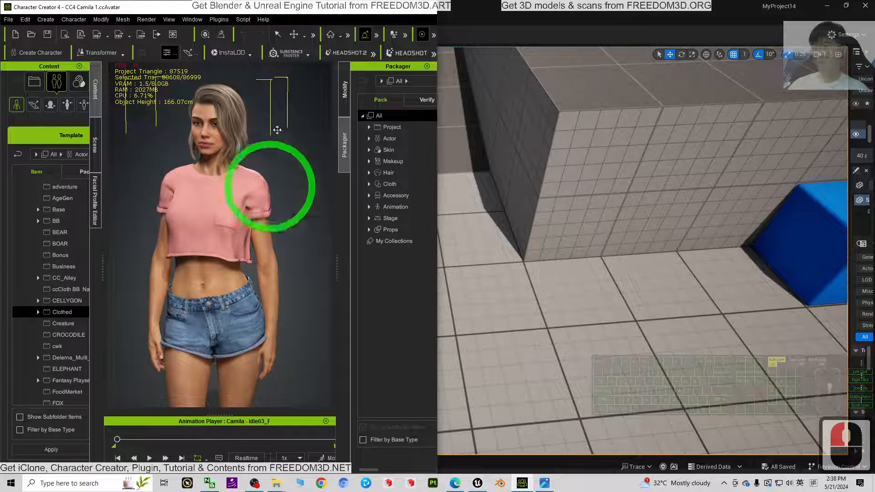
double_click(406, 7)
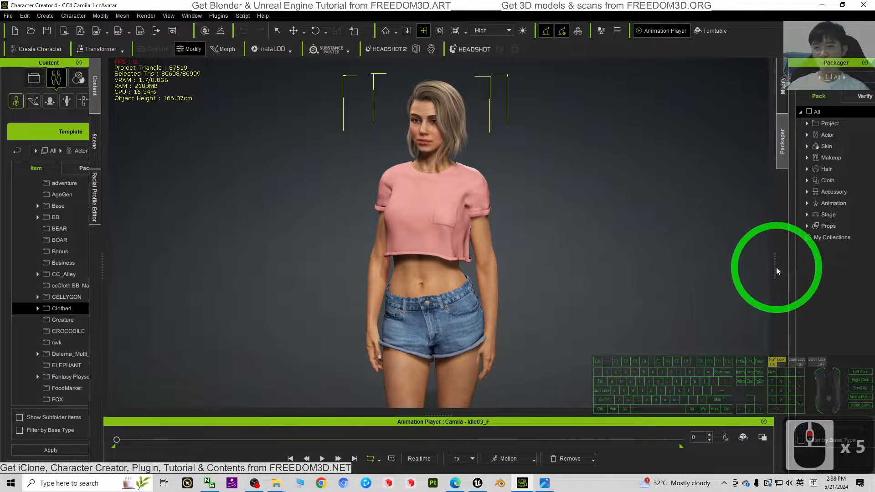
left_click_drag(778, 272, 108, 201)
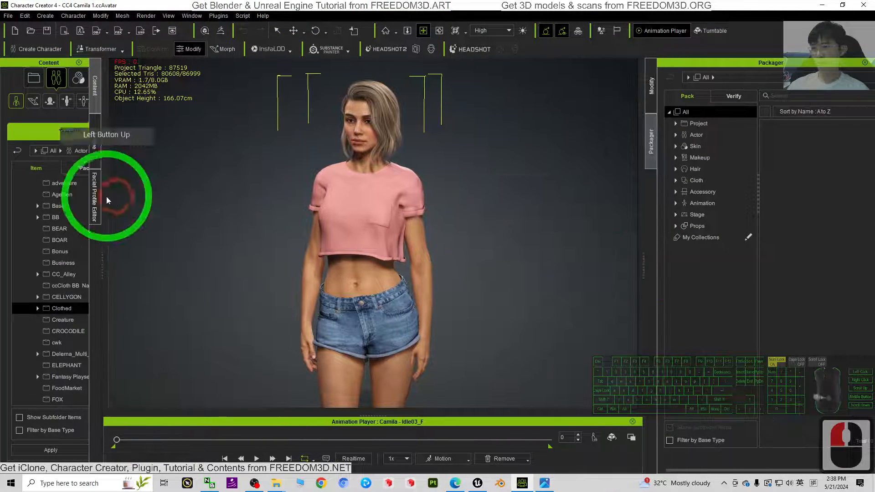
left_click_drag(102, 267, 227, 266)
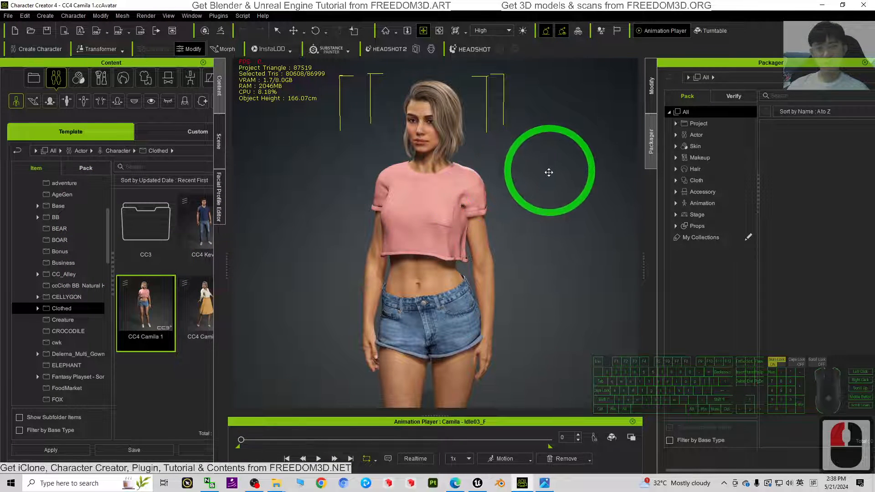
Step: Examine the clothed Camila character from the front at different distances and angles
scroll(548, 173, "up", 5)
scroll(547, 173, "down", 4)
left_click_drag(534, 154, 345, 184)
key("c")
key("c")
left_click_drag(445, 266, 475, 291)
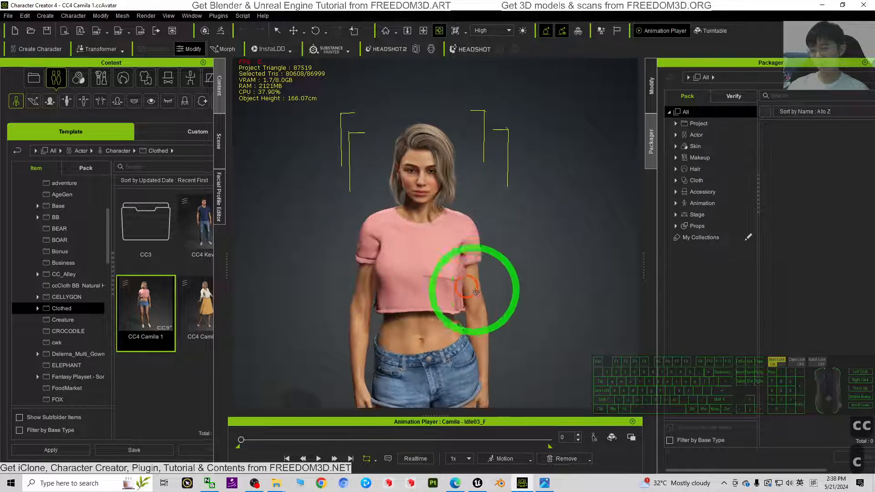
Step: Switch to the Unreal Editor, play the level again to view the character, and stop the play session
left_click_drag(480, 484, 523, 485)
left_click(523, 485)
scroll(501, 224, "down", 4)
right_click_drag(502, 224, 264, 68)
left_click(222, 34)
left_click(530, 267)
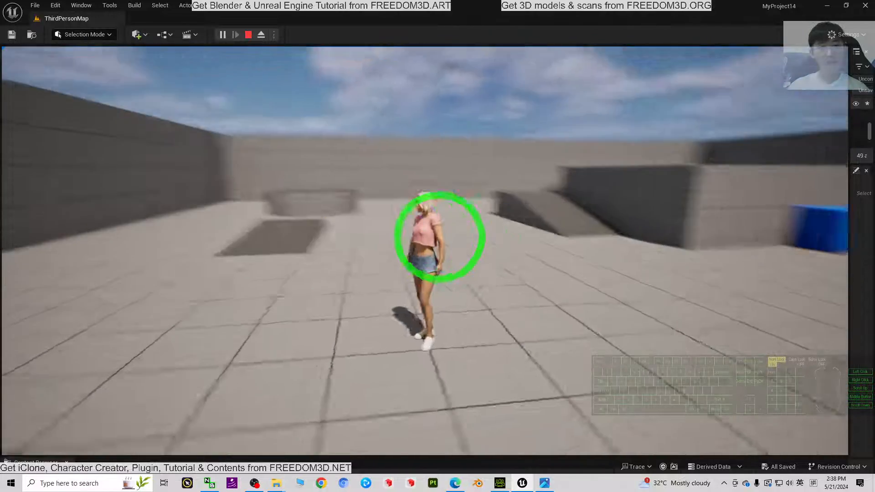
key("Escape")
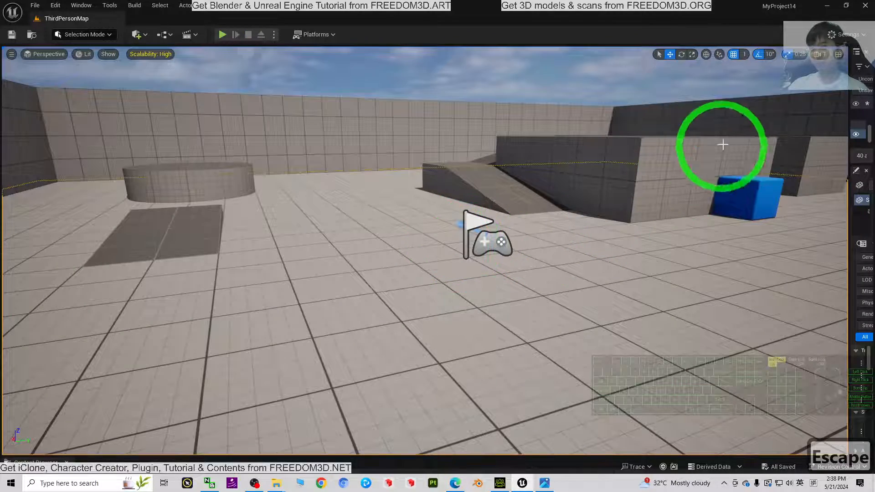
Step: Minimize the Unreal, Character Creator and cover image windows, and close the Unreal Editor project
left_click(827, 6)
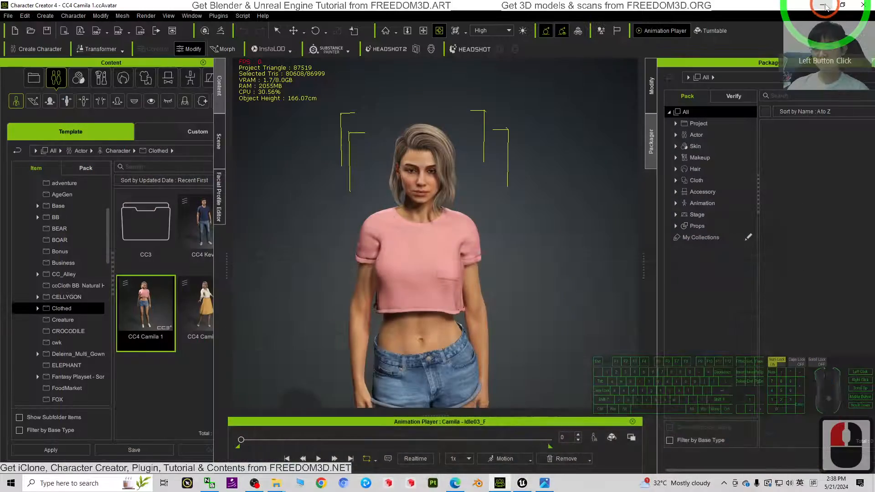
left_click(823, 5)
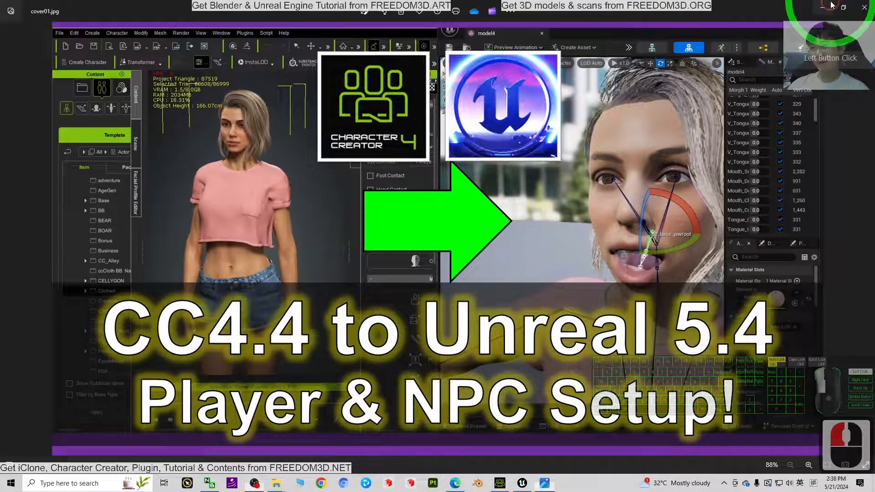
left_click(828, 6)
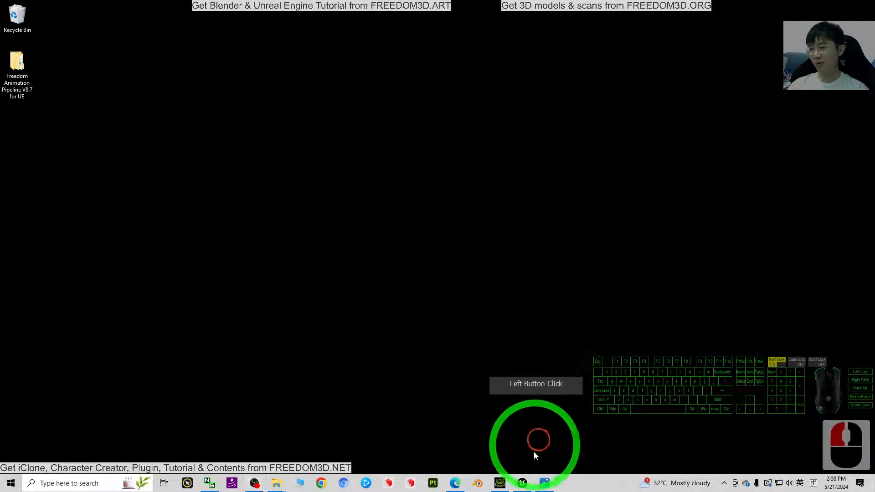
left_click(522, 483)
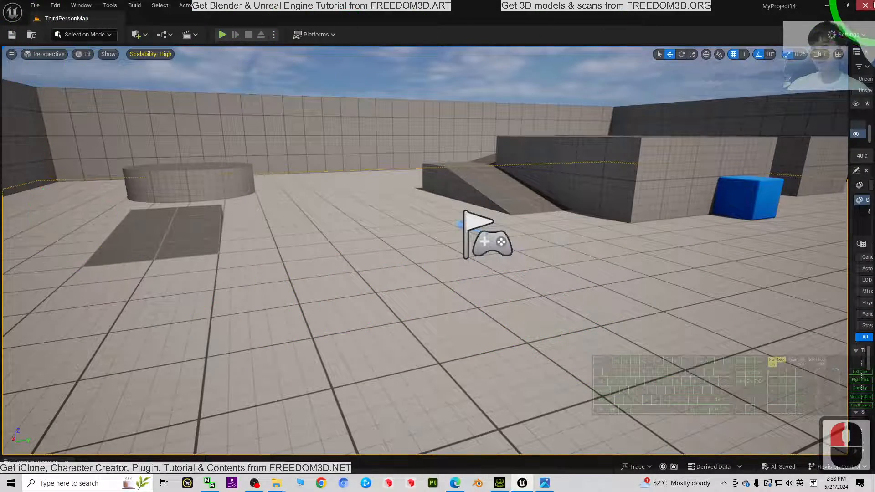
left_click(862, 5)
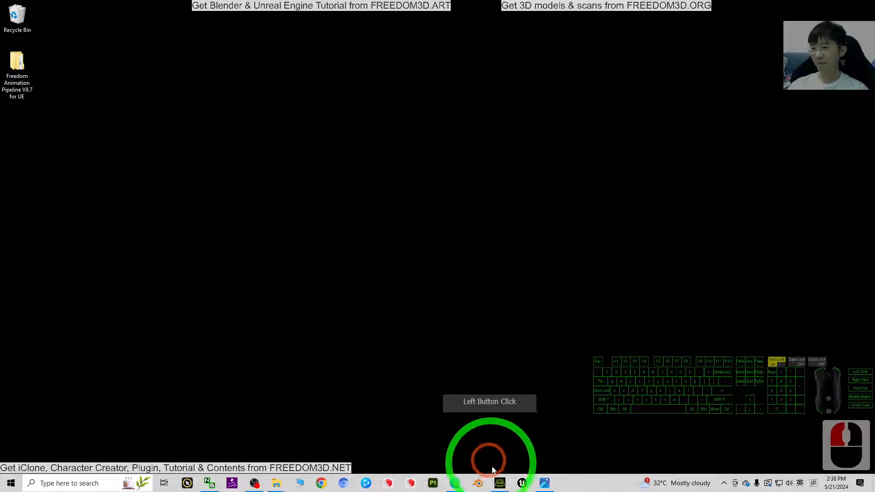
Step: Return to Character Creator 4 and view the Camila character's upper body more closely
left_click(500, 483)
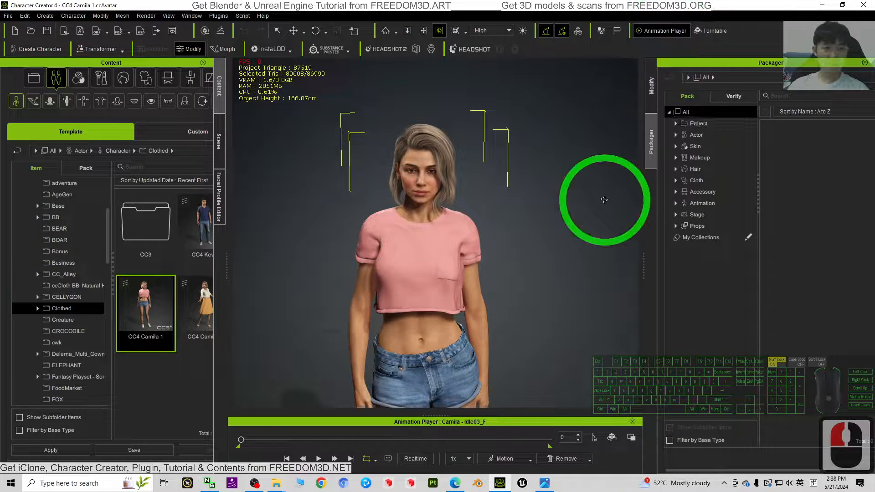
scroll(400, 234, "up", 6)
scroll(453, 238, "up", 3)
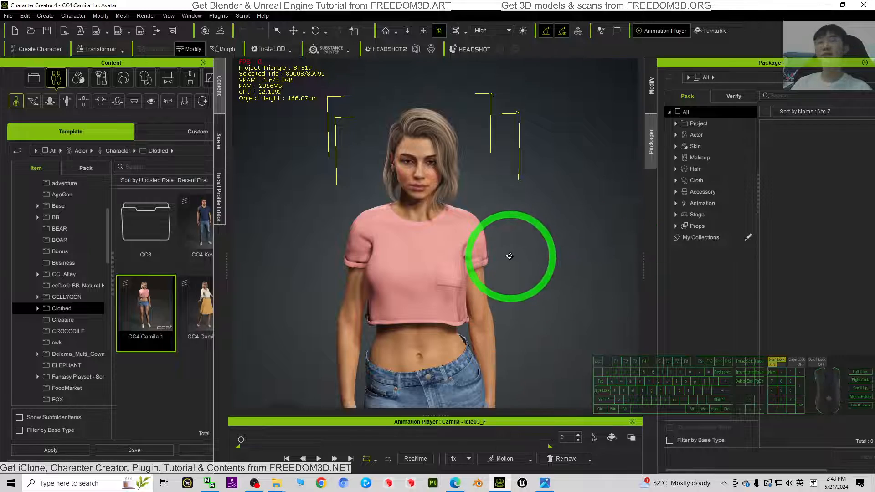
Step: Move the Character Creator window aside to expose the desktop and create a desktop folder named model
left_click_drag(504, 4, 571, 46)
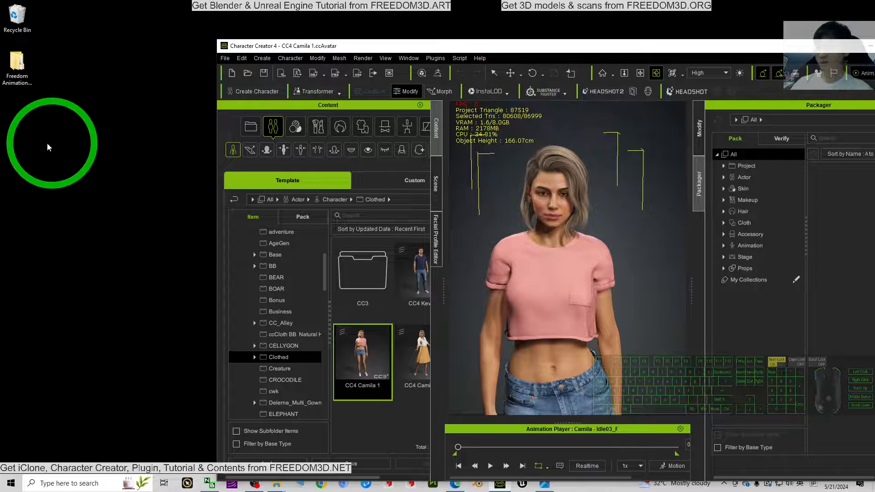
right_click(25, 159)
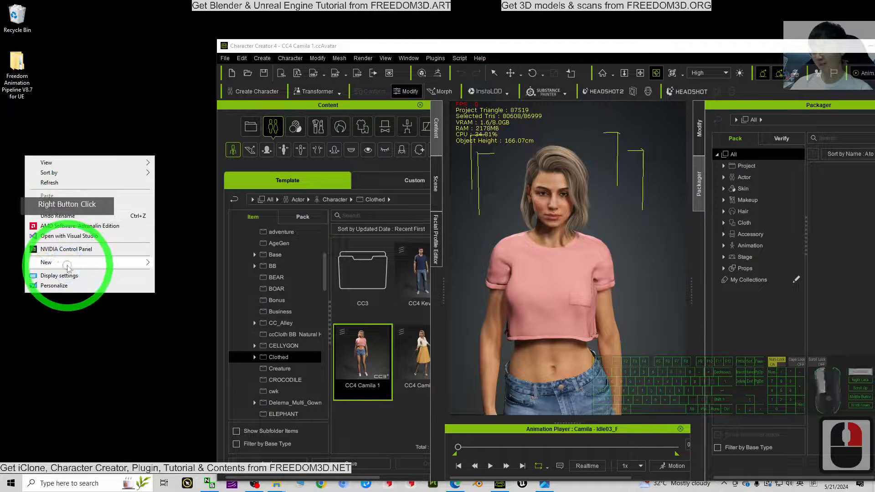
left_click(132, 263)
left_click(178, 264)
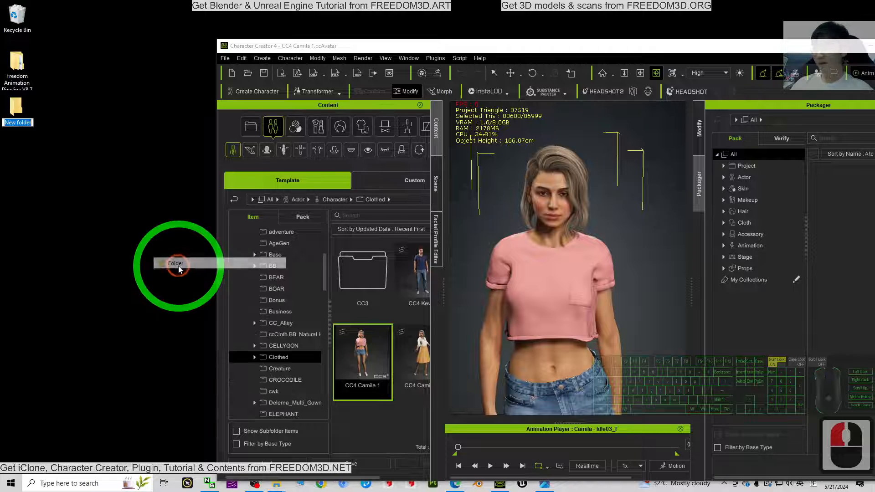
type("model")
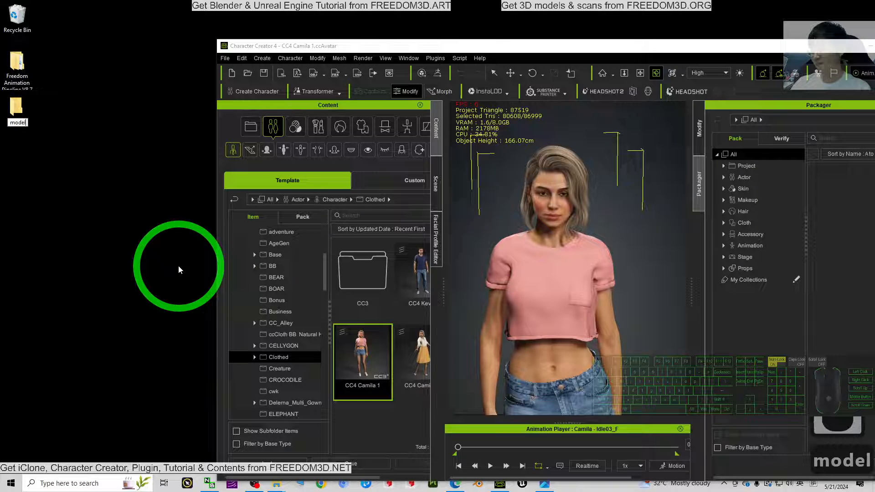
key("Return")
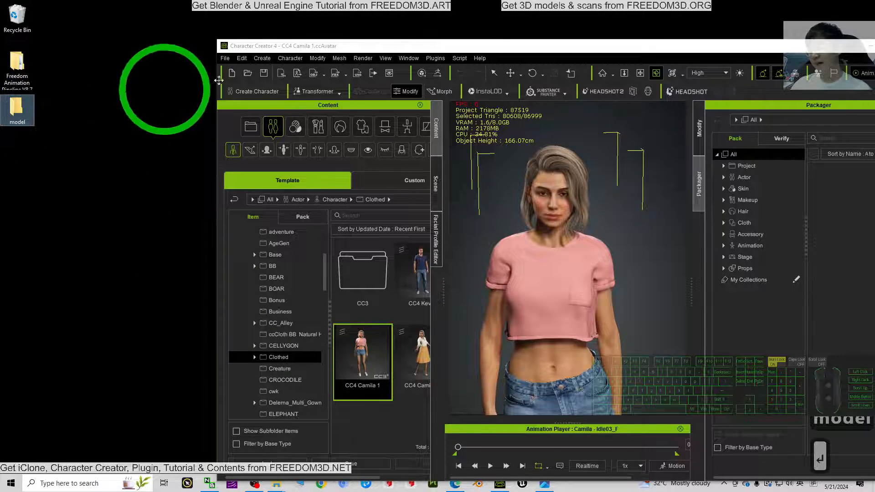
Step: Start an FBX export of the character using the Clothed Character option
left_click(242, 58)
left_click(225, 58)
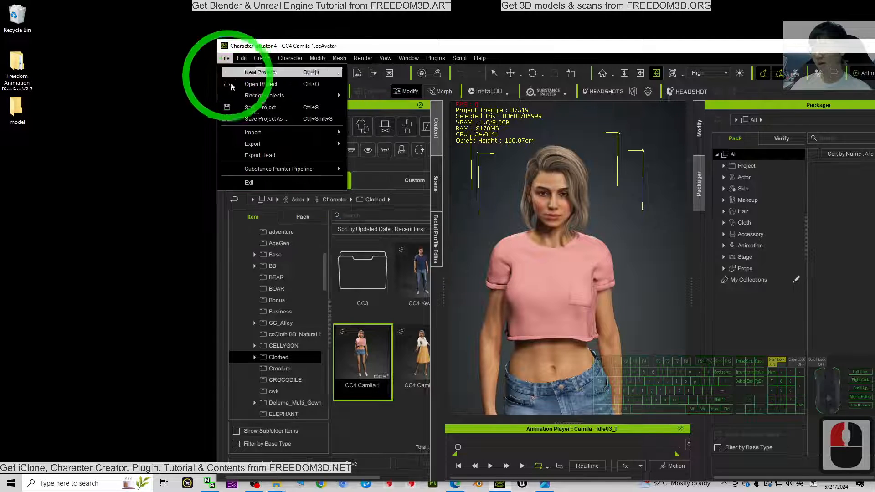
left_click(269, 144)
left_click(383, 191)
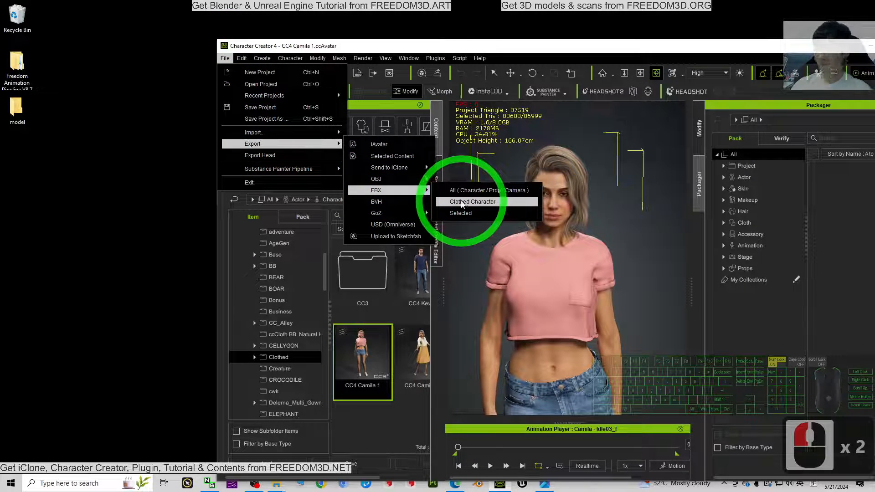
left_click(463, 203)
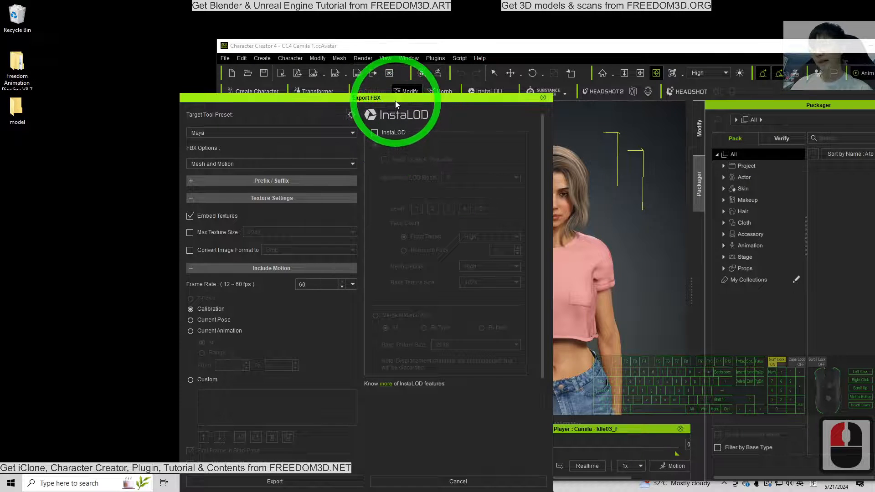
Step: Show the advanced FBX export settings and set the target tool preset to Unreal
left_click(364, 114)
left_click(353, 114)
left_click(353, 114)
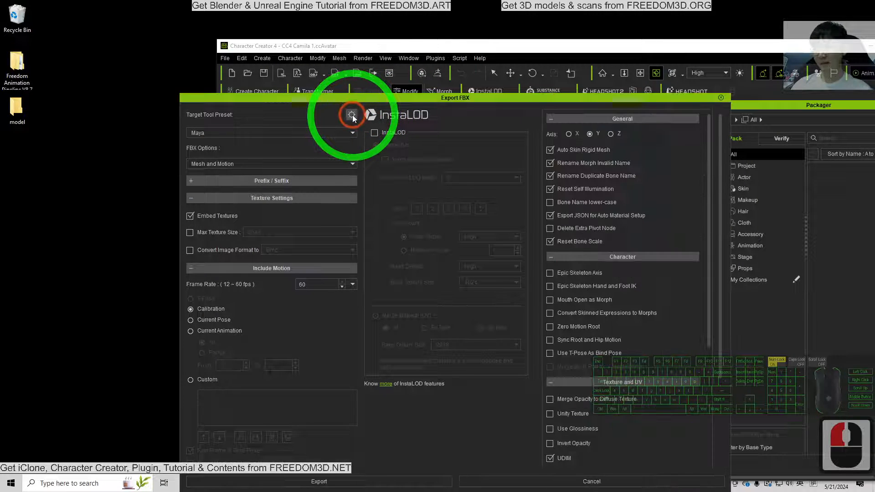
left_click(264, 131)
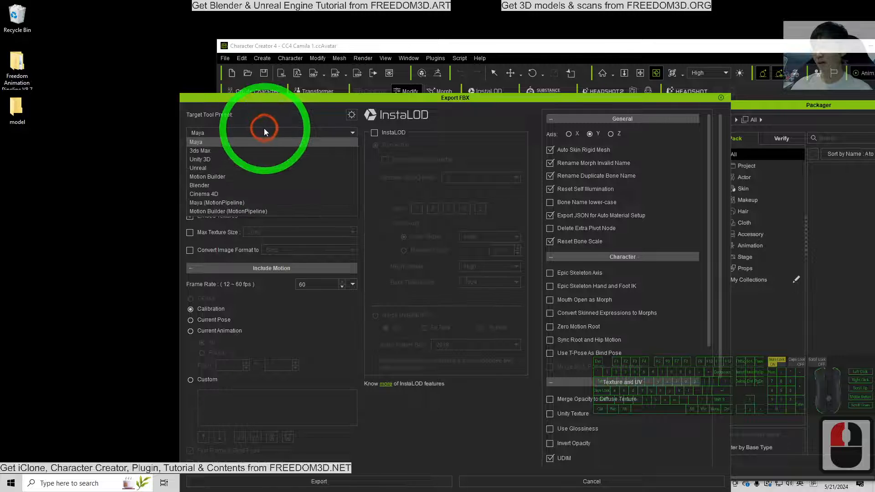
left_click(204, 170)
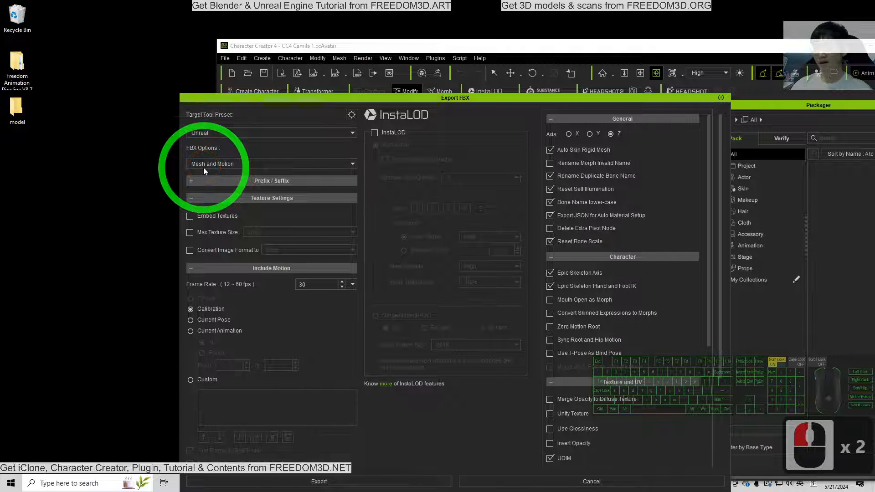
Step: Enable InstaLOD with Merge Material (UV) for the export, and move the export dialog aside to view the character
left_click(374, 133)
left_click(375, 315)
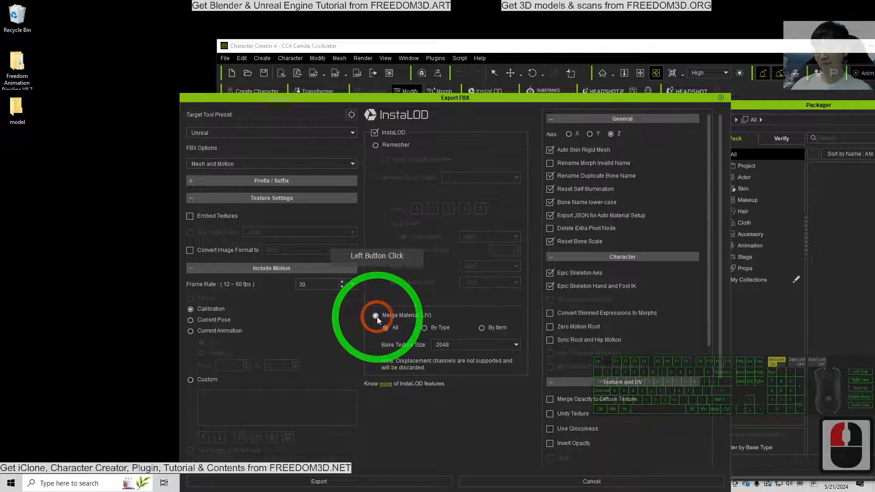
left_click_drag(557, 97, 299, 53)
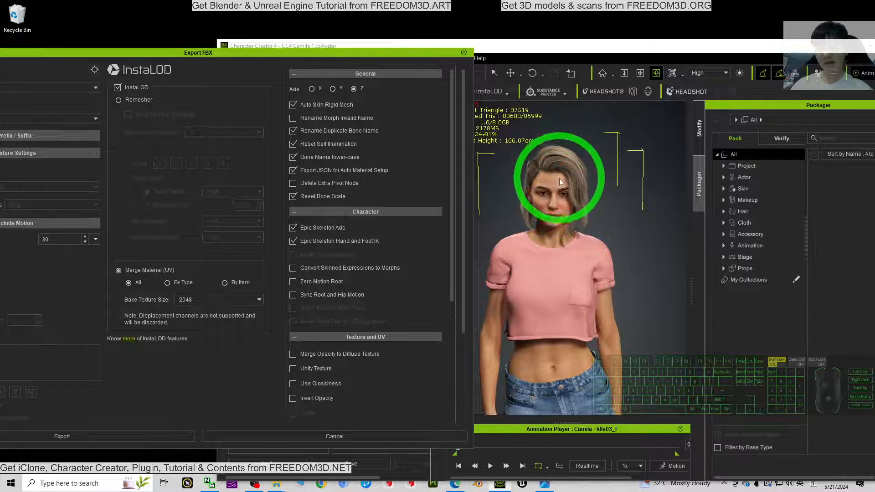
scroll(588, 372, "down", 4)
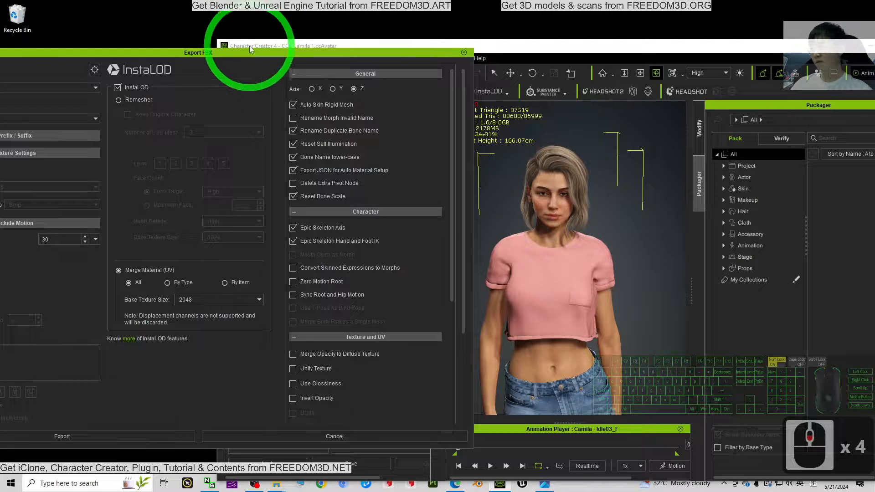
left_click_drag(249, 46, 433, 46)
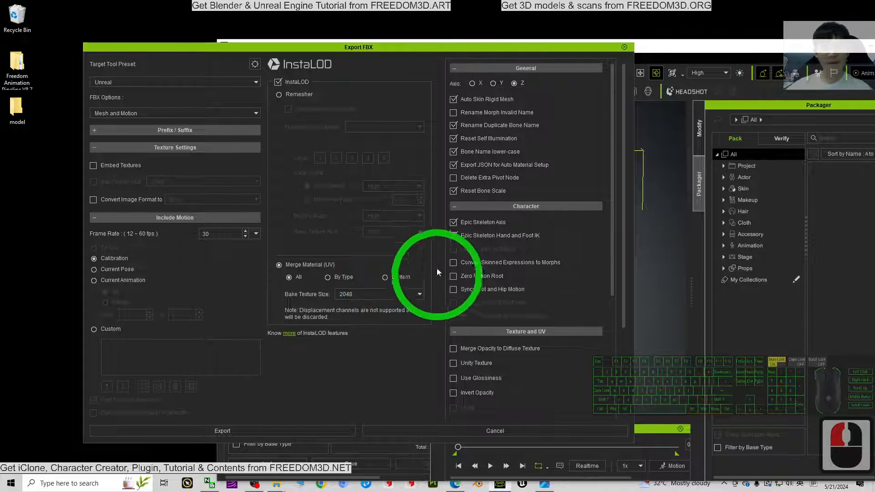
left_click_drag(483, 51, 343, 58)
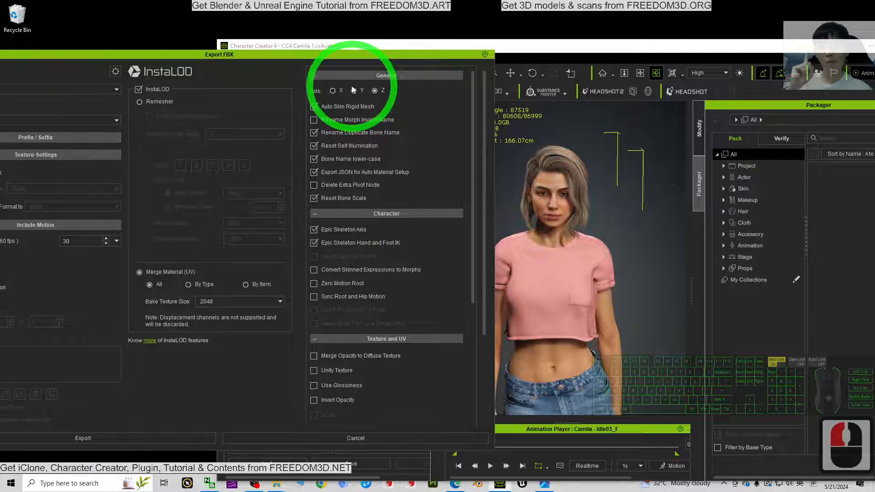
left_click_drag(347, 55, 461, 48)
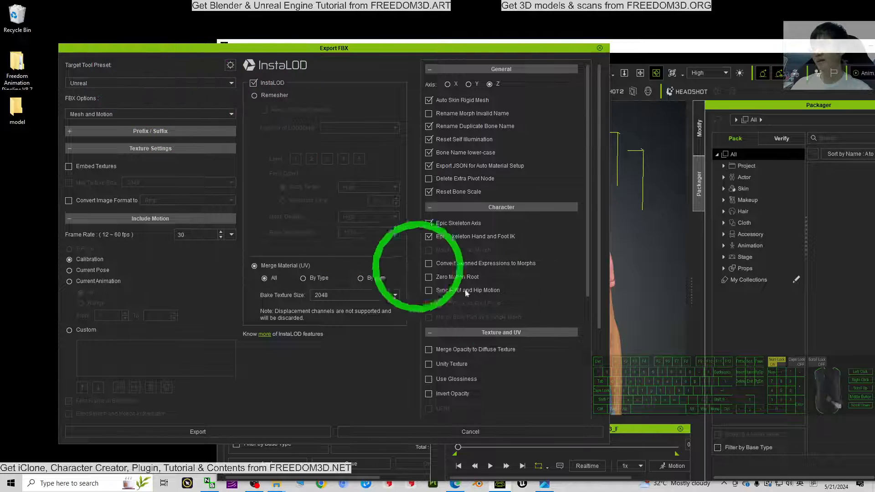
Step: Set the FBX options to Mesh and enable Embed Textures
left_click(83, 112)
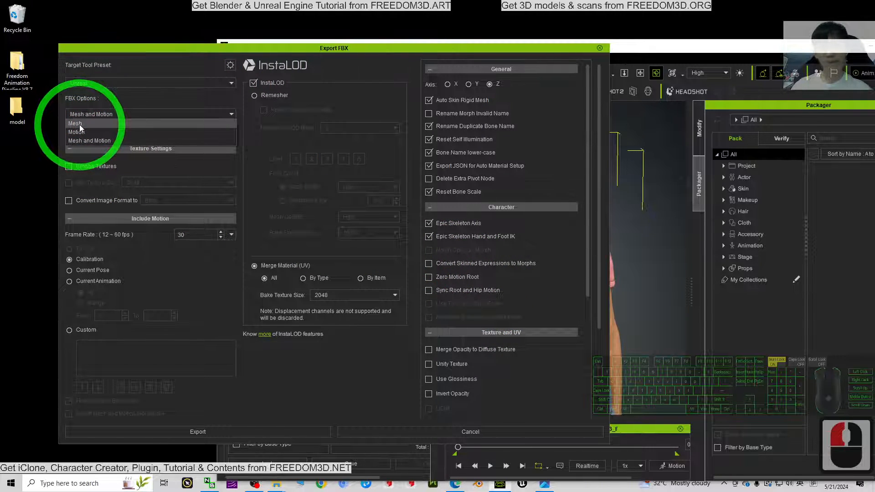
double_click(78, 125)
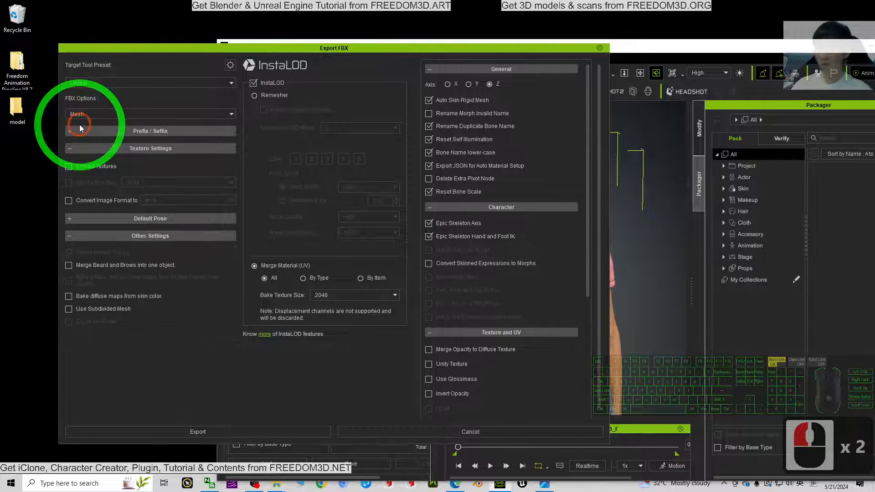
left_click(69, 167)
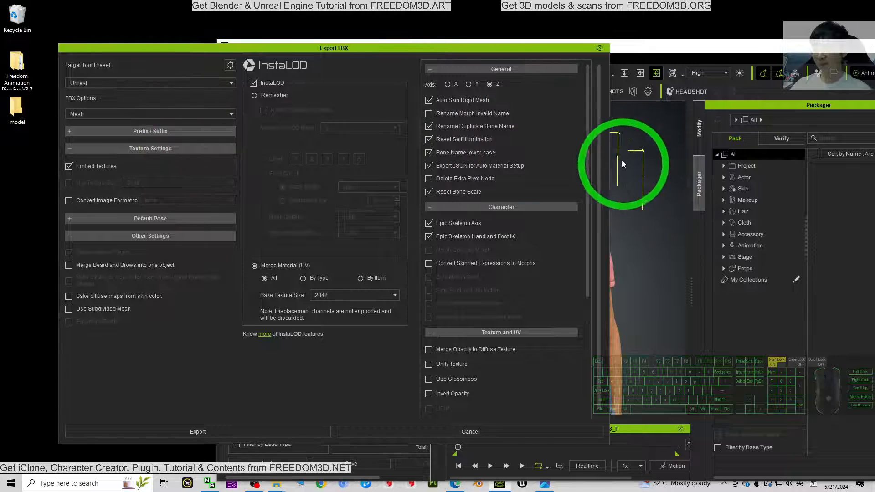
mouse_move(587, 135)
left_mouse_down()
mouse_move(596, 282)
mouse_move(600, 129)
left_mouse_up()
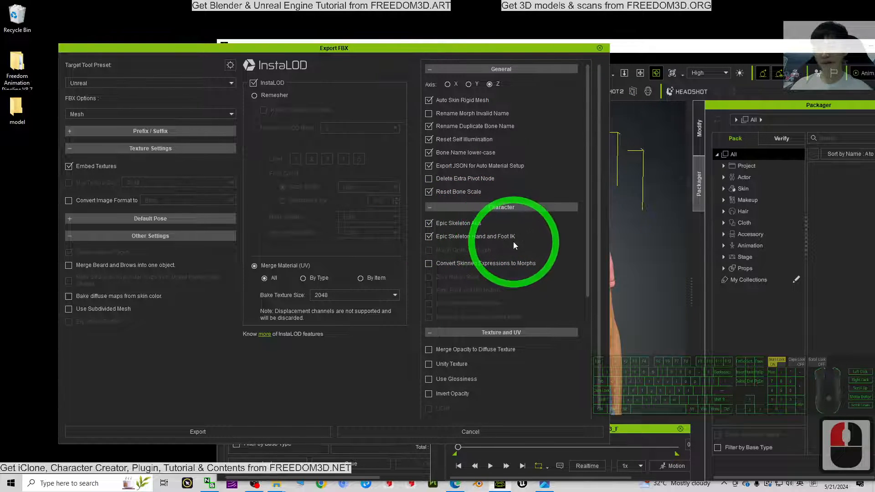
Step: Disable Epic Skeleton Axis and Epic Skeleton Hand and Foot IK, and check the remaining export settings
left_click(429, 223)
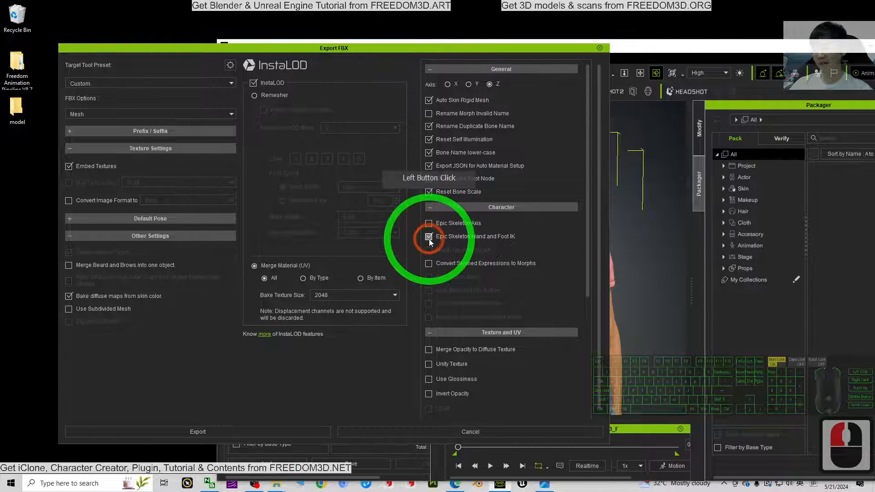
left_click(429, 236)
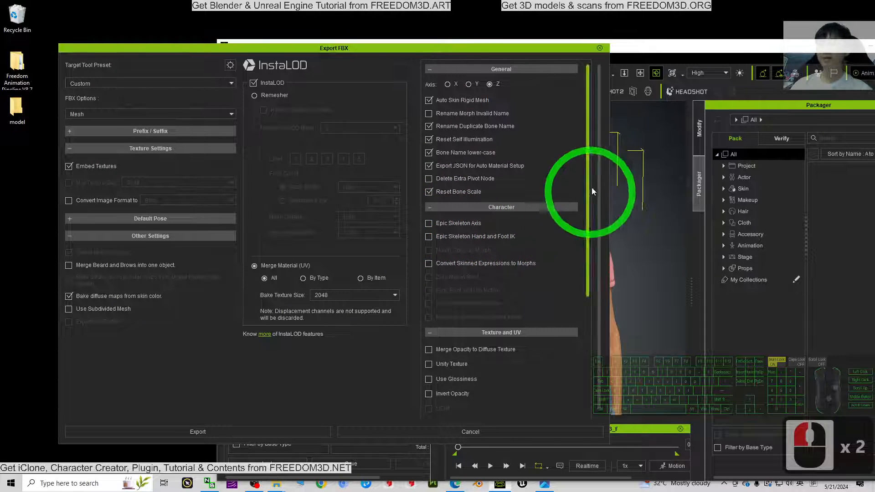
left_click_drag(590, 174, 508, 274)
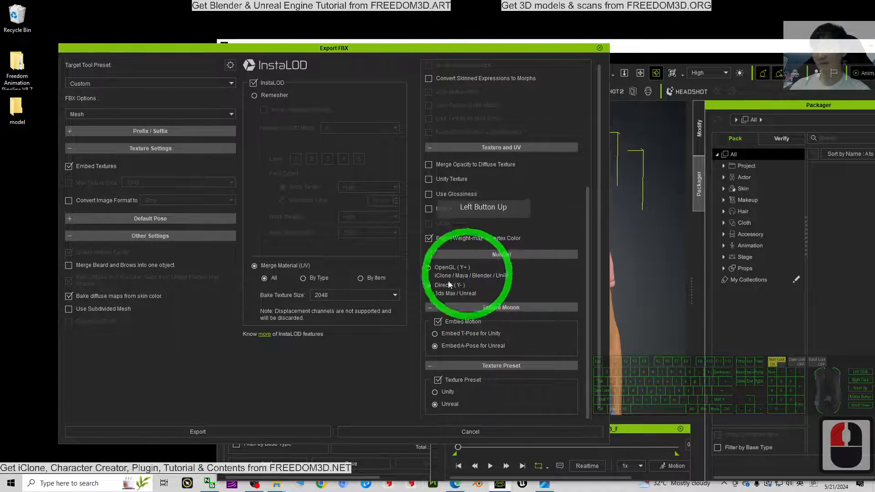
Step: Export the character, accepting the re-import warning, and save it as model01 in the desktop folder model
left_click(237, 429)
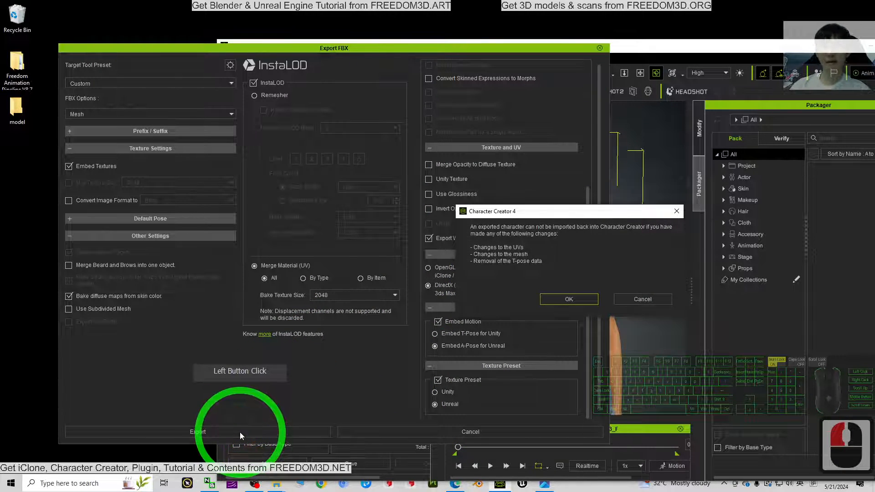
left_click(569, 314)
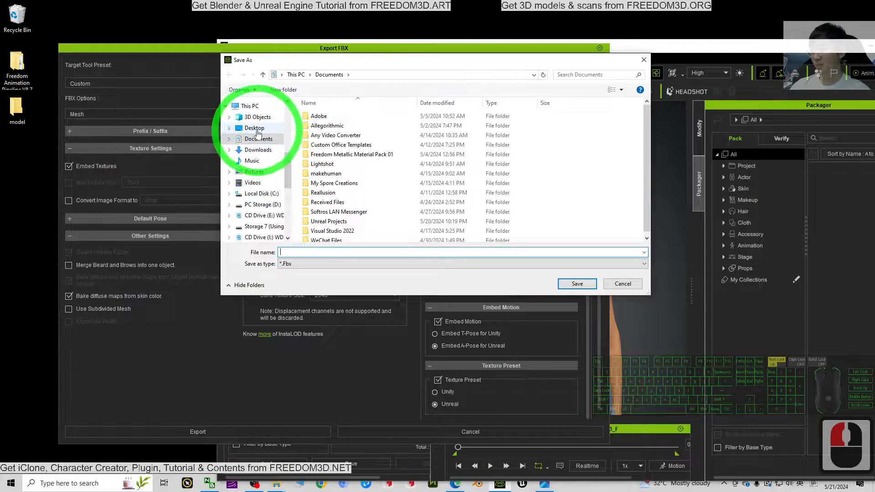
left_click(255, 130)
left_click(375, 128)
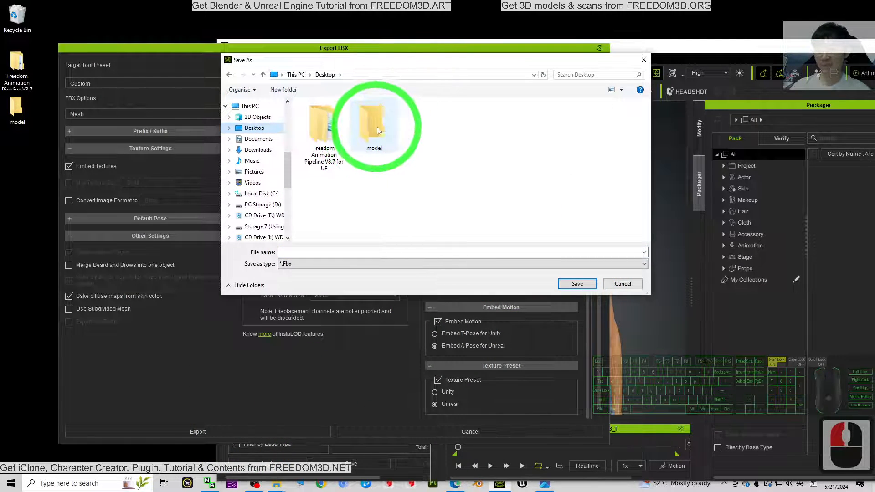
double_click(375, 130)
left_click(296, 252)
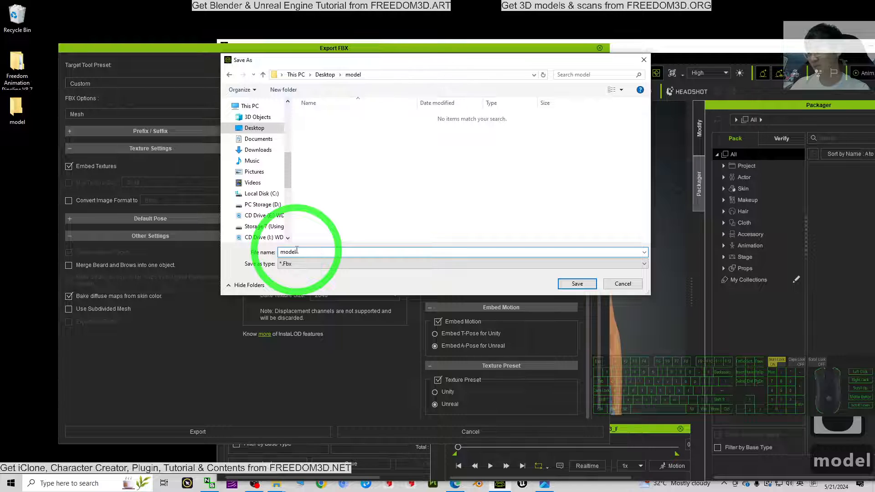
type("model01")
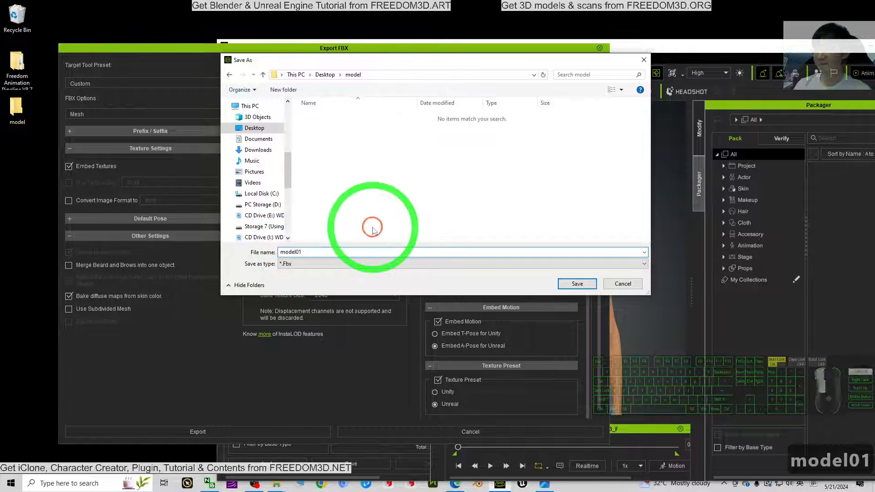
left_click(577, 283)
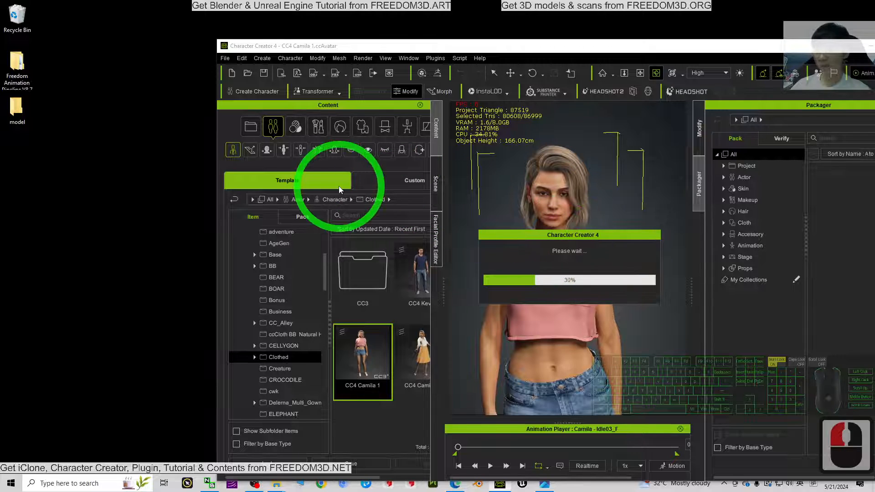
Step: Open the desktop folder model in a window and select the exported model01.Fbx file
double_click(18, 110)
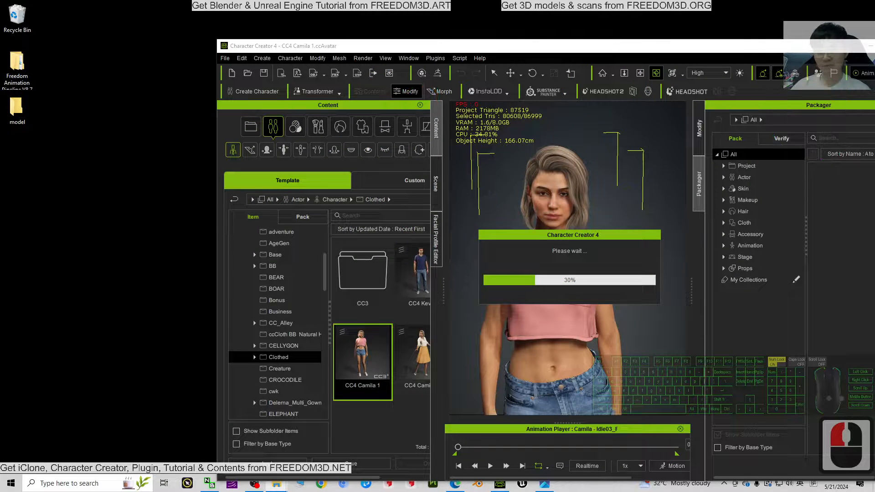
left_click(532, 138)
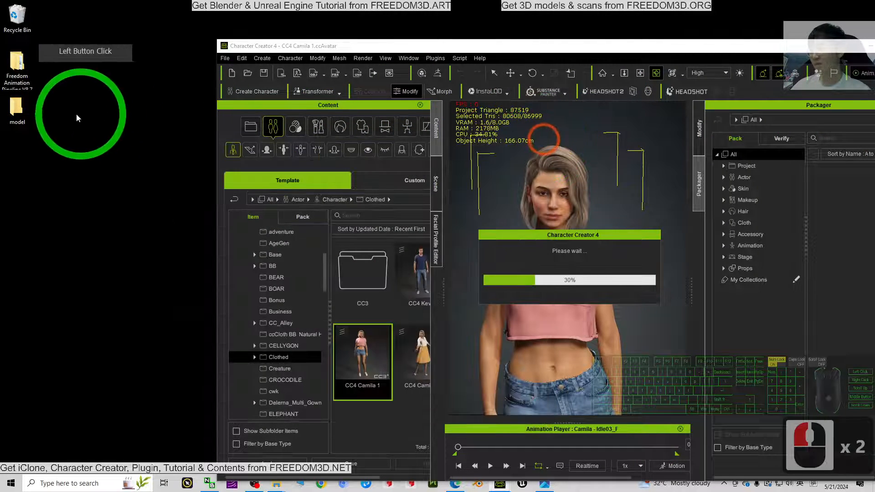
left_click(29, 108)
double_click(29, 110)
left_click_drag(464, 142, 353, 133)
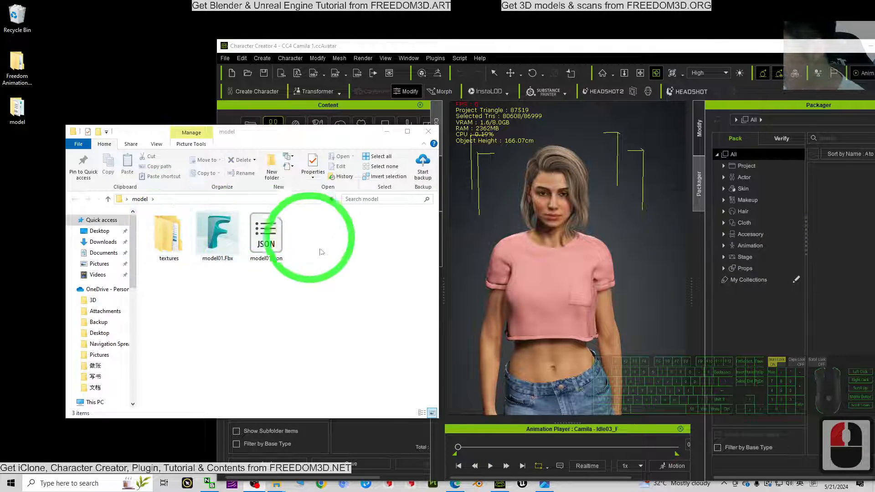
left_click(218, 241)
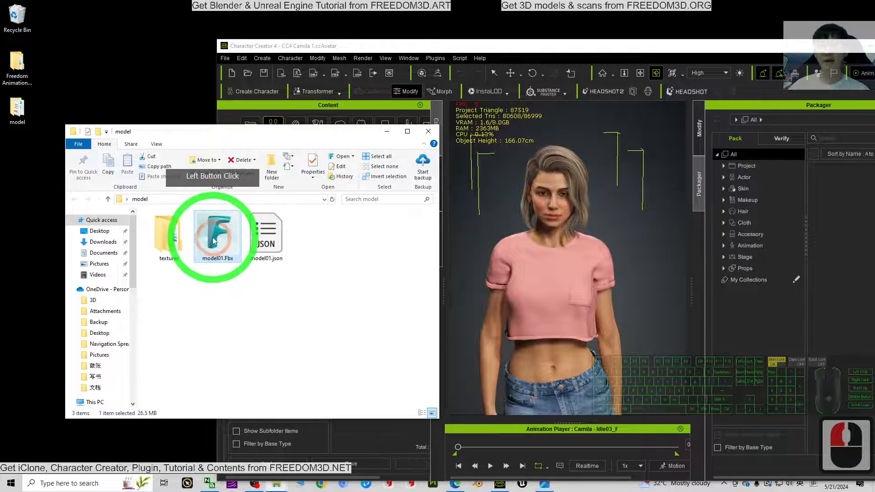
Step: Minimize Character Creator and reposition the model folder window on the desktop
left_click_drag(617, 46, 515, 1)
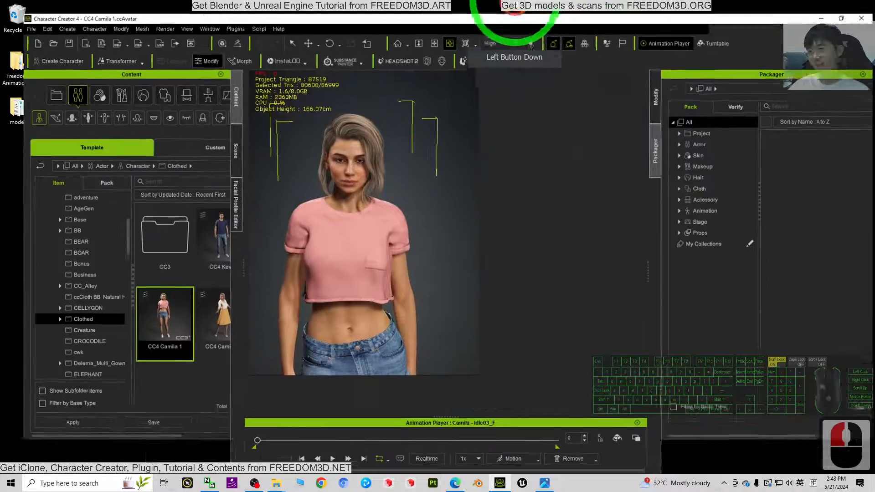
left_click(812, 5)
left_click_drag(347, 132, 336, 118)
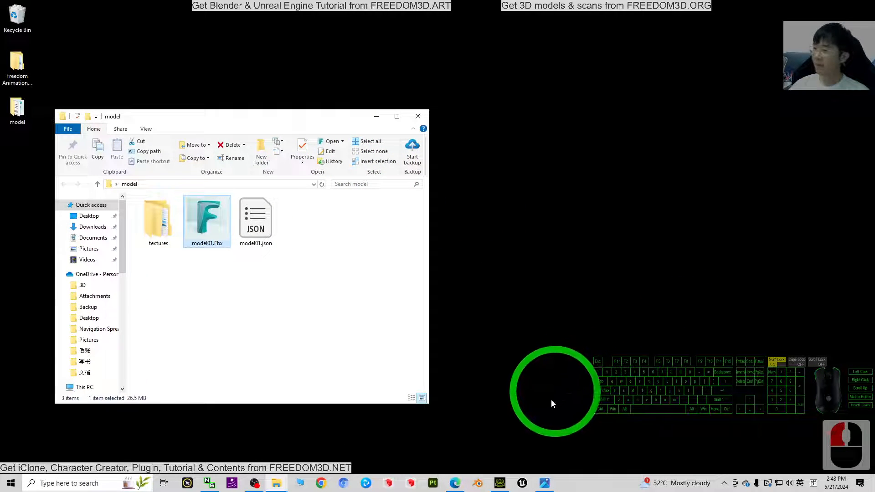
Step: Launch Unreal Engine and create a new Games project from the Third Person template
left_click(529, 486)
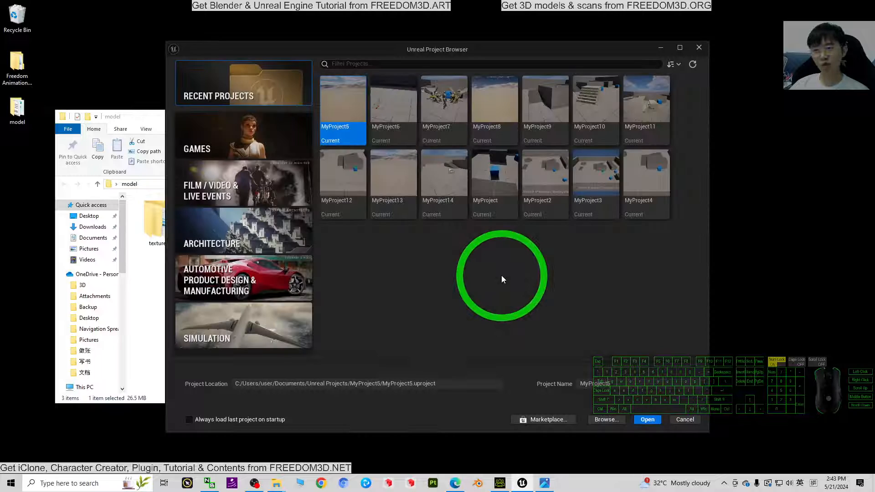
left_click(235, 148)
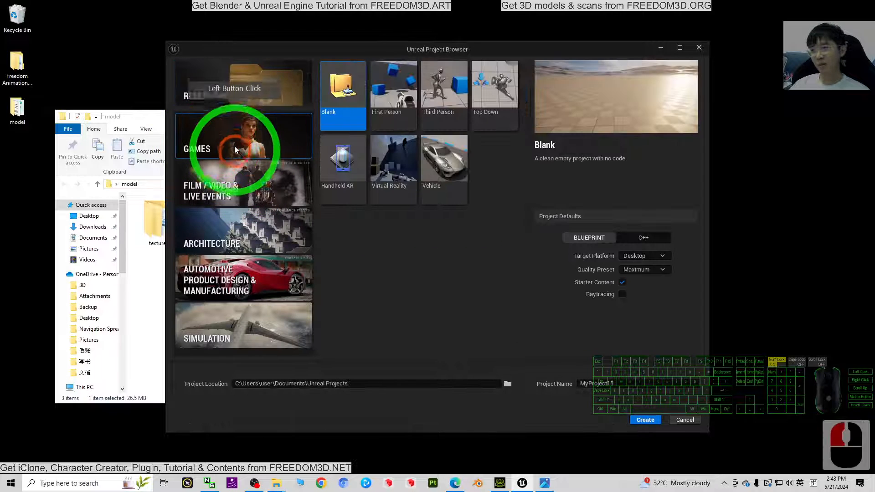
left_click(451, 91)
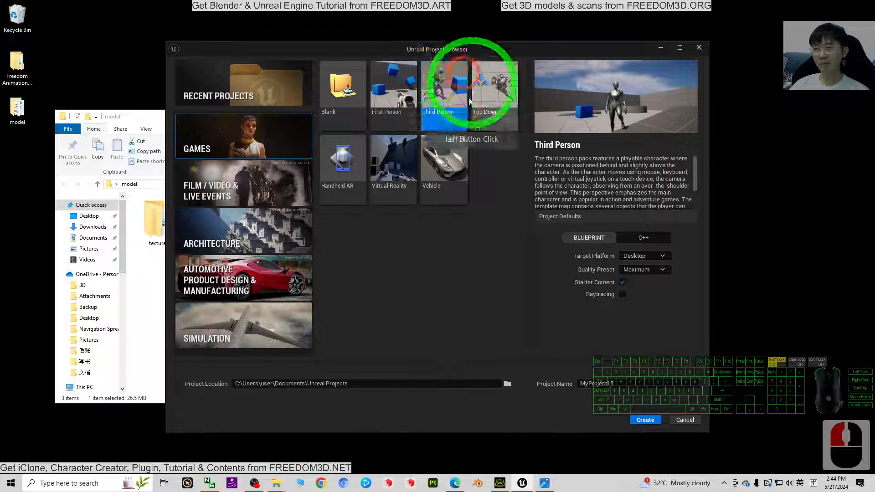
left_click(644, 420)
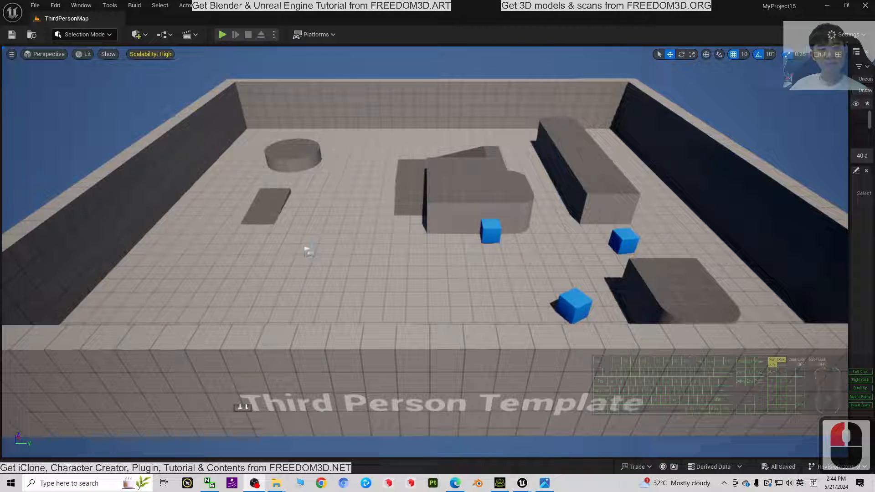
Step: Play-test the level by running and jumping the default mannequin around the ramps and platforms, ending the play session when done
left_click(195, 245)
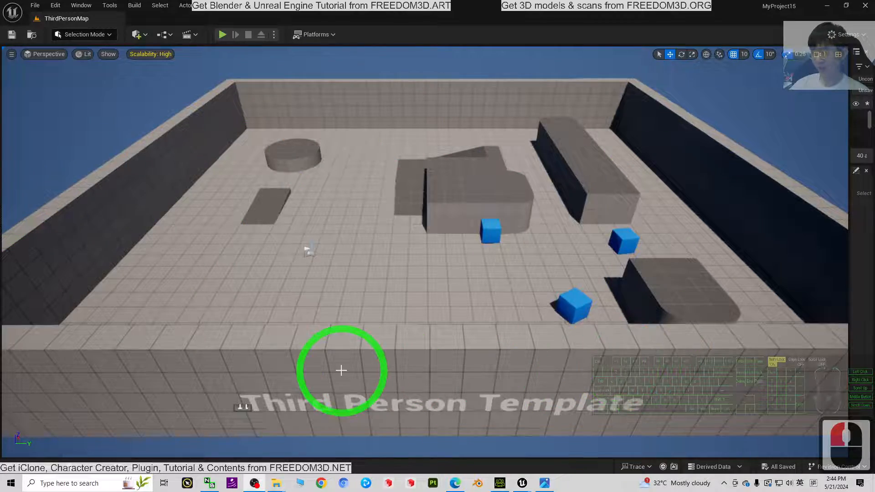
right_click_drag(421, 293, 259, 91)
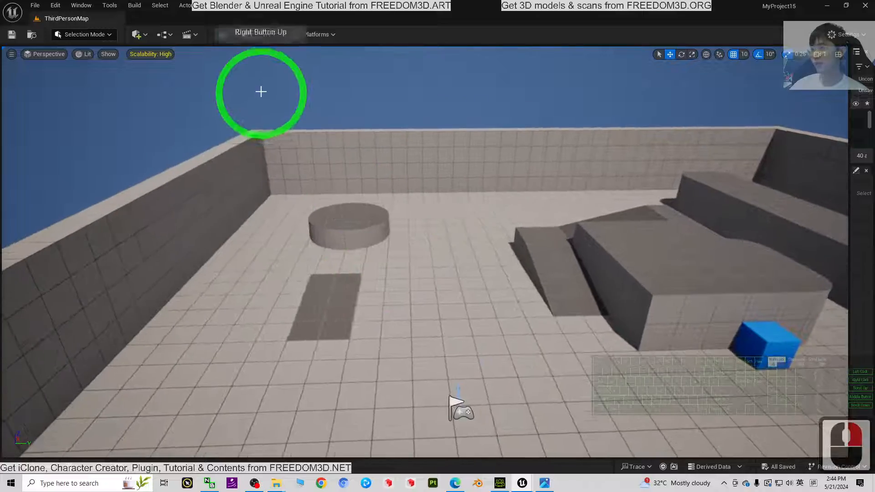
left_click(223, 34)
left_click_drag(485, 261, 553, 313)
key("w")
key("a")
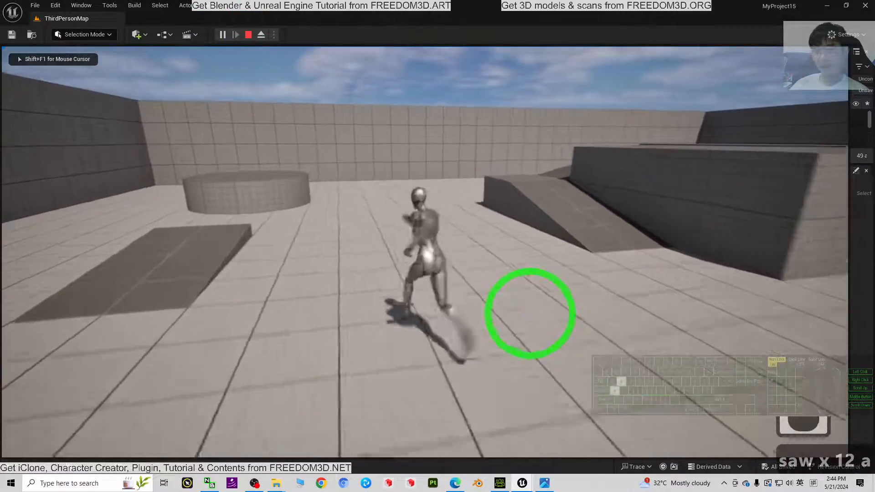
key("s")
key("s")
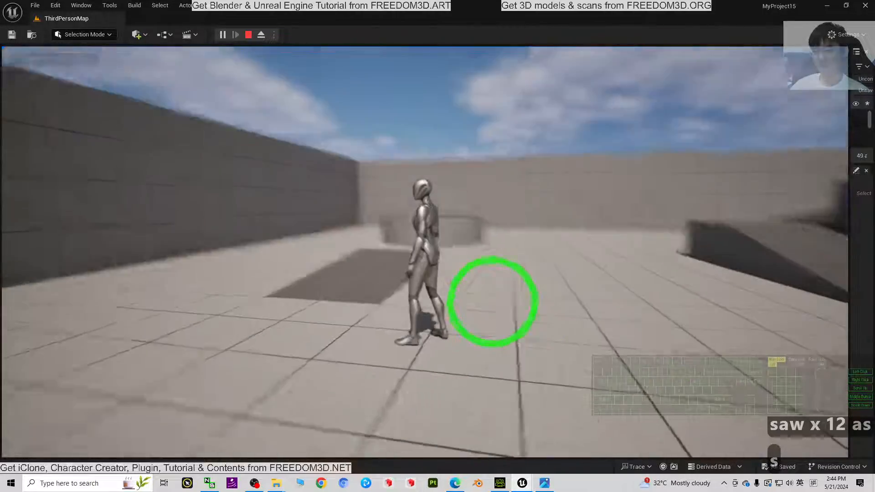
key("d")
key("w")
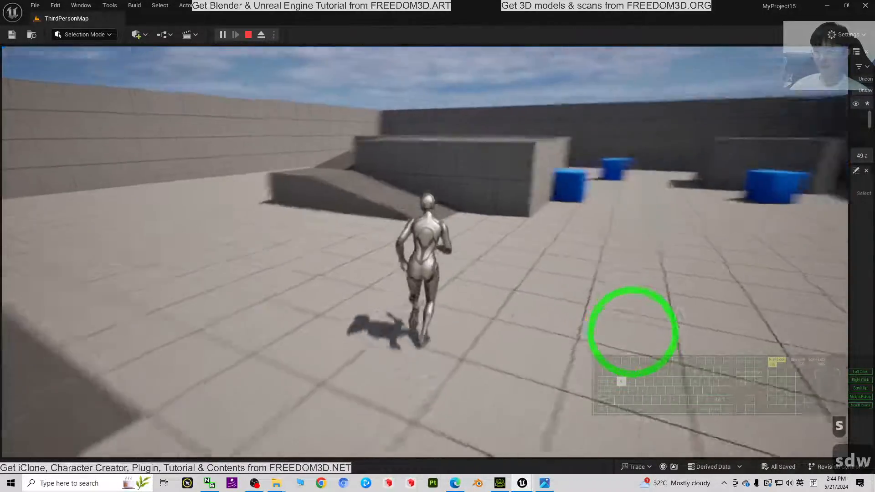
key("w")
key("w")
key("a")
key("d")
key("d")
key("a")
key("d")
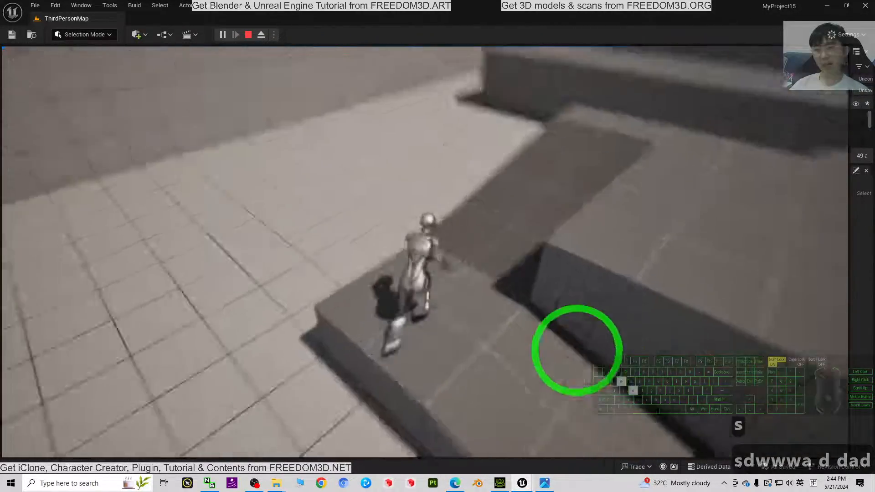
key("s")
key("a")
key("a")
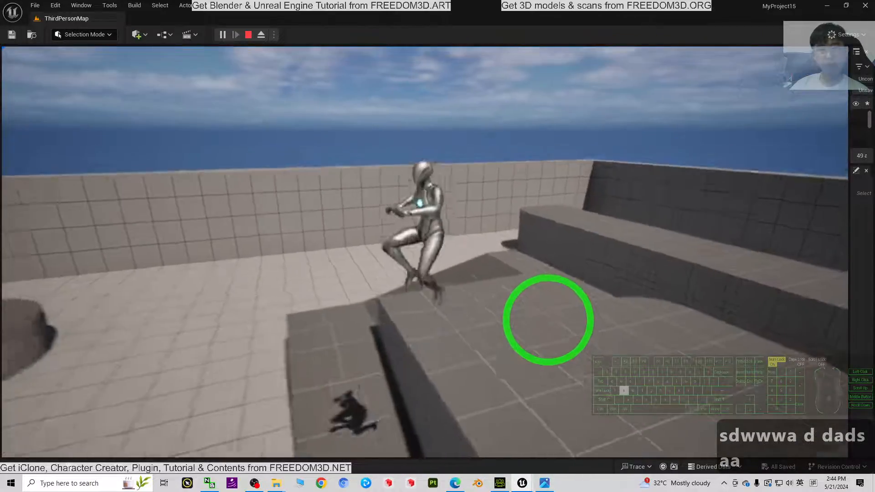
key("s")
key("s")
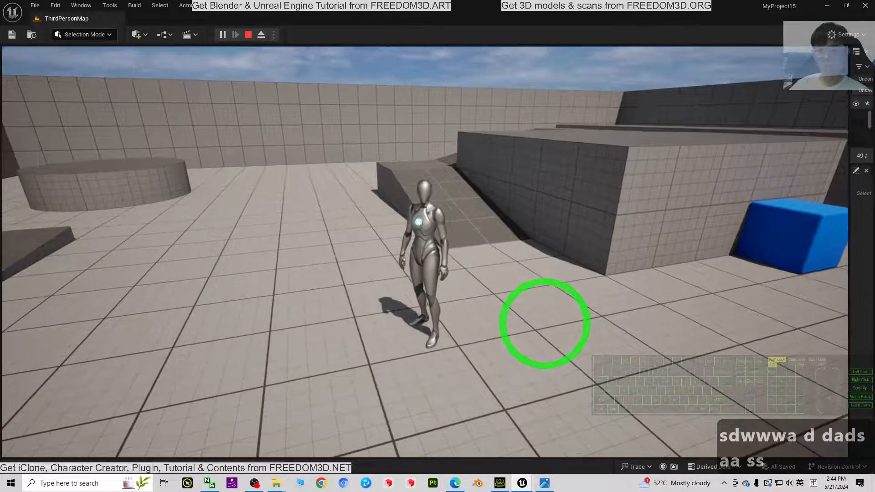
key("s")
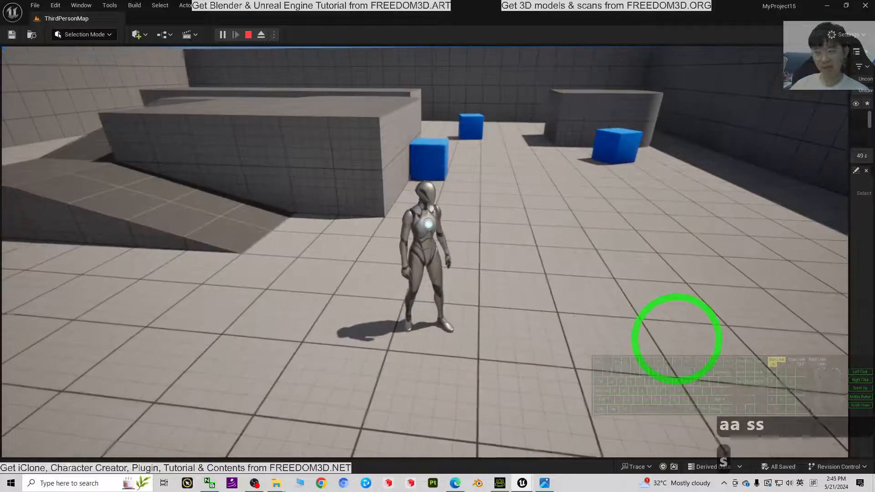
key("s")
key("a")
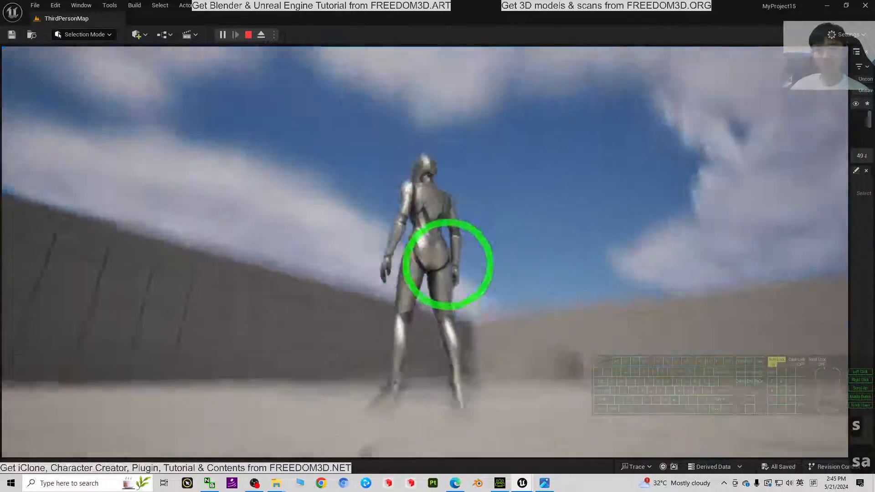
key("a")
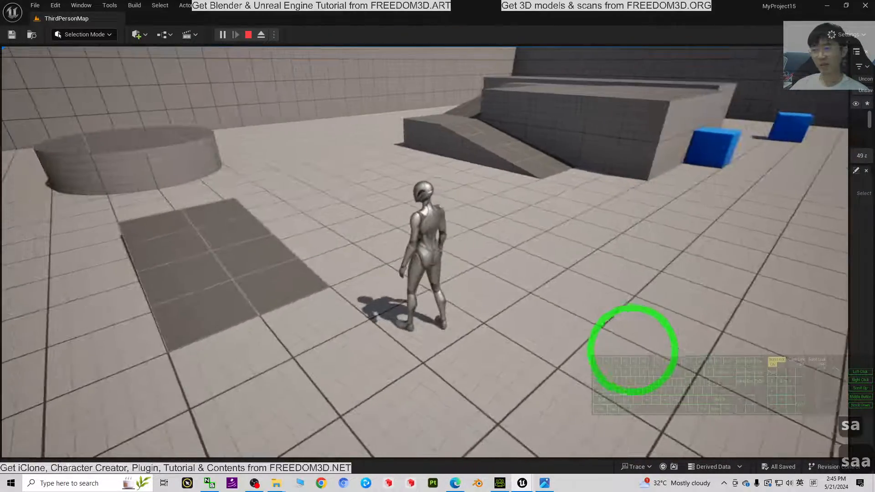
key("s")
key("d")
key("s")
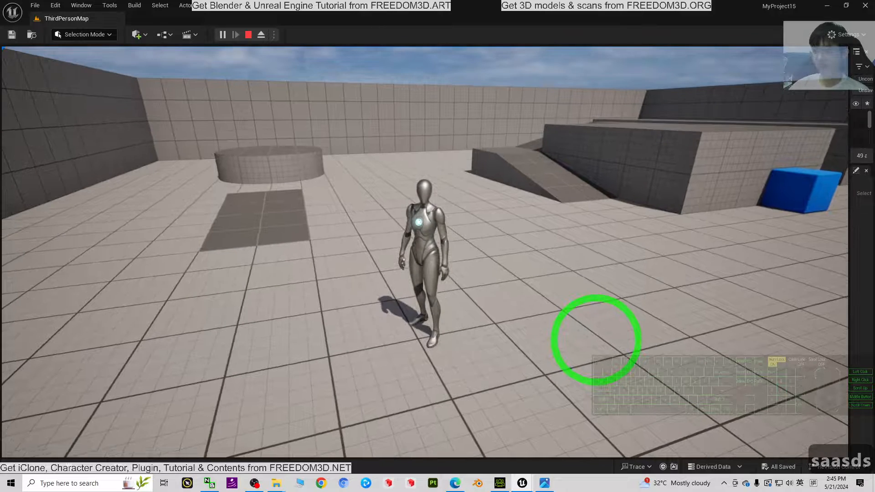
key("Escape")
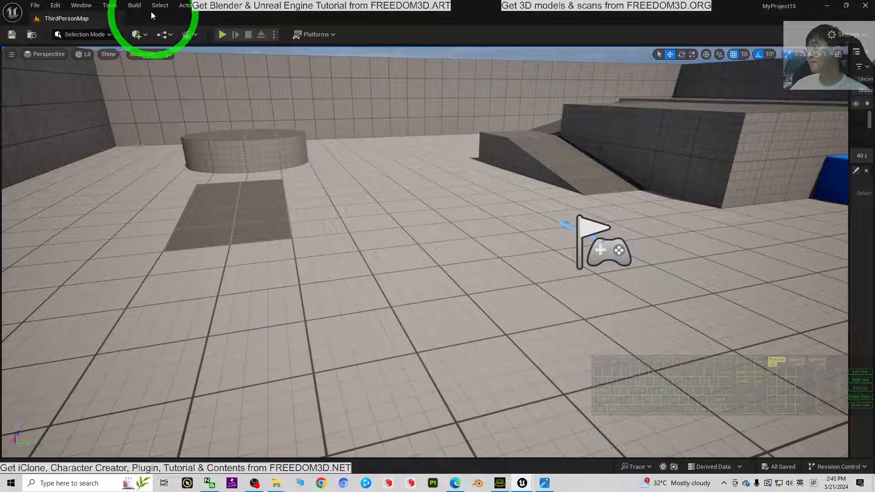
Step: Open a Content Browser, dock it beneath the viewport at a reduced height, and show the root Content folder
left_click(82, 5)
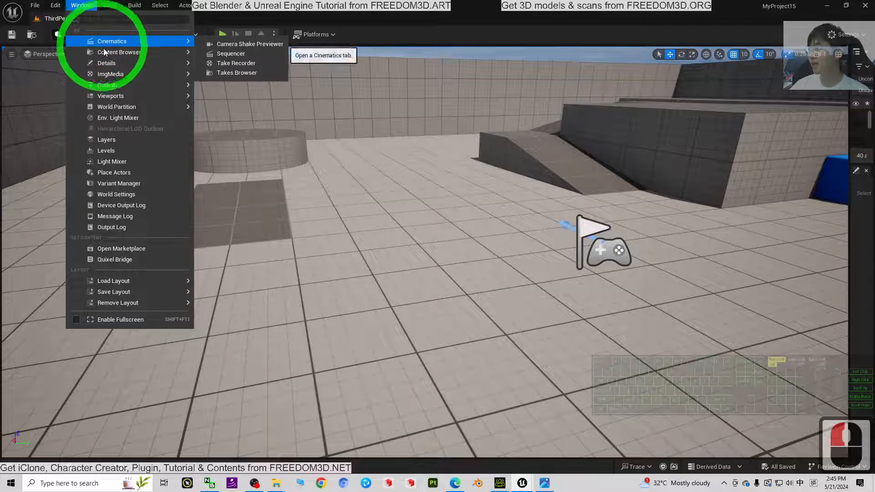
mouse_move(117, 53)
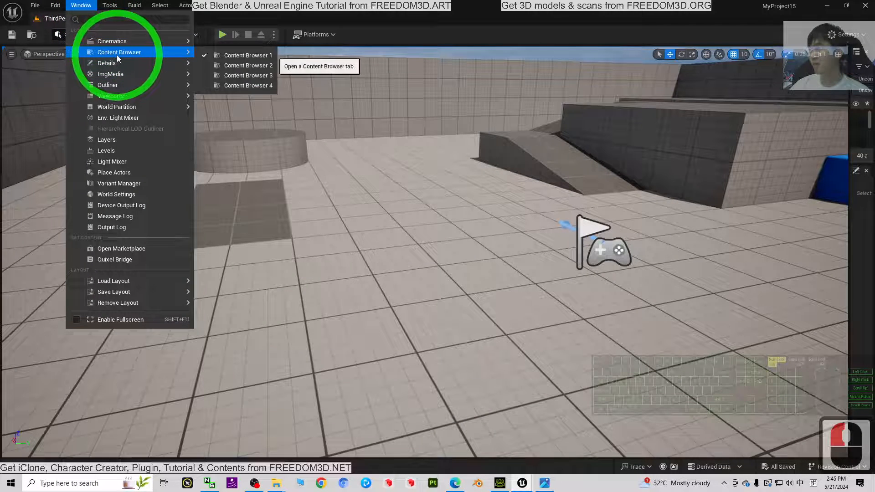
left_click(241, 59)
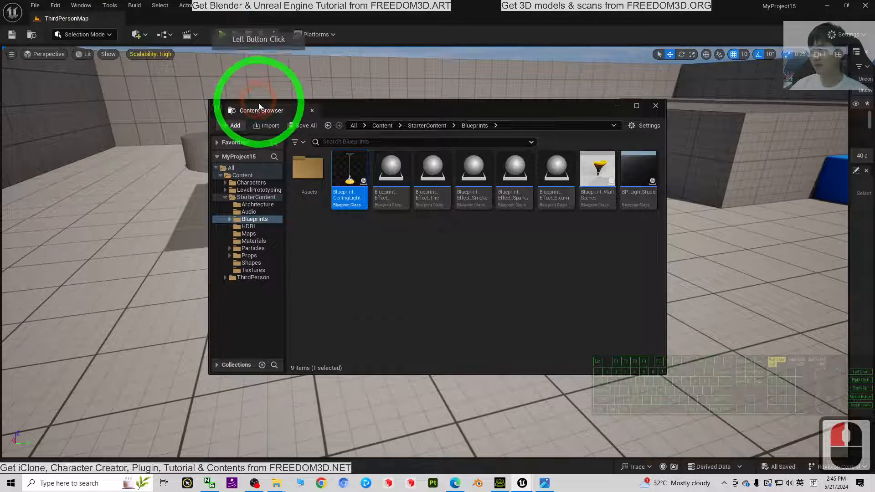
left_click_drag(254, 111, 213, 408)
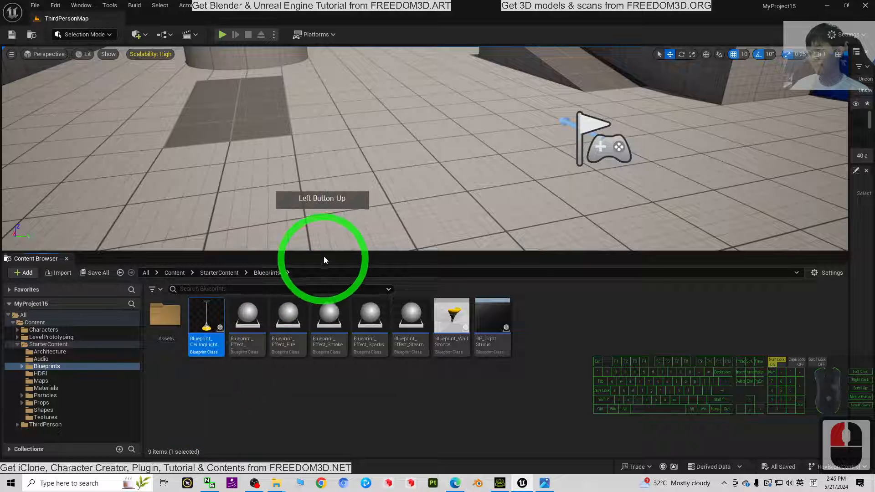
left_click_drag(322, 253, 317, 304)
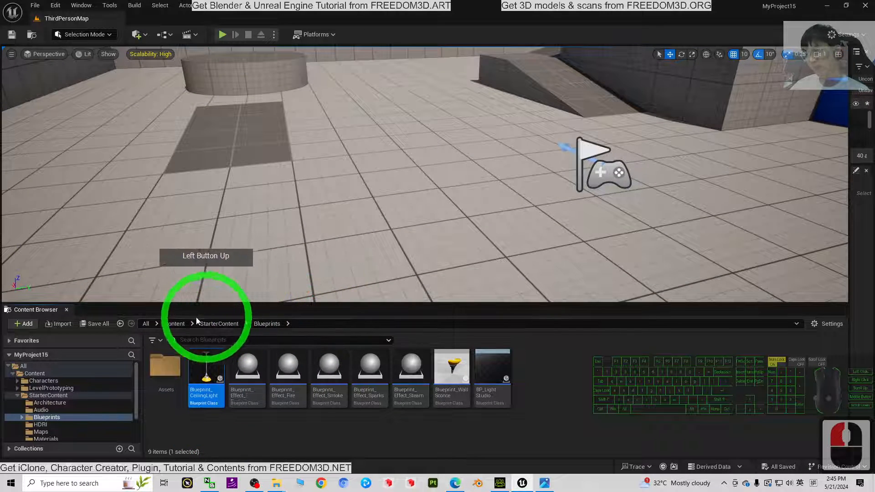
left_click(174, 324)
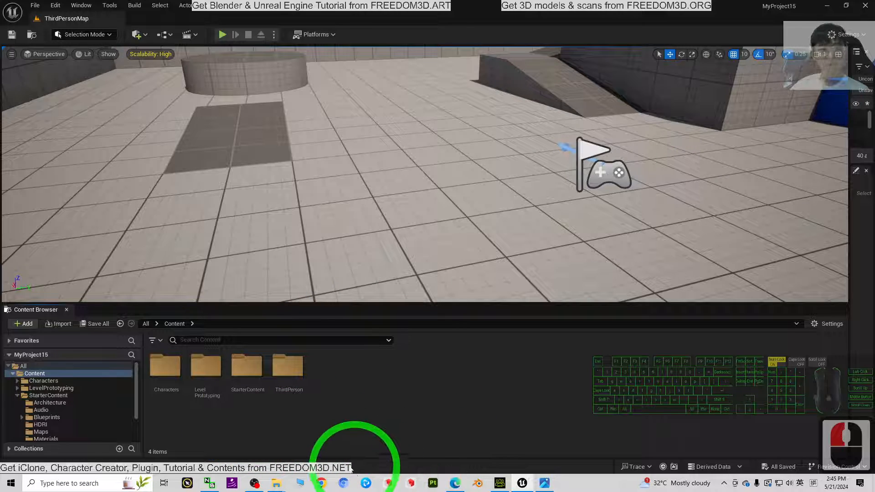
Step: Minimize Unreal Engine and the model folder window, and select the Freedom Animation Pipeline V8.7 folder on the desktop
left_click(824, 7)
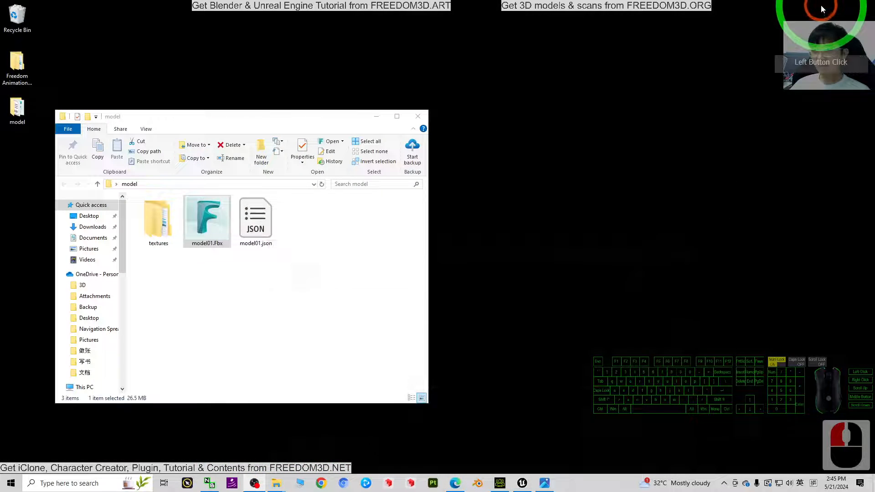
left_click(375, 120)
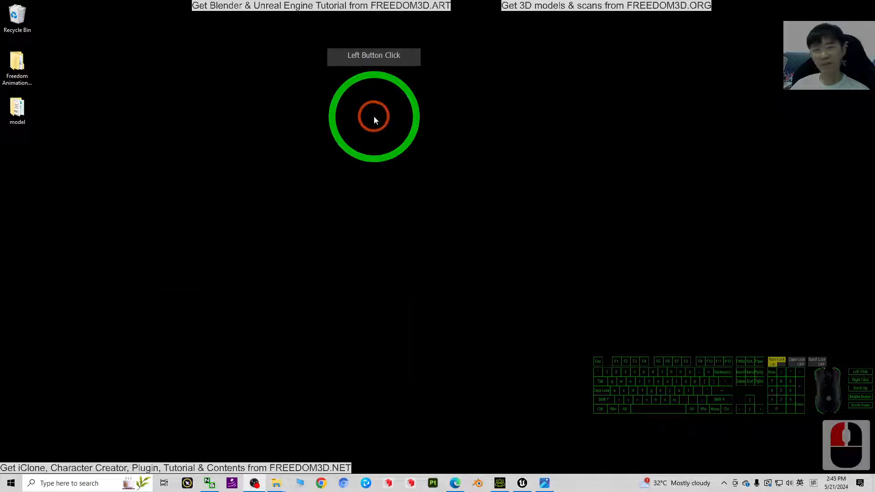
left_click(26, 82)
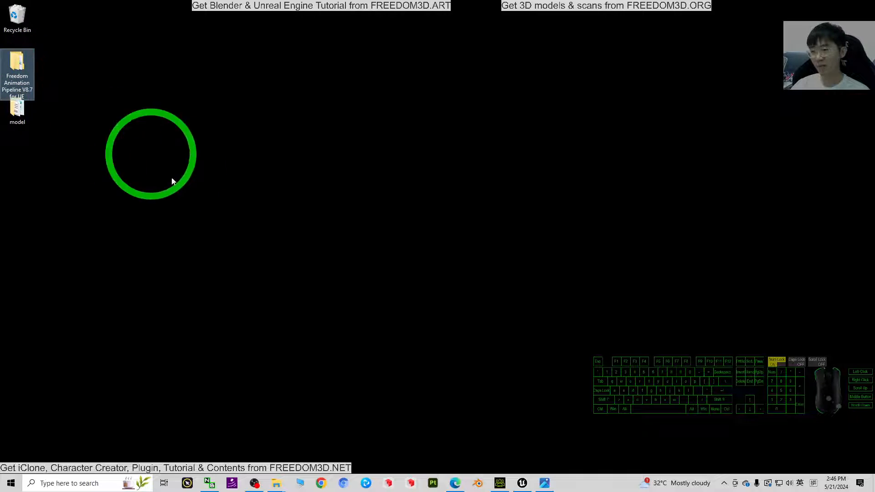
Step: Switch to the browser and review the Freedom Animation Pipeline V8.7 page's title and purchase options, minimizing the browser when done
left_click(458, 486)
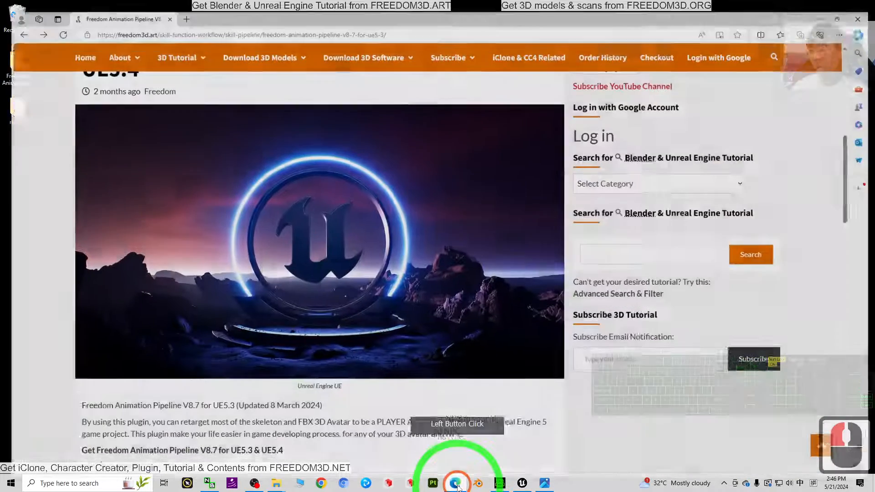
scroll(660, 333, "up", 12)
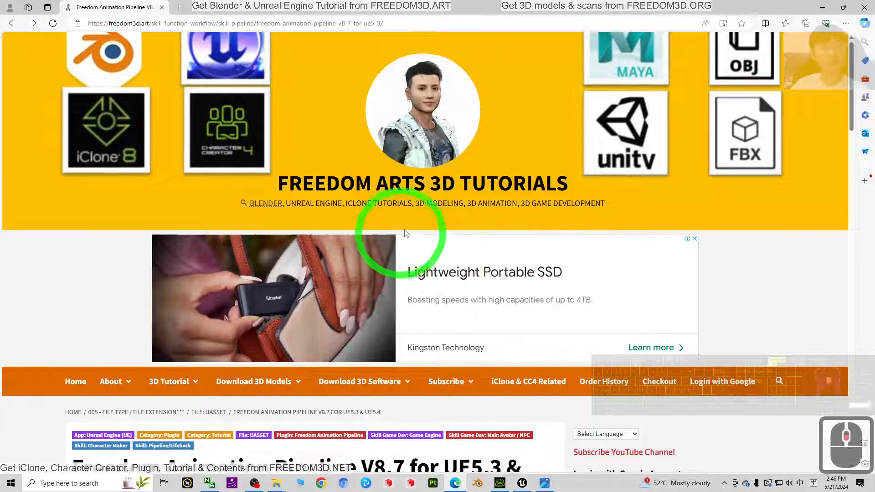
scroll(410, 233, "down", 6)
scroll(101, 72, "up", 7)
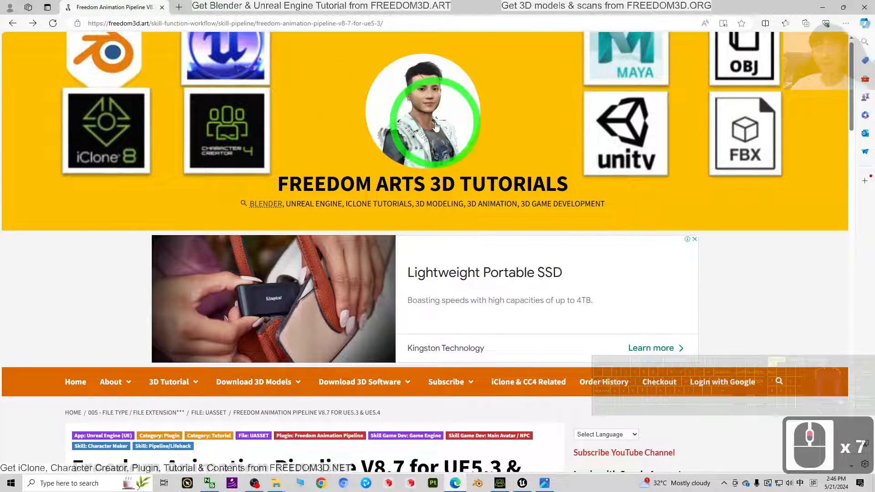
scroll(445, 146, "down", 7)
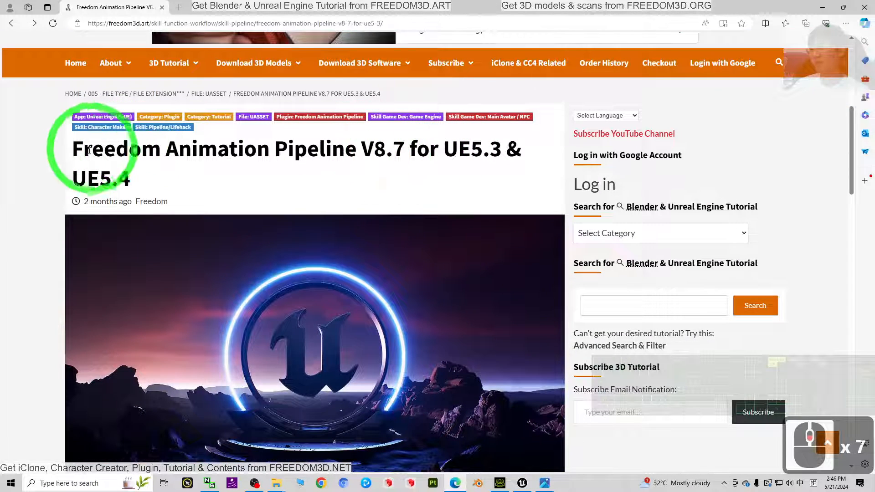
left_click_drag(72, 151, 537, 166)
scroll(532, 154, "down", 8)
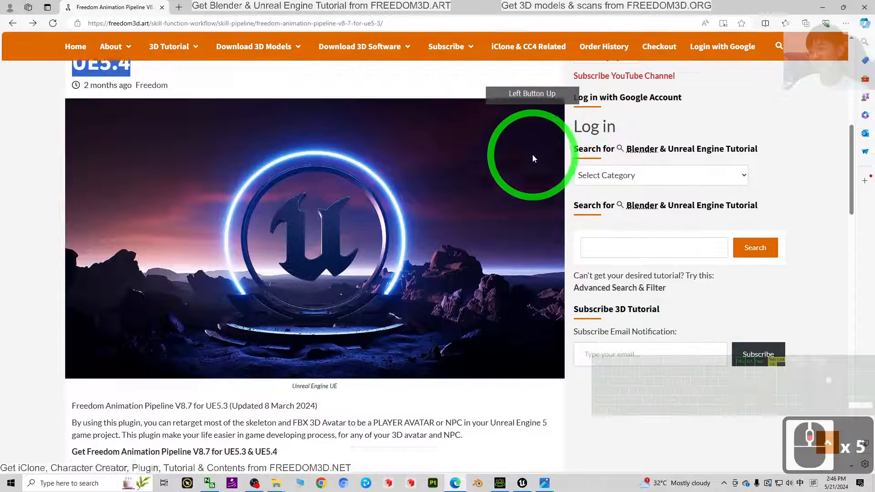
scroll(529, 161, "up", 1)
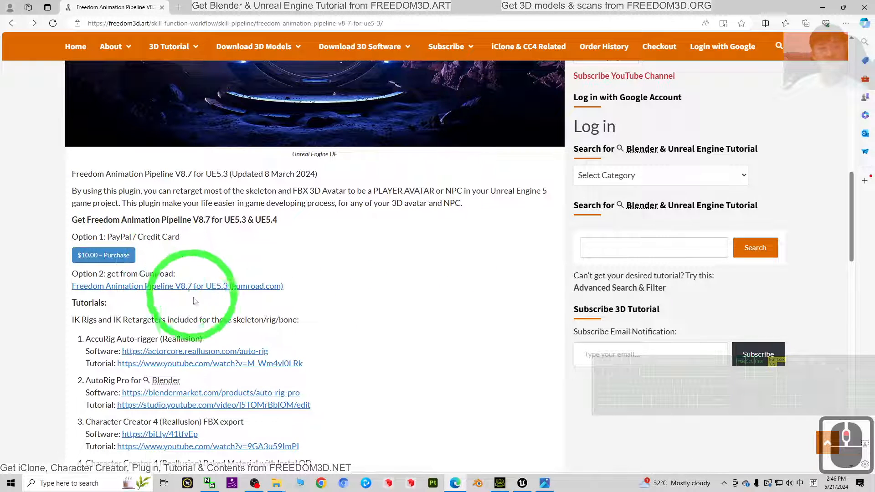
left_click(821, 9)
left_click(152, 258)
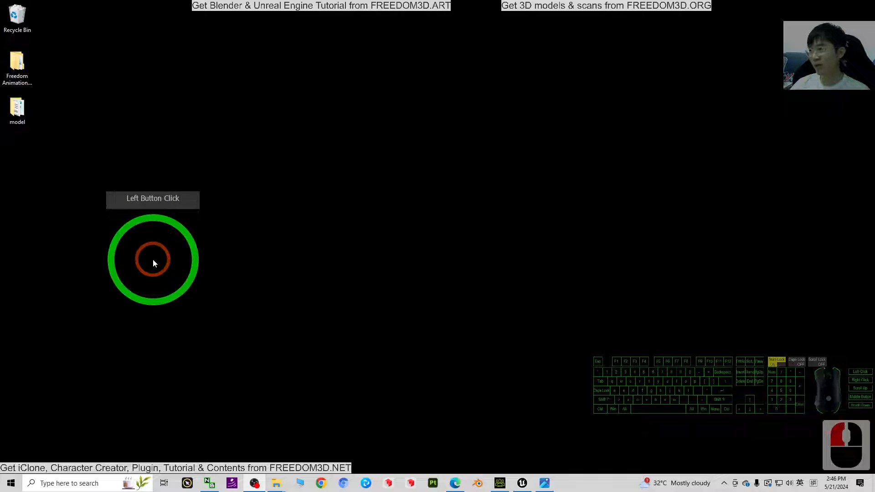
Step: Bring up the Camila character in Character Creator and the Third Person project in Unreal Engine, minimizing each after viewing
left_click(500, 483)
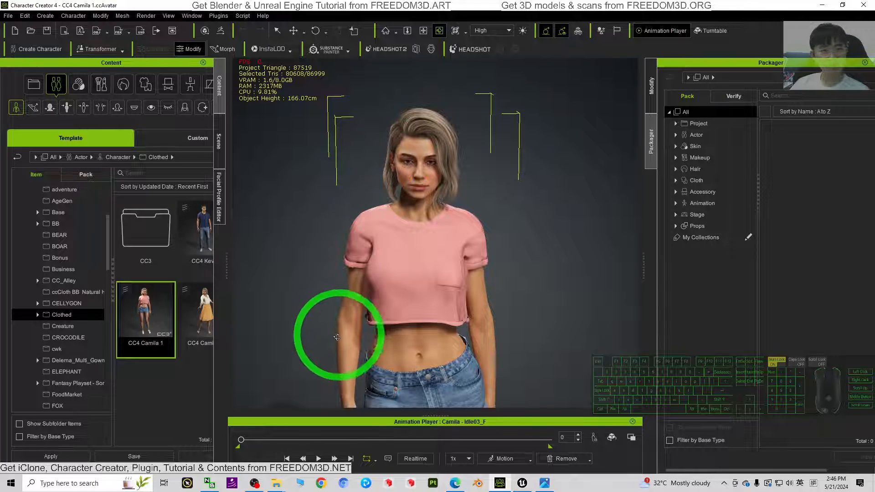
left_click(823, 5)
left_click(522, 484)
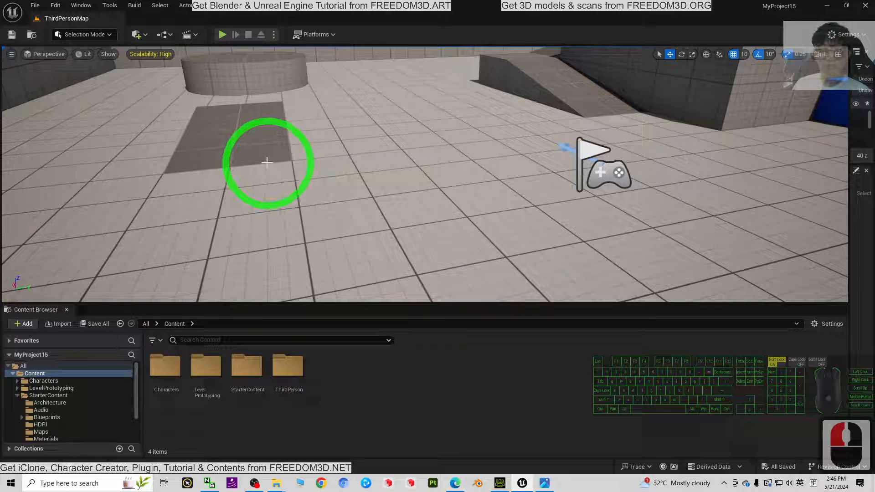
left_click(826, 5)
Step: Open the desktop folder Freedom Animation Pipeline V8.7 for UE and go into its Content folder
left_click(24, 66)
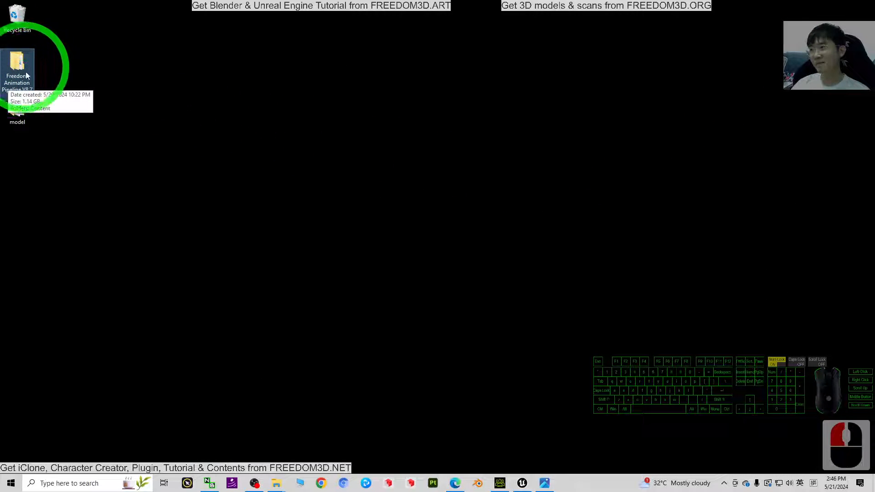
double_click(18, 62)
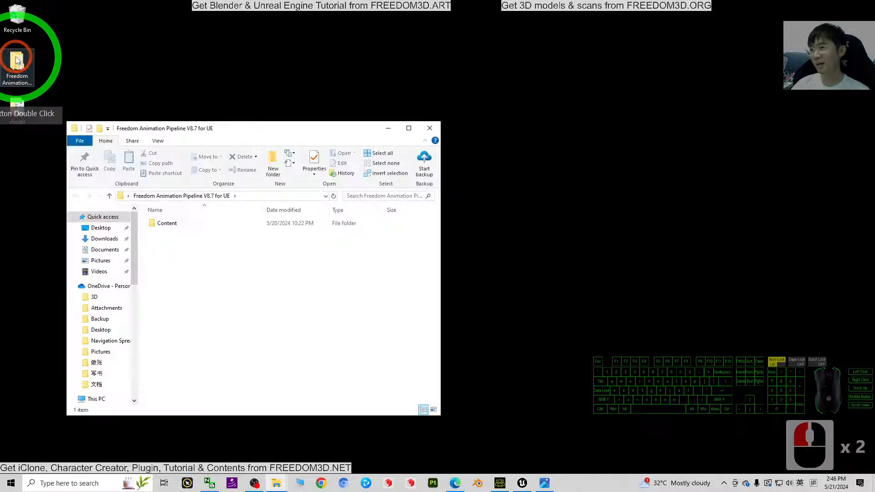
left_click(171, 224)
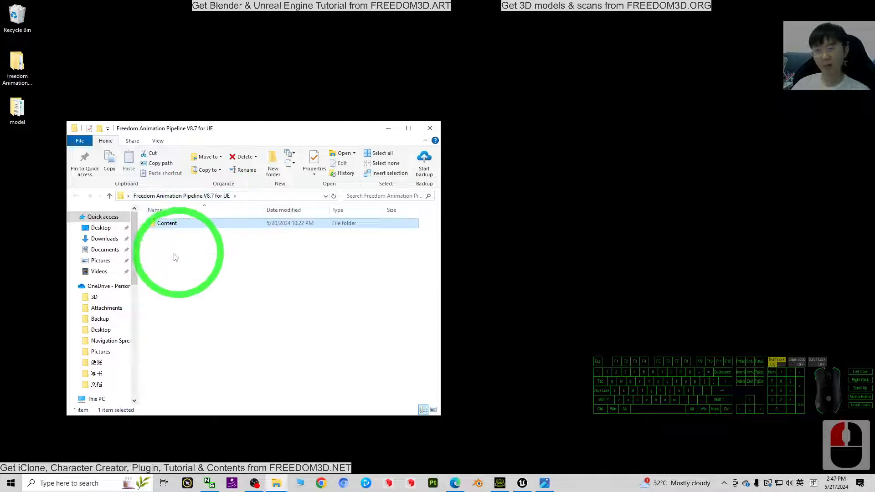
double_click(168, 224)
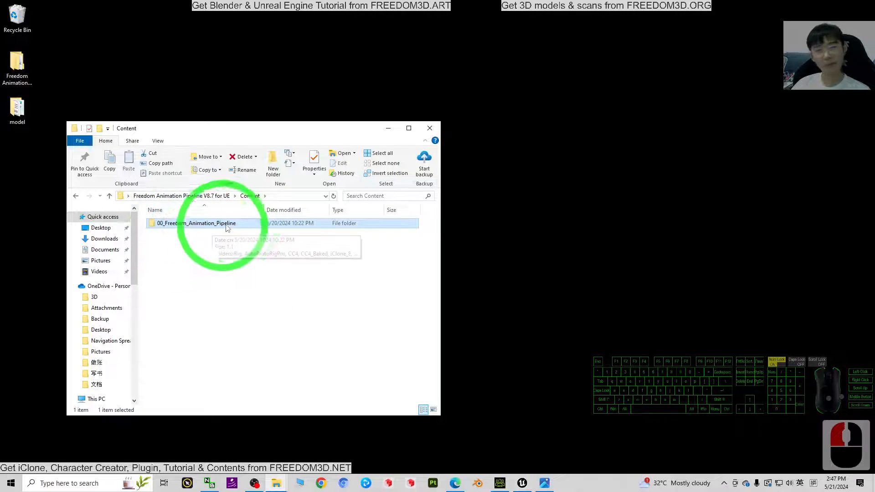
Step: Open Documents in a second folder window beside the plugin's, and go to Unreal Projects, MyProject15, Content
left_click_drag(283, 132, 262, 117)
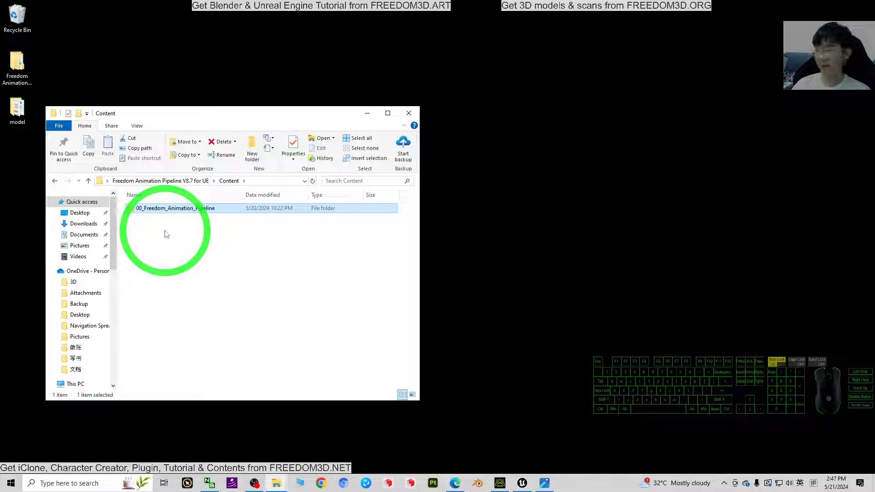
right_click(81, 236)
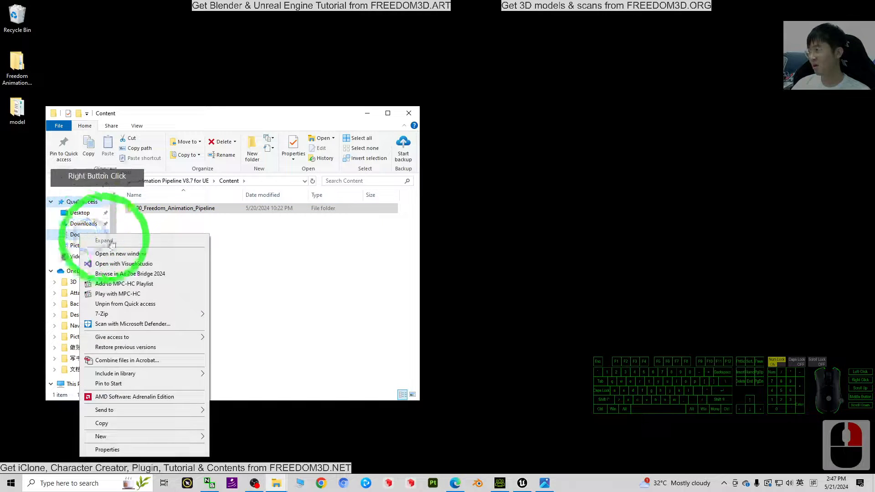
left_click(147, 256)
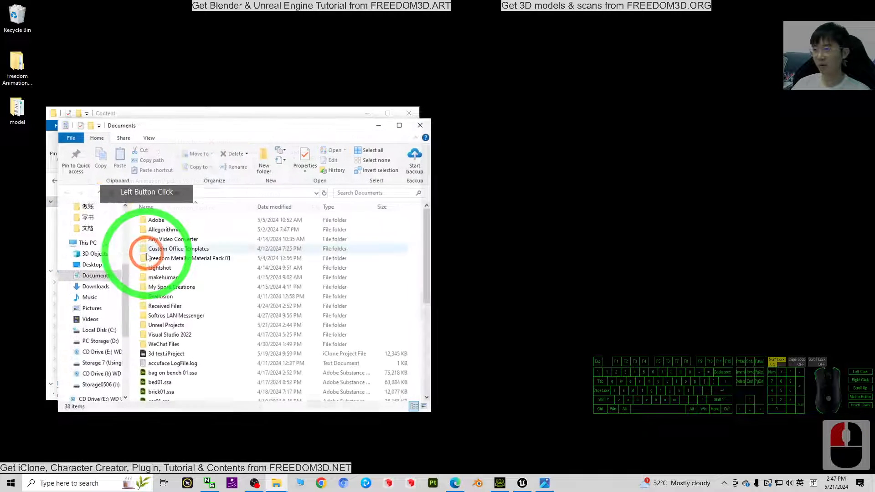
left_click_drag(211, 133, 588, 122)
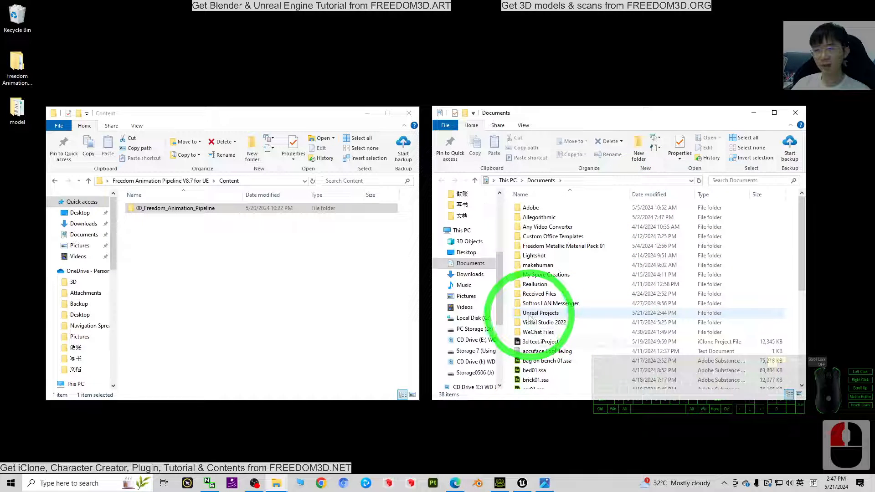
double_click(530, 318)
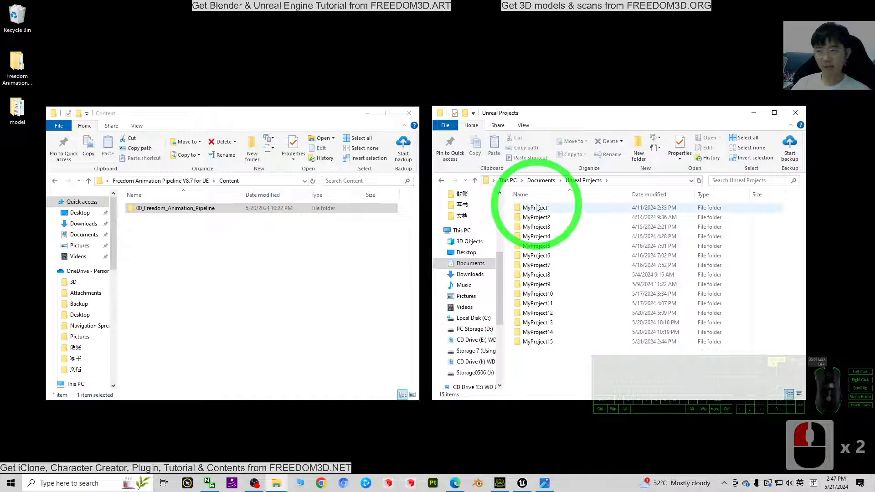
left_click(527, 343)
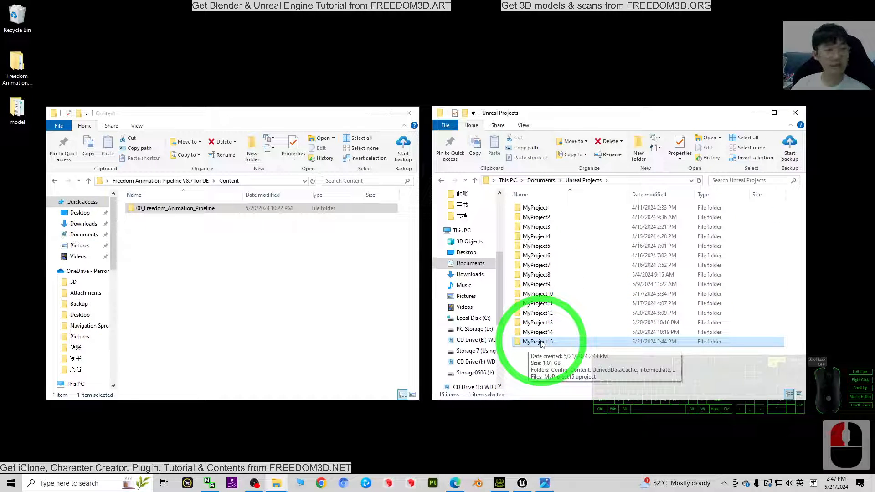
double_click(542, 343)
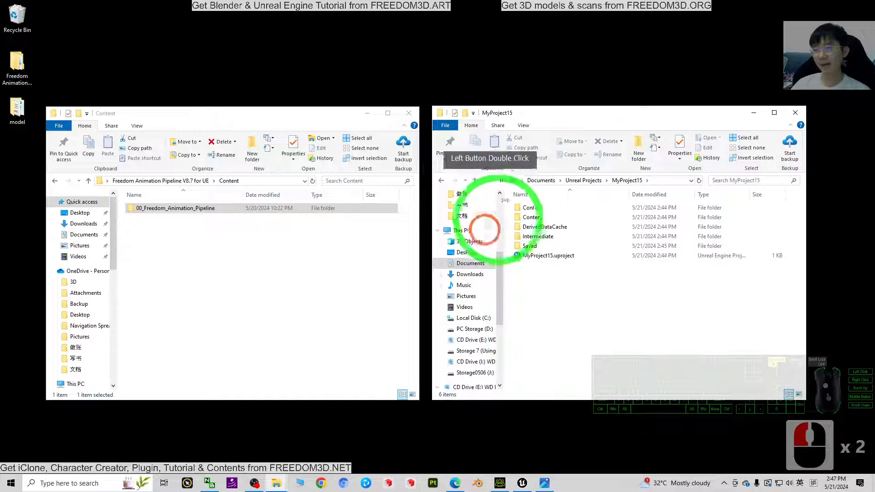
double_click(531, 218)
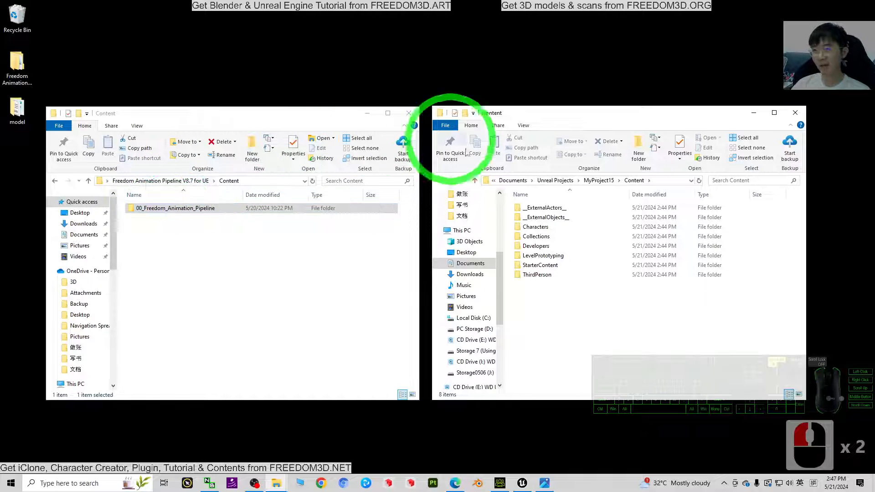
Step: Copy the 00_Freedom_Animation_Pipeline folder into MyProject15's Content folder
right_click(172, 211)
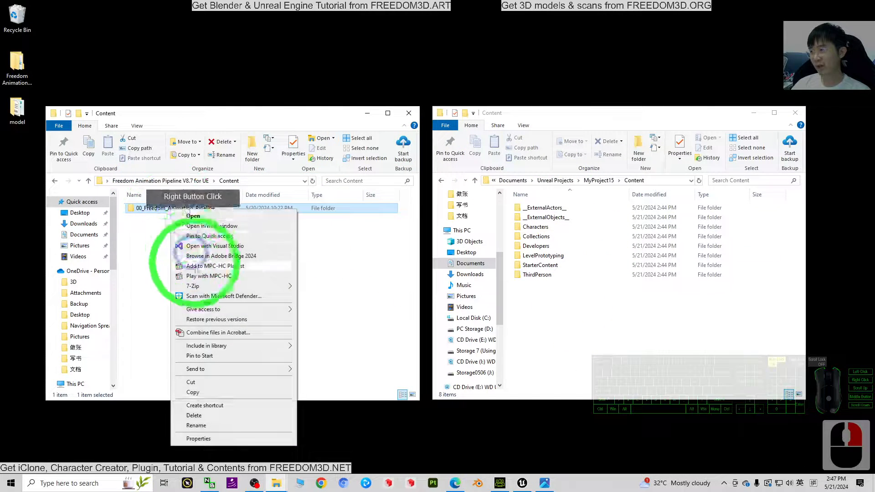
left_click(193, 392)
left_click(569, 305)
right_click(570, 305)
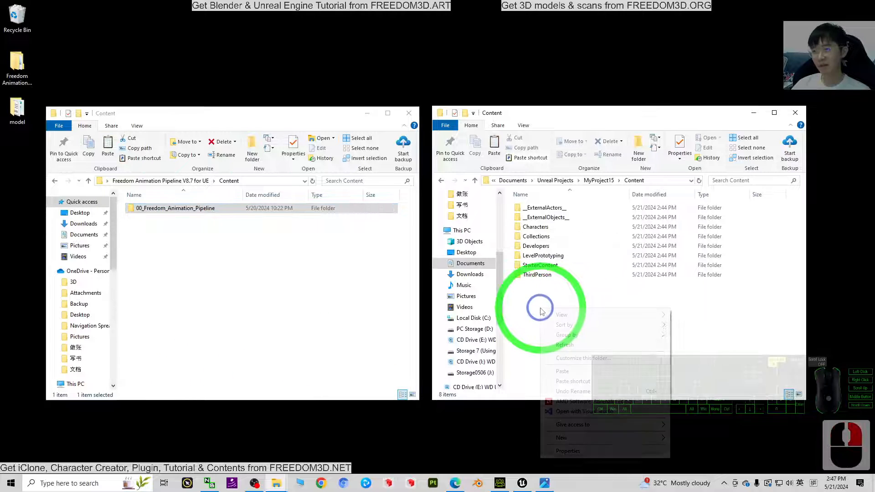
left_click(569, 375)
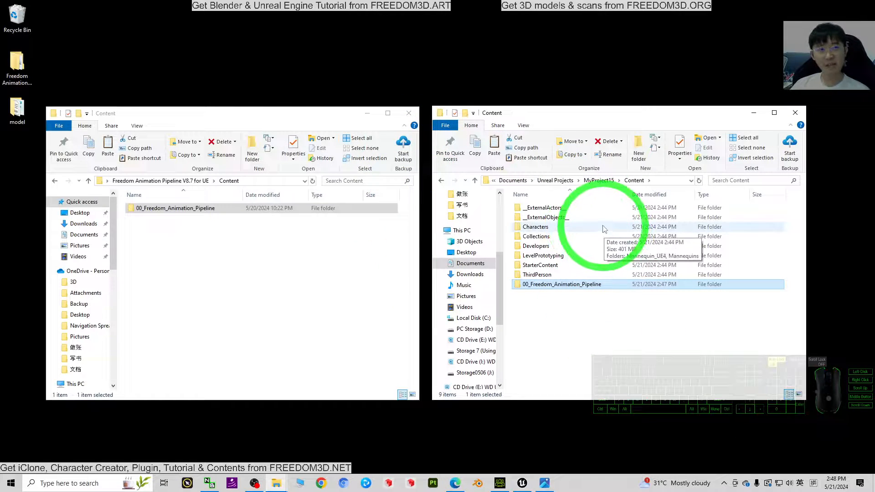
Step: View the Camila character in Character Creator, minimizing it to return to the project's Content folder
left_click(500, 483)
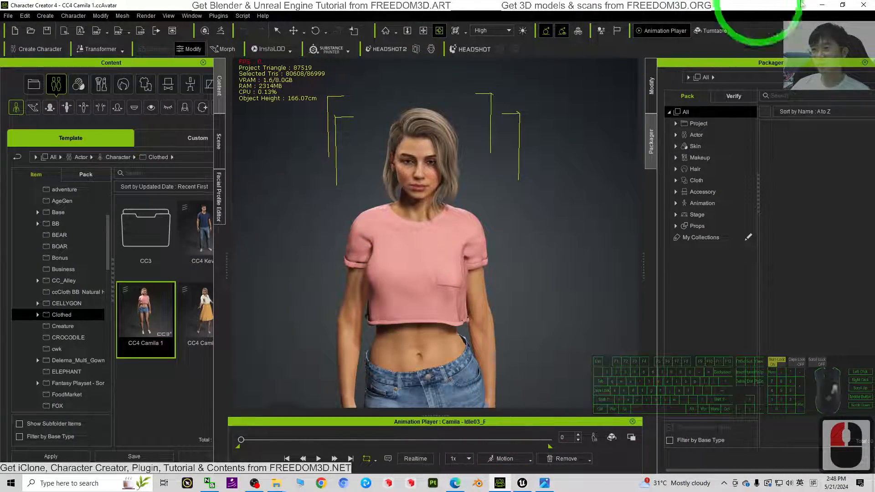
left_click(824, 5)
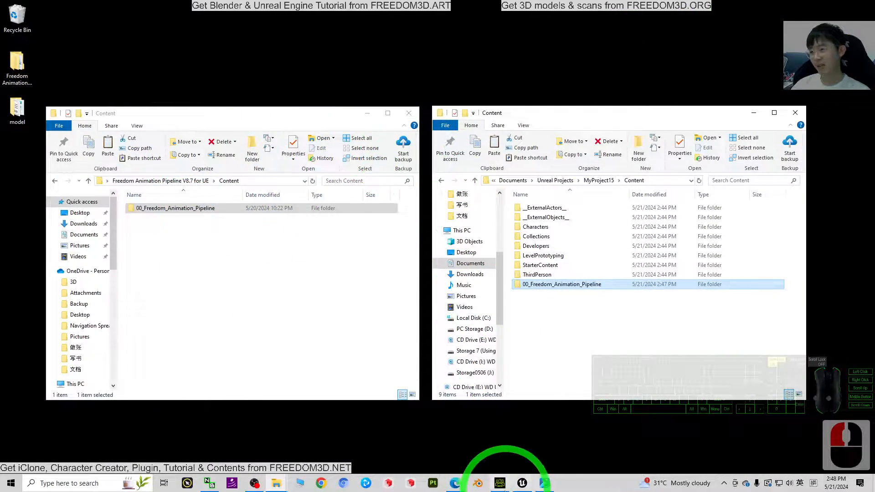
left_click(500, 483)
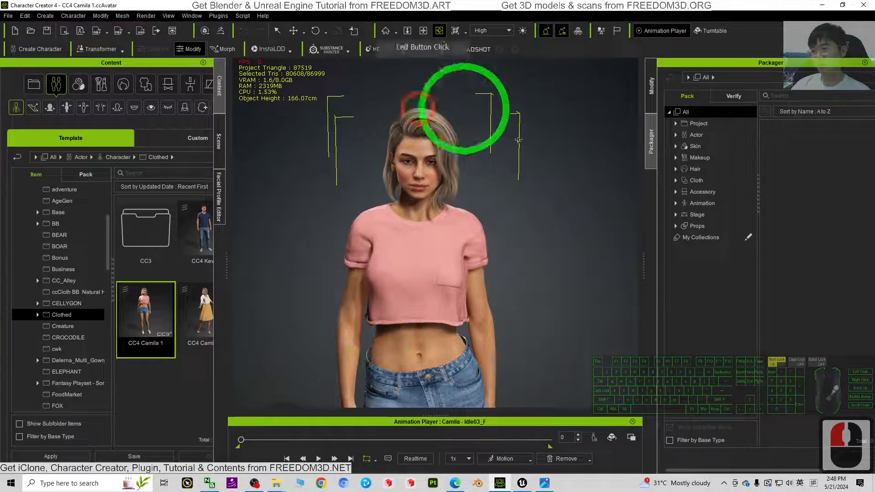
left_click(819, 7)
left_click(781, 283)
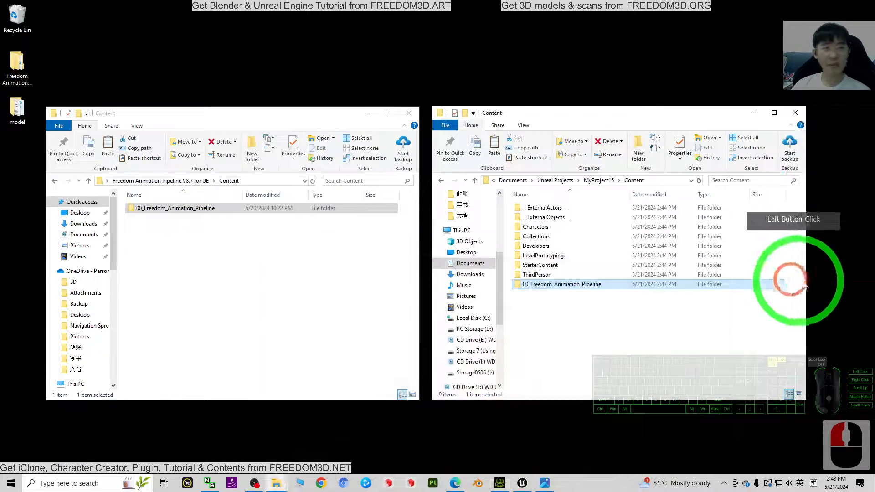
Step: Close both folder windows, switch to Unreal Engine and select the 00_Freedom_Animation_Pipeline folder in the project's Content
left_click(406, 114)
left_click(795, 113)
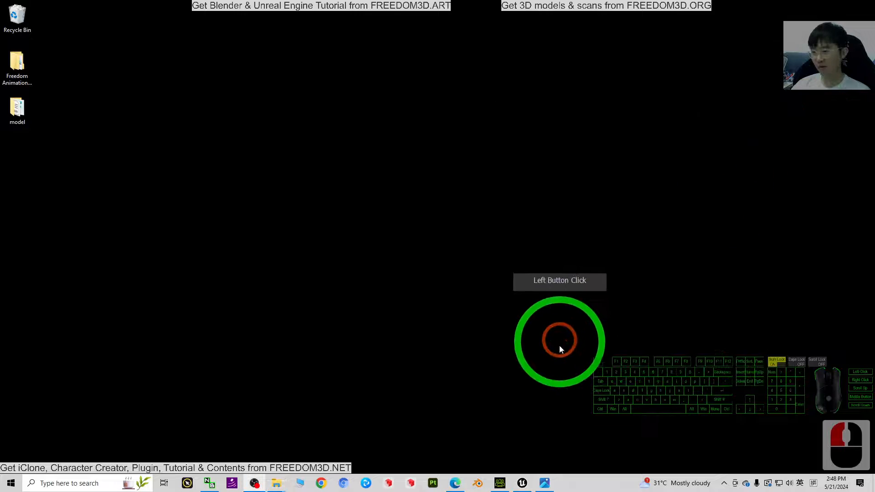
left_click(523, 483)
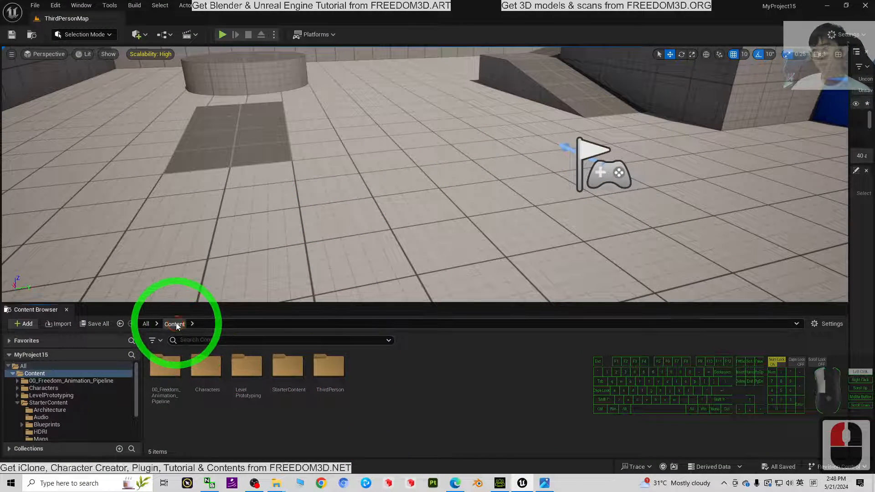
left_click(166, 367)
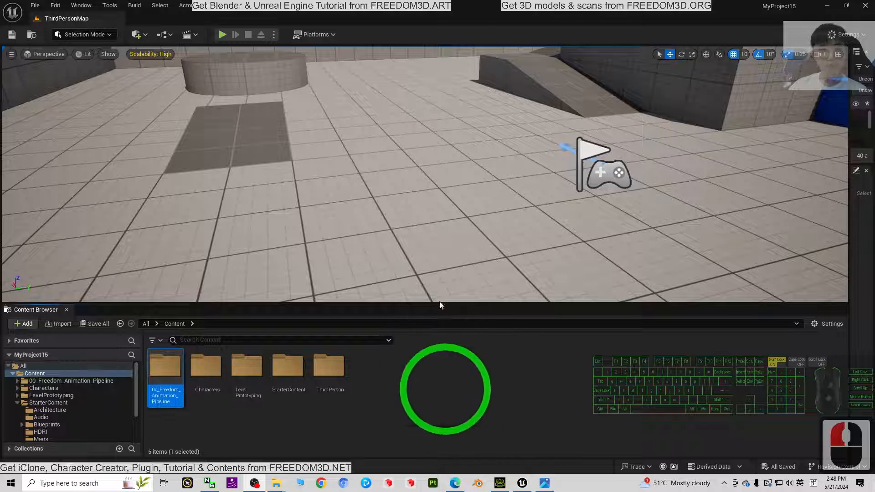
Step: Restore Unreal Engine to a smaller window, open the desktop model folder beside it, and extend the Unreal window's height
left_click_drag(444, 5, 517, 26)
left_click(17, 109)
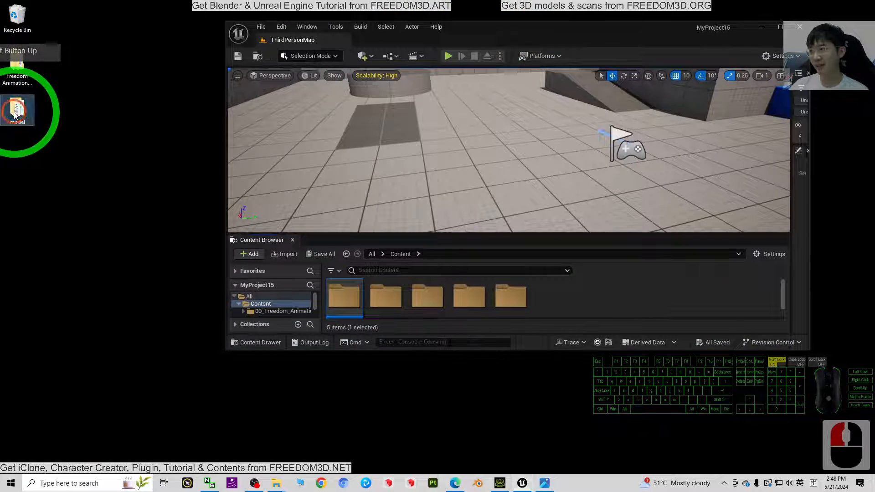
double_click(17, 110)
double_click(196, 242)
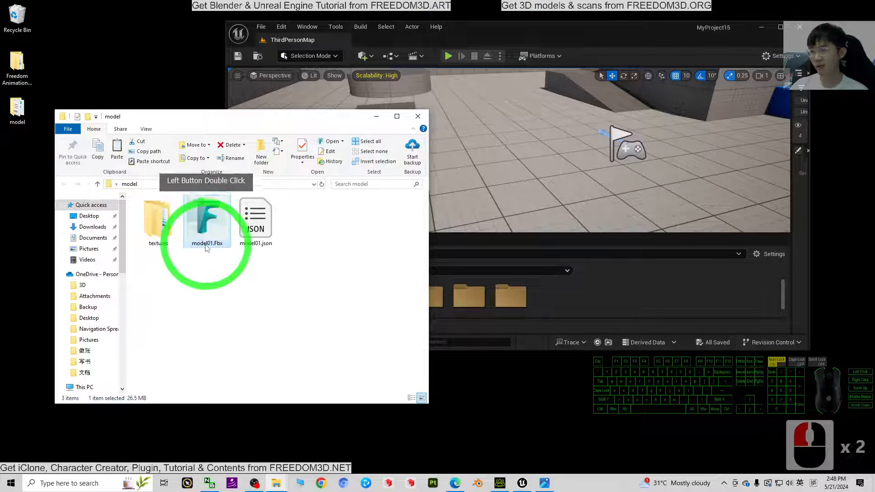
left_click(545, 349)
left_click_drag(537, 350, 533, 432)
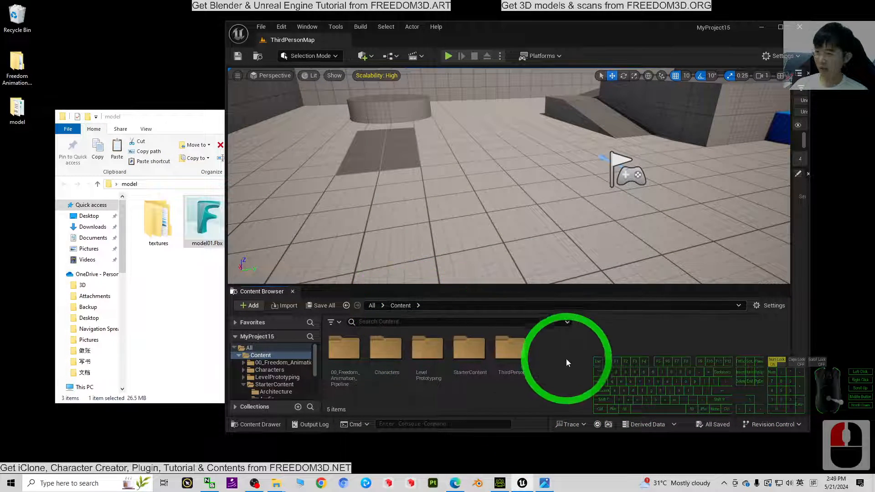
Step: Create a folder named Model01 in the project's Content and open it
right_click(551, 370)
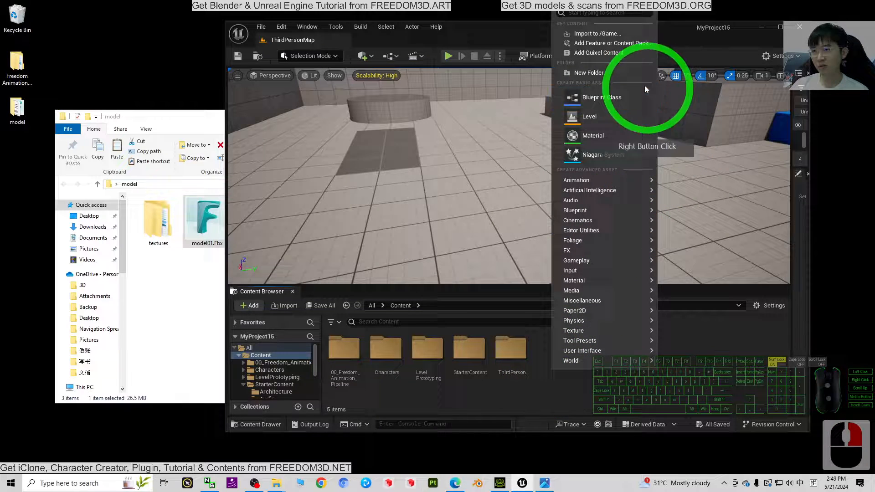
left_click(601, 73)
type("Model01")
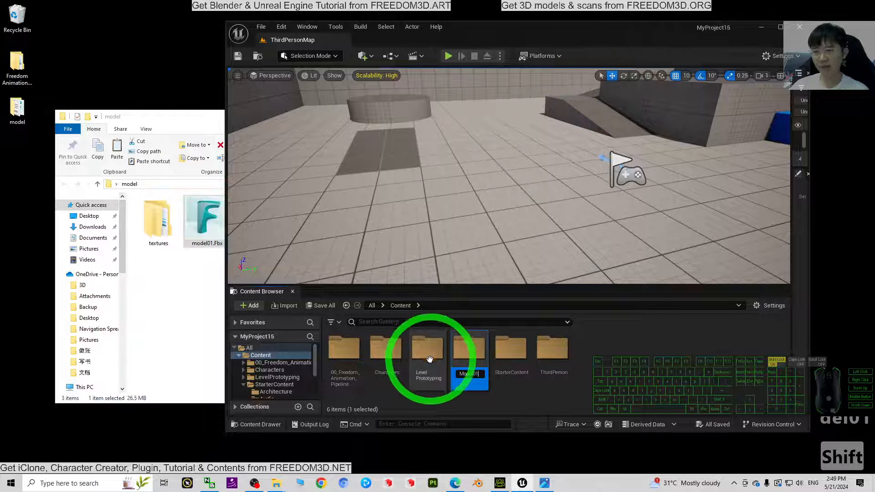
double_click(469, 348)
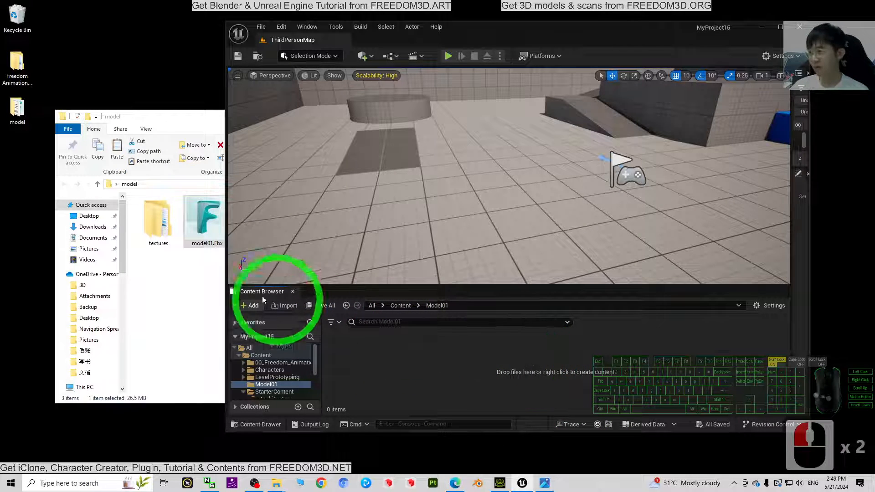
Step: Bring model01.Fbx from the desktop model folder into Model01 for import, and close the model folder window
left_click(182, 273)
left_click(207, 232)
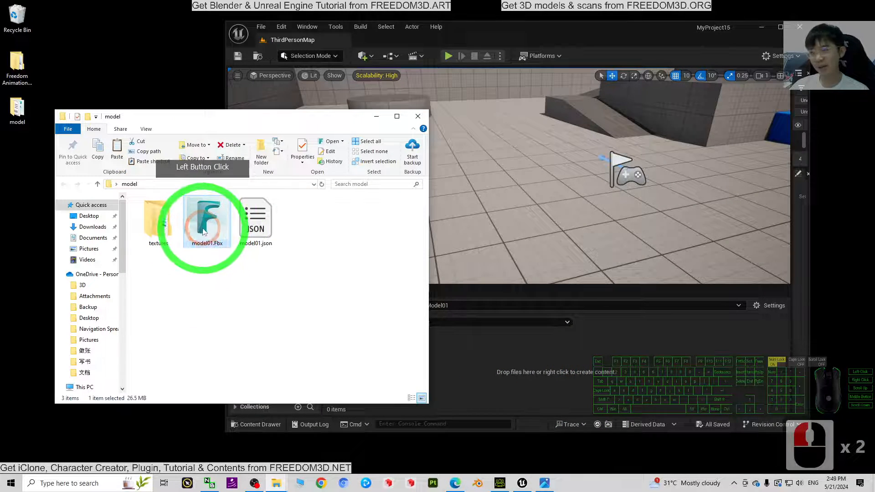
left_click_drag(206, 233, 473, 368)
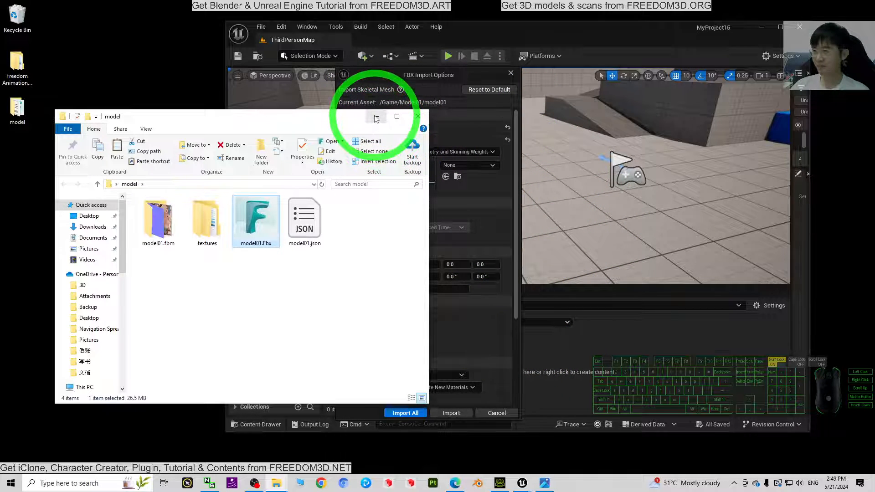
left_click(416, 117)
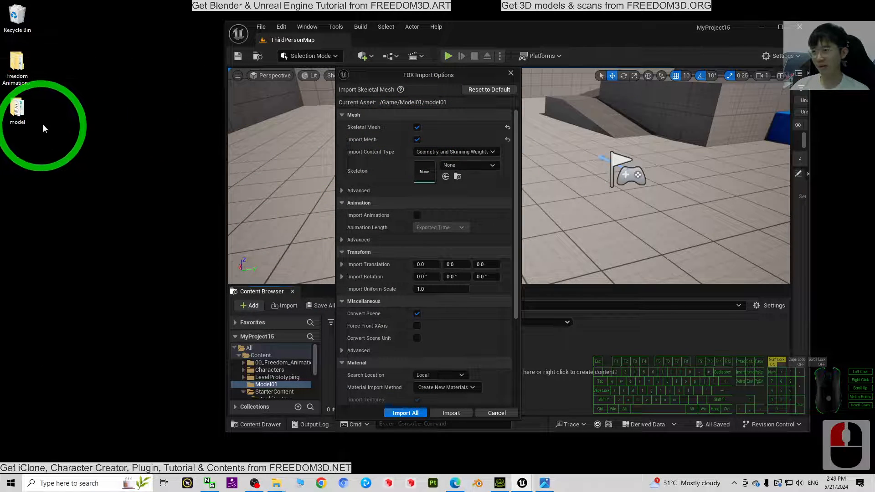
Step: Enable Import Morph Targets in the advanced mesh settings of the FBX import options
left_click_drag(435, 76, 497, 80)
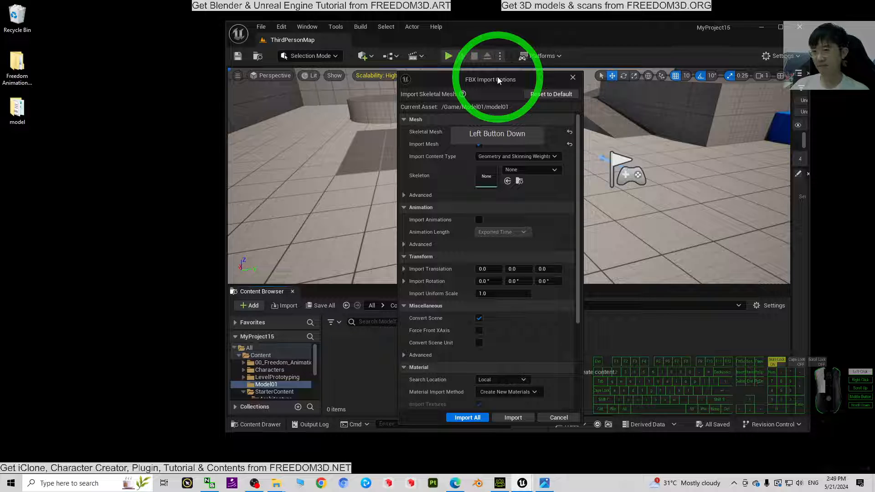
left_click(404, 196)
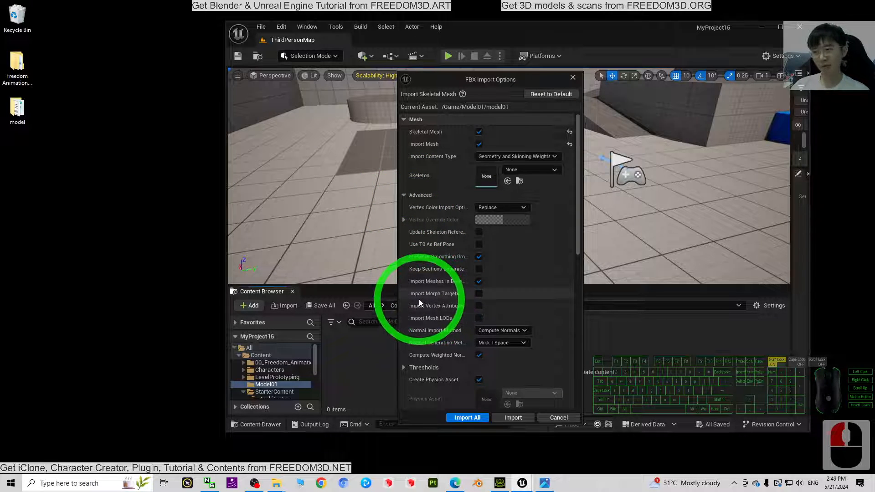
left_click(479, 294)
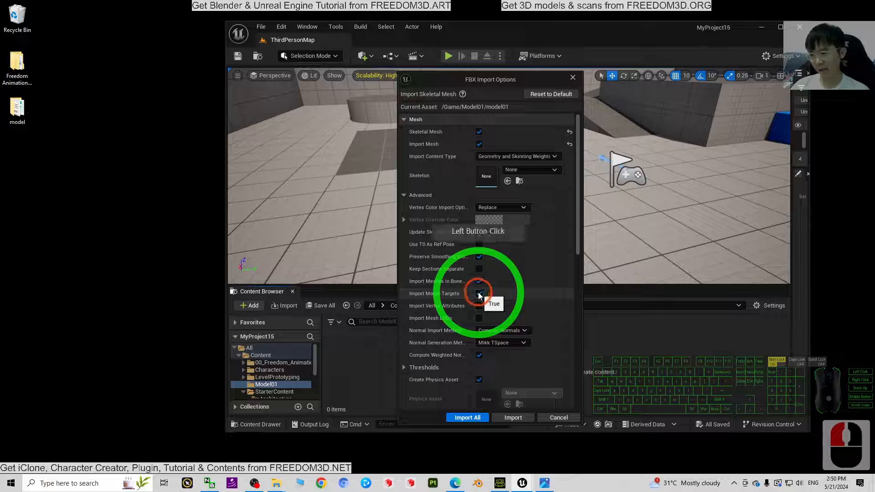
left_click(545, 484)
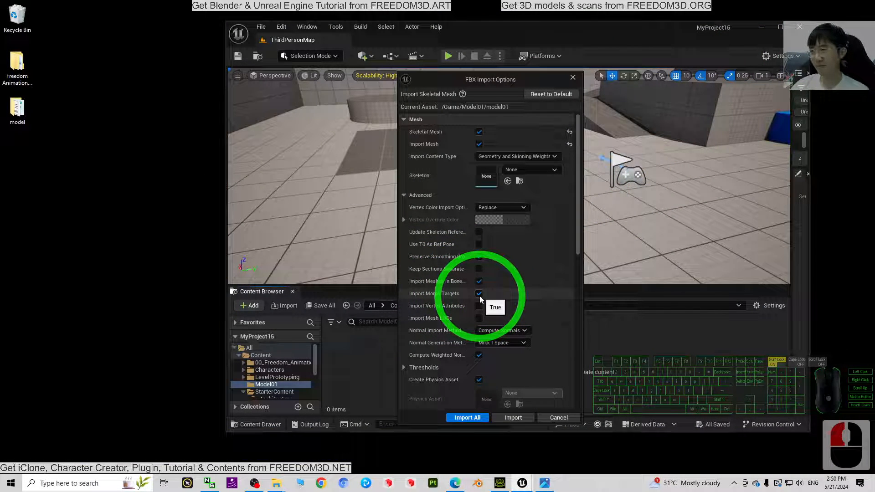
left_click(403, 195)
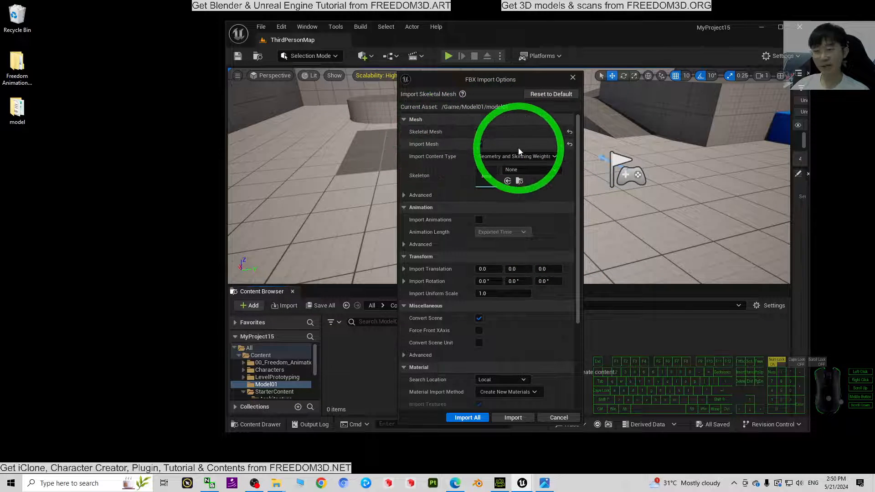
Step: Import all of model01 into the Model01 folder, close the message log and maximize the Unreal Engine window
left_click(469, 418)
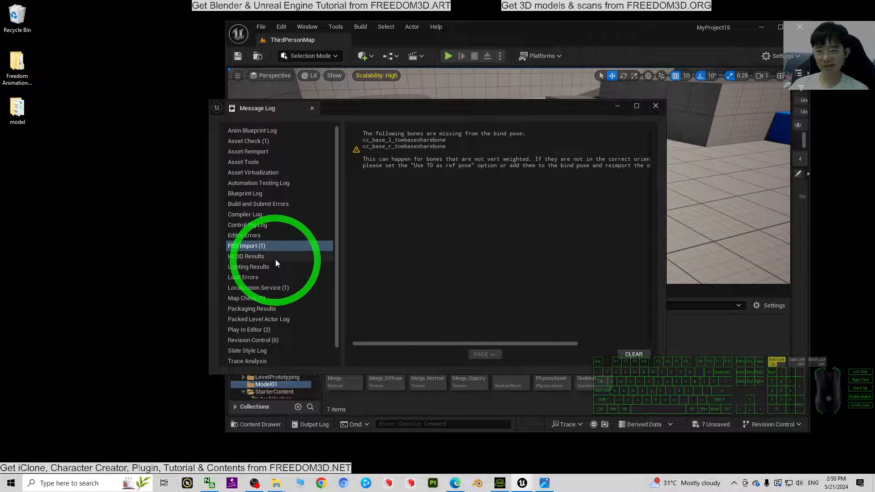
left_click(655, 106)
left_click(780, 27)
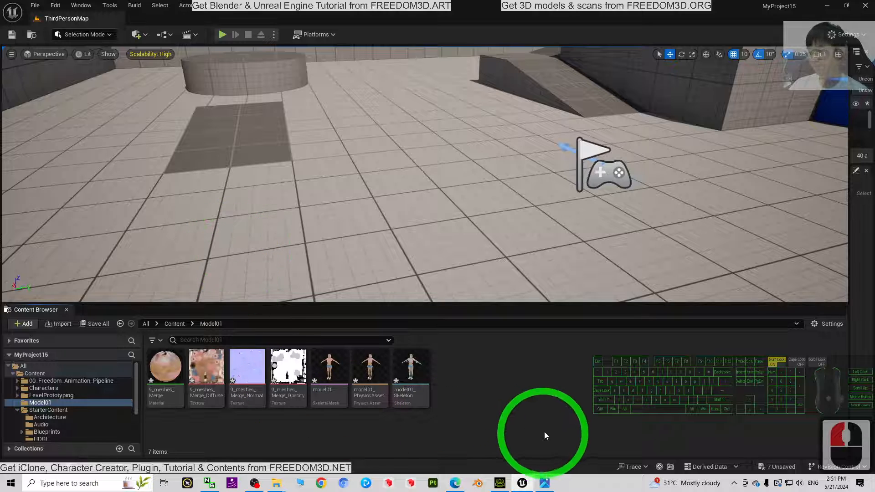
left_click(553, 415)
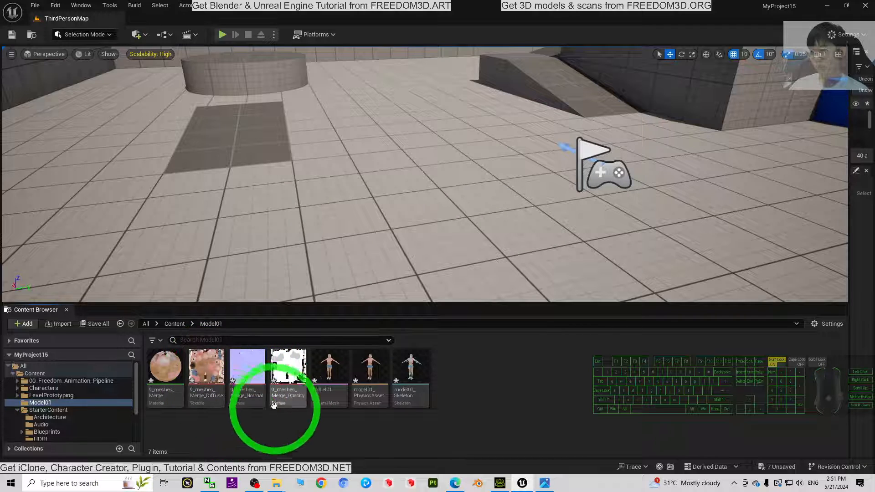
Step: Open the imported model01 skeletal mesh from the Model01 folder and maximize its editor window
mouse_move(278, 378)
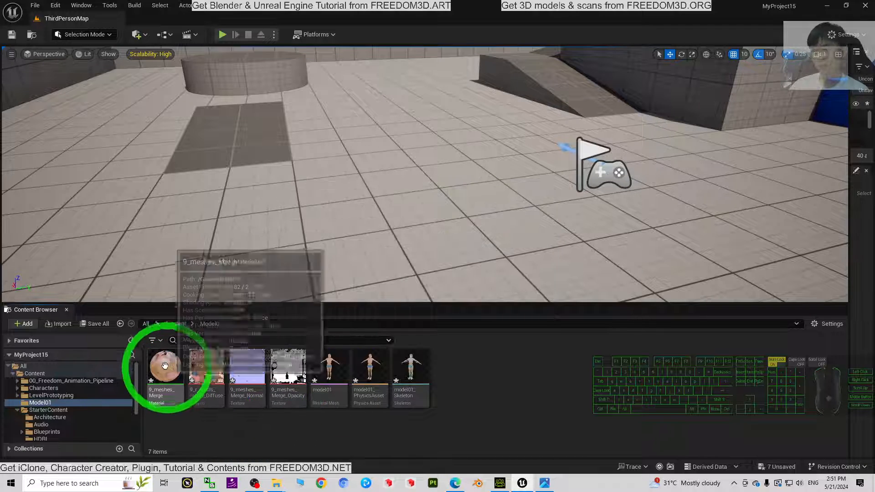
mouse_move(167, 363)
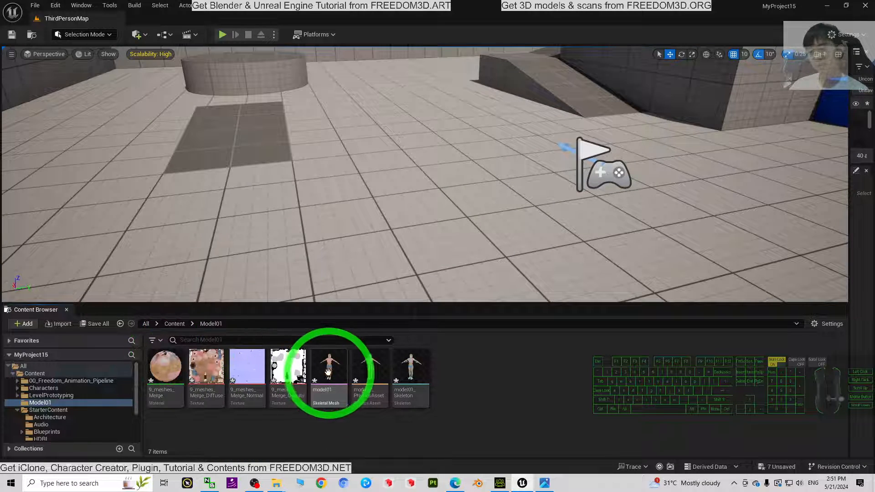
mouse_move(333, 363)
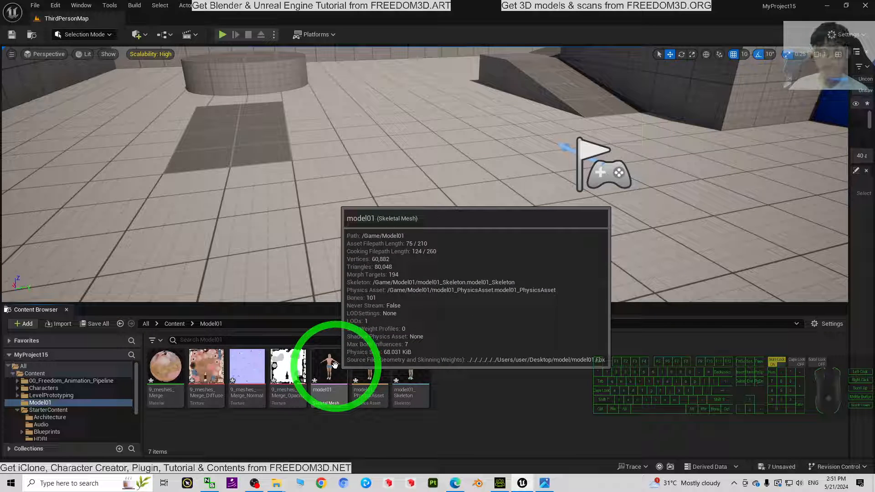
mouse_move(402, 368)
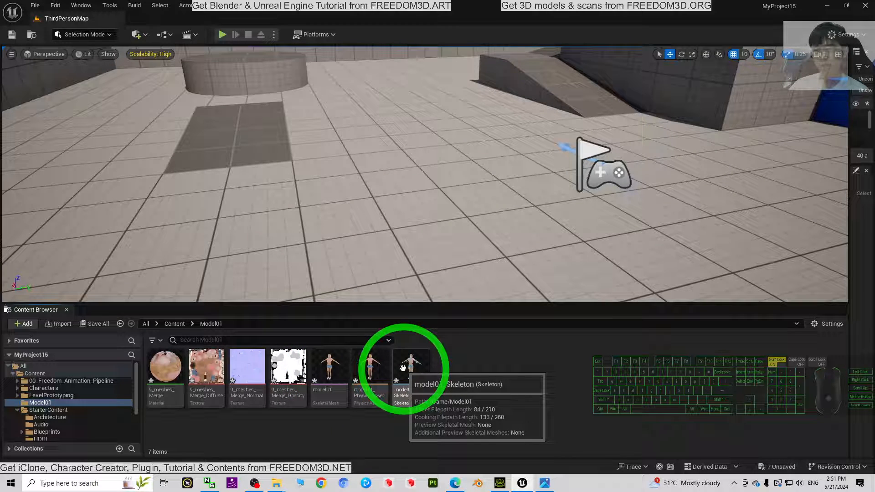
left_click(330, 369)
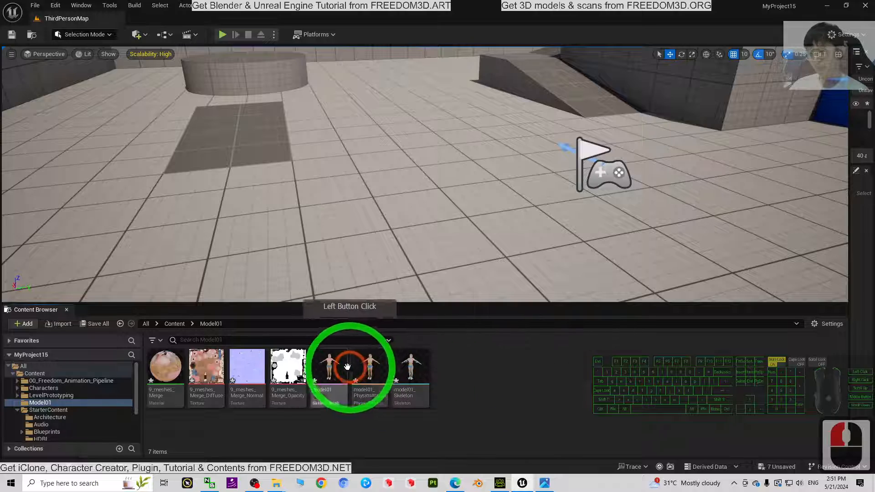
double_click(331, 370)
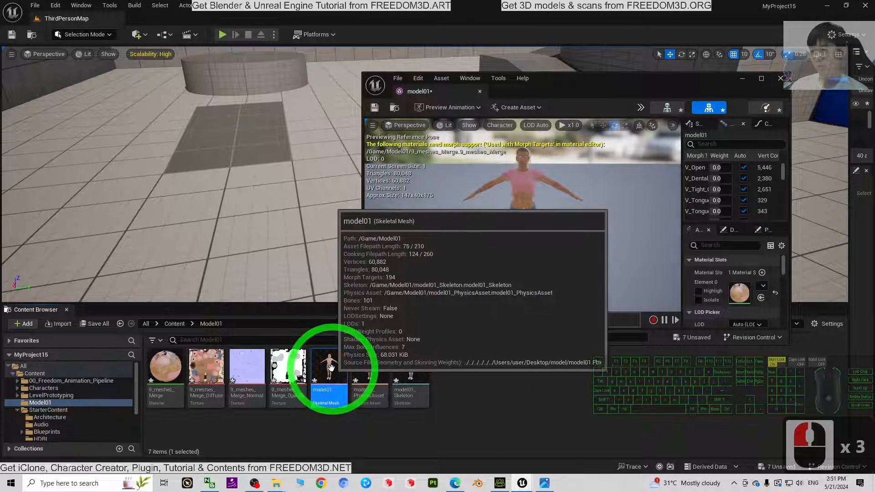
left_click(762, 78)
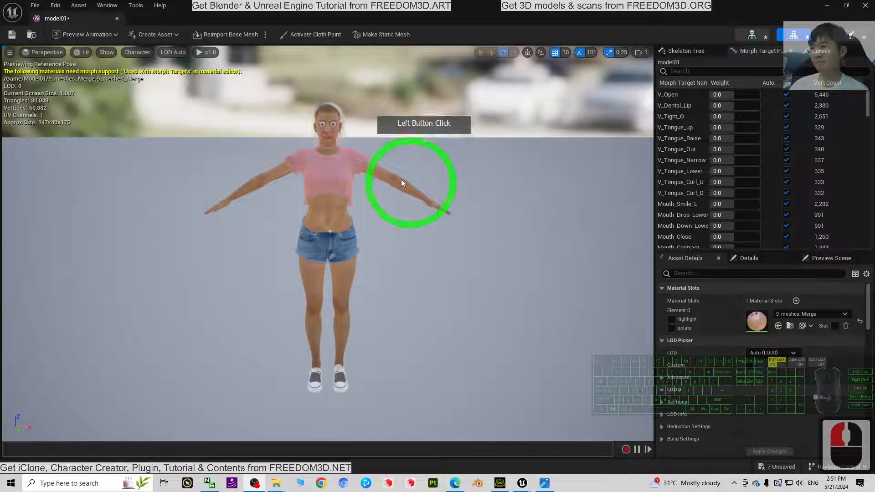
Step: Examine how the material renders on the face, eyes and hair of the model01 mesh
scroll(380, 157, "up", 3)
scroll(373, 163, "down", 1)
scroll(328, 128, "up", 2)
left_click(333, 129)
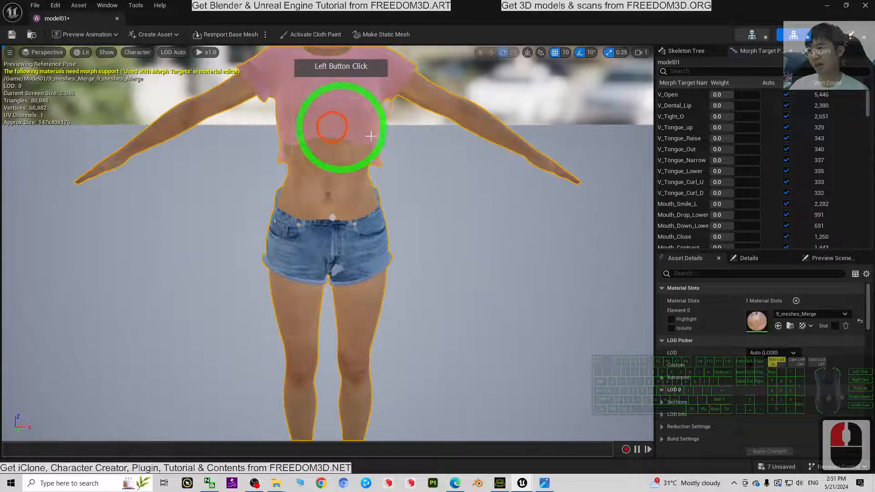
left_click(486, 225)
scroll(483, 226, "down", 3)
right_click_drag(433, 240, 328, 274)
key("w")
key("w")
key("d")
key("a")
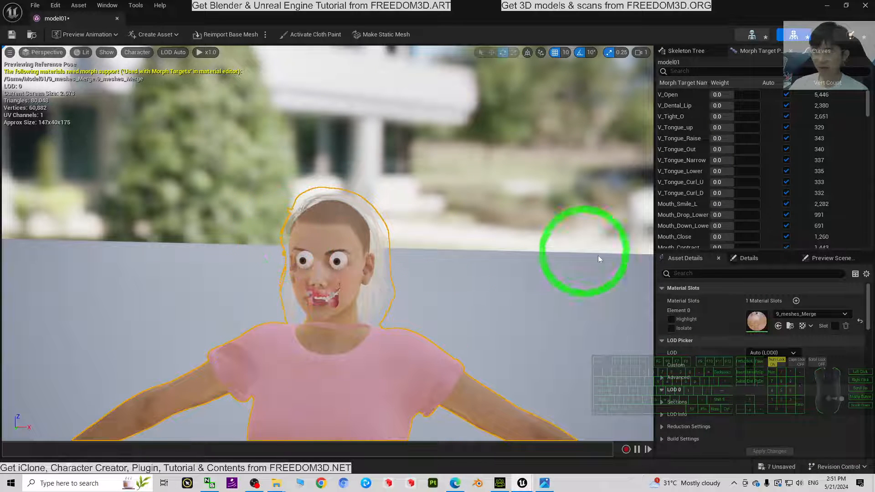
Step: Open the mesh's 9_meshes_Merge material, make it Two Sided and set its Blend Mode to Masked
double_click(757, 322)
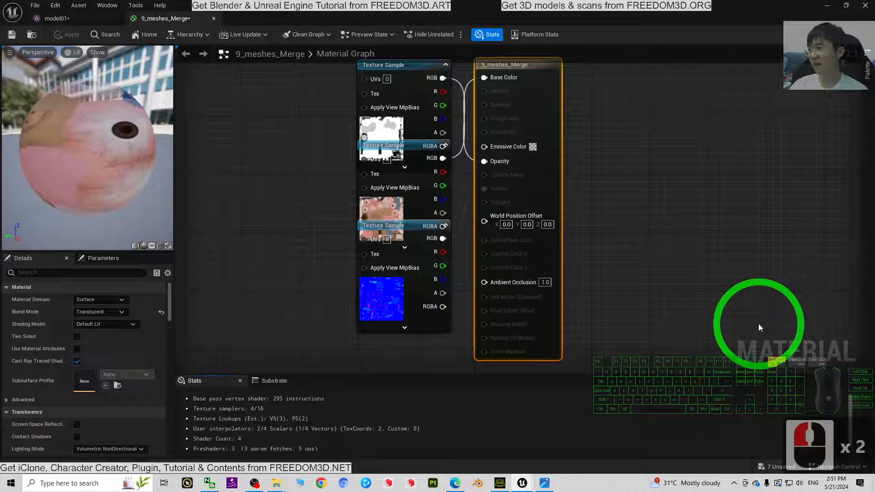
left_click(217, 318)
left_click(242, 267)
left_click(243, 266)
left_click(243, 266)
left_click(242, 266)
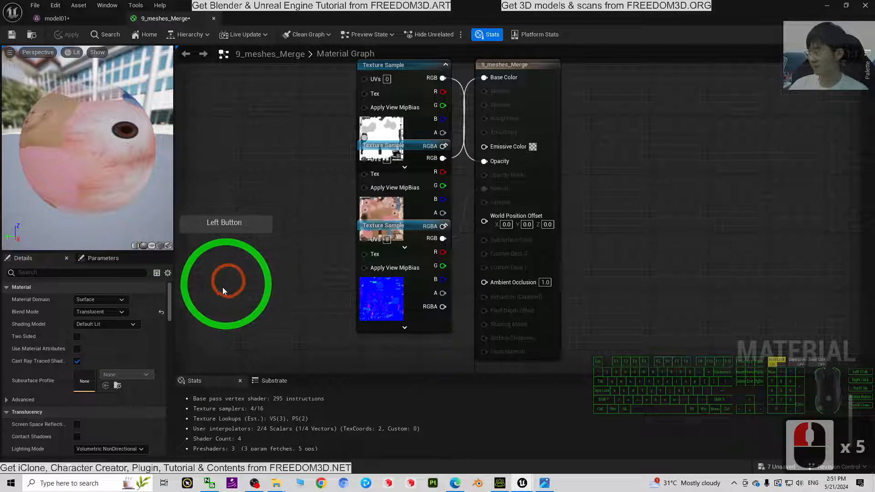
left_click(77, 338)
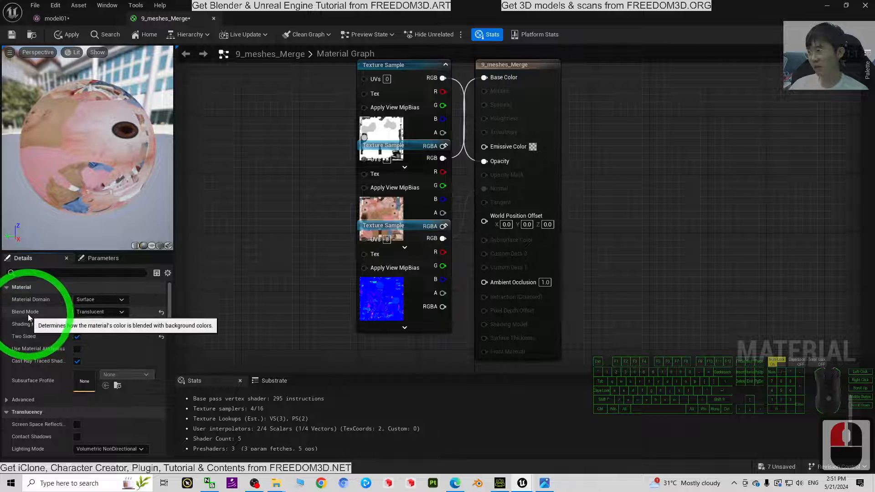
left_click(105, 312)
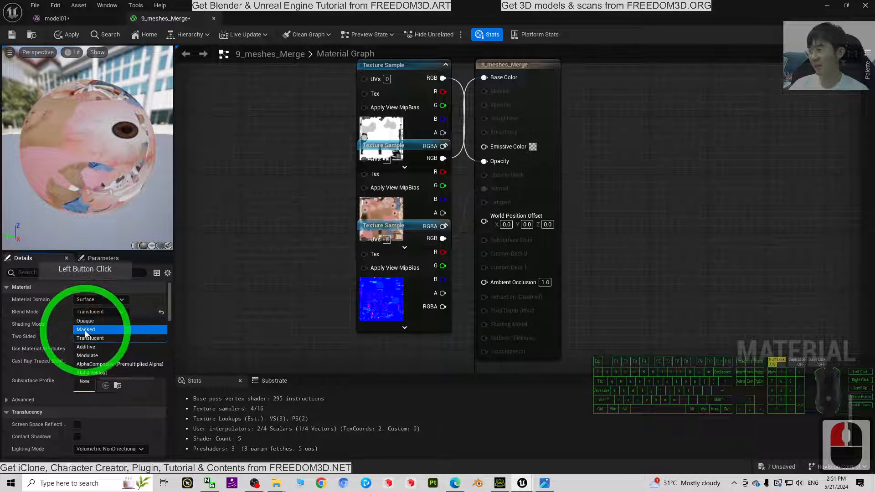
left_click(93, 331)
left_click(747, 268)
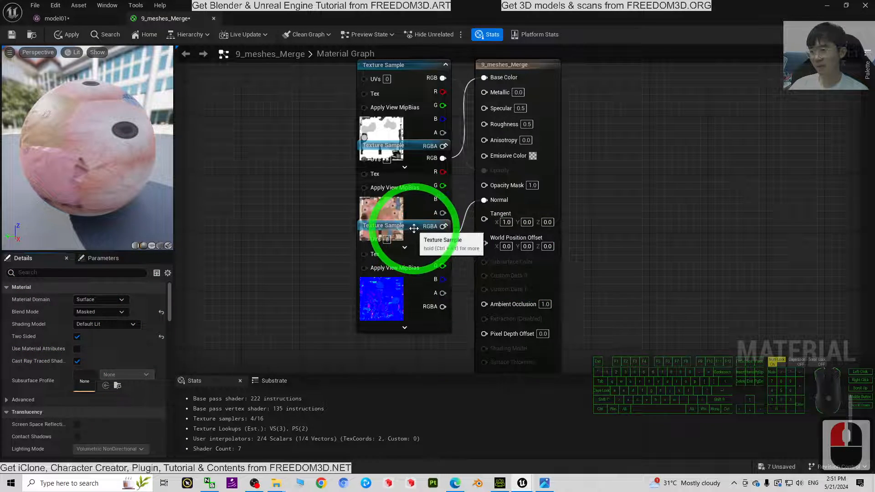
Step: Spread out the normal and diffuse texture nodes and disconnect the normal texture from the material's Normal input
left_click_drag(412, 225, 385, 305)
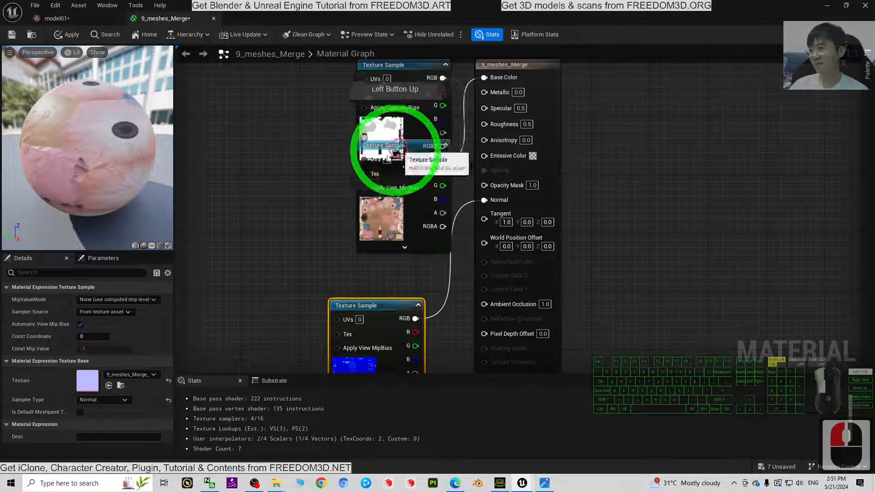
left_click_drag(405, 147, 288, 186)
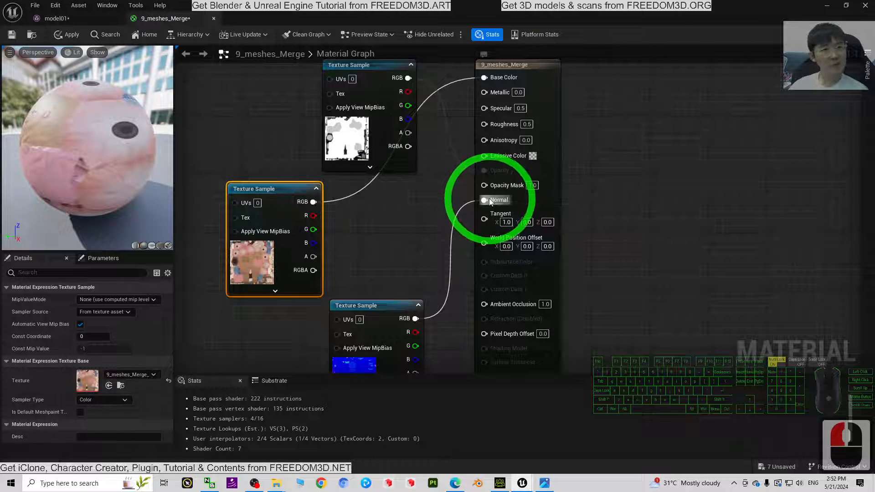
left_click_drag(484, 200, 484, 201)
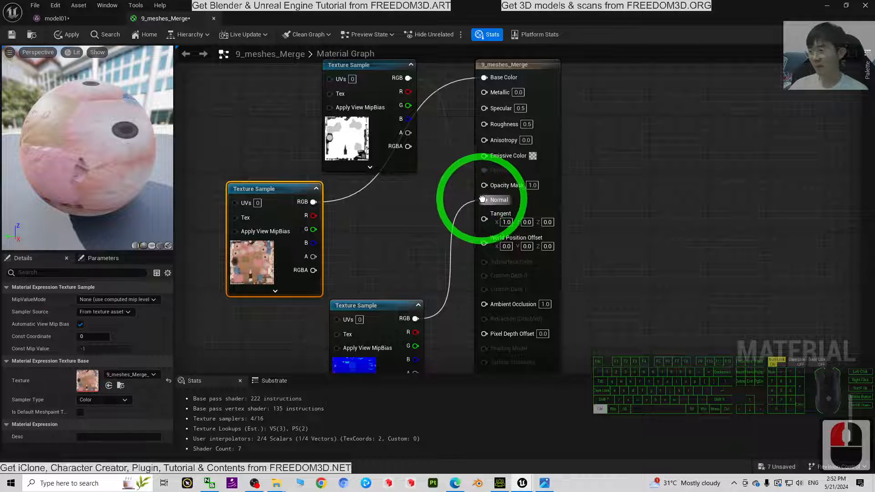
left_click_drag(484, 200, 449, 209, "ctrl")
left_click(400, 219)
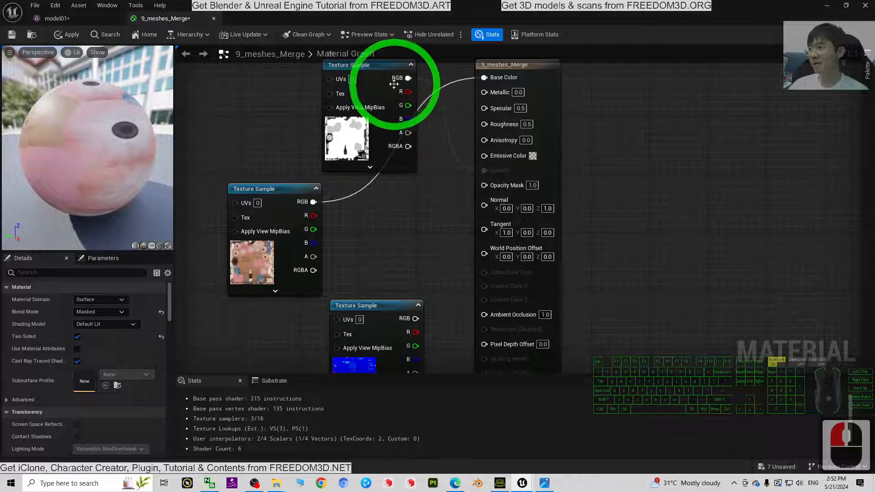
Step: Connect the opacity texture's RGB output to the material's Opacity Mask input and save the material
mouse_move(371, 70)
left_mouse_down()
mouse_move(371, 84)
mouse_move(363, 84)
left_mouse_up()
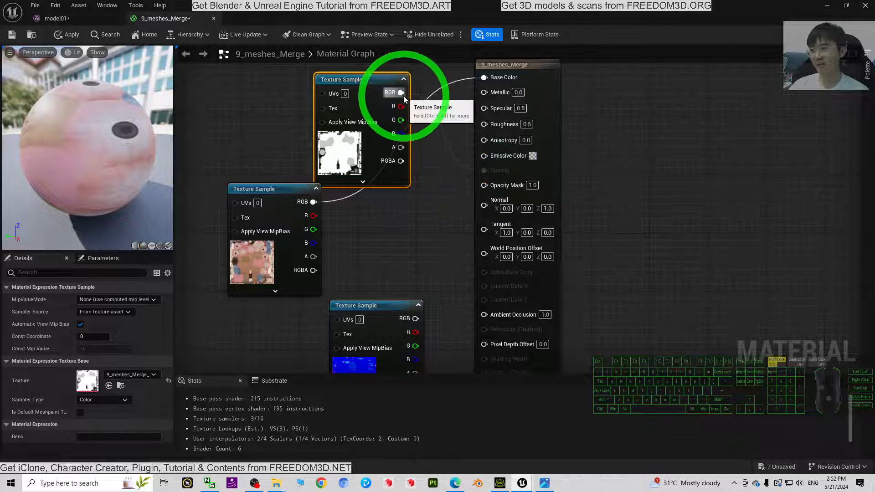
left_click_drag(401, 92, 484, 185)
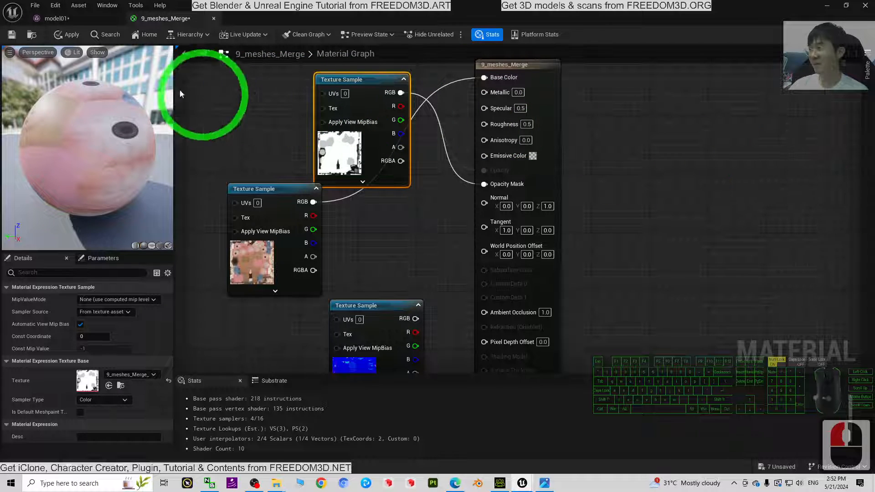
left_click(12, 39)
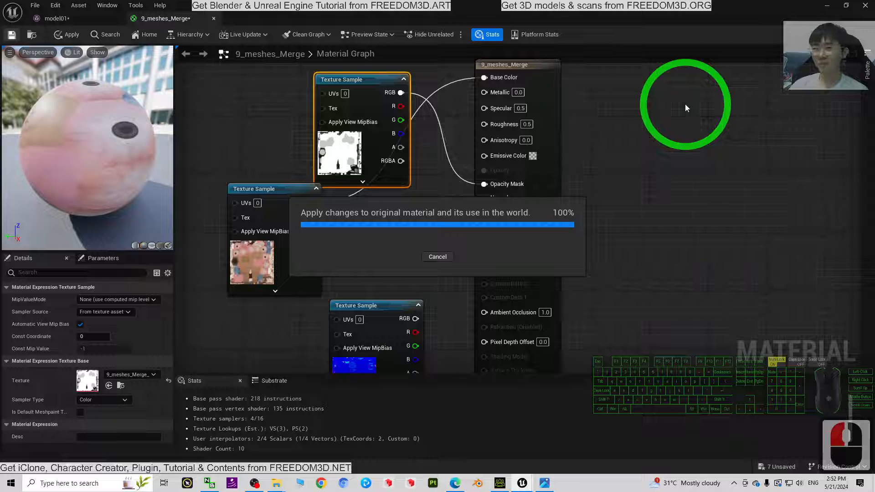
Step: Return to model01 and examine the character's body and hair with the updated material
left_click(68, 21)
scroll(419, 264, "down", 6)
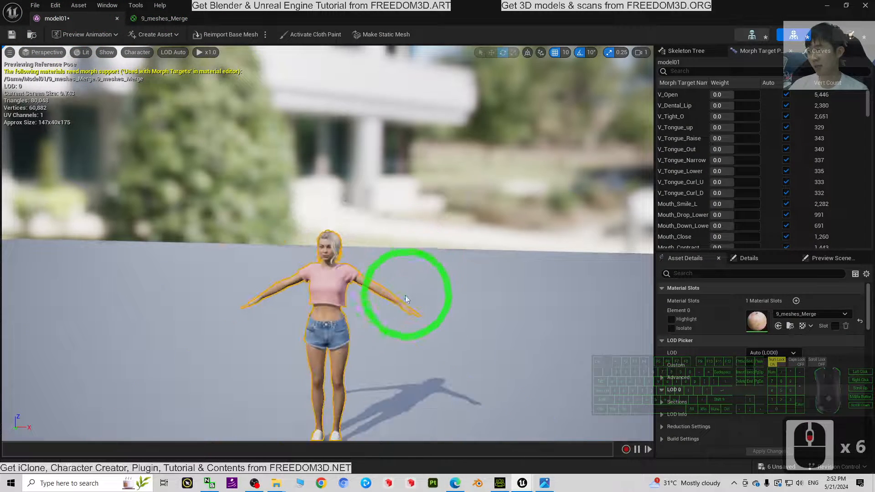
right_click_drag(385, 336, 420, 344)
key("a")
key("w")
key("w")
key("w")
key("w")
key("d")
key("s")
key("a")
key("w")
key("w")
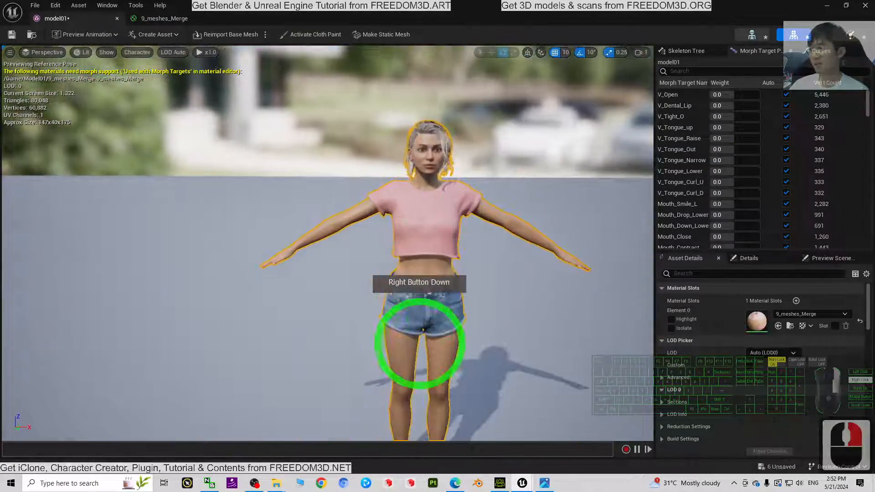
Step: Save the model01 mesh and examine the character's face and hair from close up
left_click(160, 19)
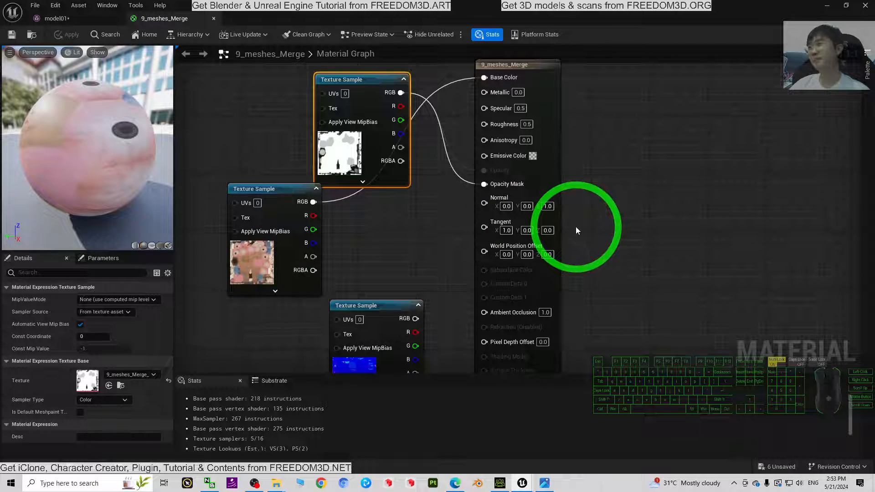
left_click(68, 19)
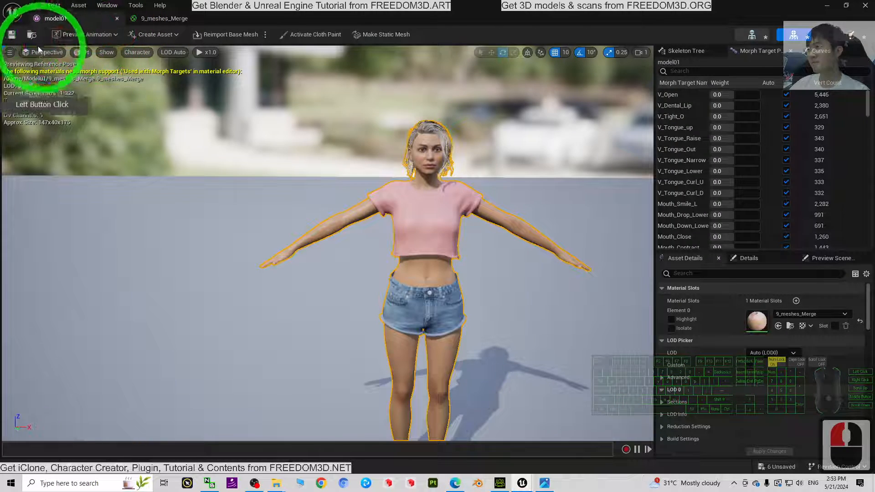
left_click(488, 211)
right_click_drag(489, 211, 700, 213)
key("w")
key("s")
key("d")
key("a")
key("w")
key("s")
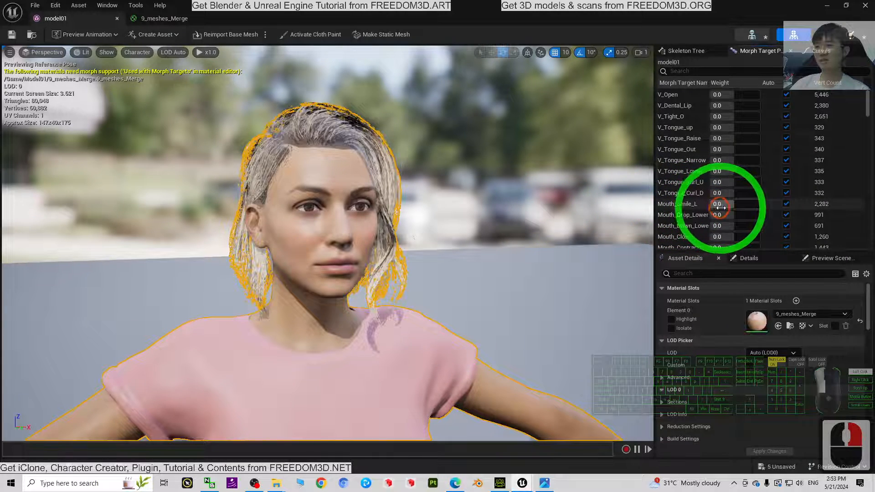
Step: Test the Mouth_Smile_L morph target at about 0.47 and Mouth_Contract at about 0.51, resetting each one
left_click_drag(720, 208, 387, 277)
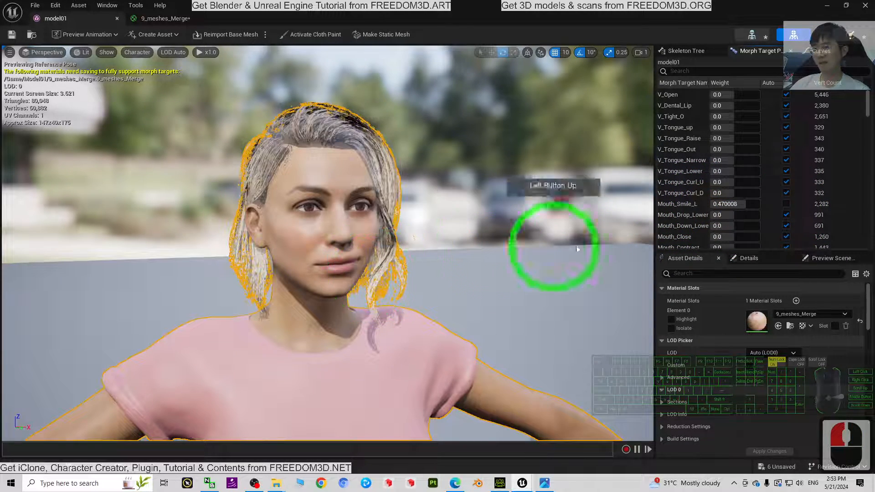
left_click(785, 203)
scroll(717, 208, "down", 2)
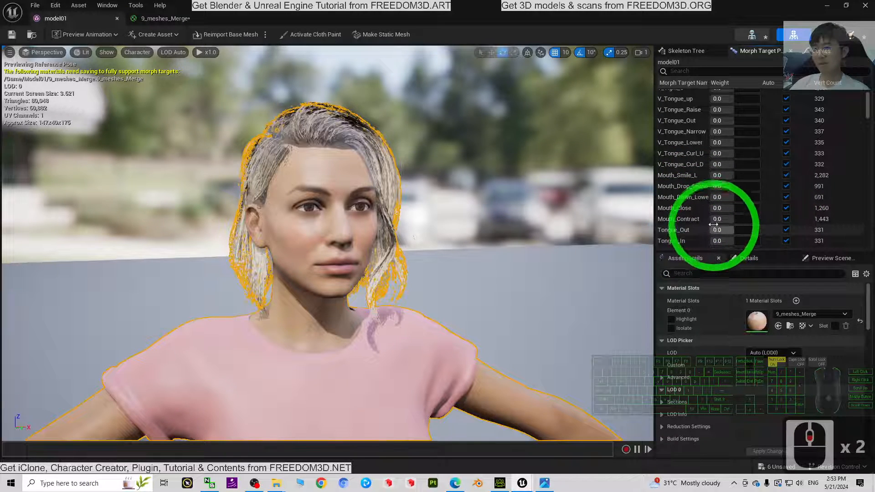
left_click_drag(714, 222, 332, 274)
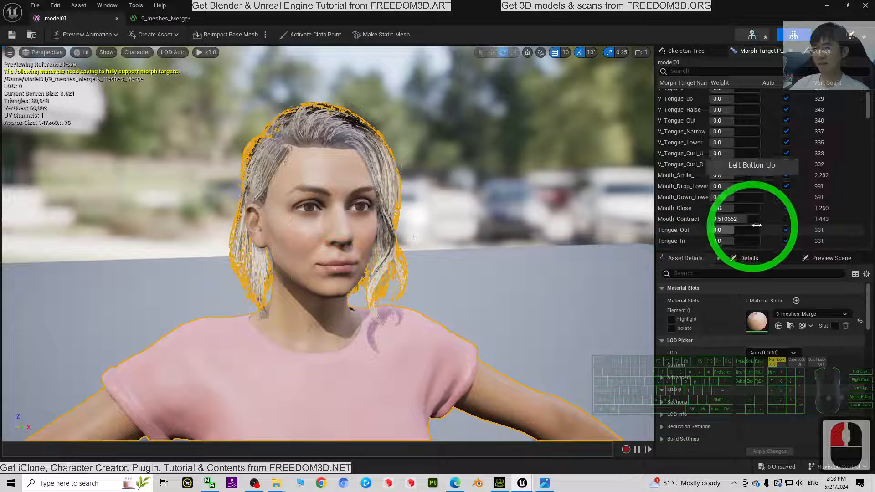
left_click(785, 219)
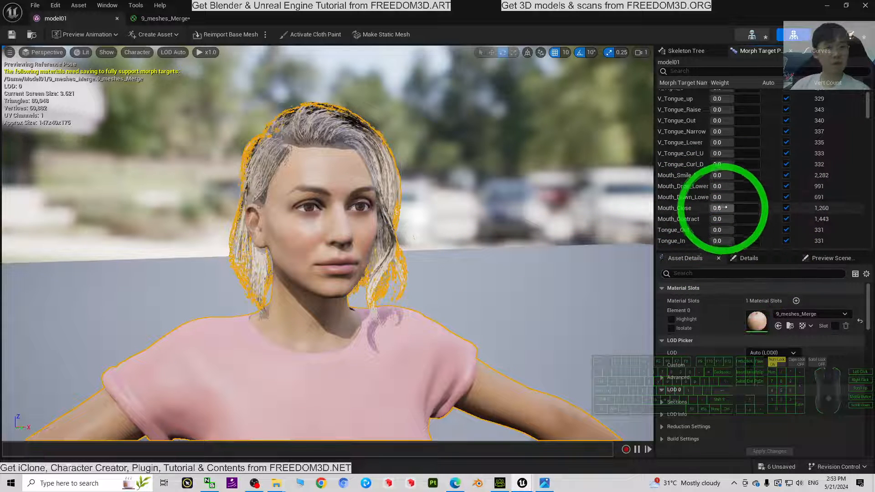
scroll(765, 185, "up", 5)
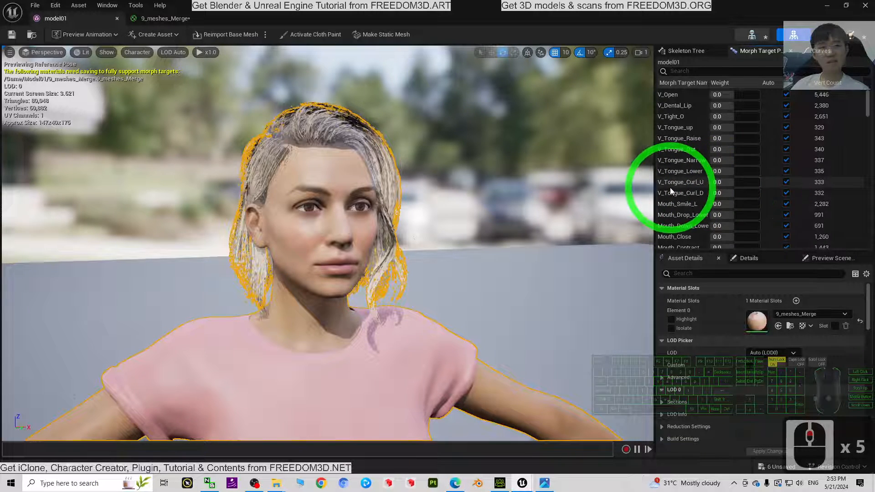
Step: Close the mesh editor, open the model01_Skeleton asset and bring the character's upper body into view
left_click(866, 5)
left_click(506, 388)
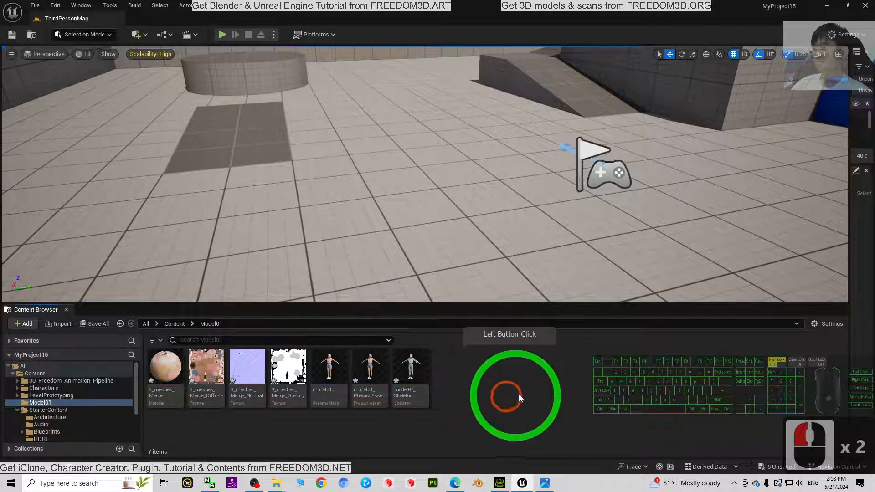
double_click(415, 370)
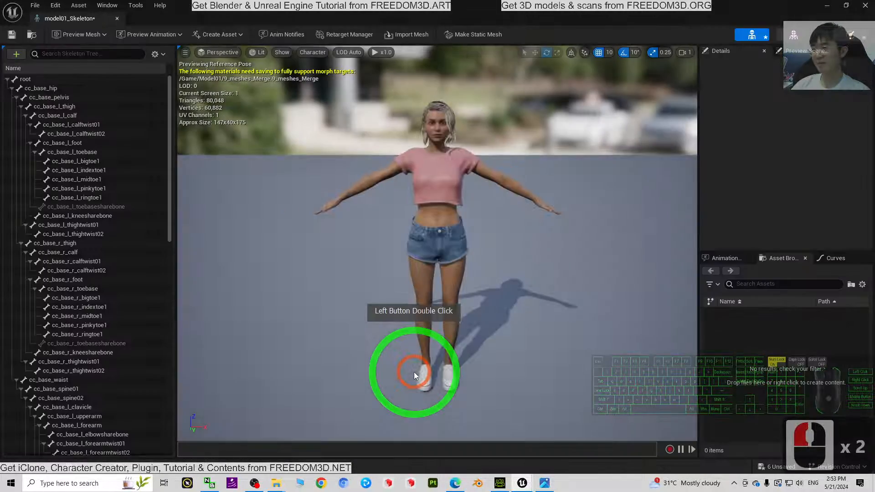
right_click_drag(504, 172, 400, 173)
key("w")
key("w")
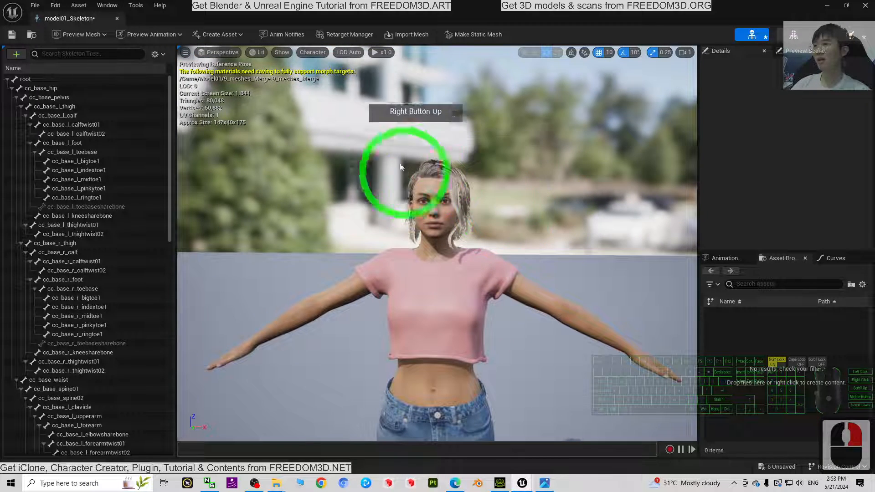
Step: Display the skeleton's entire bone hierarchy on the character and examine the upper-body bones
left_click(311, 52)
left_click(353, 97)
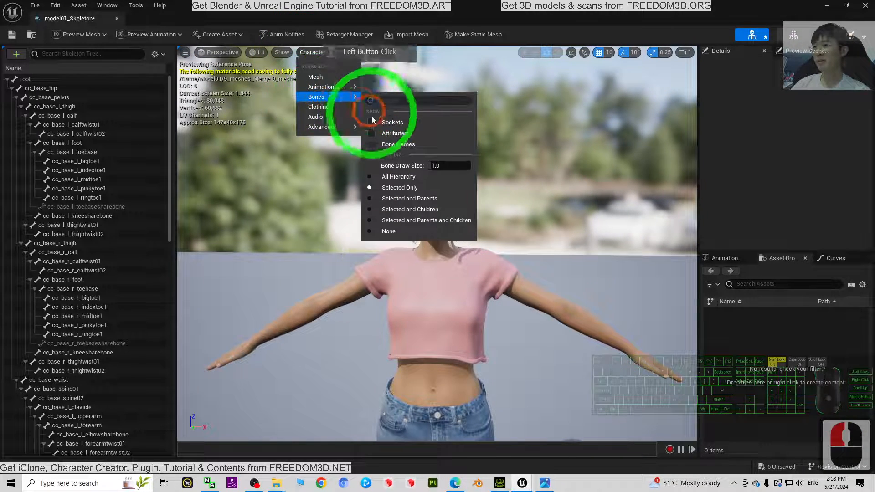
left_click(382, 176)
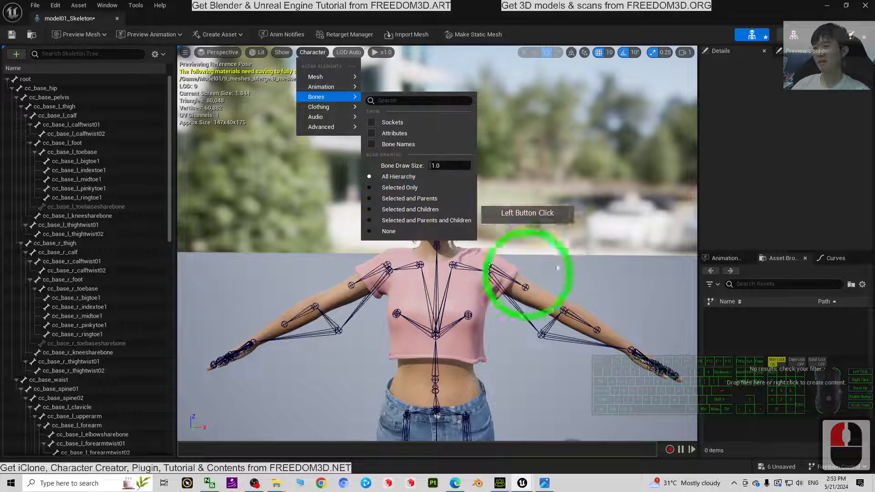
left_click(571, 250)
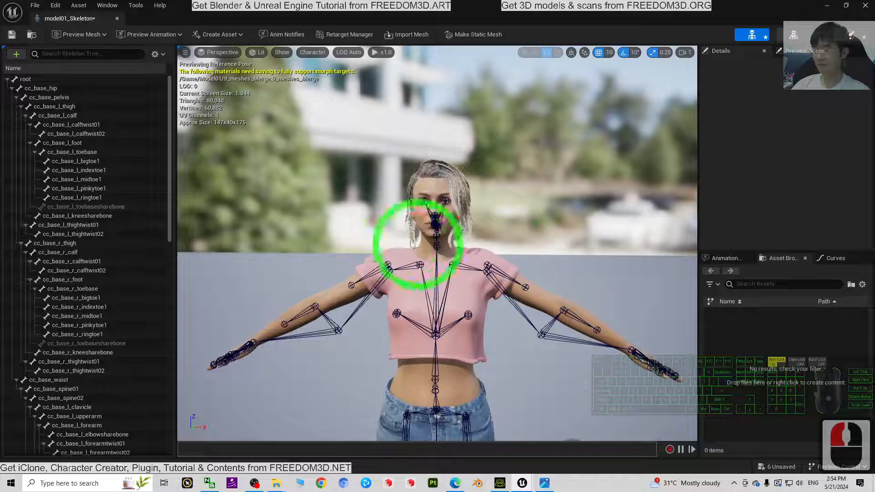
right_click_drag(523, 182, 538, 196)
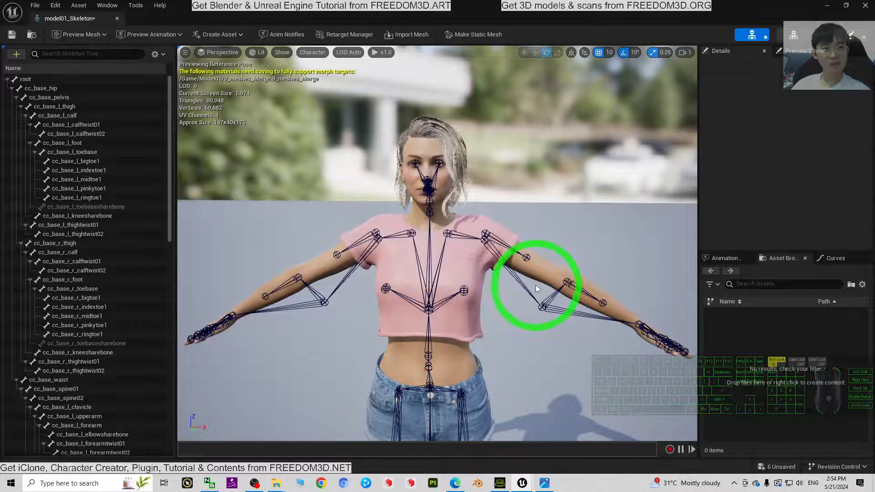
Step: Switch to Character Creator 4 and open the clothed-character FBX export with its advanced settings expanded
left_click(500, 484)
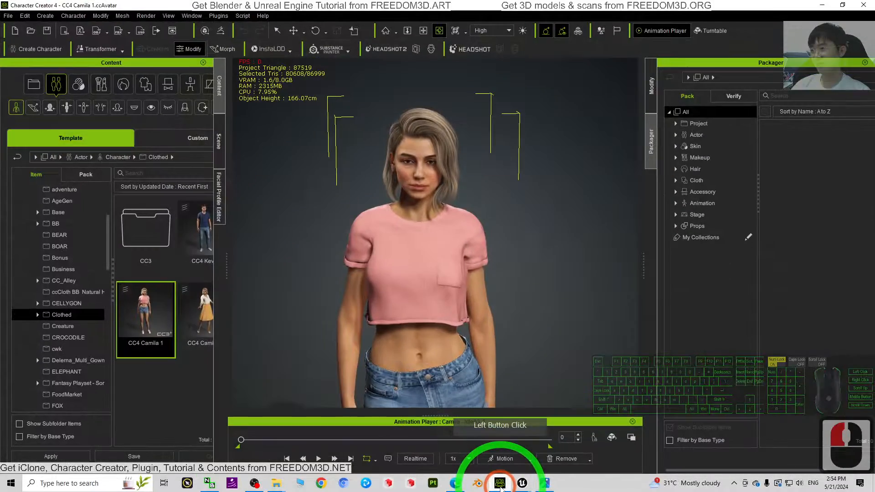
left_click(522, 485)
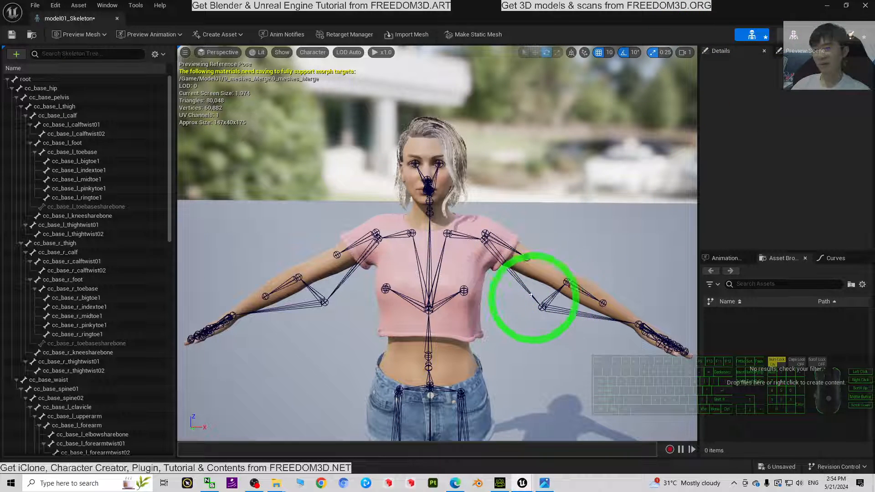
left_click(499, 483)
left_click(8, 15)
left_click(48, 76)
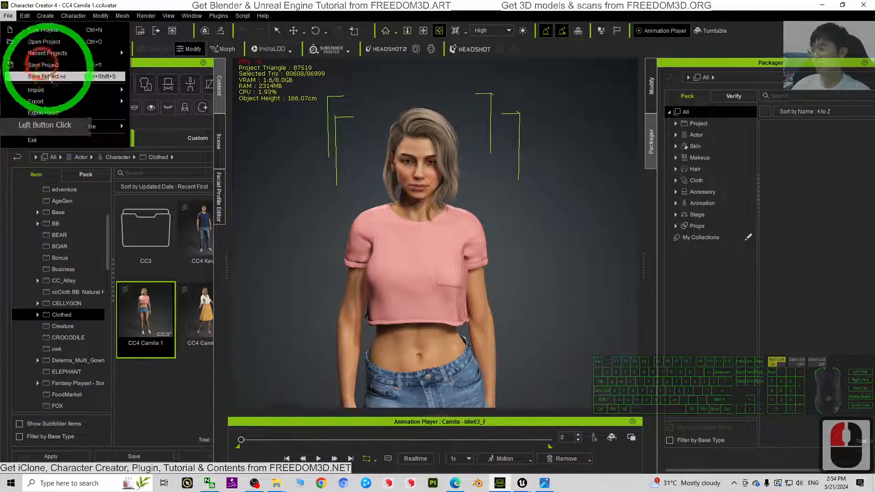
left_click(91, 101)
left_click(182, 148)
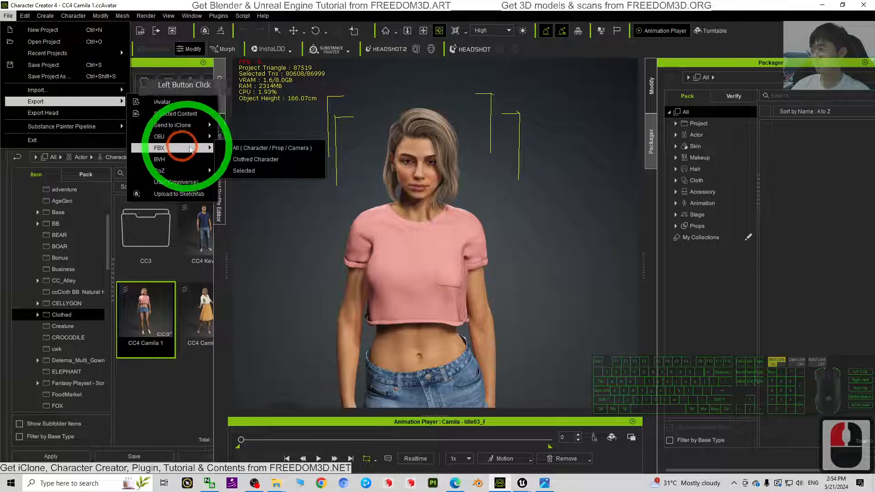
left_click(251, 159)
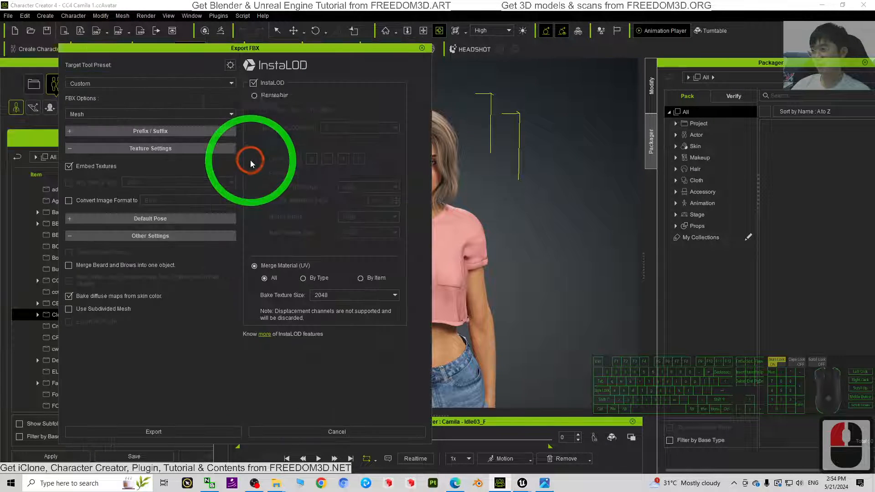
left_click(231, 66)
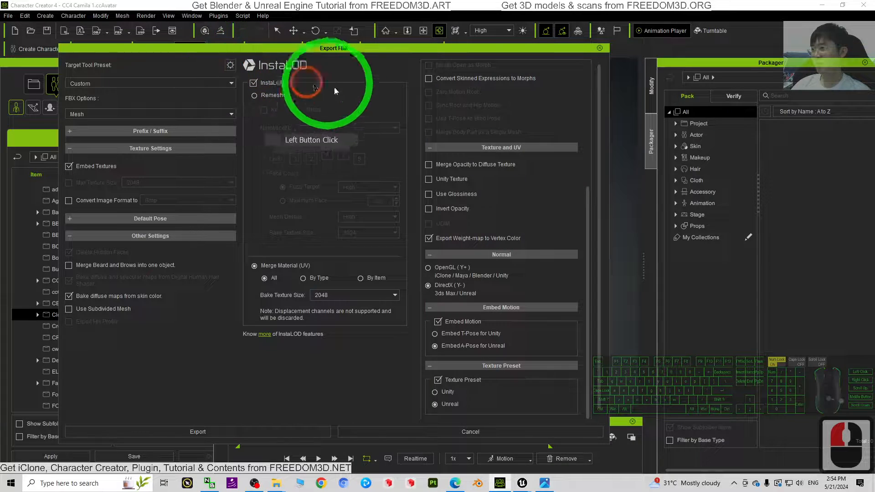
Step: Set the FBX export option to Mesh and Motion
left_click(83, 115)
left_click(84, 117)
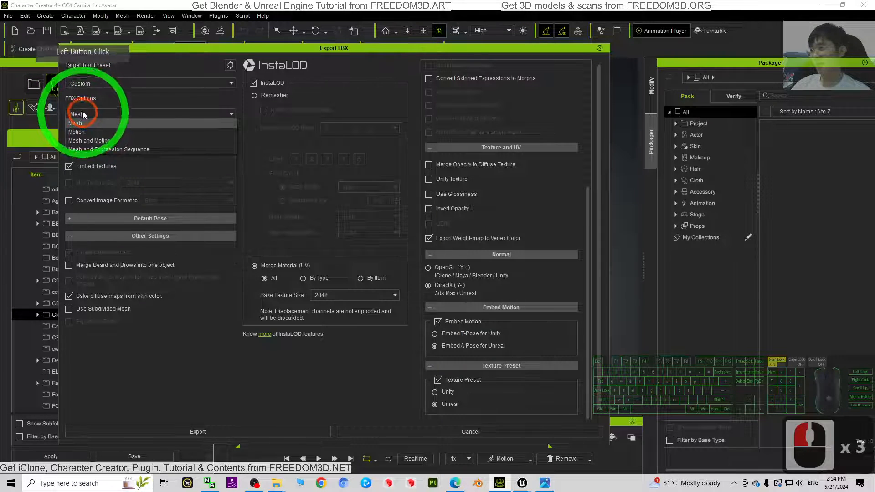
left_click(85, 100)
left_click(87, 112)
left_click(88, 114)
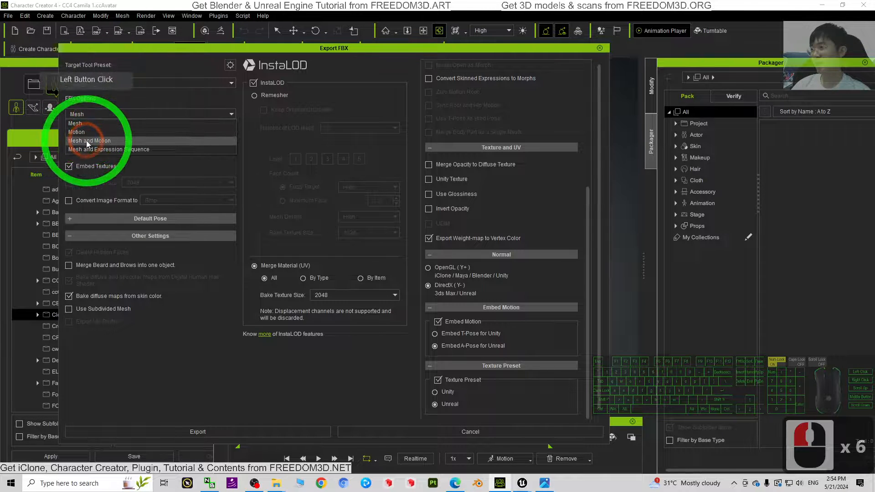
left_click(87, 143)
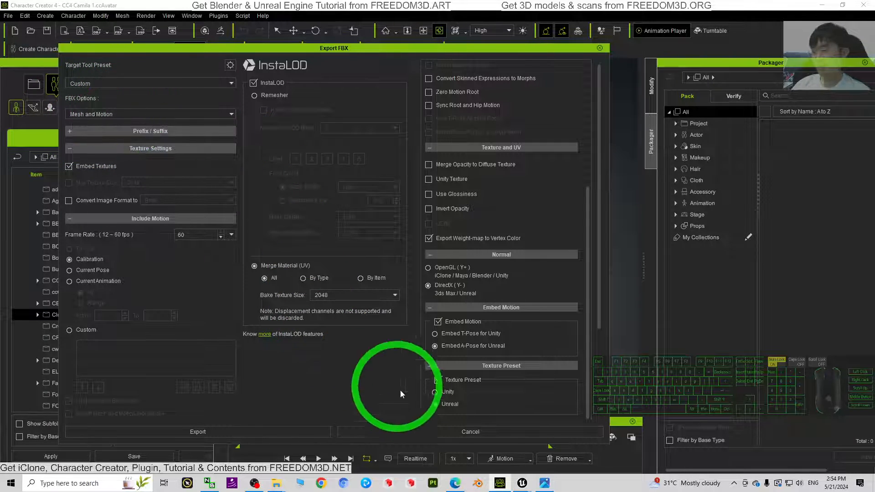
Step: Switch to Unreal Engine, close the skeleton editor and force-delete all assets in the Model01 folder
left_click(522, 483)
left_click(552, 460)
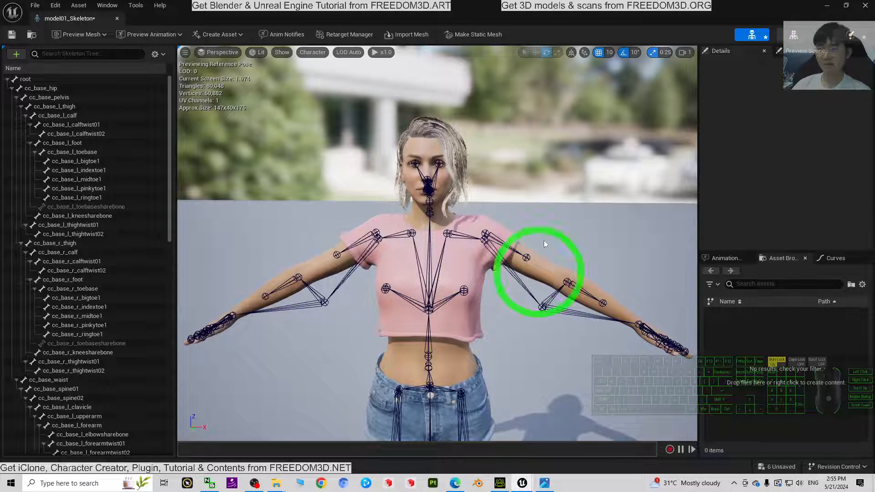
left_click(866, 6)
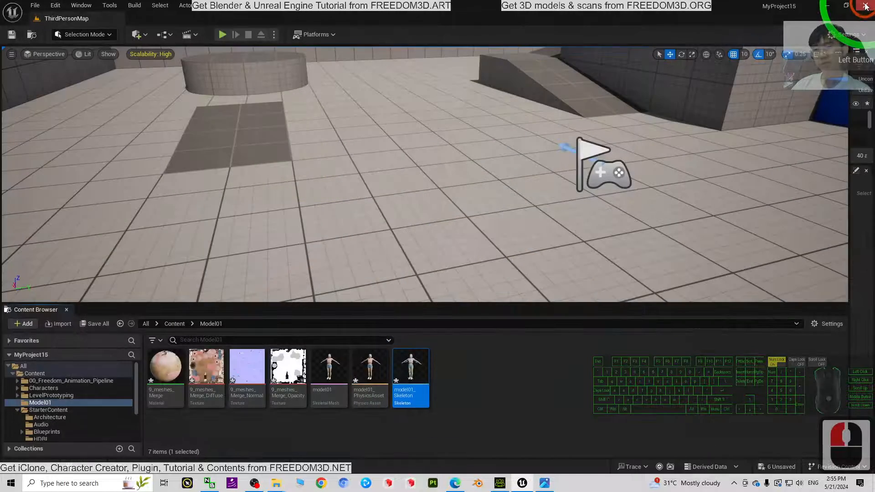
left_click(486, 390)
left_click(173, 373)
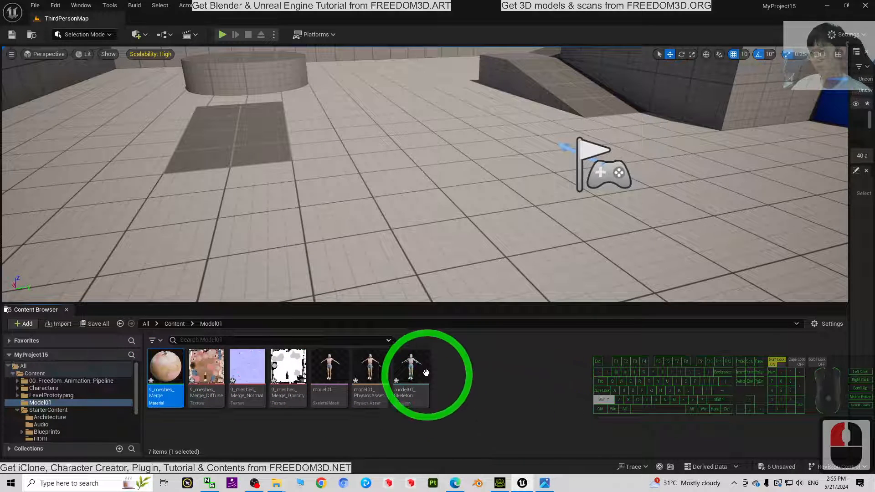
left_click(410, 368, "shift")
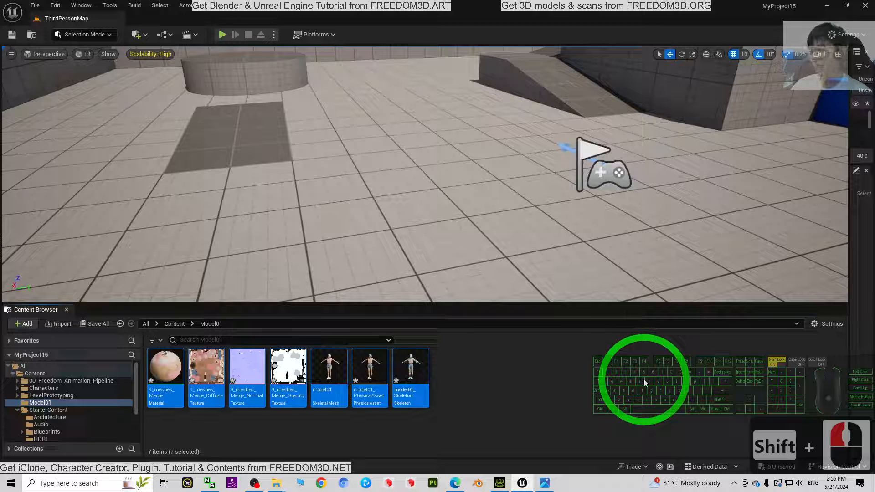
key("Delete")
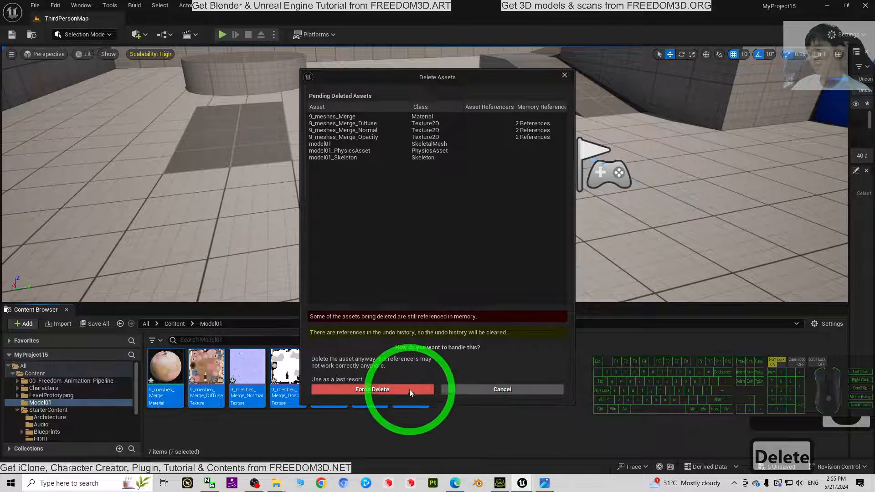
left_click(409, 388)
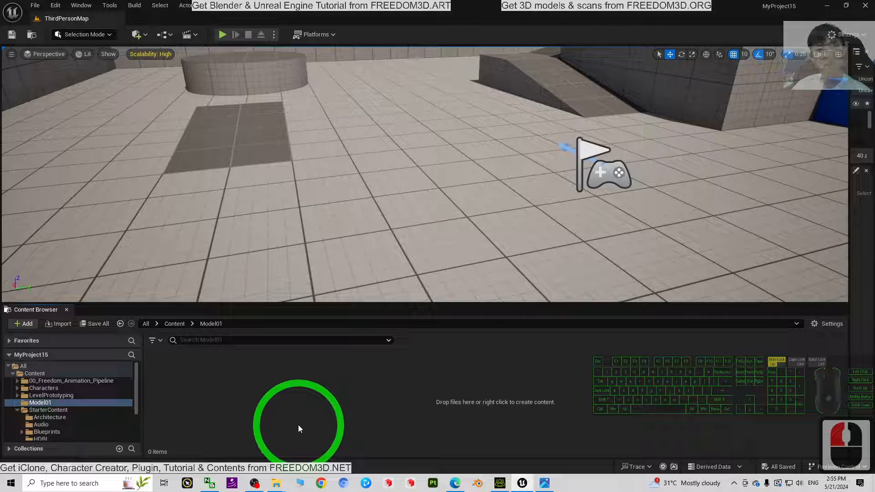
Step: Save everything in the Unreal project and return to the FBX export settings in Character Creator 4
left_click(36, 9)
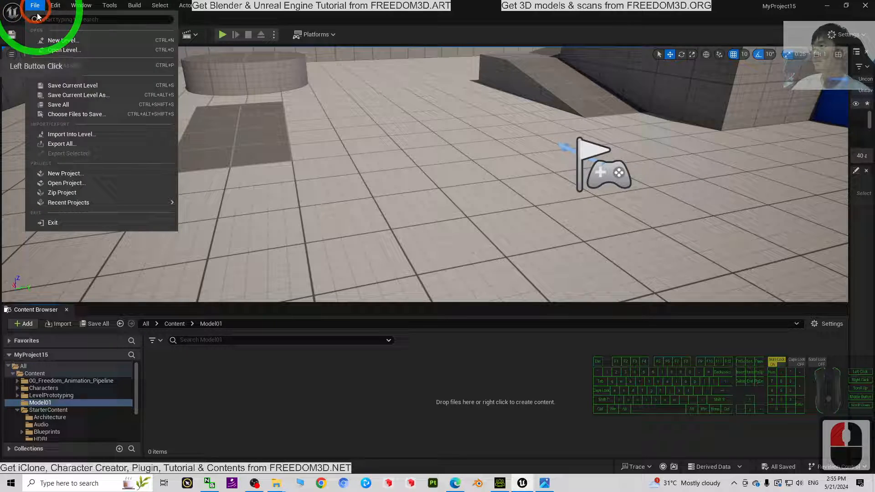
left_click(70, 101)
left_click(437, 408)
left_click(820, 5)
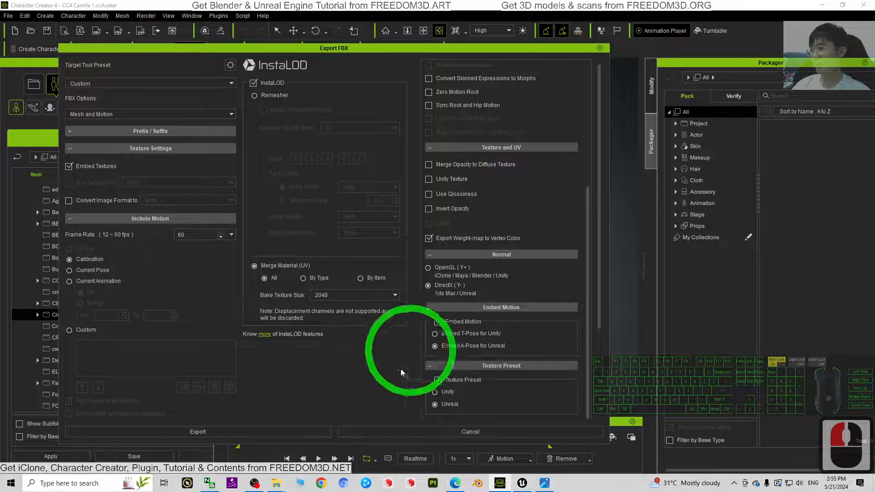
left_click(201, 433)
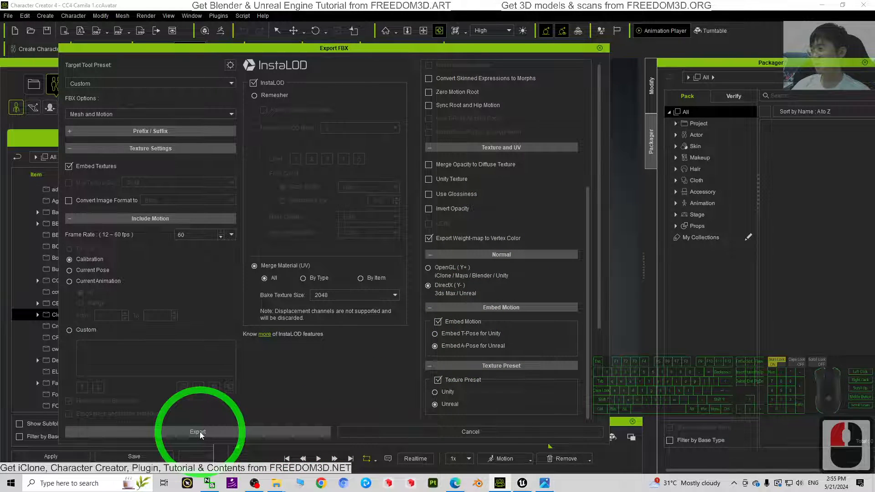
left_click(199, 433)
left_click(524, 279)
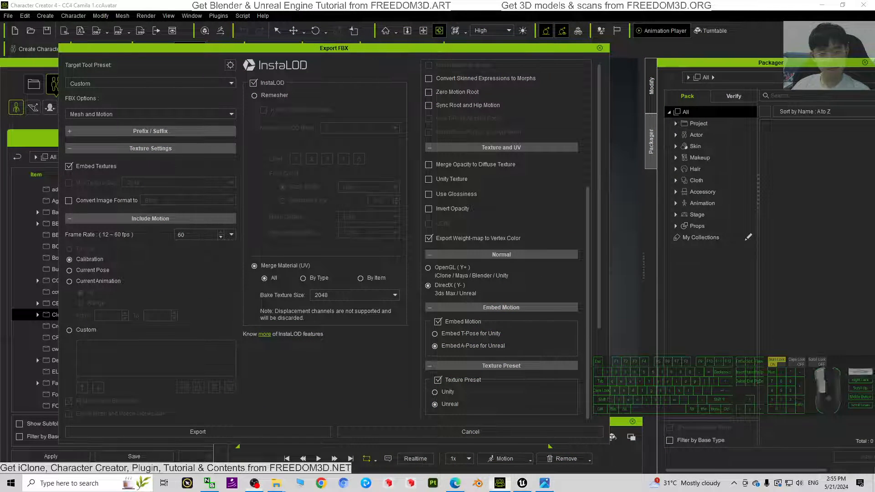
Step: Examine the marked export options in the reference image export setting.png
left_click(255, 483)
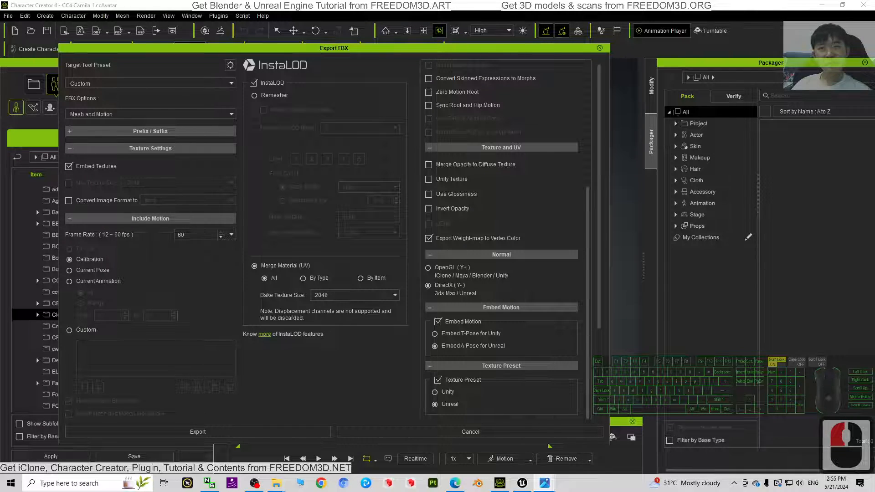
left_click_drag(874, 53, 486, 56)
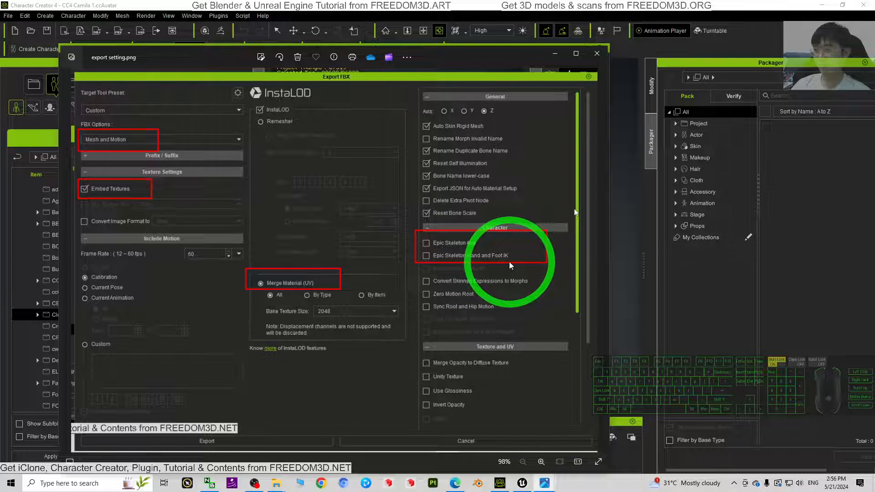
left_click_drag(452, 56, 874, 50)
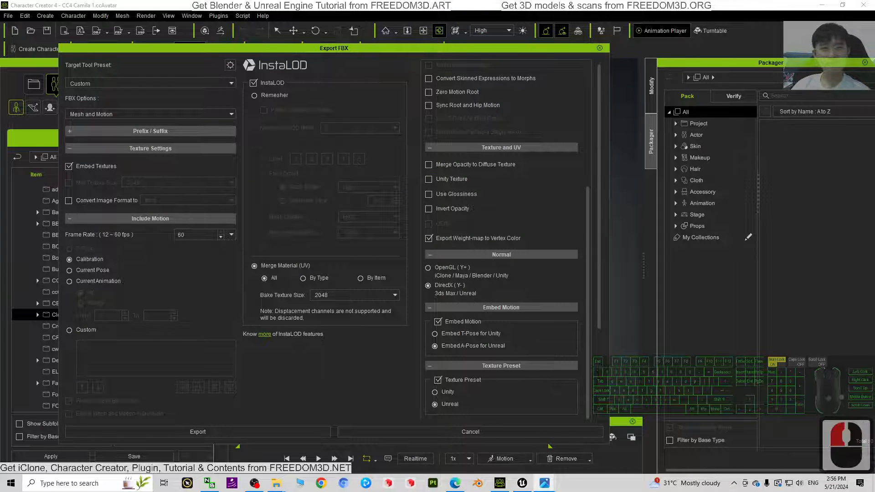
Step: Choose the Unreal target tool preset with Mesh and Motion as the FBX option
left_click(449, 271)
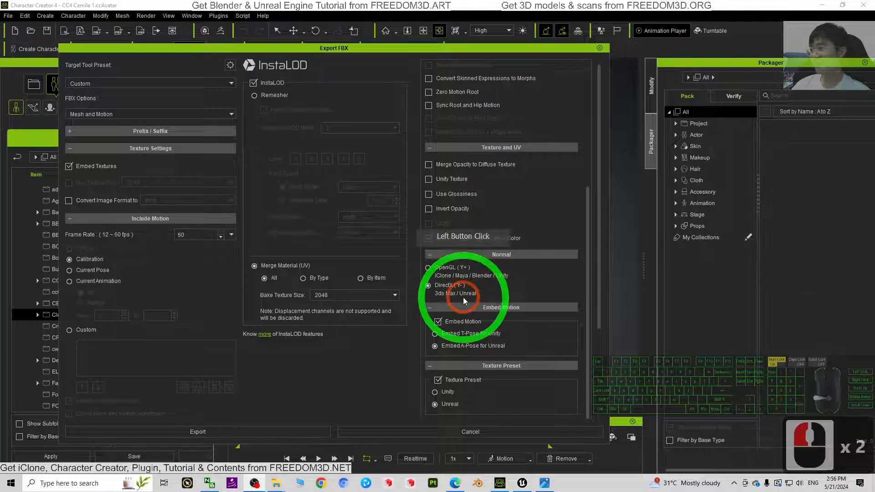
left_click(94, 83)
left_click(77, 118)
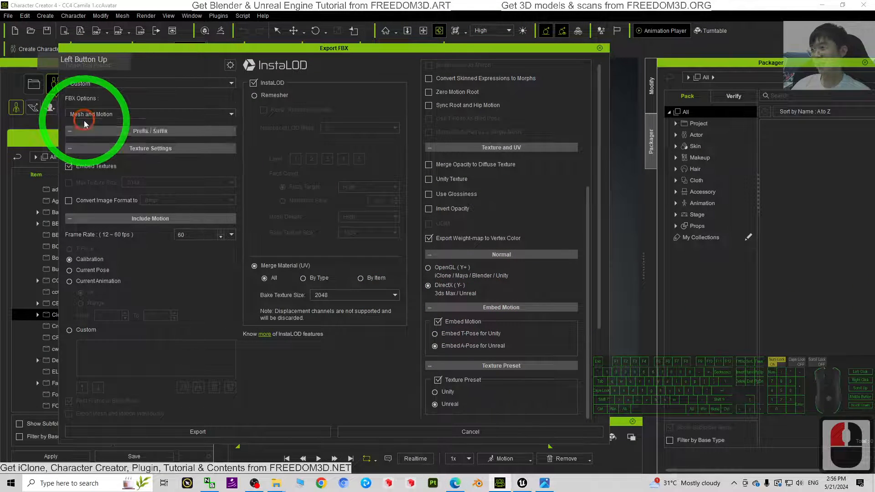
left_click(80, 113)
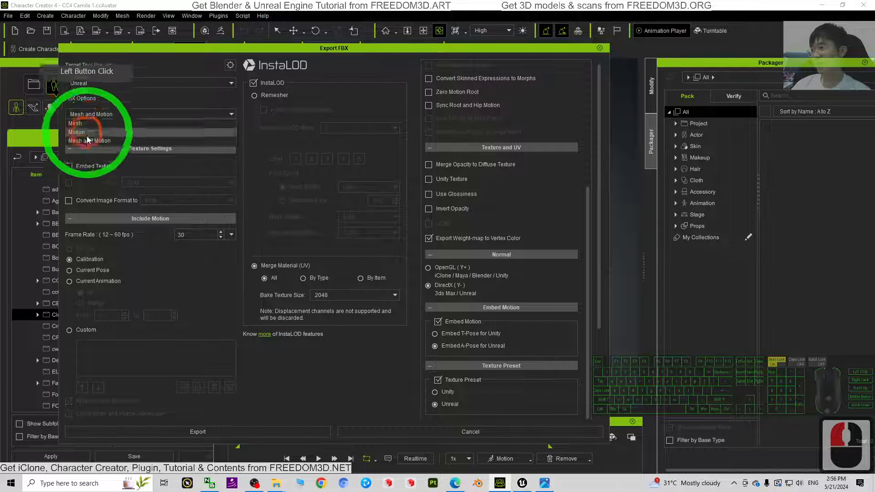
left_click(90, 145)
Step: Enable Embed Textures and keep InstaLOD on with Merge Material (UV) selected
left_click(70, 166)
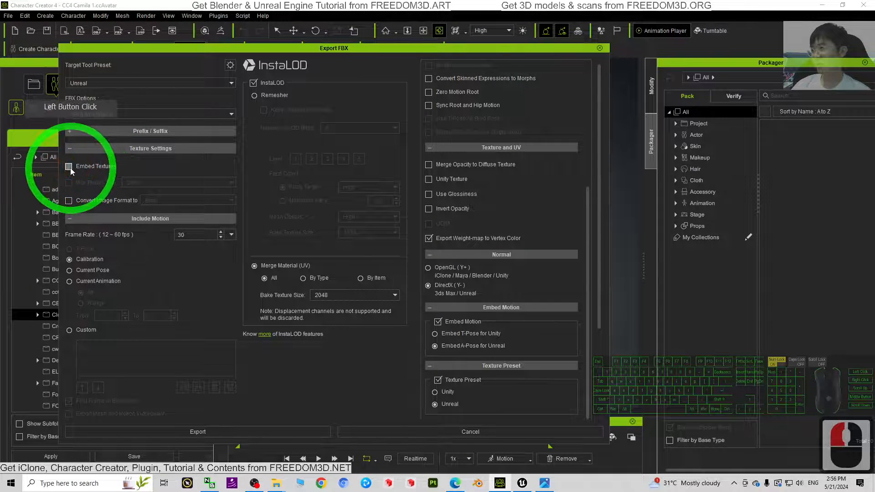
left_click(253, 83)
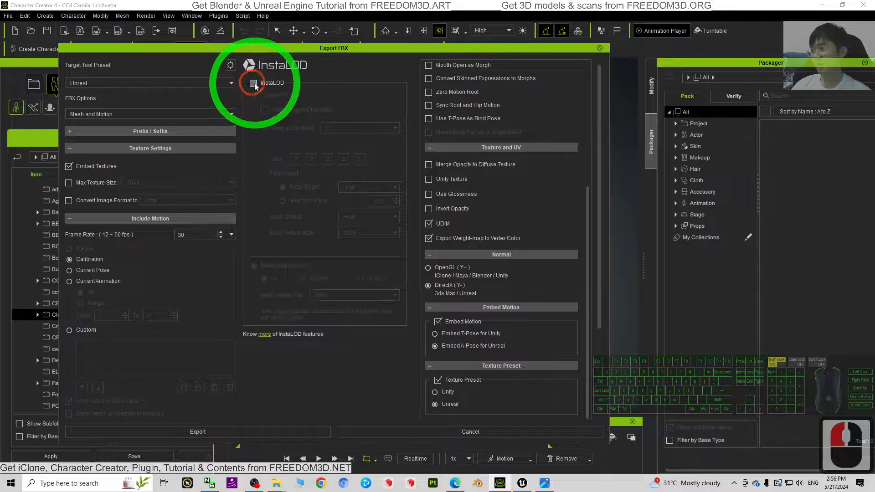
left_click(254, 84)
left_click(254, 266)
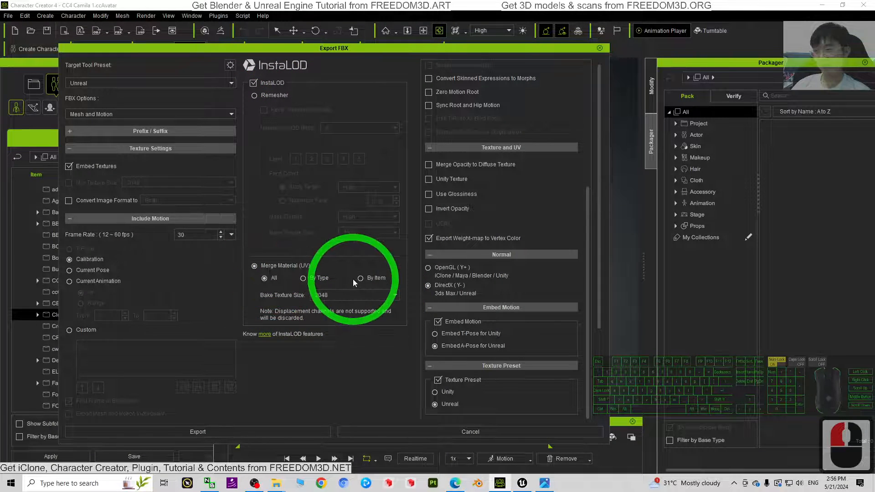
Step: Turn off Epic Skeleton Axis and Epic Skeleton Hand and Foot IK in the character export settings
left_click_drag(586, 250, 524, 156)
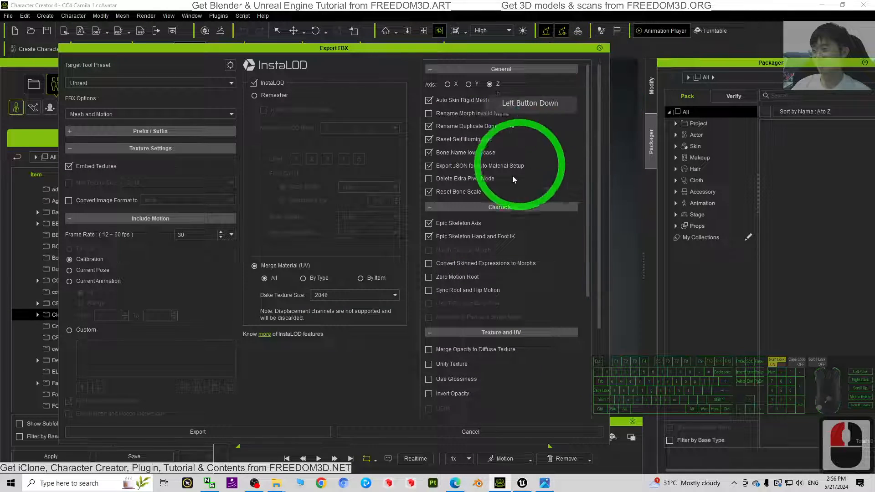
left_click(428, 223)
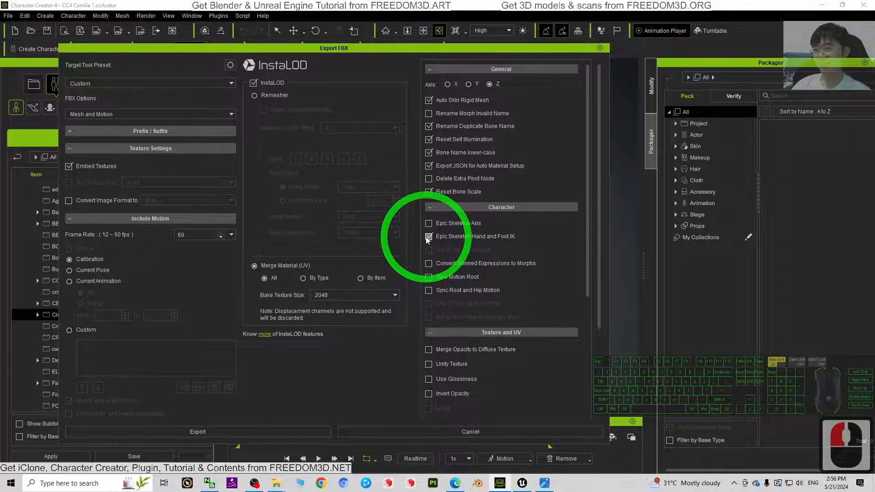
left_click(429, 237)
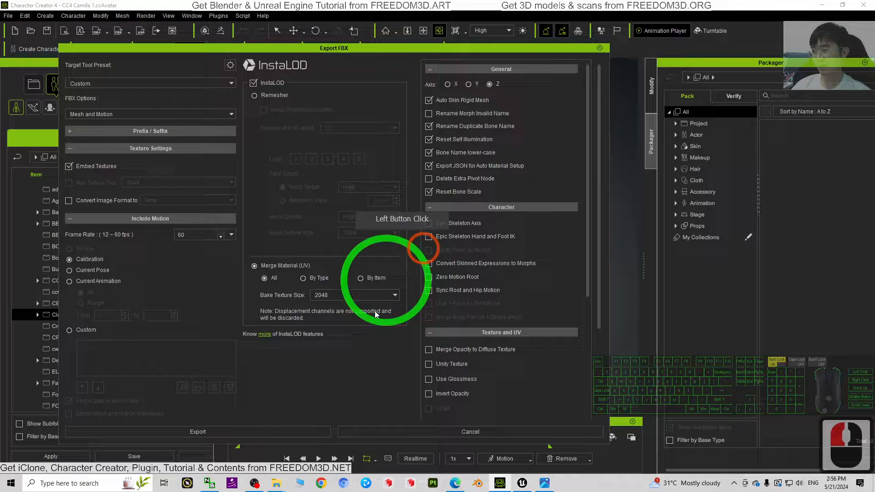
Step: Start the FBX export and delete the old model folder from the Desktop in the save dialog
left_click(223, 431)
left_click(438, 273)
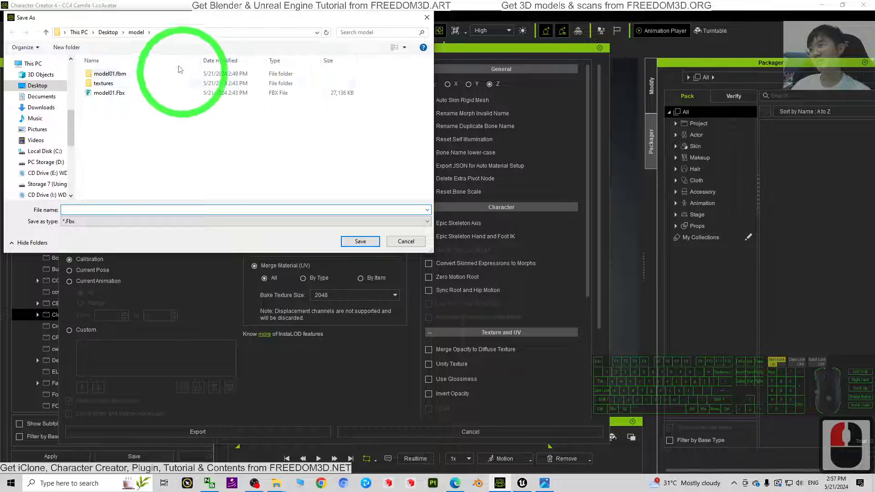
left_click(108, 32)
left_click(158, 87)
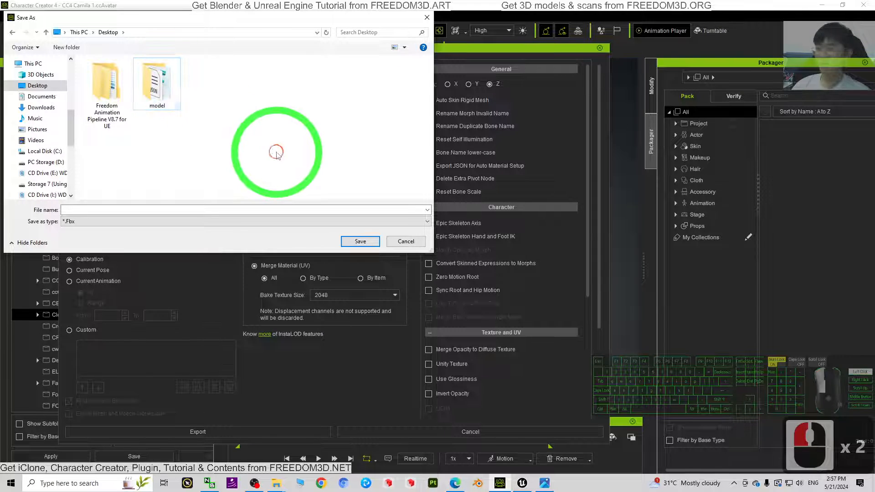
left_click(151, 80)
double_click(154, 82)
key("Delete")
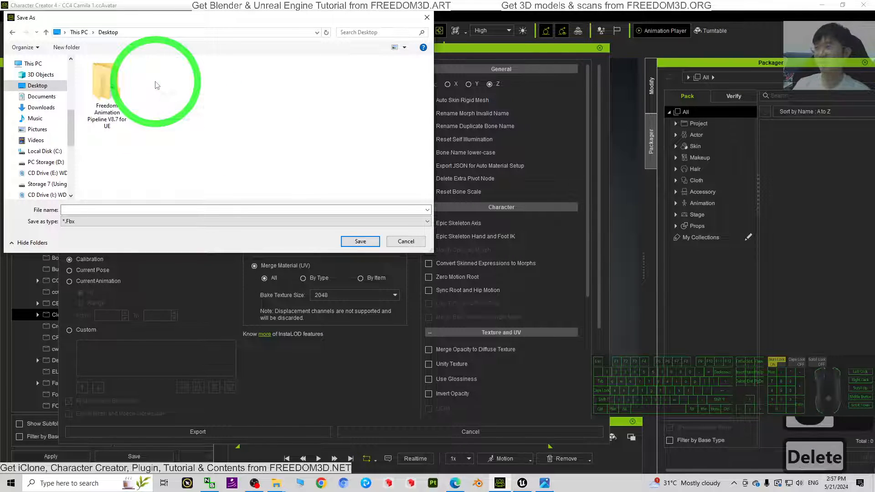
Step: Create a new Desktop folder named model01 and open it as the export destination
right_click(182, 129)
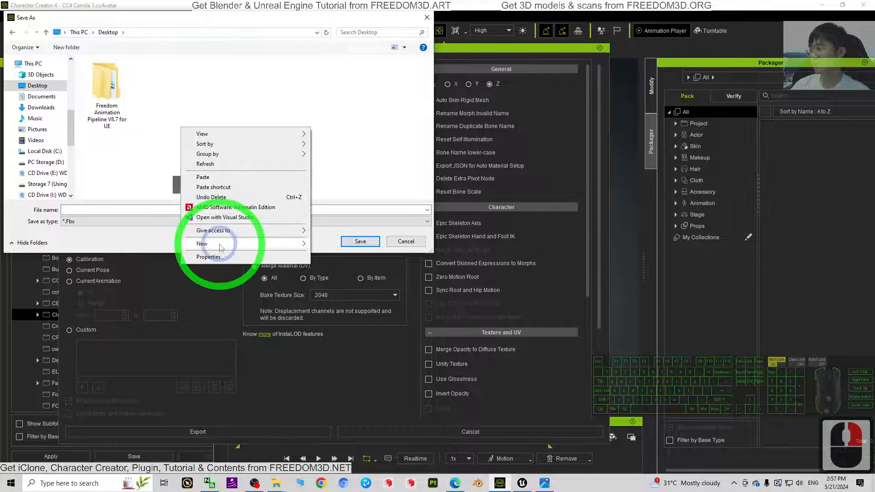
left_click(240, 244)
left_click(330, 246)
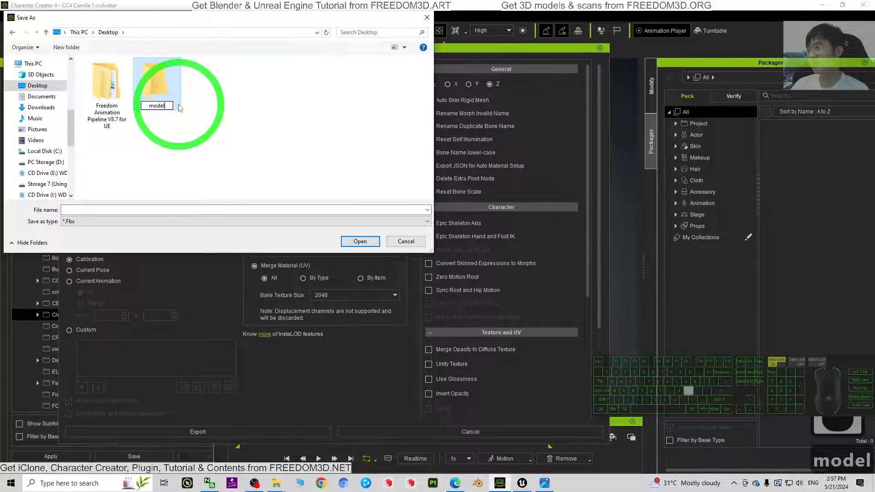
type("model01")
key("Return")
key("Return")
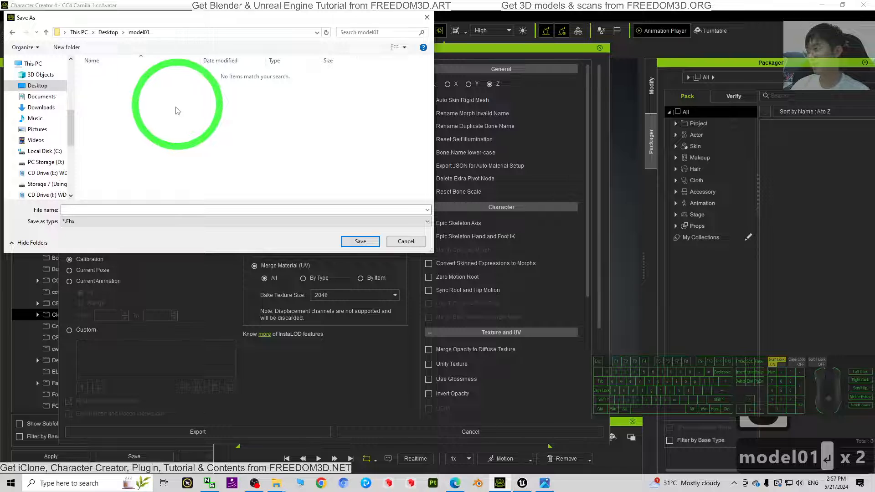
Step: Name the FBX file model01 and save the export in the model01 folder
left_click(140, 210)
type("model")
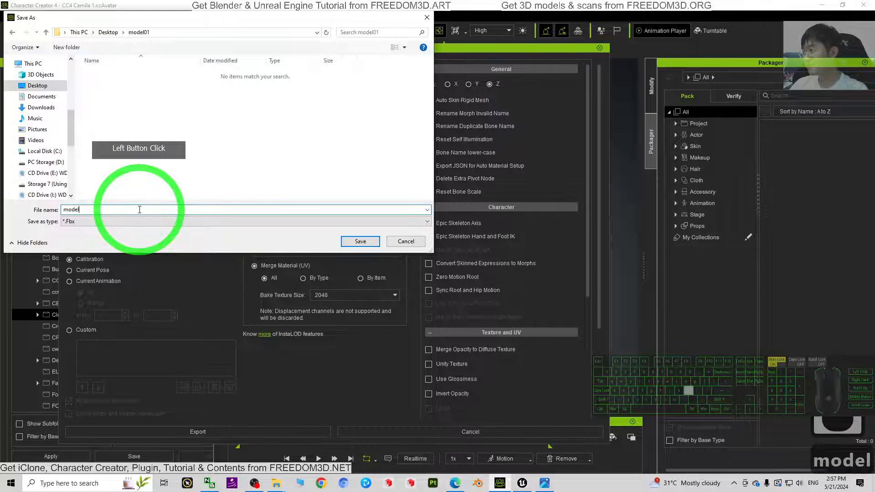
type("01")
left_click(360, 241)
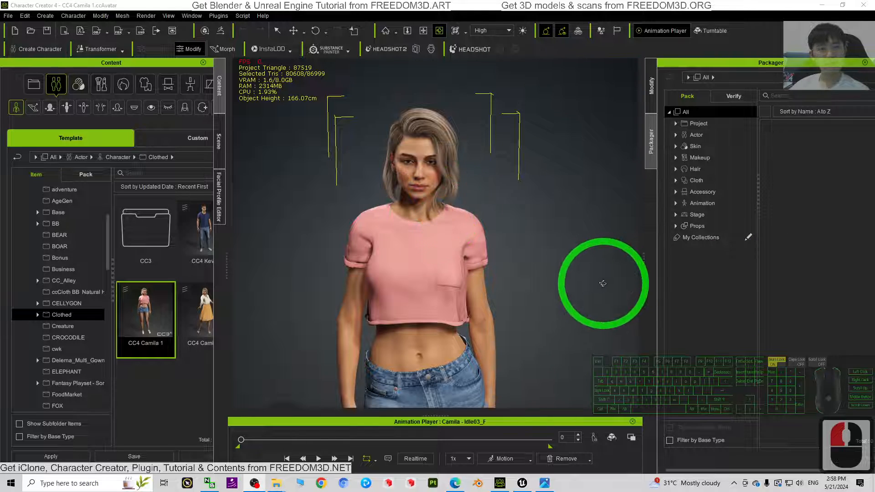
Step: Switch to Unreal Engine and bring model01.Fbx from the Desktop model01 folder into the project's Model01 content folder
left_click(819, 5)
double_click(21, 112)
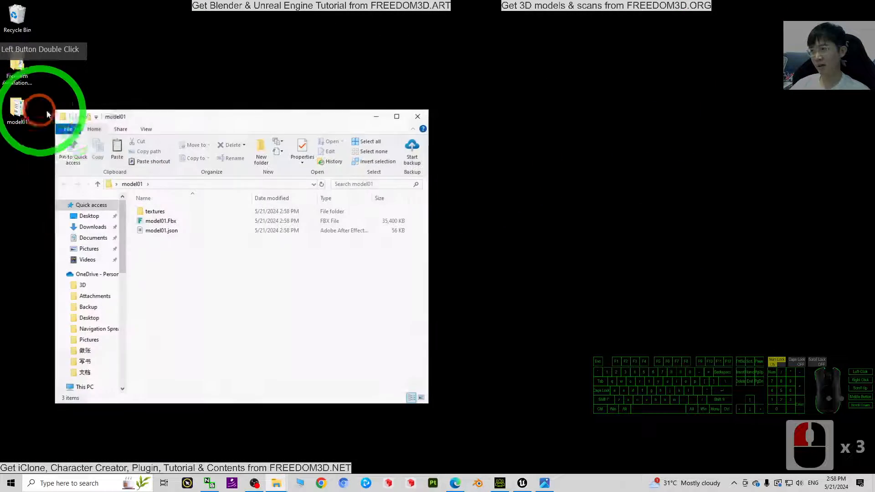
left_click(522, 483)
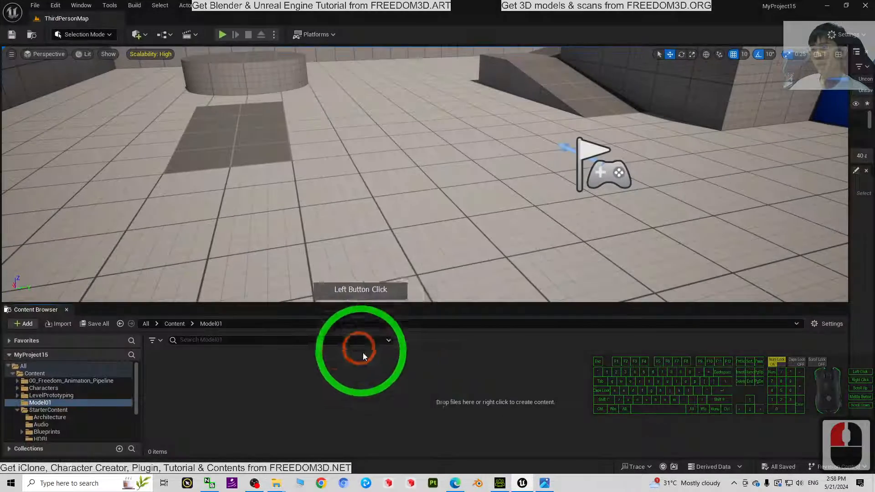
left_click_drag(343, 5, 511, 2)
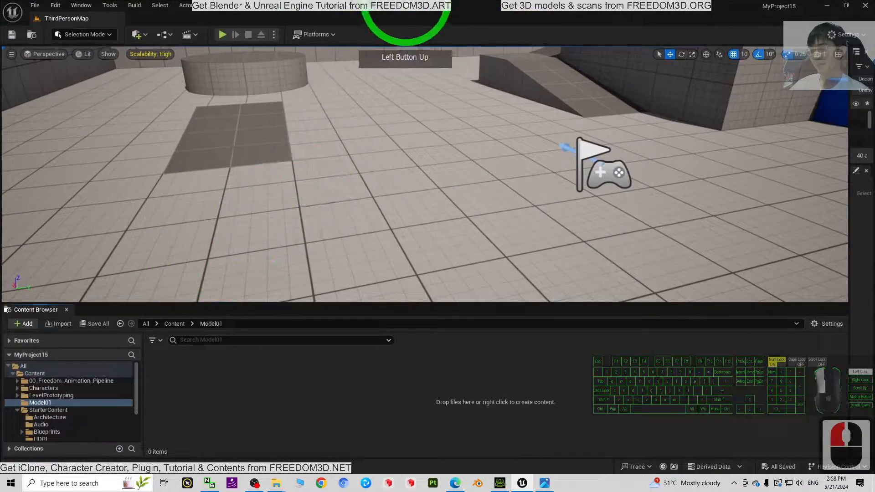
left_click_drag(405, 6, 527, 29)
left_click(195, 296)
left_click(152, 221)
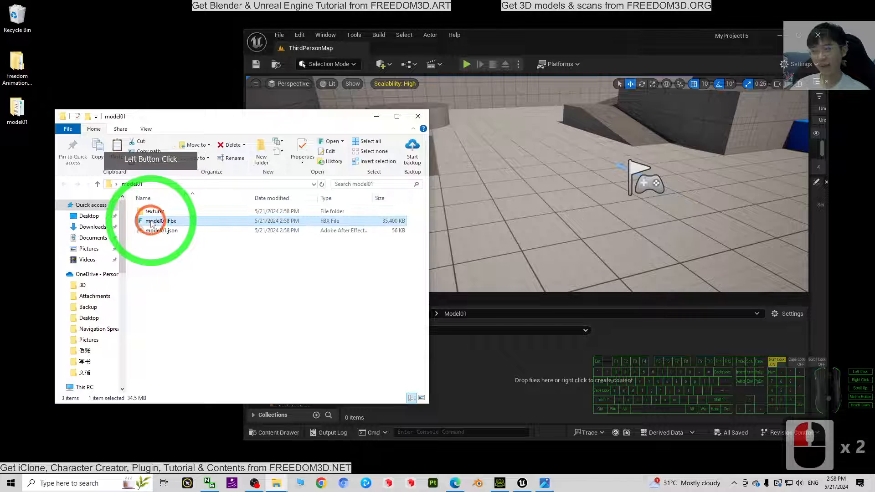
left_click_drag(152, 223, 473, 356)
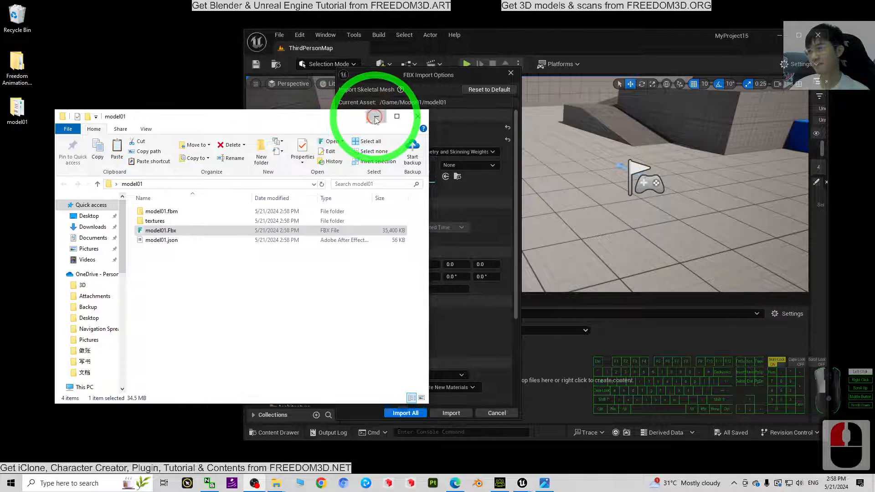
Step: Import all of model01 as a skeletal mesh with Import Morph Targets on and Import Animations off, and dismiss the message log
left_click(338, 117)
left_click(417, 116)
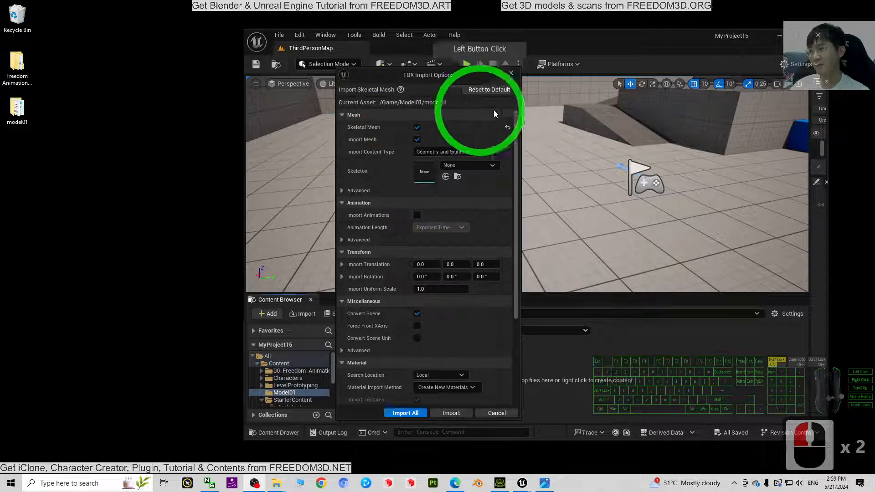
left_click(341, 191)
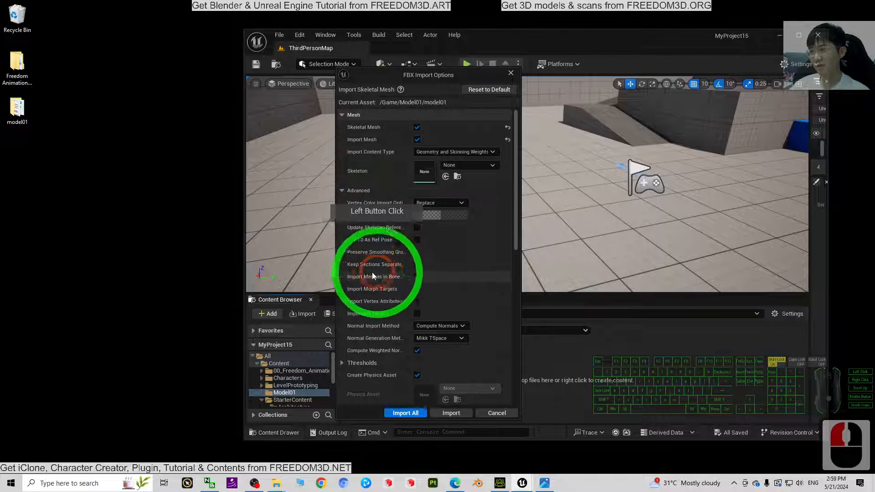
left_click(417, 290)
left_click(416, 290)
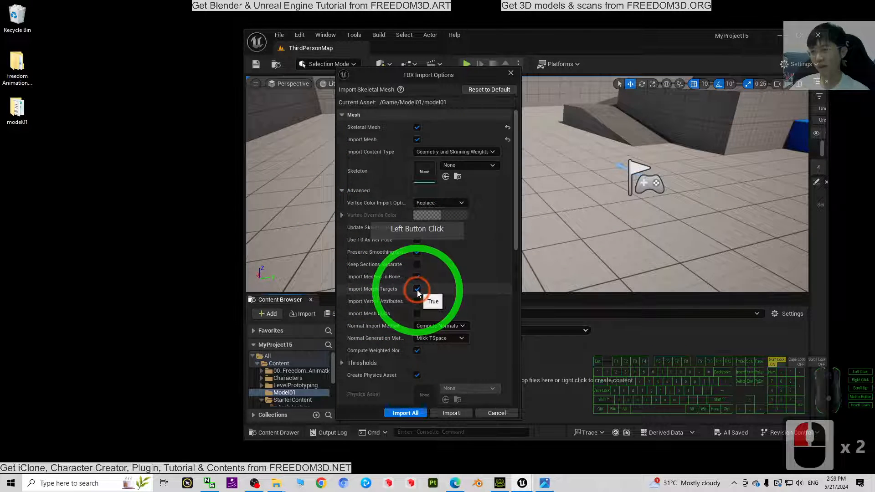
left_click(342, 190)
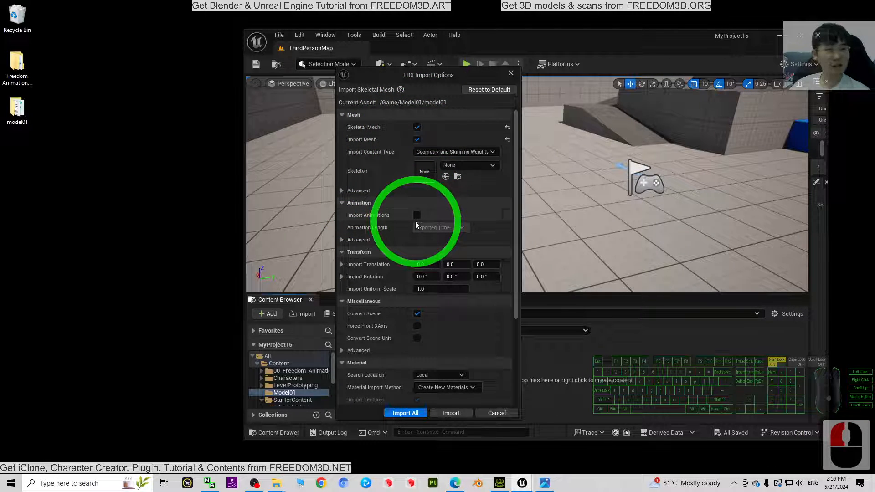
left_click(403, 412)
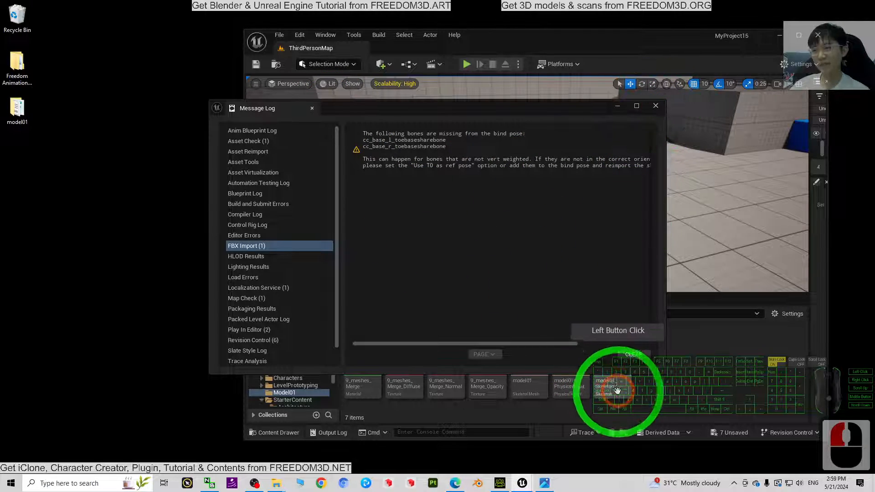
left_click(655, 107)
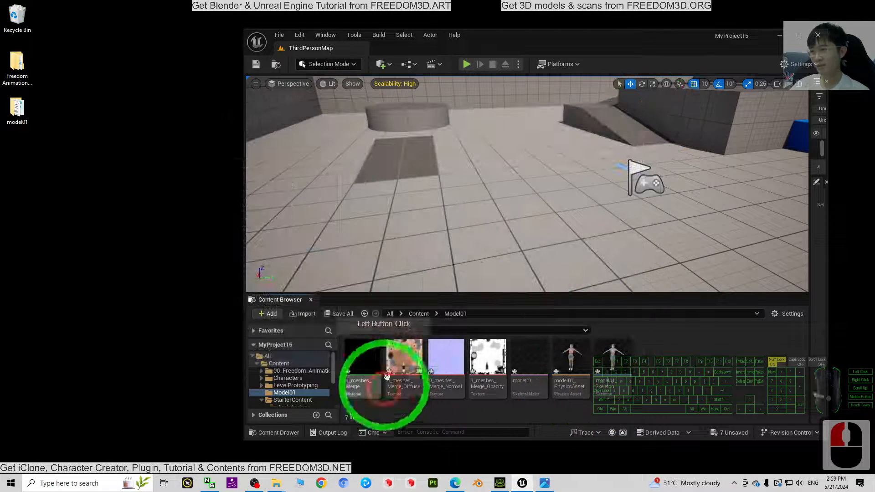
Step: Maximize the editor and open the imported model01 skeletal mesh to inspect the character
left_click(798, 35)
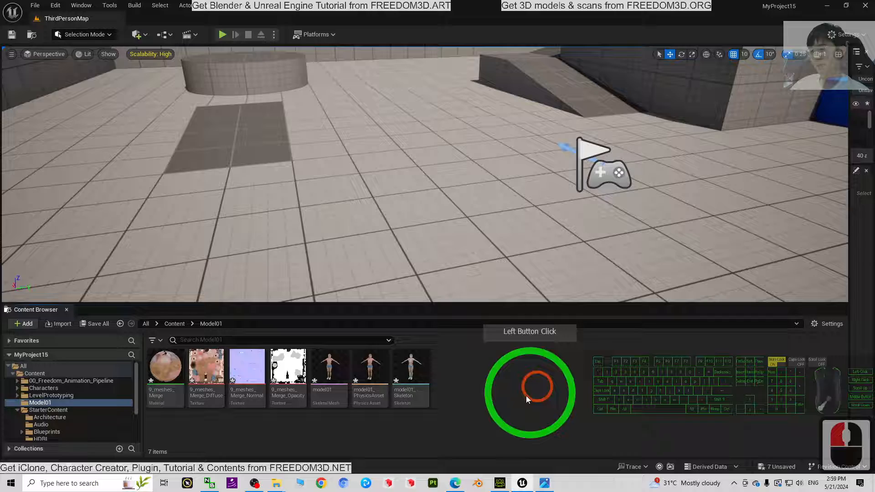
double_click(333, 367)
scroll(359, 111, "up", 5)
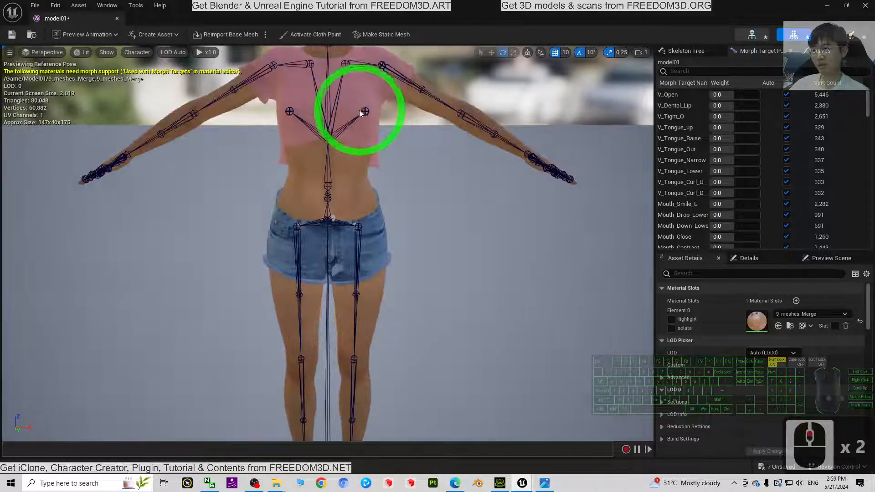
scroll(305, 143, "down", 3)
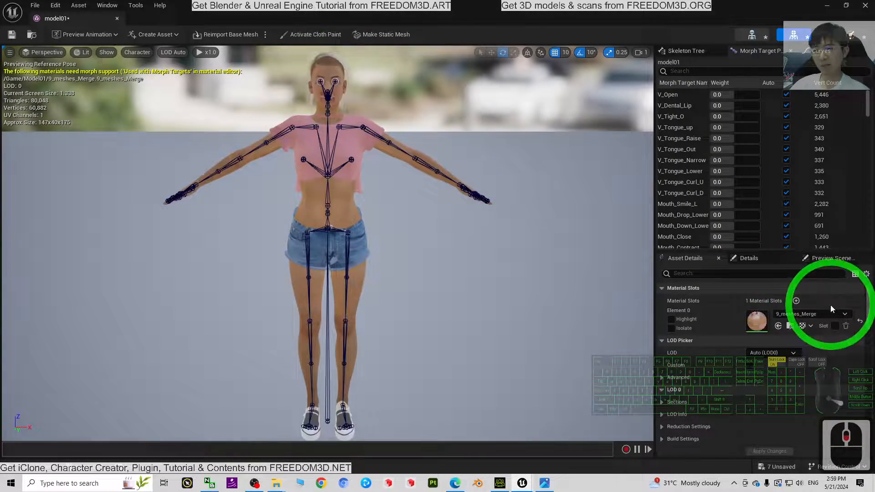
Step: Open the 9_meshes_Merge material from the mesh's material slot, enable Two Sided and set its Blend Mode to Masked
double_click(756, 321)
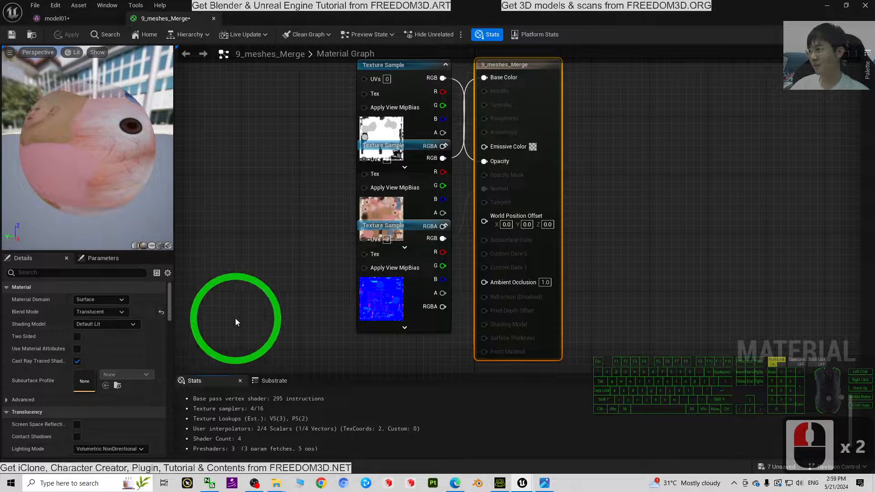
left_click(215, 314)
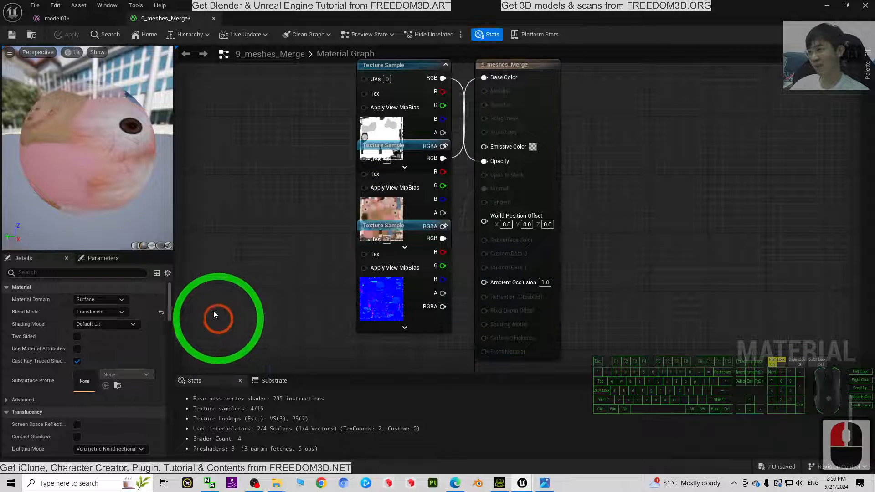
left_click(76, 337)
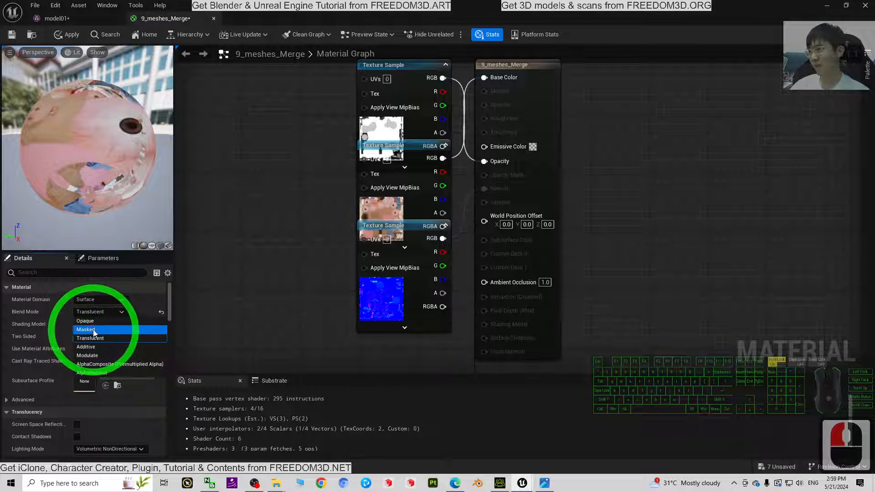
left_click(95, 330)
Step: Spread out the texture nodes, connect the opacity texture's RGB to Opacity Mask and disconnect the normal map from Normal
left_click_drag(394, 226, 375, 306)
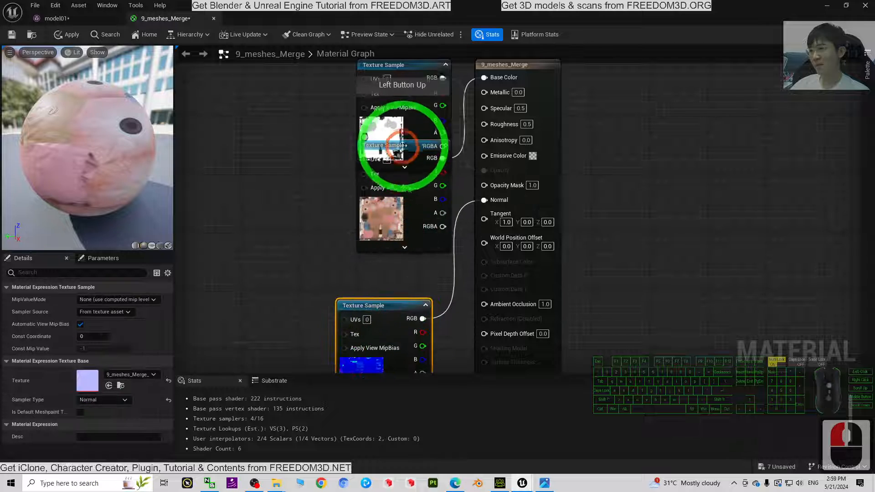
left_click_drag(406, 143, 257, 195)
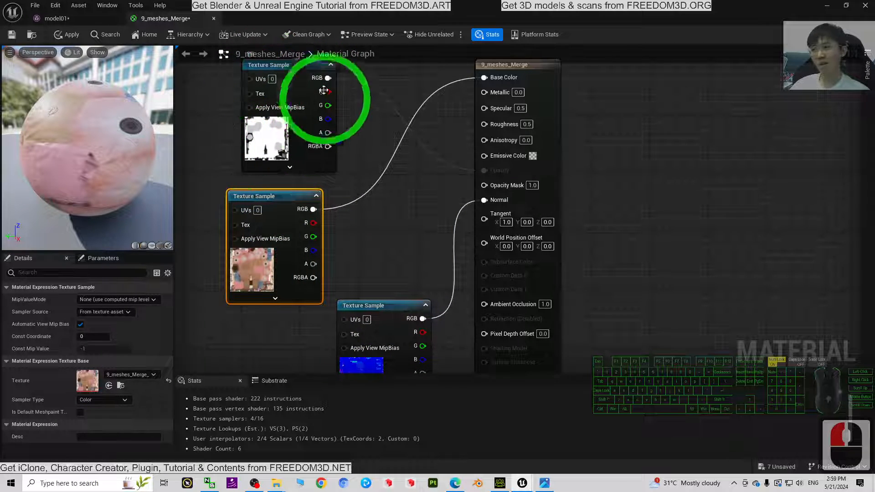
left_click_drag(328, 78, 486, 186)
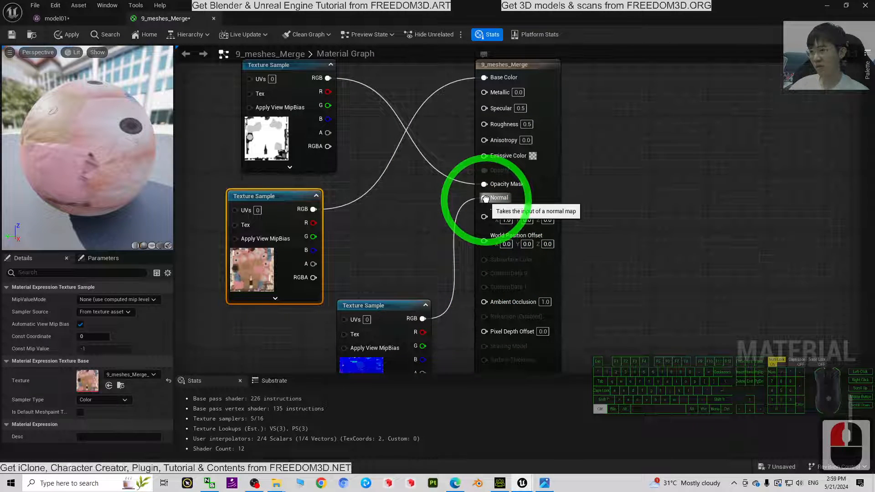
left_click_drag(485, 198, 439, 210, "ctrl")
left_click(428, 142)
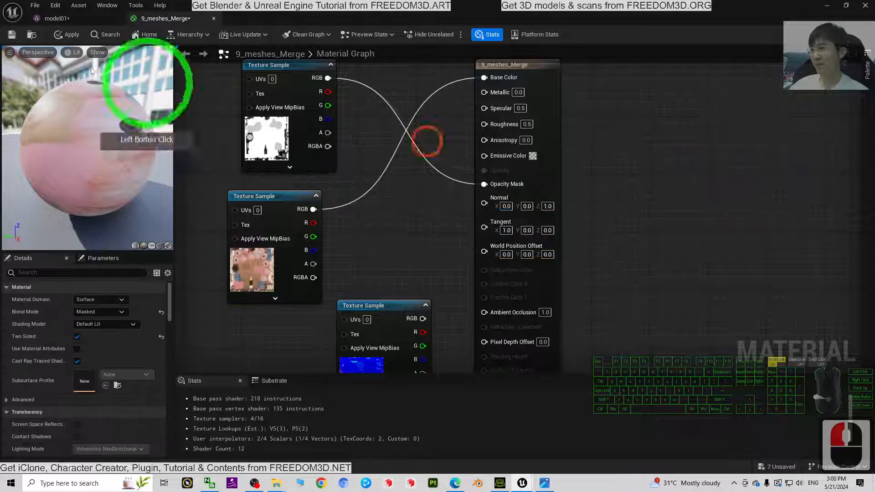
Step: Apply the material changes and save the model01 skeletal mesh
left_click(67, 34)
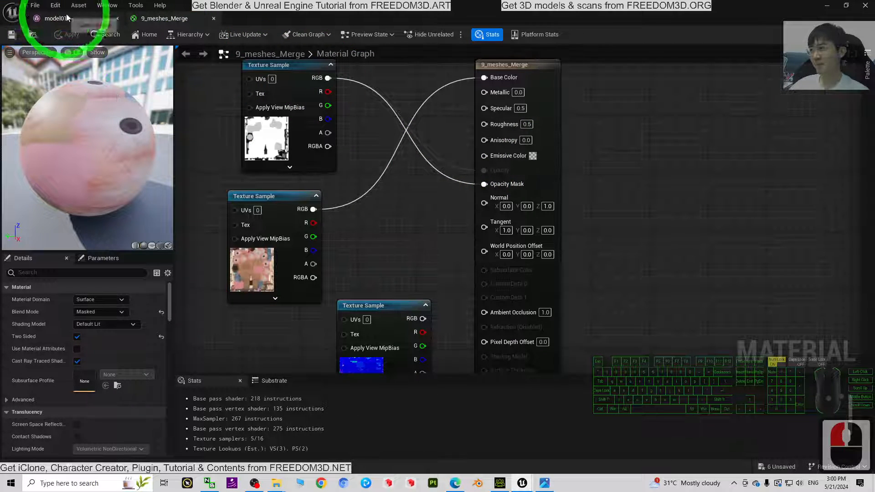
left_click(55, 18)
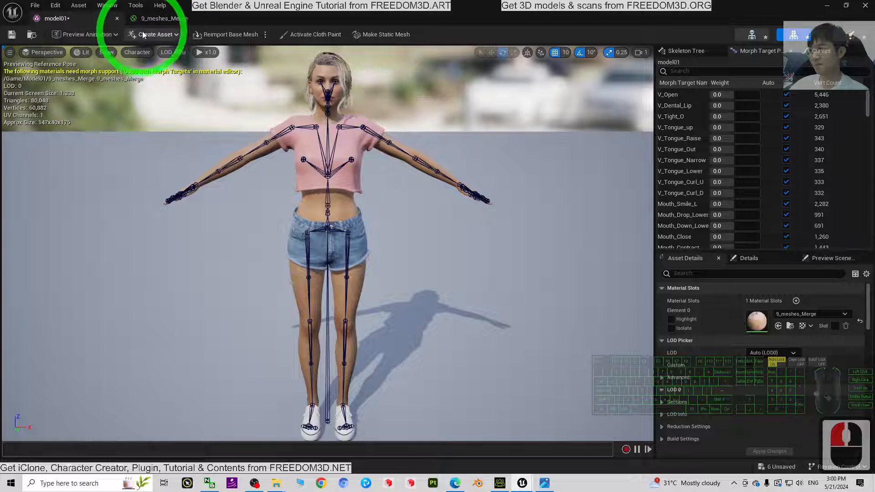
left_click(13, 35)
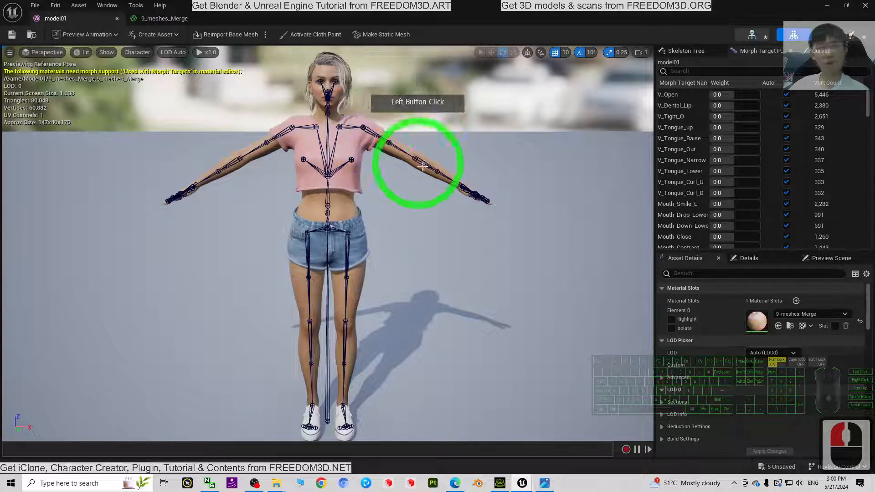
Step: Examine the model01 torso and arms up close and switch back to Character Creator 4
right_click_drag(425, 270, 556, 437)
key("w")
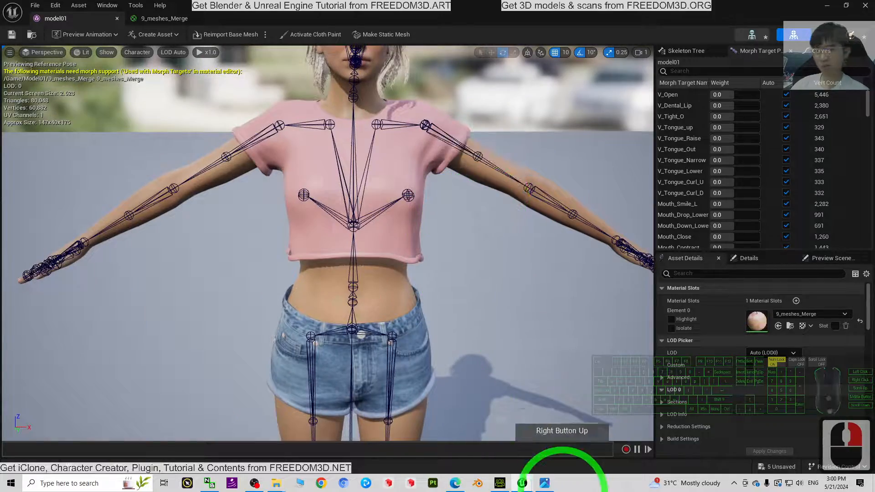
left_click(545, 483)
left_click(545, 483)
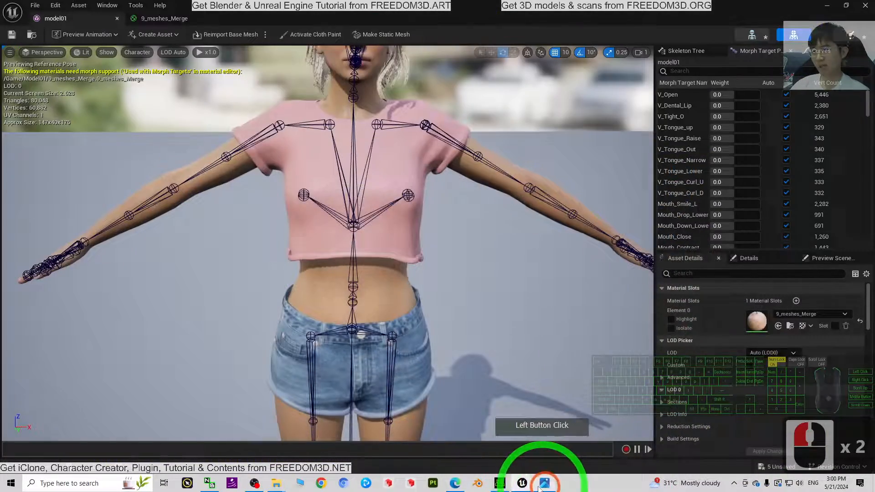
left_click(500, 483)
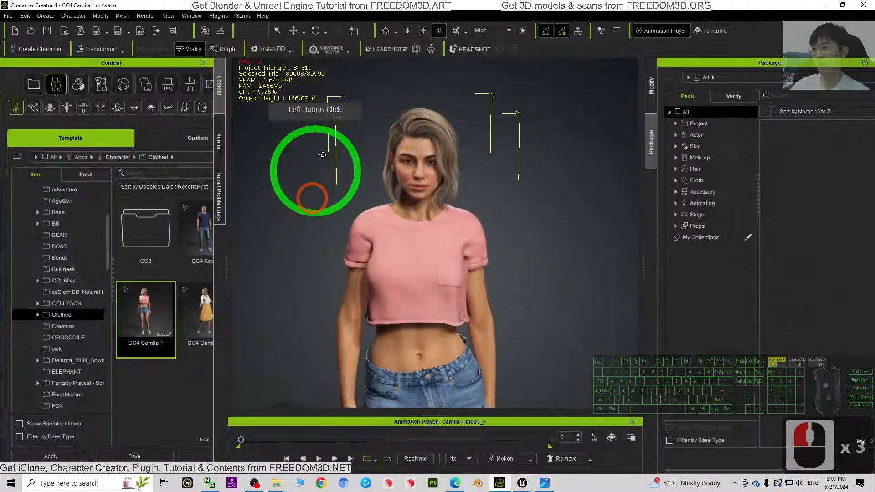
Step: Switch back to Unreal Engine and inspect model01 with bone drawing set to Selected Only, then restore All Hierarchy
left_click(814, 7)
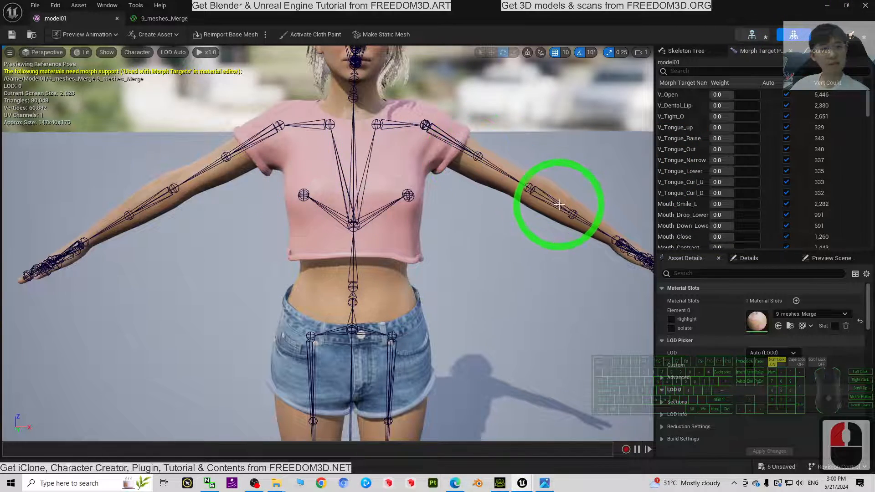
mouse_move(523, 269)
right_mouse_down()
mouse_move(514, 256)
mouse_move(514, 269)
right_mouse_up()
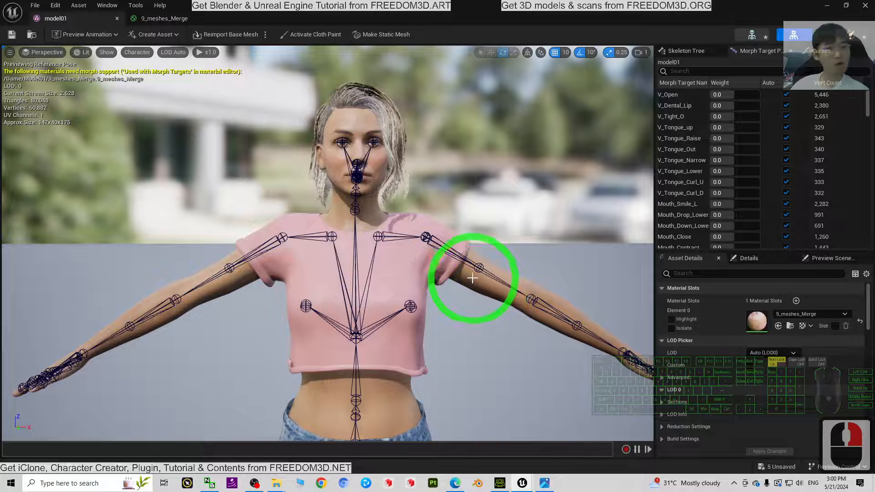
scroll(429, 284, "down", 3)
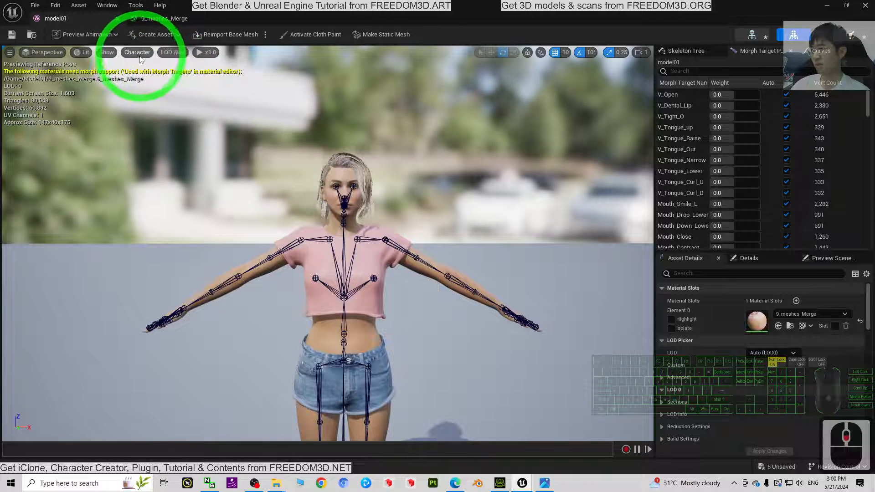
left_click(138, 55)
mouse_move(143, 99)
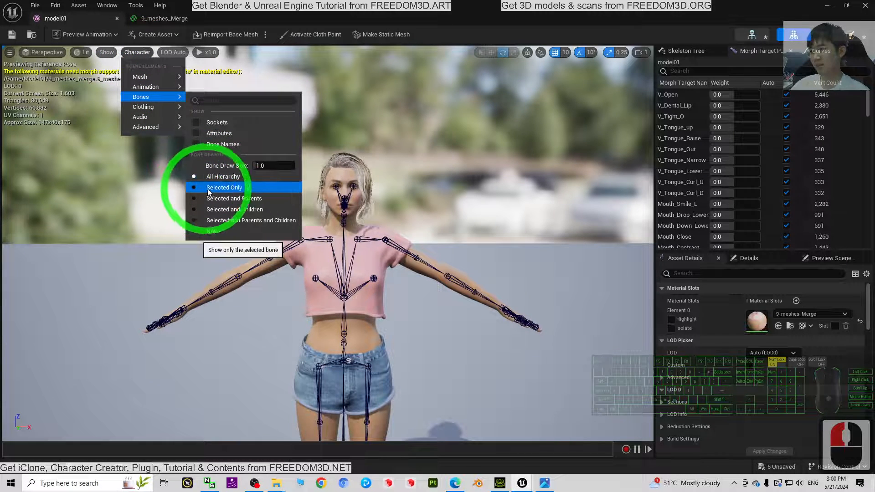
left_click(223, 187)
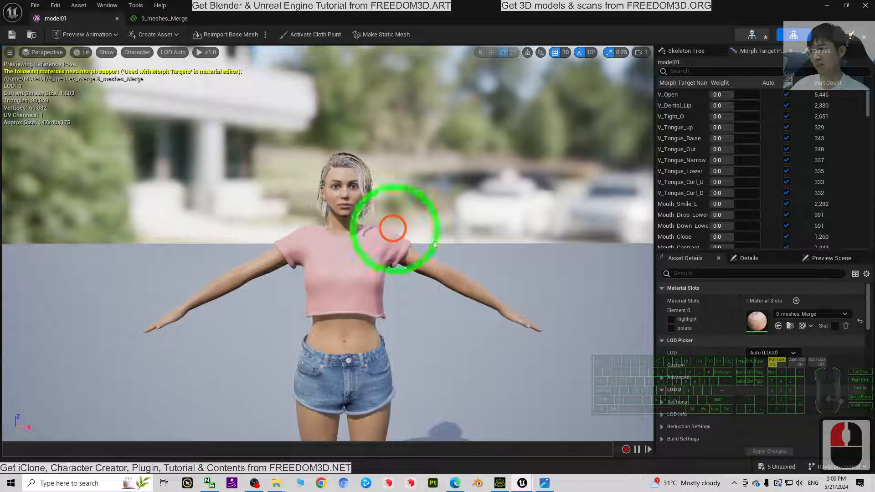
left_click(137, 52)
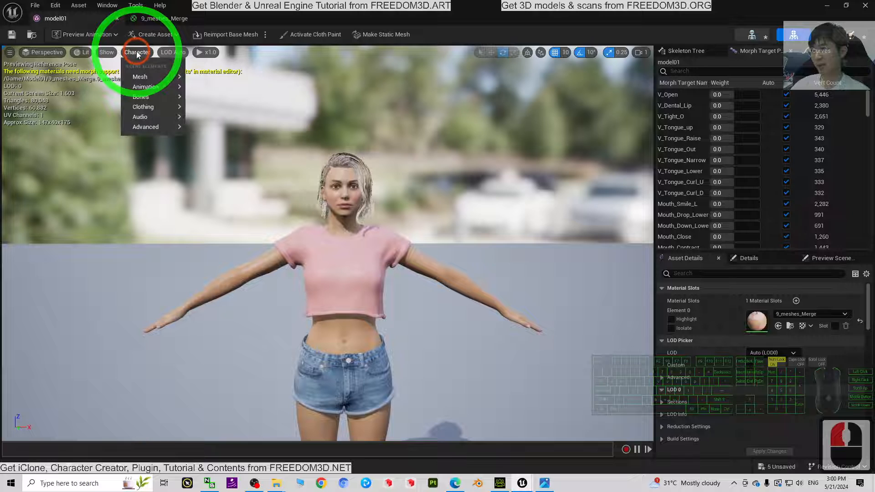
left_click(140, 97)
left_click(220, 179)
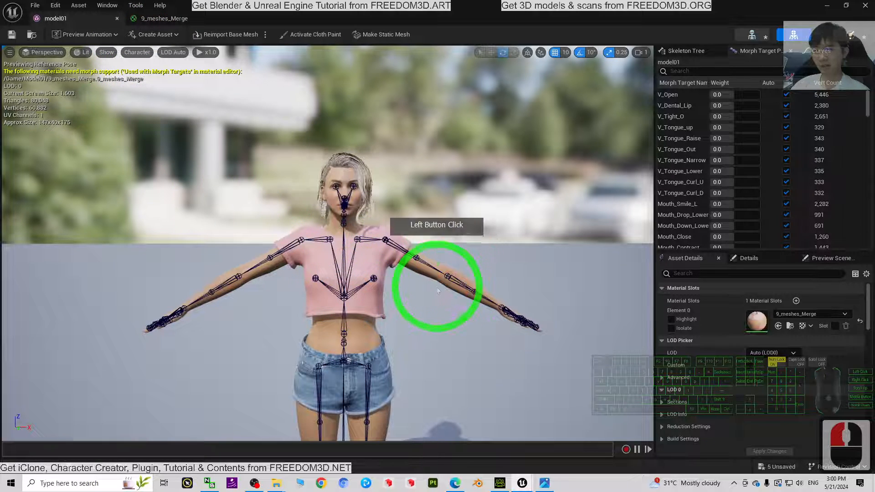
Step: Examine the model01 face and hair up close together with its morph targets
mouse_move(469, 322)
right_mouse_down()
mouse_move(481, 313)
mouse_move(460, 313)
mouse_move(461, 334)
mouse_move(465, 277)
mouse_move(465, 293)
mouse_move(572, 316)
right_mouse_up()
key("w")
key("s")
key("w")
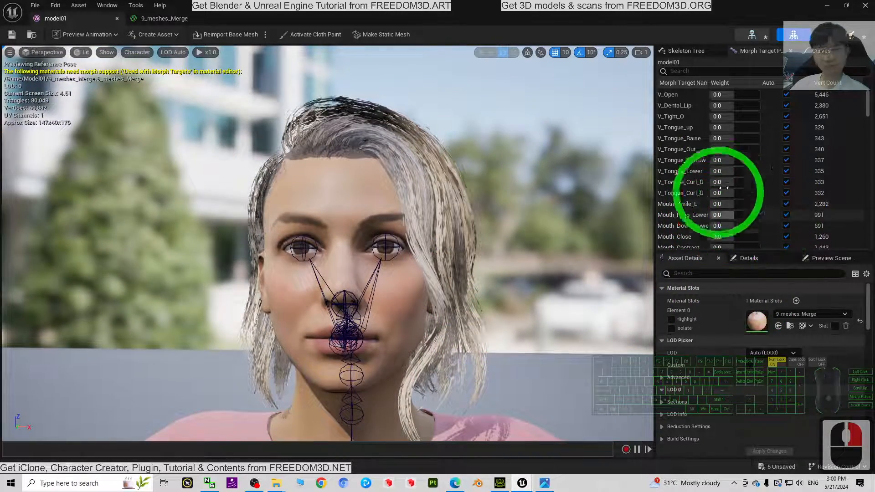
scroll(724, 188, "down", 7)
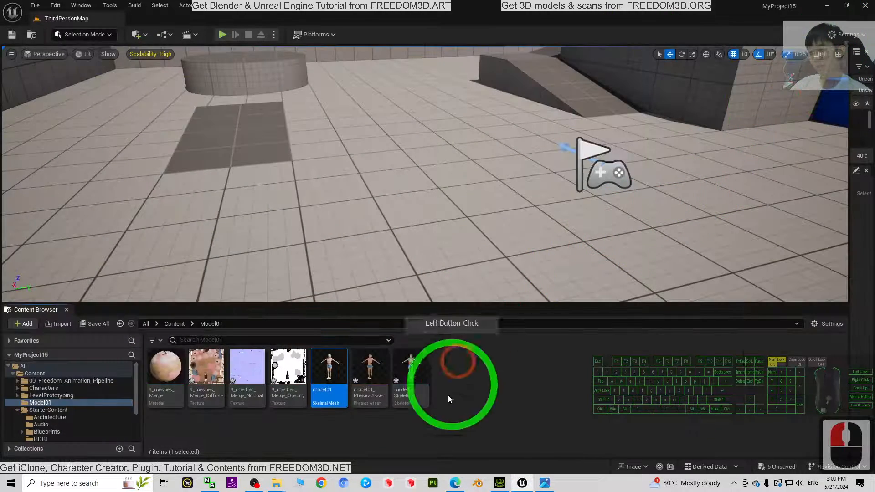
Step: Go from the Model01 folder to the CC4_Baked folder inside 00_Freedom_Animation_Pipeline
left_click(519, 401)
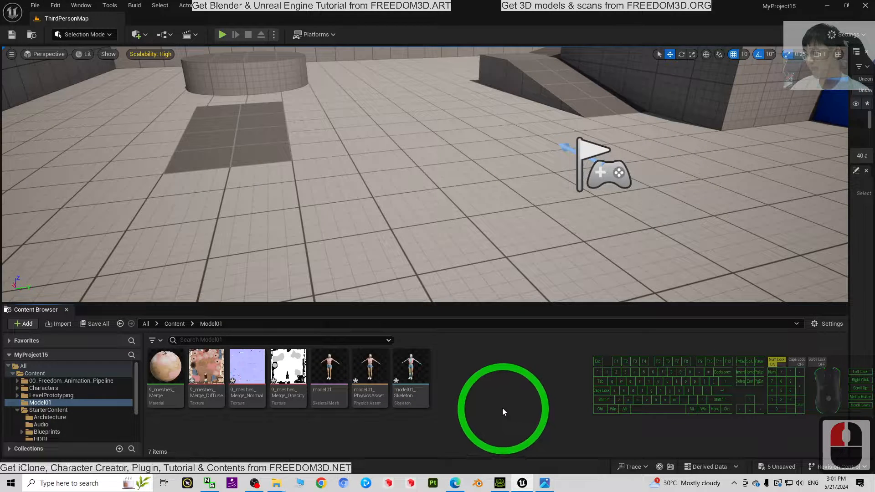
left_click(179, 325)
left_click(189, 381)
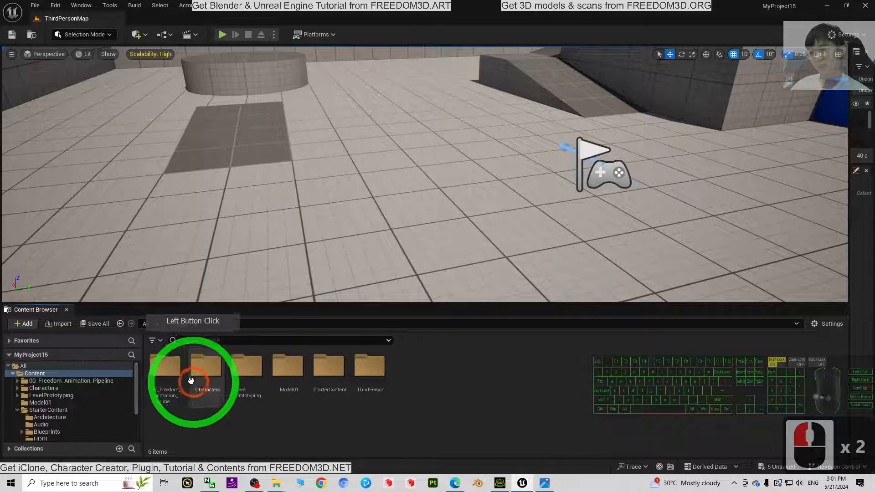
left_click(160, 399)
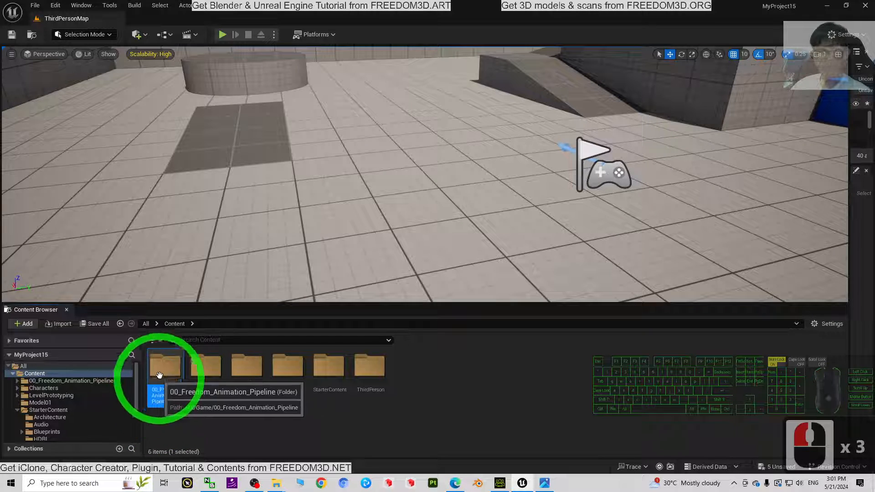
double_click(159, 379)
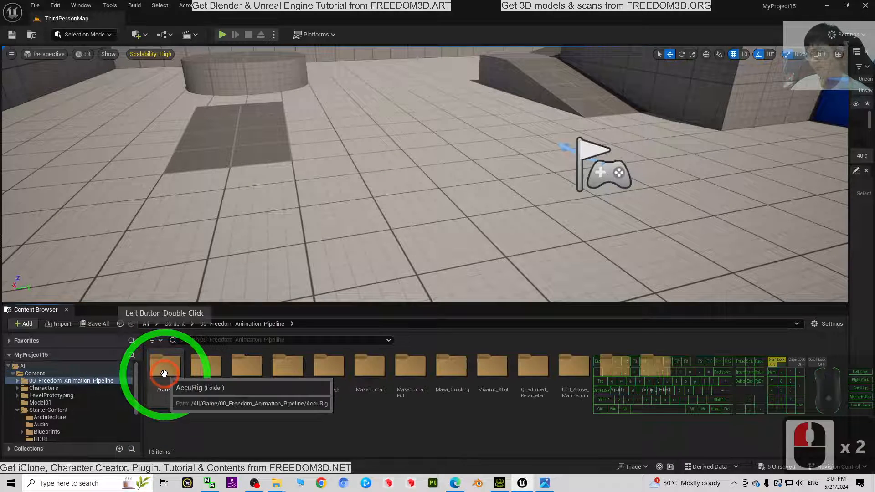
left_click(291, 372)
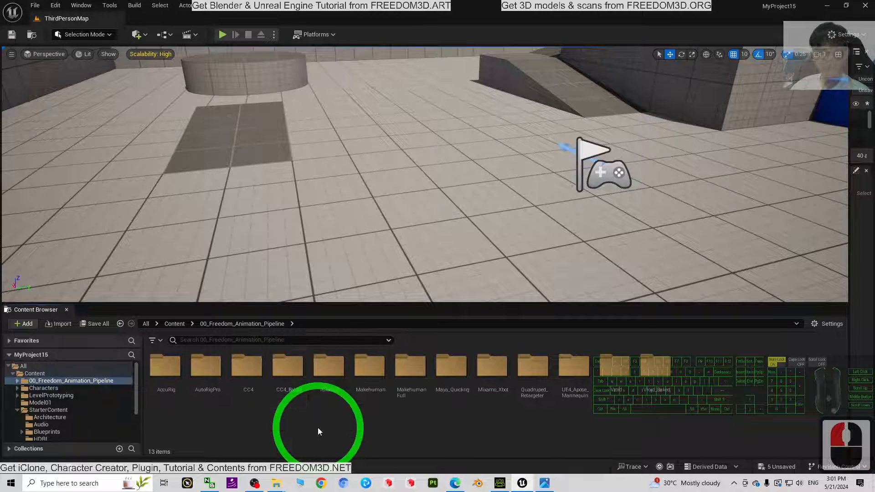
left_click(283, 370)
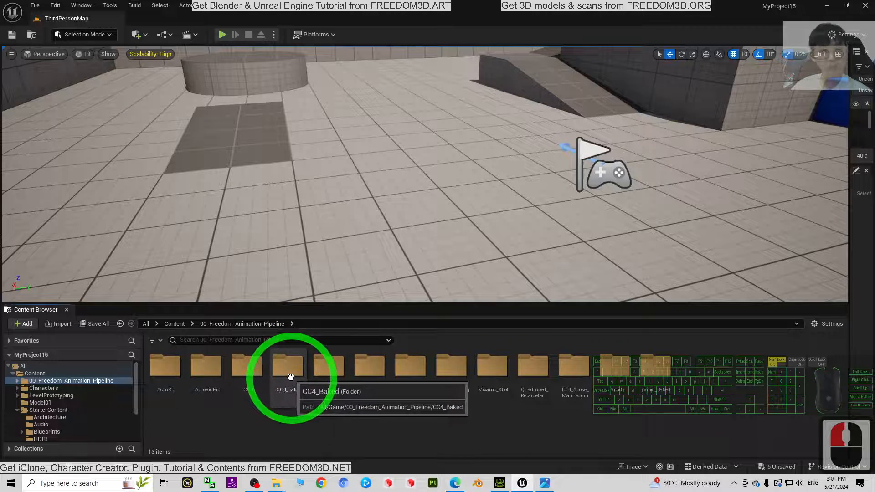
double_click(288, 368)
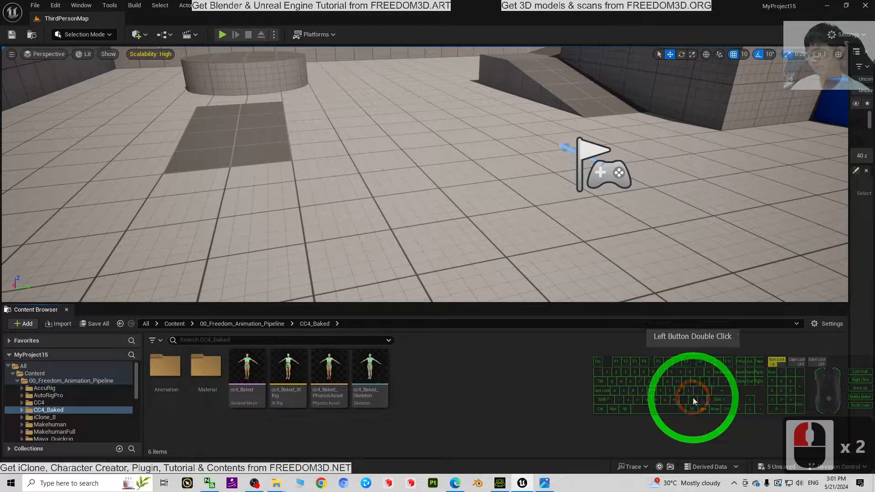
left_click(694, 401)
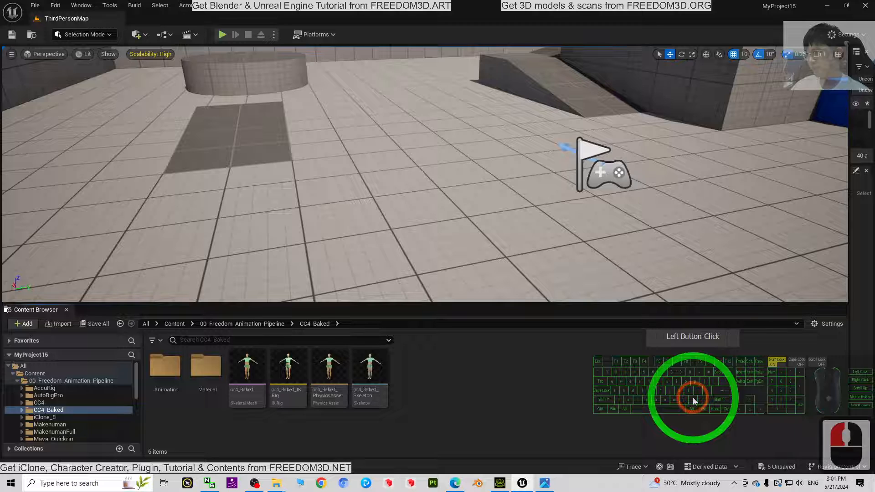
Step: Duplicate the cc4_Baked_IKRig asset in the CC4_Baked folder
left_click(285, 377)
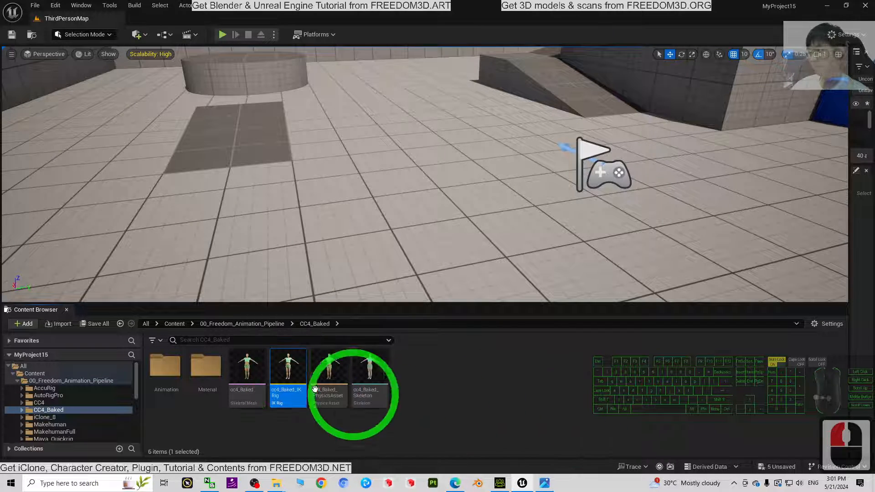
right_click(286, 368)
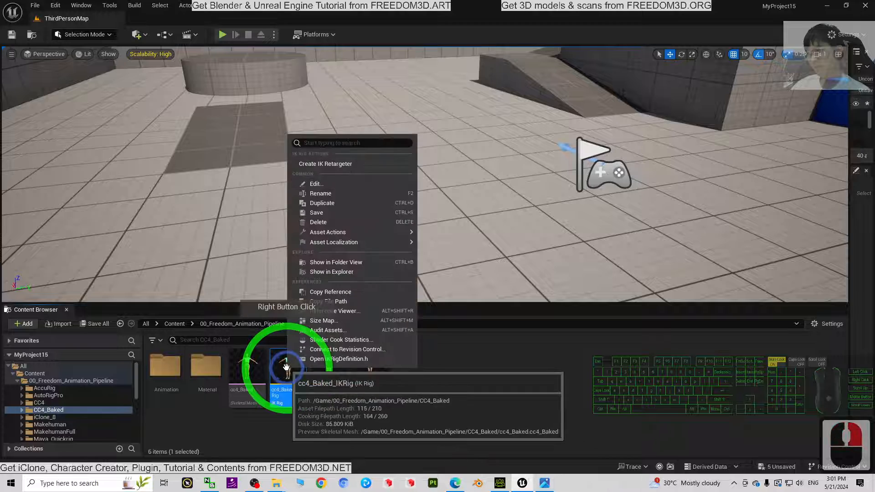
left_click(341, 205)
left_click(479, 387)
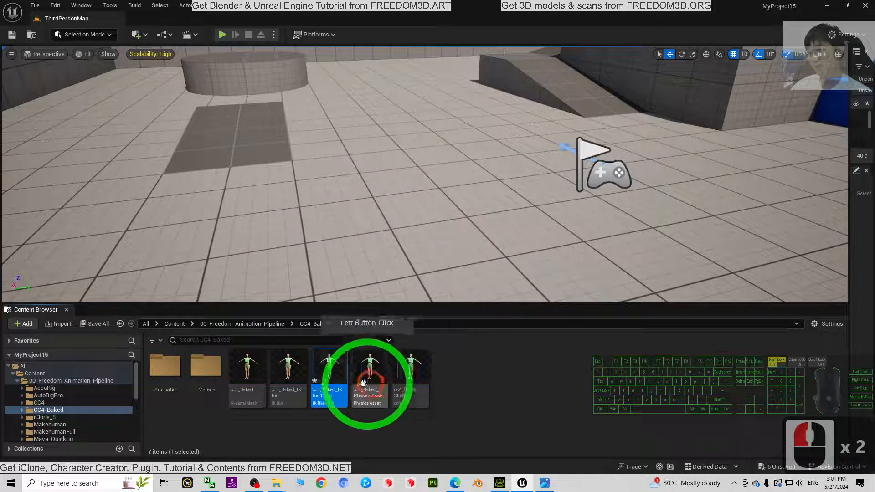
Step: Rename the duplicated IK rig as model01_IKRig
left_click(341, 400)
key("F2")
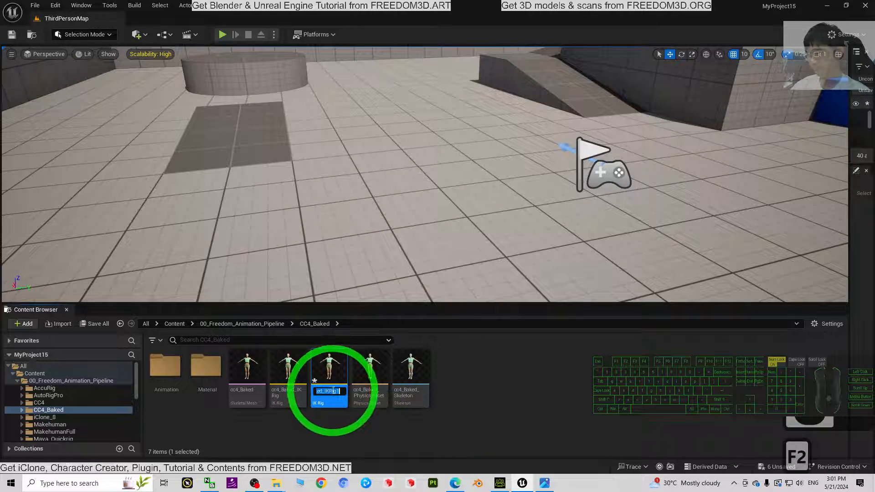
type("mod")
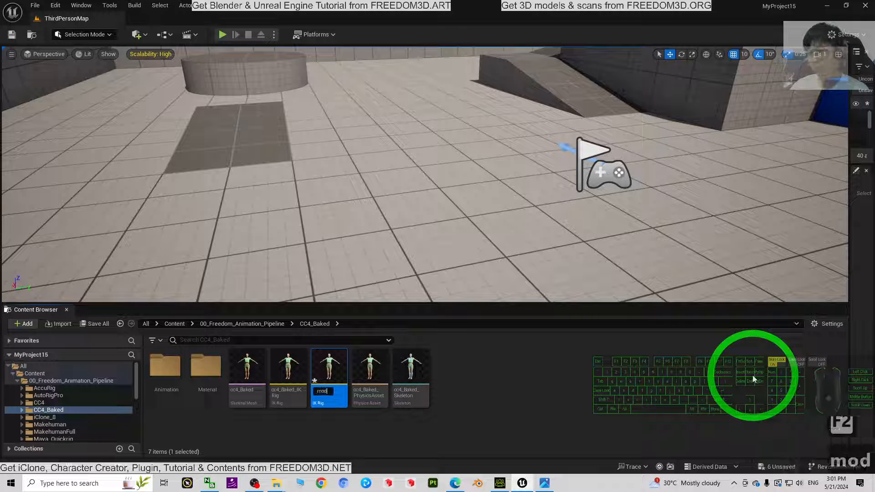
type("el01_")
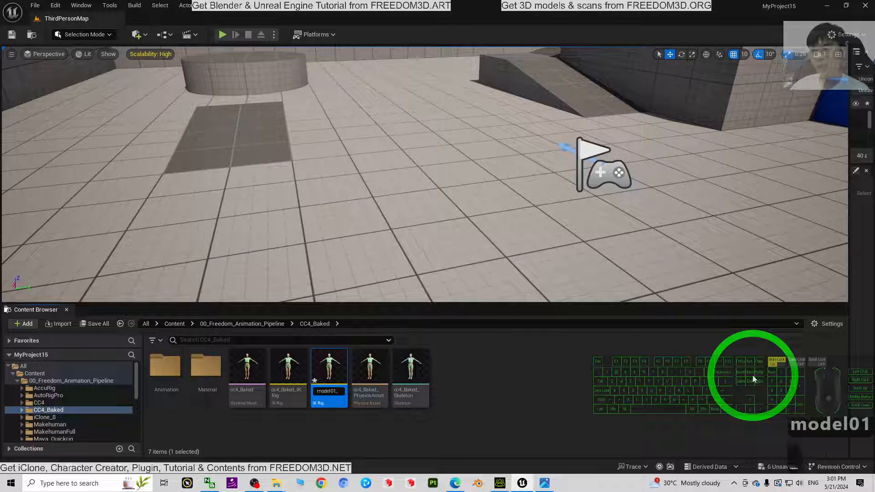
type("IKRi")
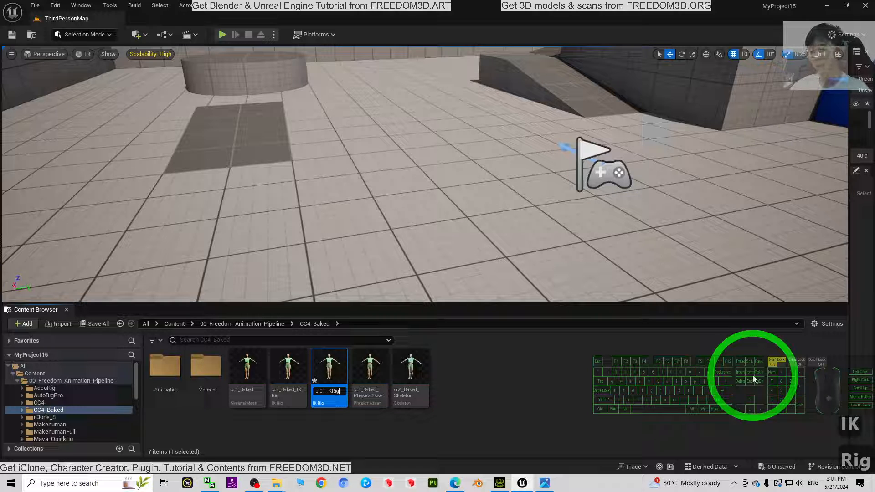
type("g")
key("Return")
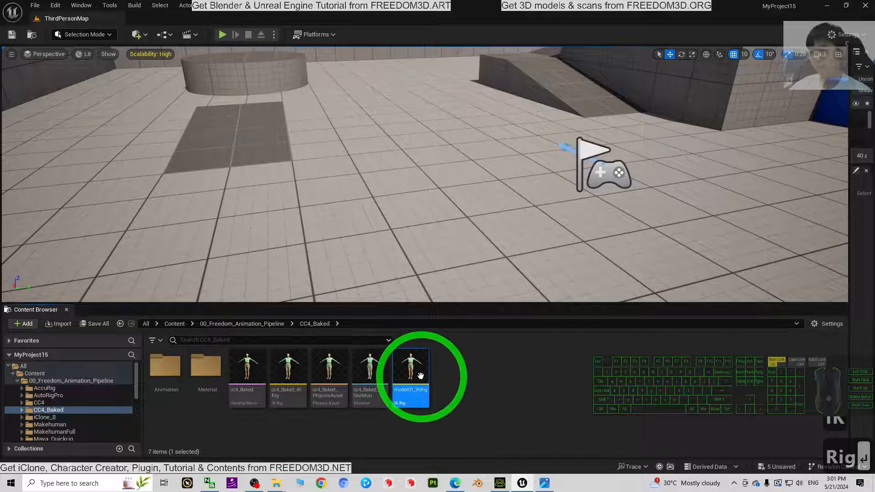
Step: Move model01_IKRig from CC4_Baked to the Content folder and from there into the Model01 folder
left_click_drag(419, 365, 37, 376)
left_click(55, 392)
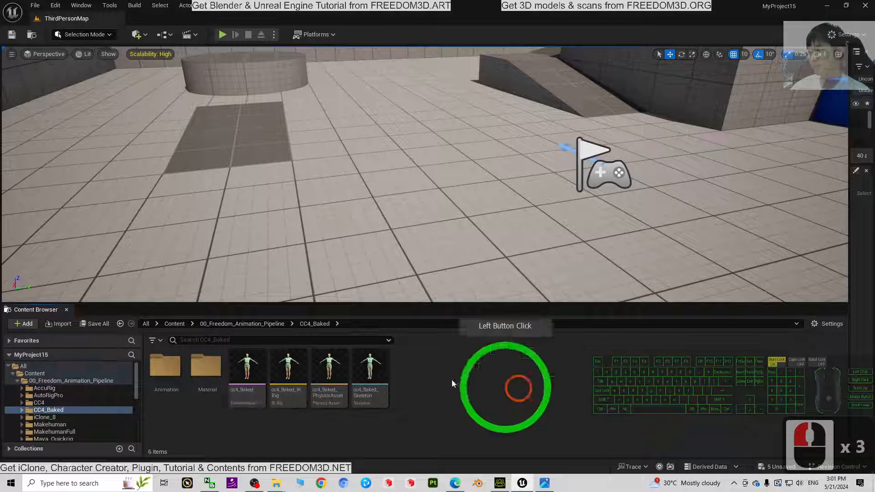
left_click(173, 324)
left_click(407, 377)
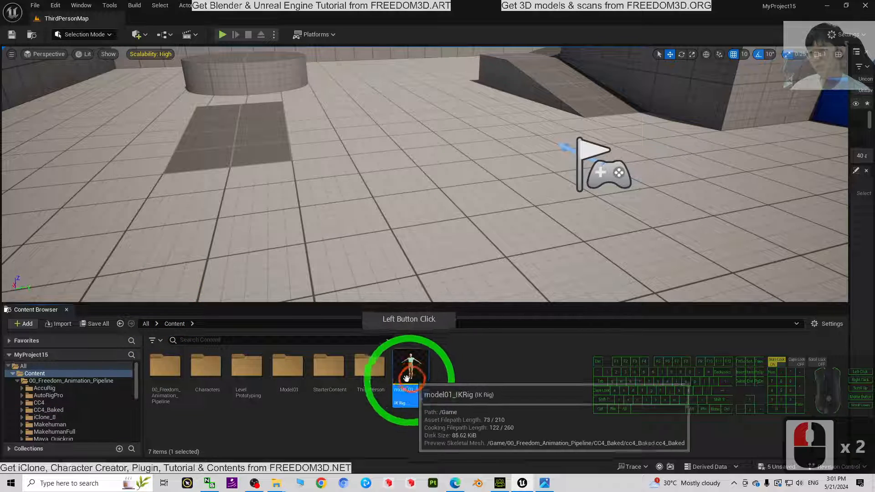
left_click_drag(406, 378, 292, 376)
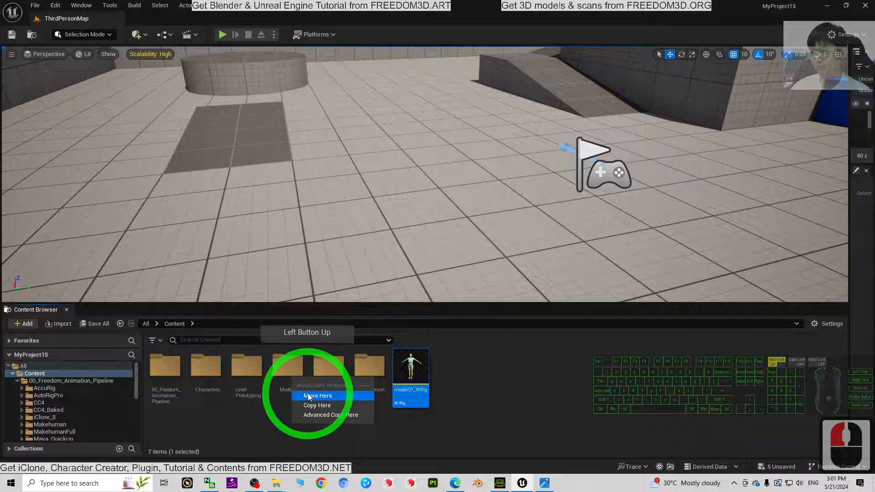
left_click(308, 393)
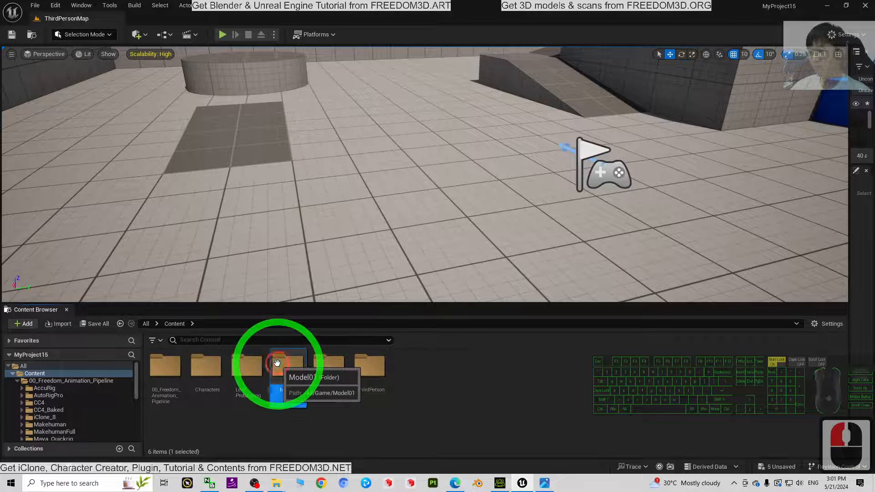
Step: Go to the Model01 folder and open model01_IKRig in the IK Rig editor
double_click(284, 364)
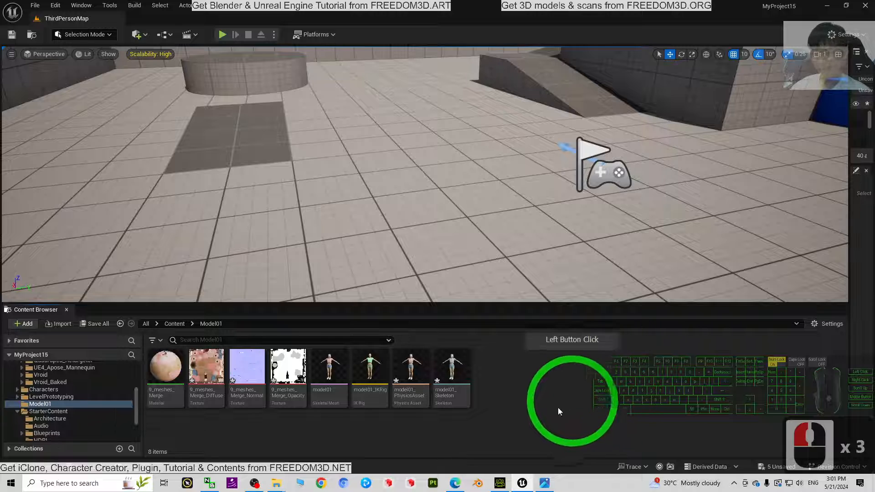
left_click(372, 368)
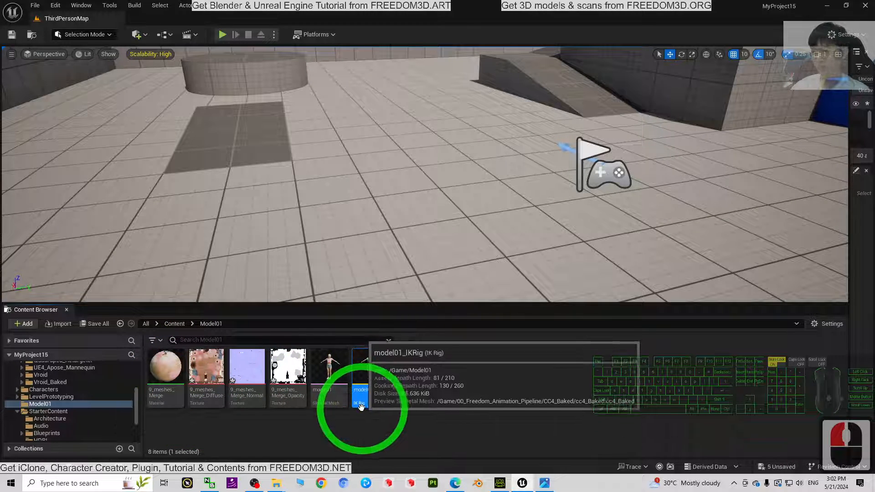
left_click(619, 417)
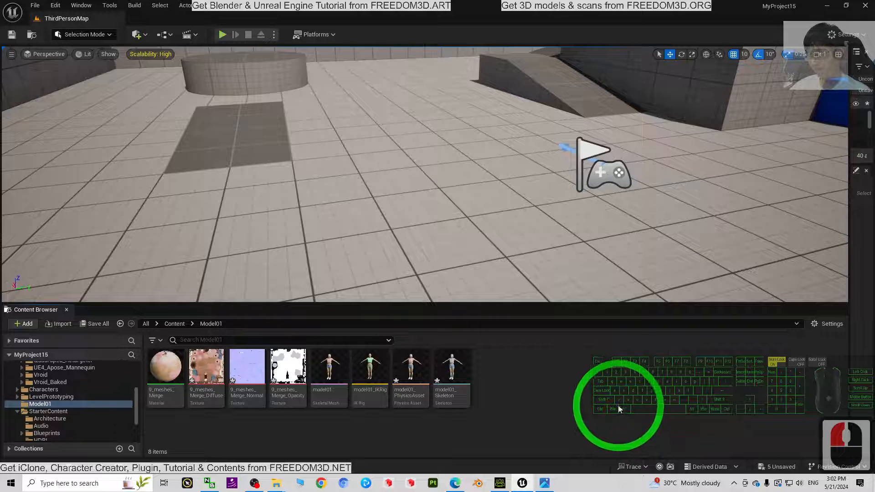
left_click(371, 375)
double_click(371, 375)
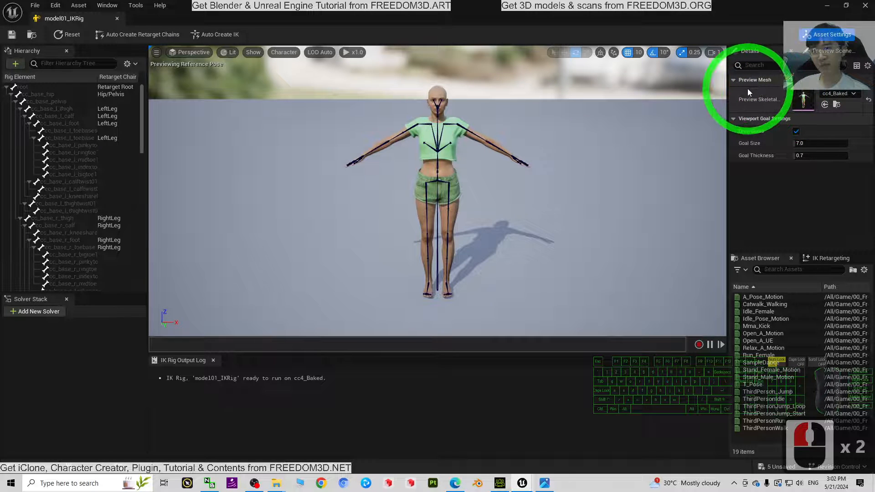
Step: Set the preview skeletal mesh of model01_IKRig to model01 and check the bone alignment on the character
left_click(834, 96)
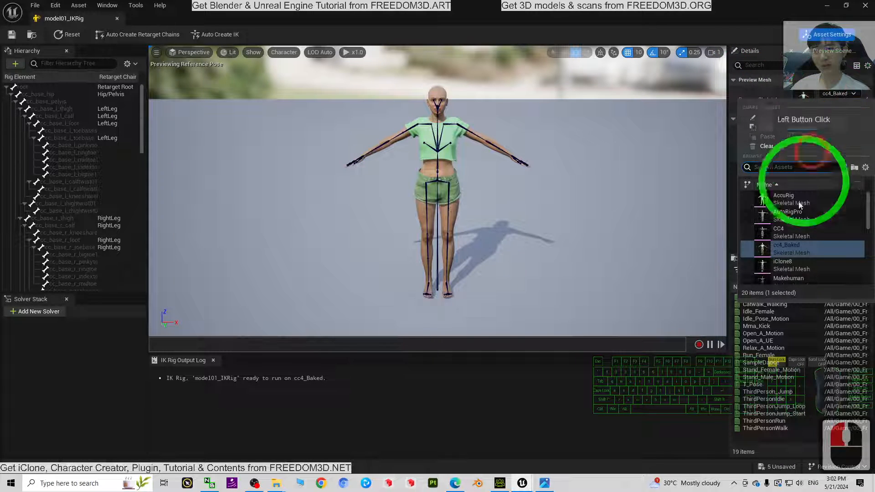
scroll(798, 231, "down", 10)
scroll(789, 241, "down", 12)
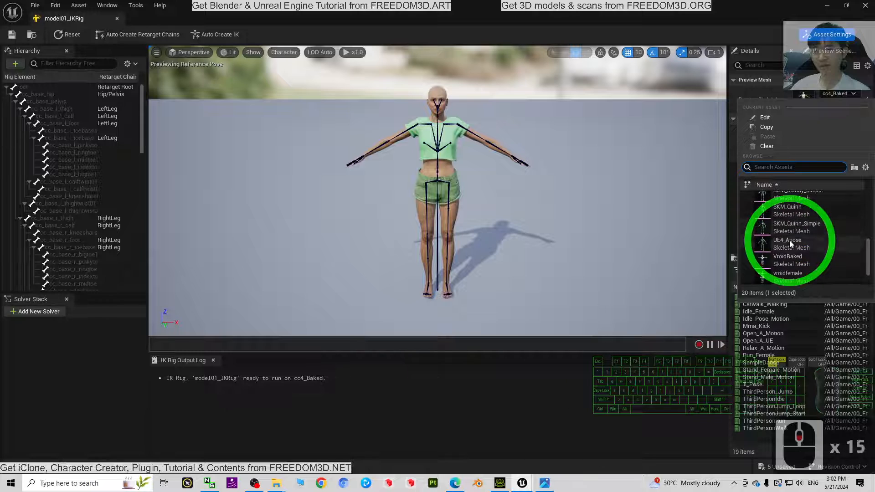
scroll(829, 221, "up", 3)
scroll(827, 223, "up", 6)
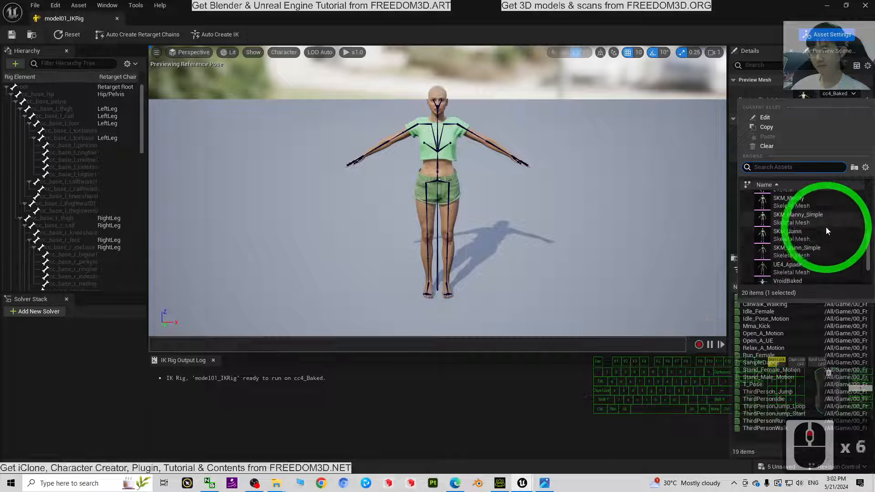
left_click(777, 210)
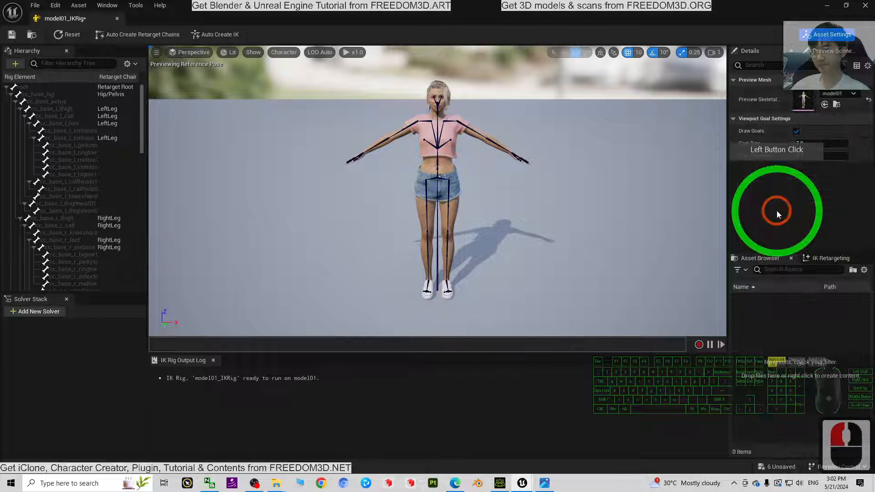
right_click_drag(537, 162, 199, 145)
key("w")
key("s")
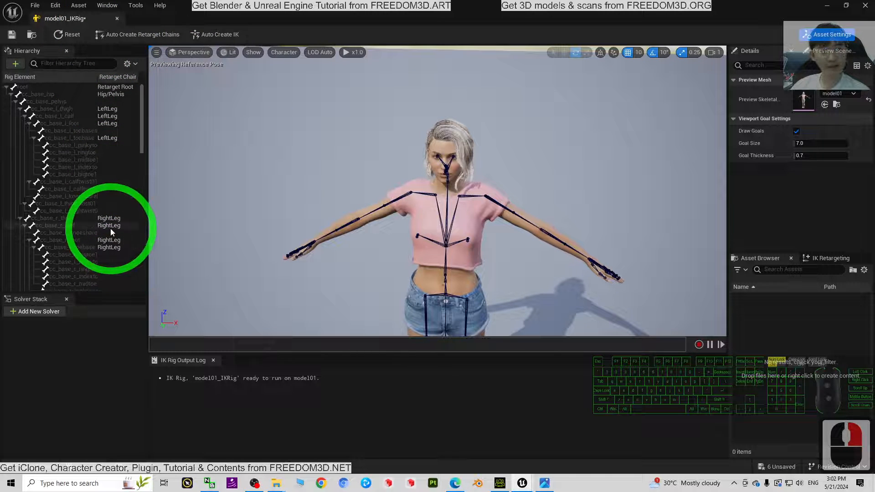
left_click(417, 216)
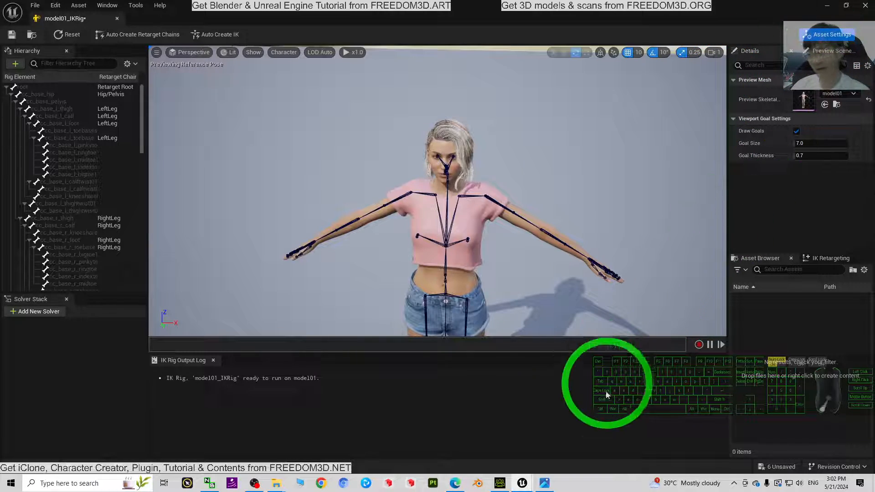
Step: Look at the Freedom Animation Pipeline page in the Edge browser and return to the IK Rig editor
left_click(456, 484)
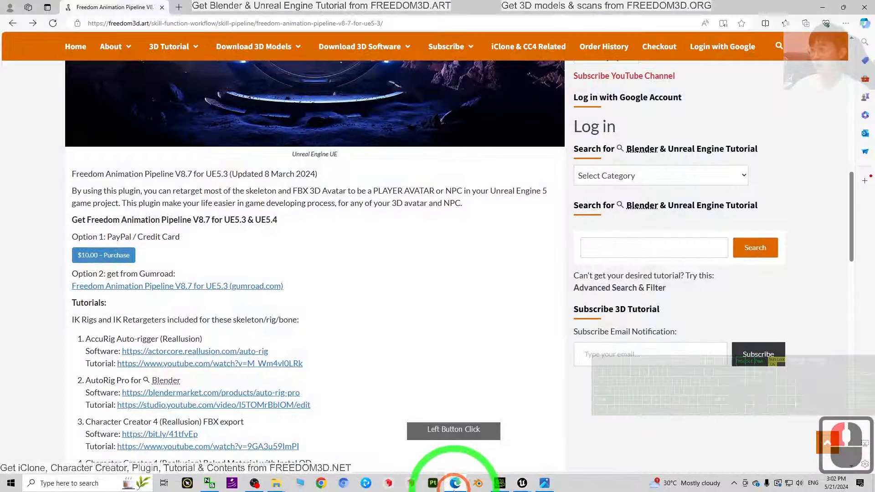
left_click(823, 7)
left_click(532, 335)
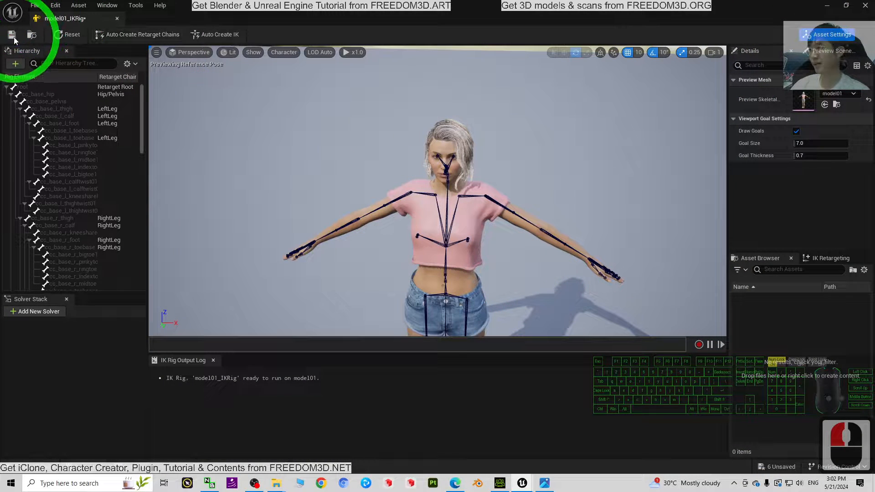
Step: Save model01_IKRig and close its editor
left_click(504, 146)
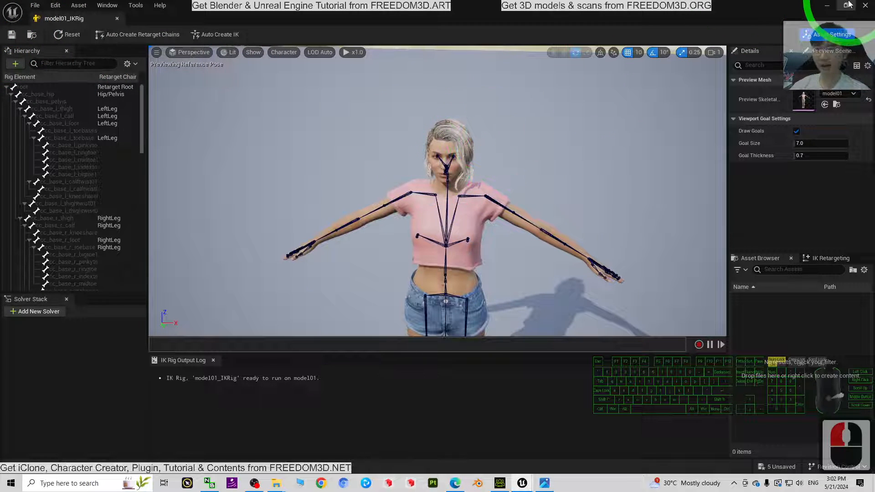
left_click(865, 6)
Step: Open model01_Skeleton from the Model01 folder and show the retargeting options in its skeleton tree
left_click(451, 371)
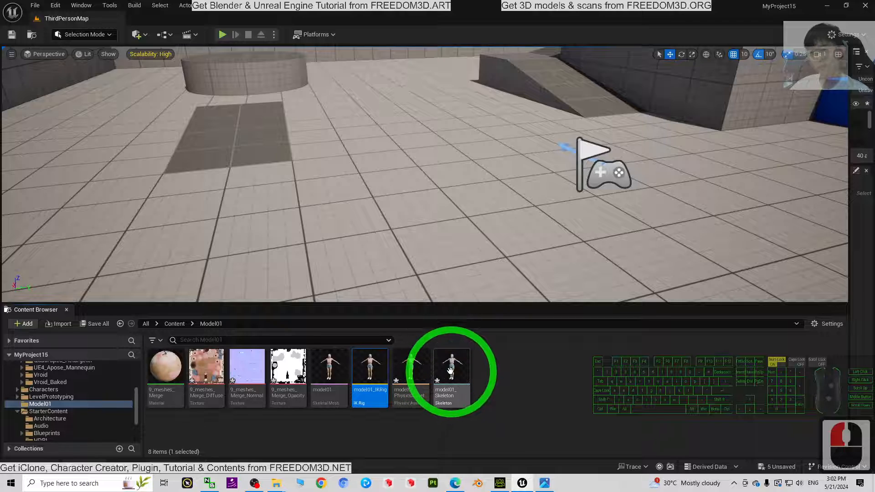
double_click(452, 373)
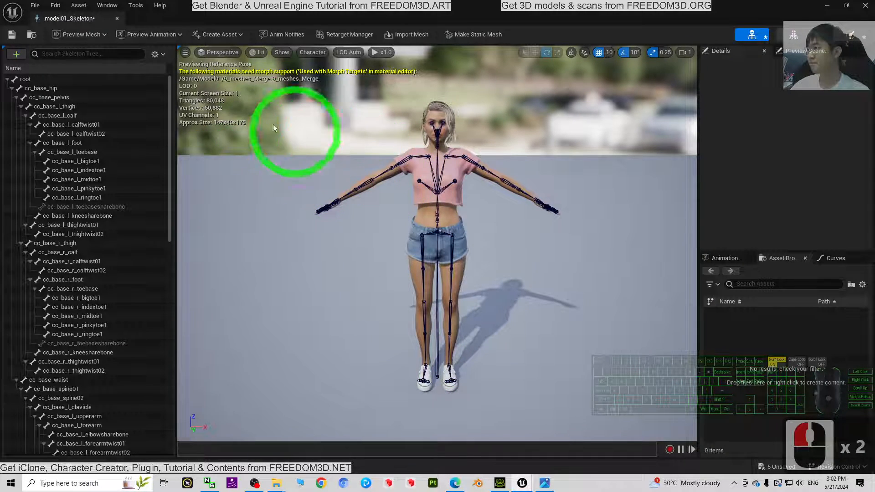
left_click(102, 81)
left_click(155, 53)
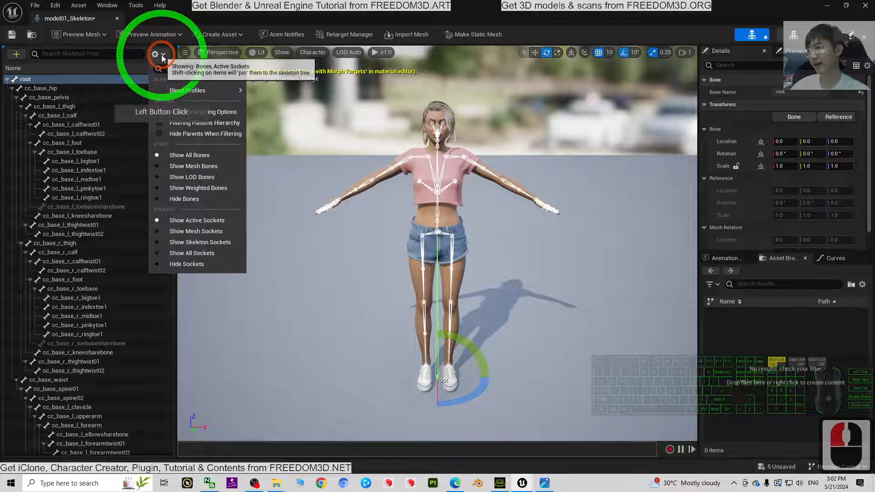
left_click(160, 111)
left_click(110, 77)
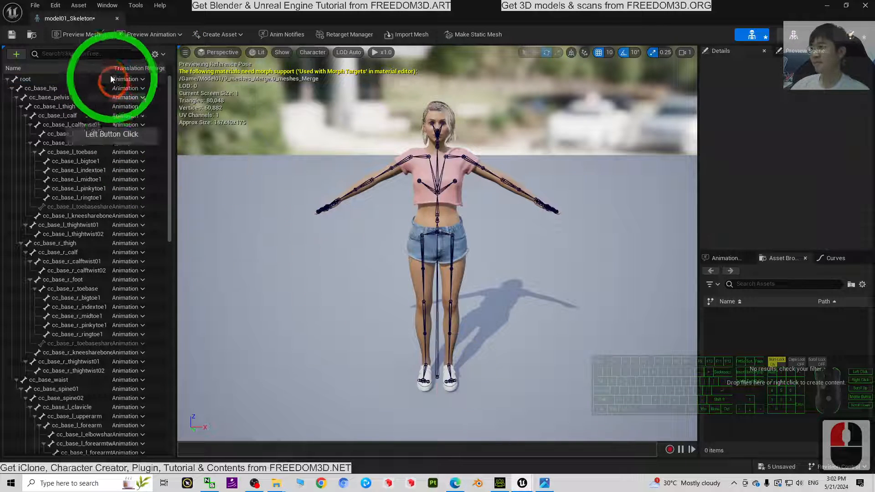
Step: Set the translation retargeting of the root and cc_base_hip bones to Animation Scaled
left_click(142, 80)
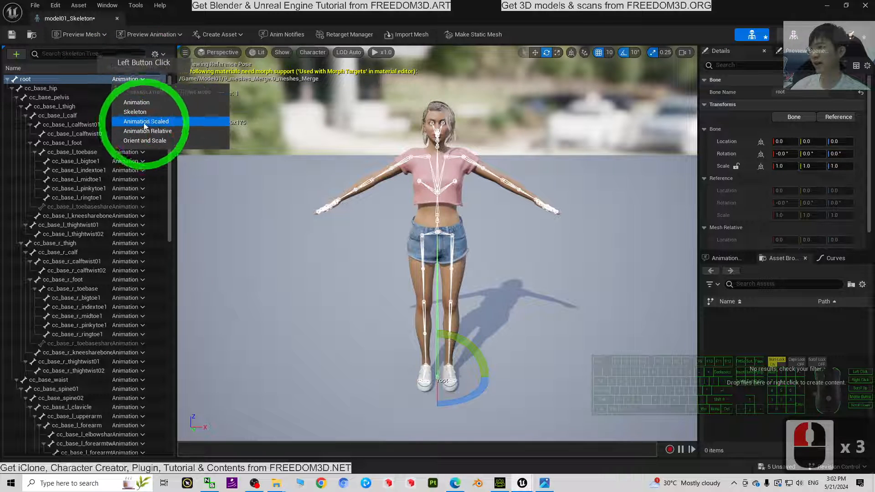
left_click(169, 122)
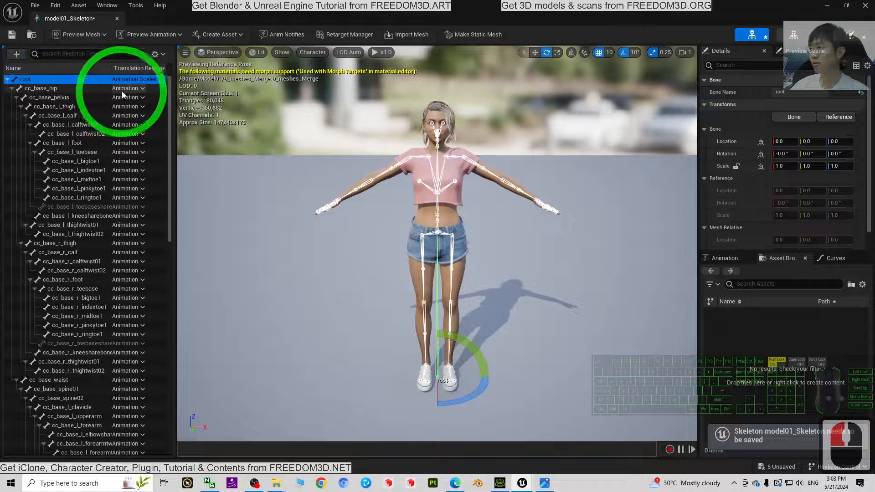
left_click(137, 88)
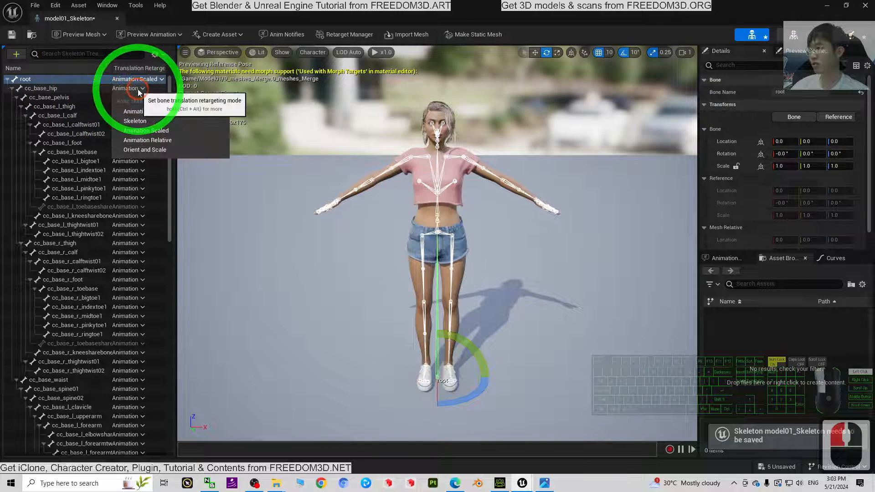
left_click(146, 131)
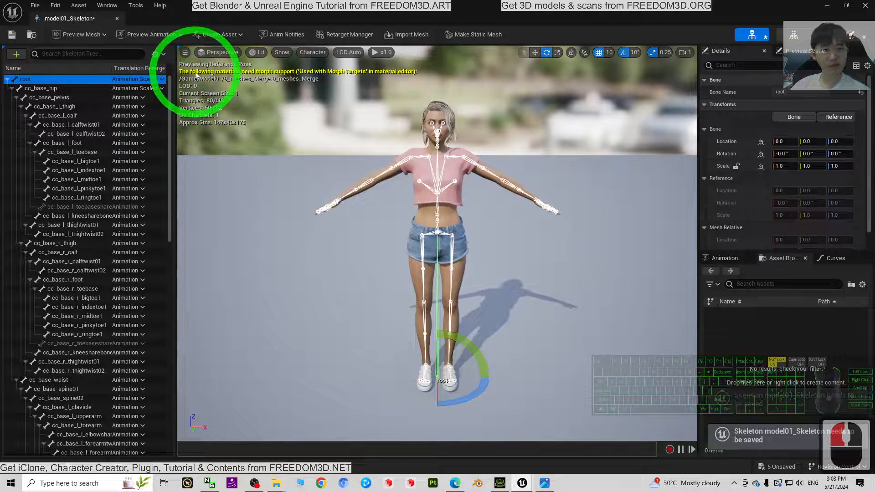
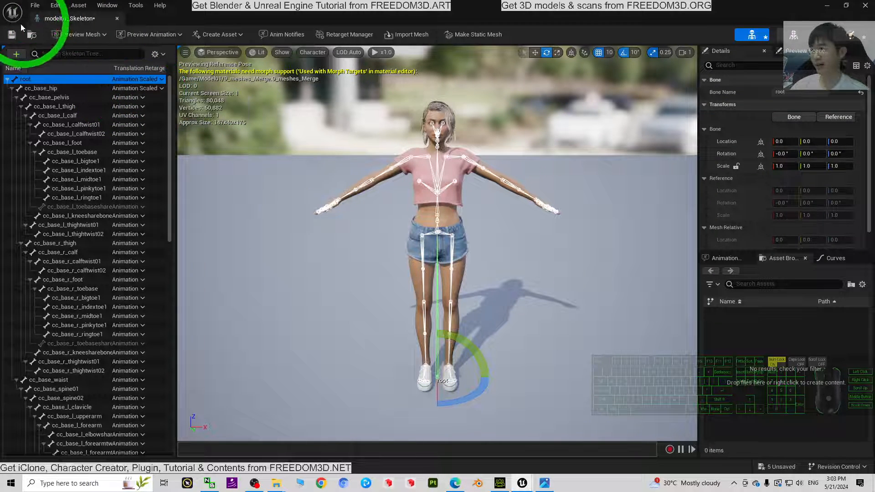
Step: Save the model01 skeleton and close its editor
left_click(12, 35)
left_click(865, 6)
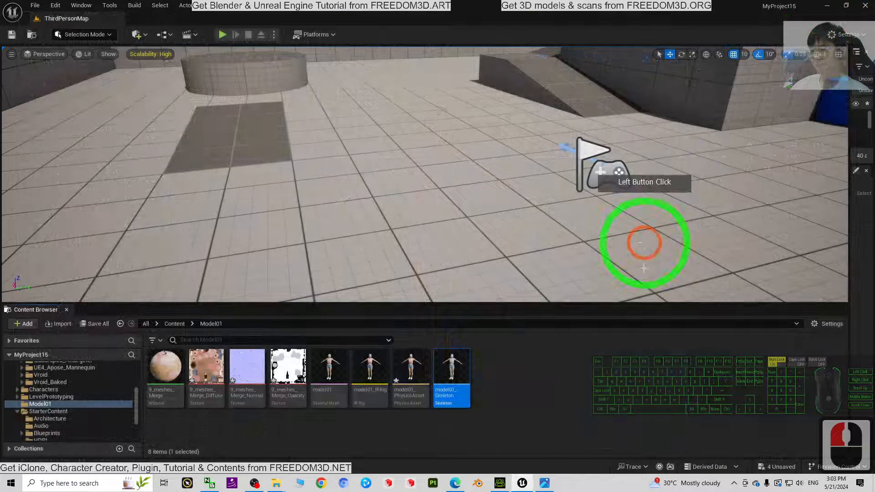
left_click(551, 392)
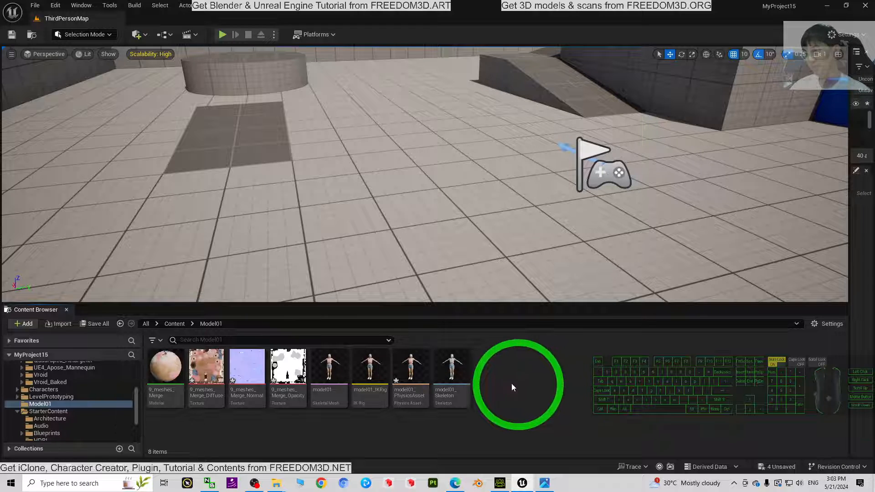
Step: Create an IK Retargeter asset in the Model01 folder and name it CC4Baked_to_model01_IKRetargetor
right_click(487, 381)
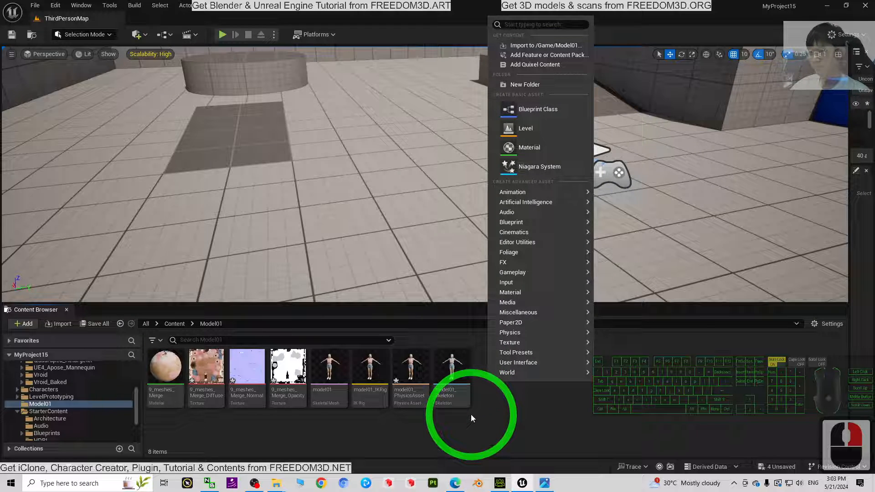
mouse_move(544, 201)
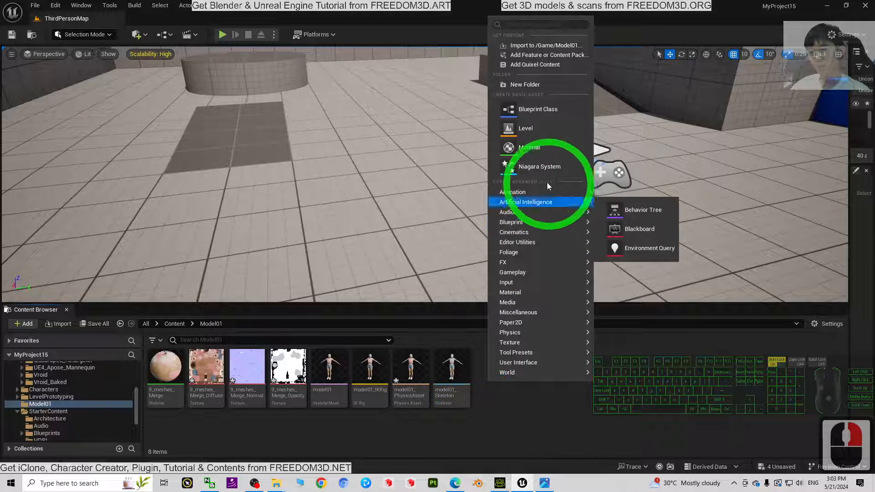
mouse_move(517, 195)
left_click(656, 414)
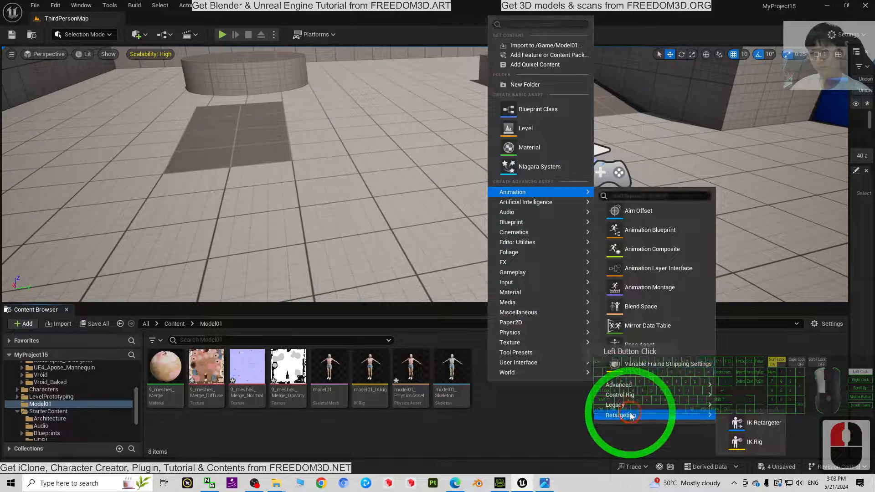
left_click(750, 421)
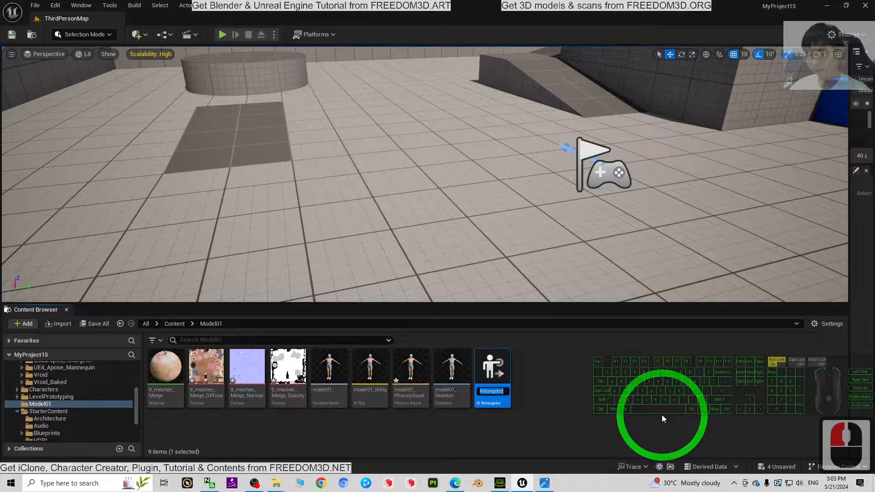
type("CC4")
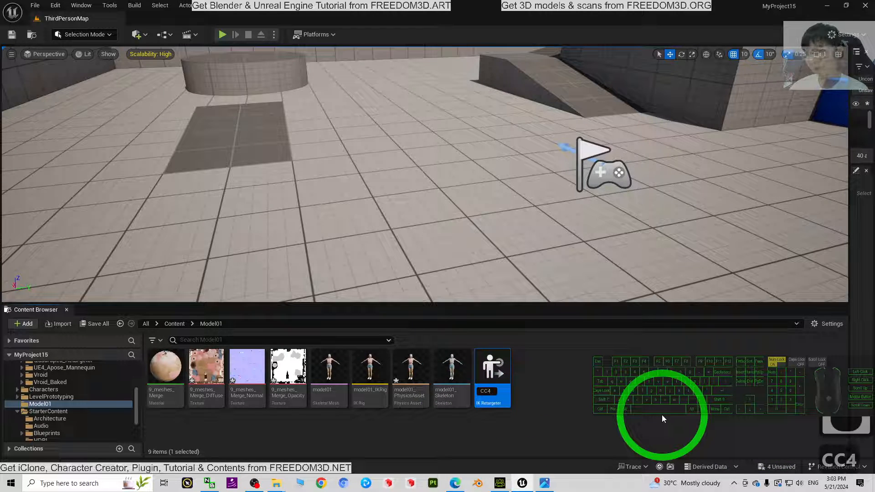
type("Baked_")
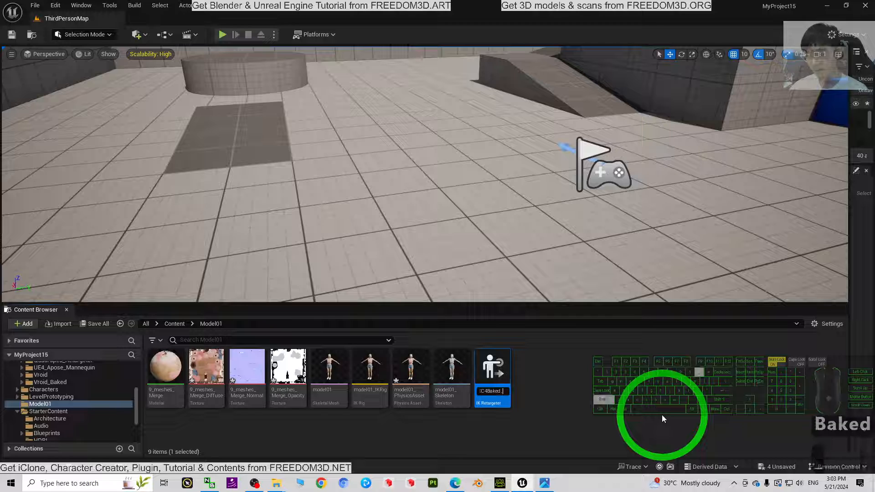
type("to_")
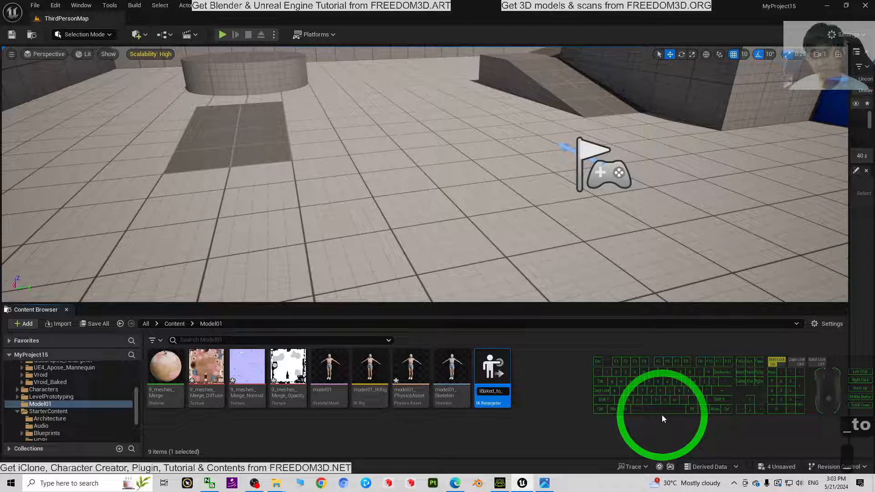
type("model01")
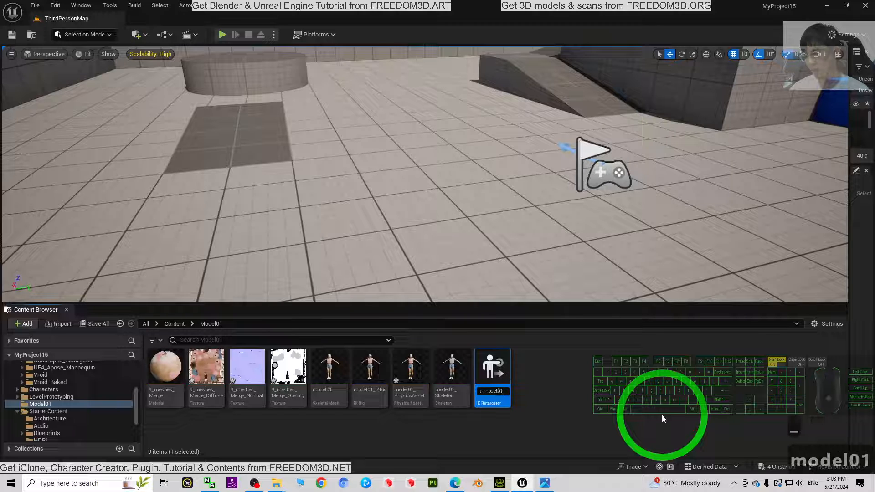
type("_IK")
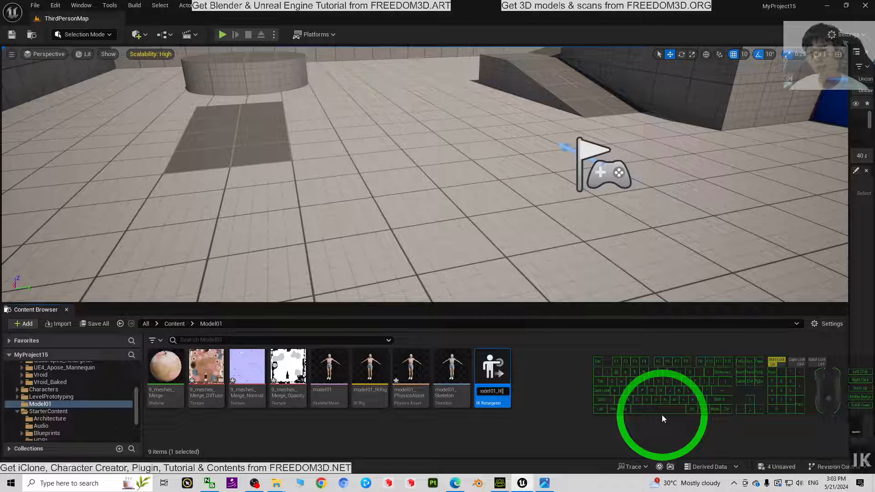
type("Retargetor")
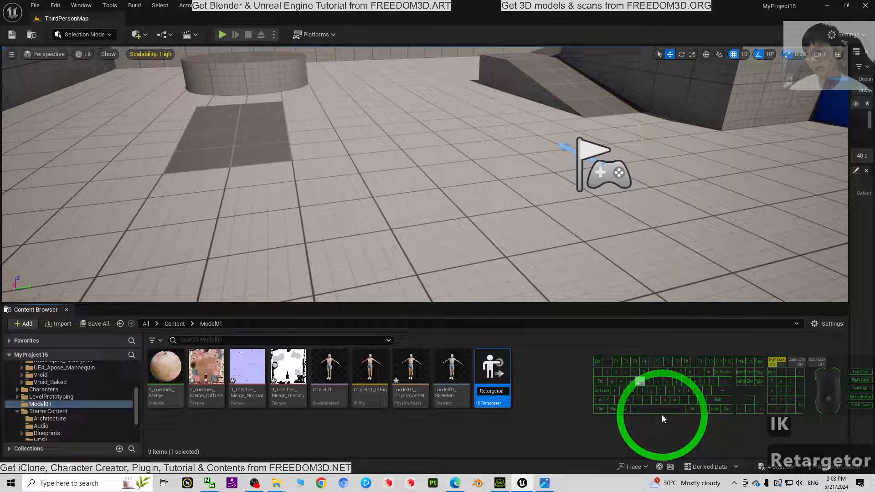
key("Return")
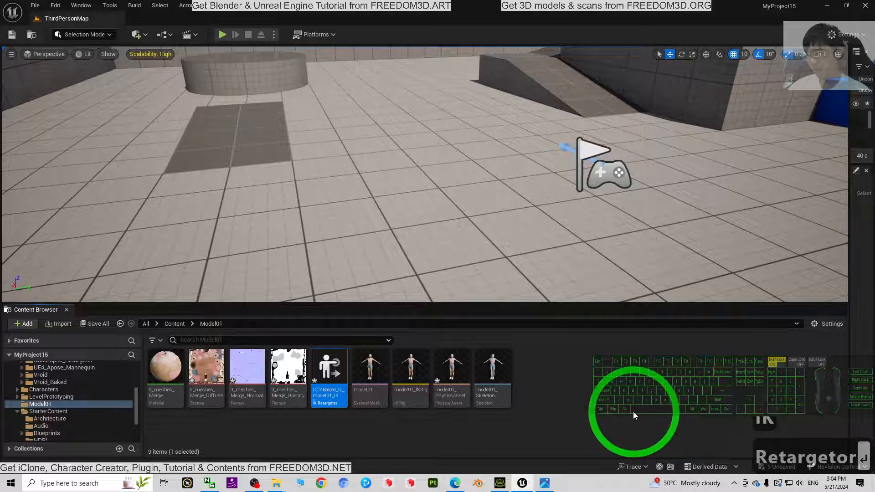
Step: Open the CC4Baked_to_model01 retargeter and assign cc4_Baked_IKRig as its source IK rig, declining the root height offset
scroll(570, 410, "up", 2, "ctrl")
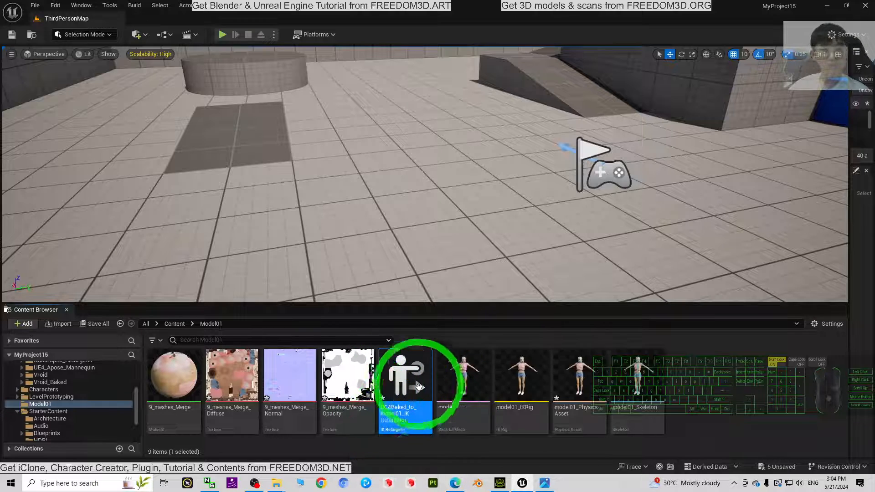
left_click(776, 378)
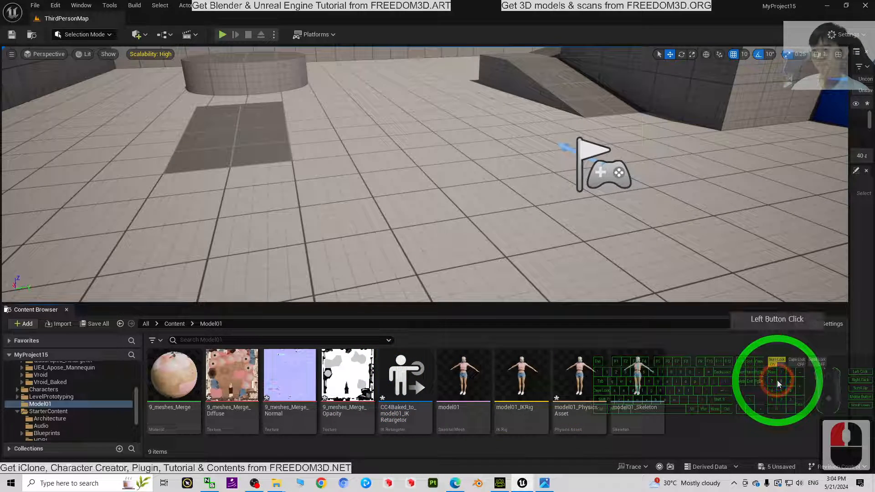
double_click(404, 376)
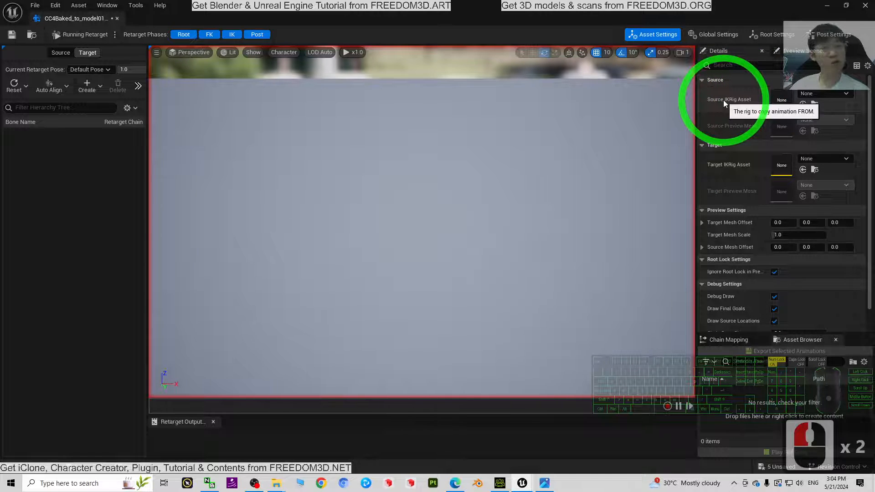
left_click(808, 92)
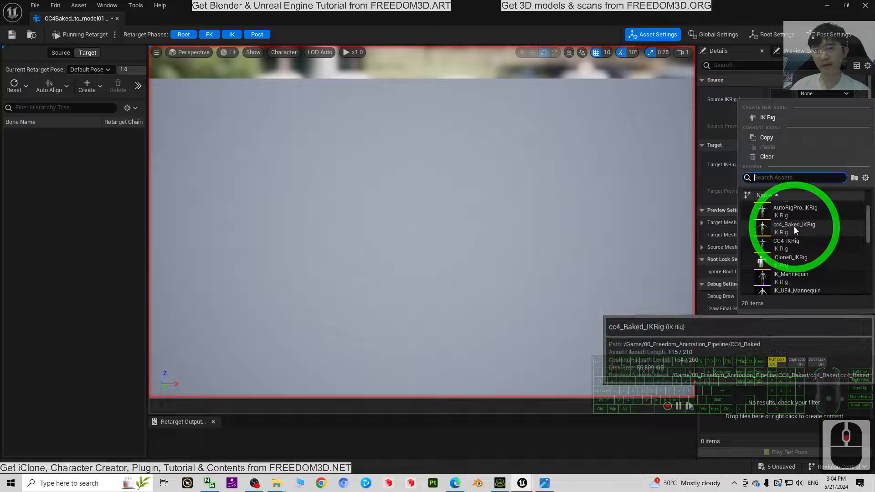
left_click(794, 226)
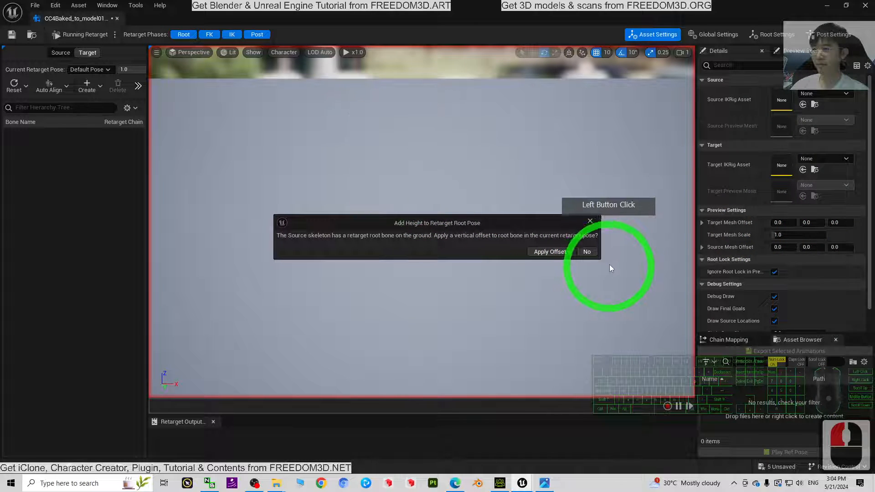
left_click(592, 254)
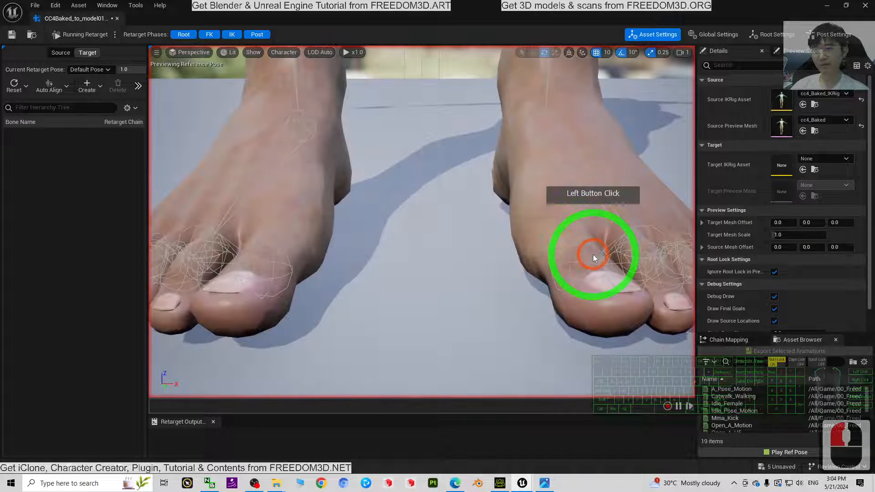
Step: Assign model01_IKRig as the target IK rig, declining the root height offset
scroll(519, 230, "down", 9)
right_click_drag(515, 228, 704, 170)
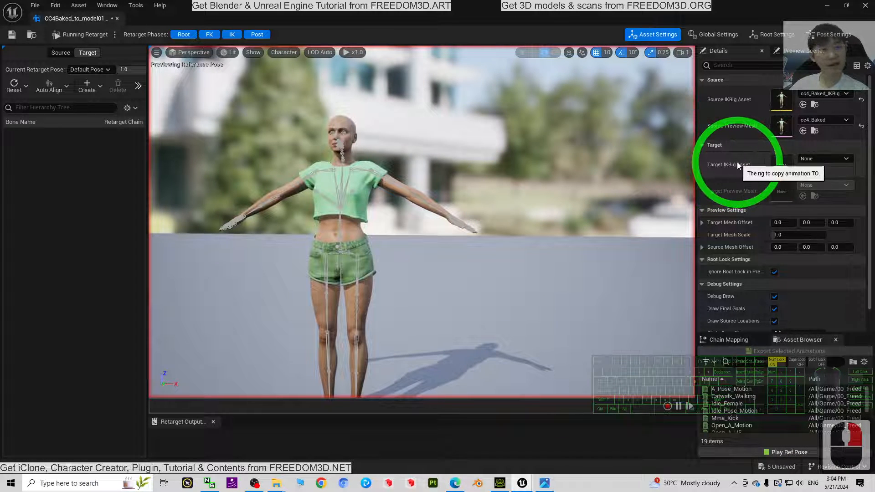
left_click(816, 160)
scroll(806, 307, "down", 12)
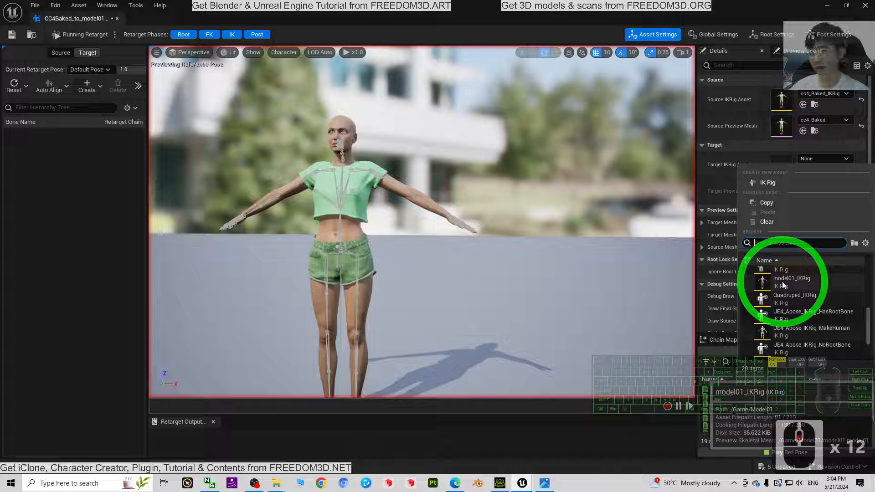
left_click(782, 280)
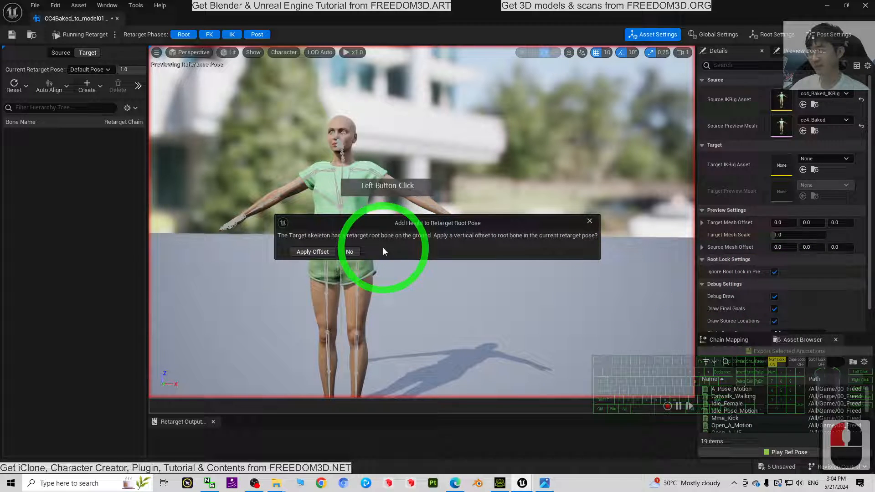
left_click(350, 251)
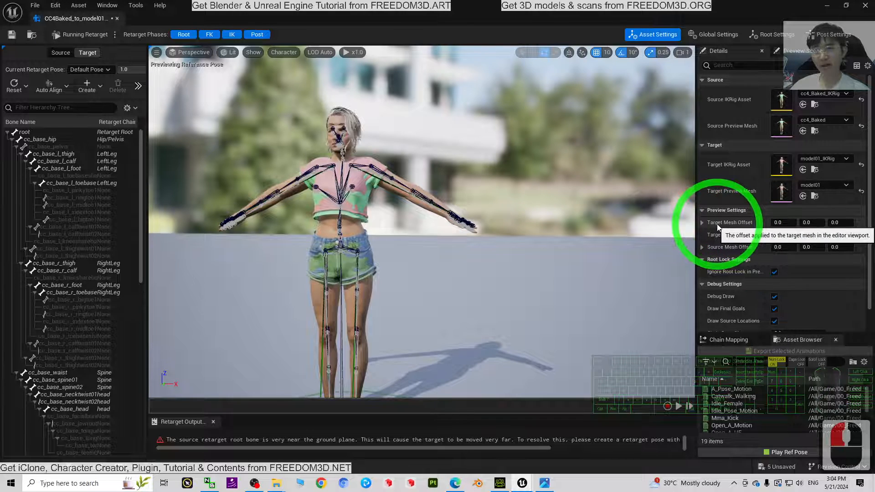
Step: Set the target mesh offset to 150 along X so the two characters stand side by side
left_click(780, 223)
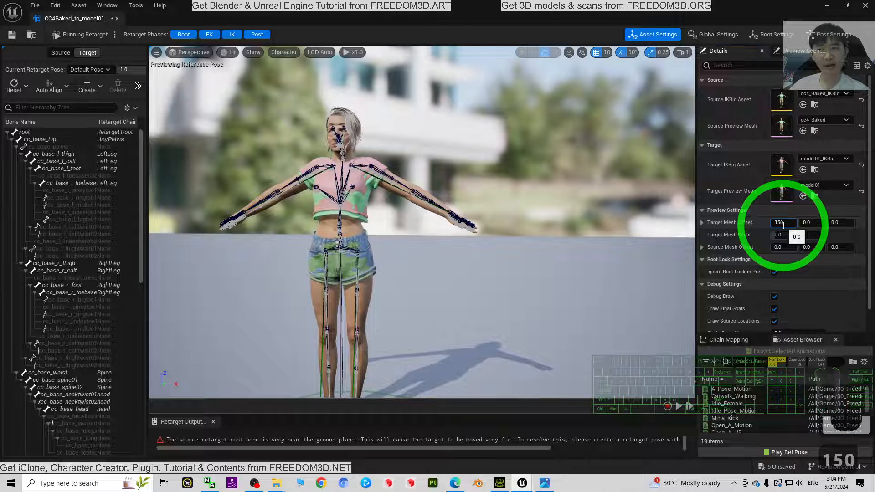
type("150")
key("Return")
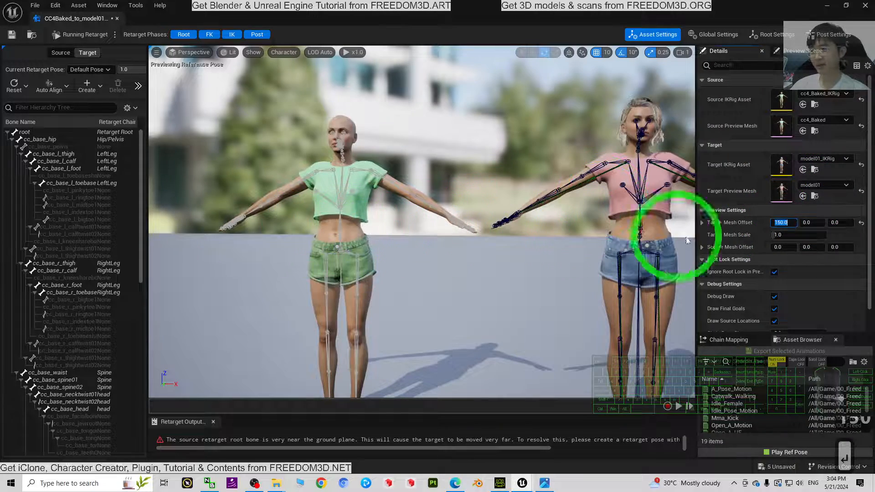
right_click_drag(409, 250, 529, 266)
Step: Review the retargeter's chain mapping between target and source chains, from the root down to the fingers
left_click(736, 341)
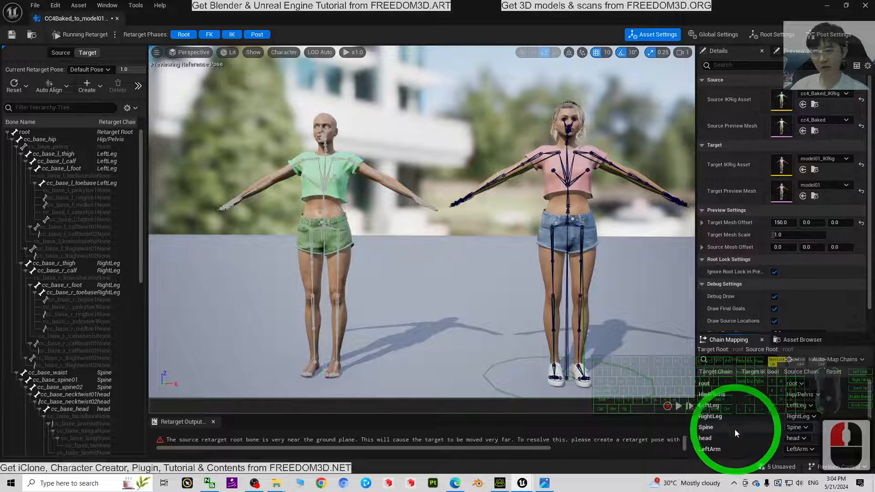
scroll(777, 442, "down", 4)
scroll(778, 446, "down", 10)
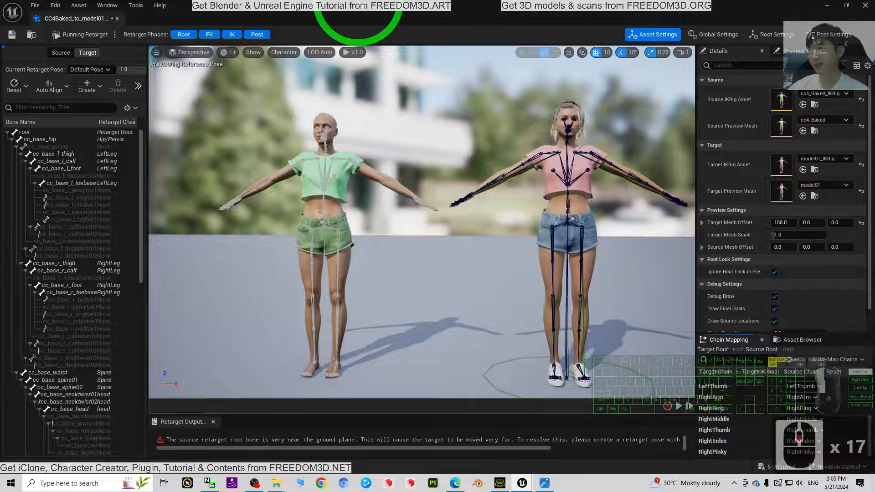
Step: Switch to the Edge browser, view the Freedom Animation Pipeline V8.7 plugin page, and return to Unreal Editor
left_click_drag(360, 2, 418, 0)
left_click(455, 484)
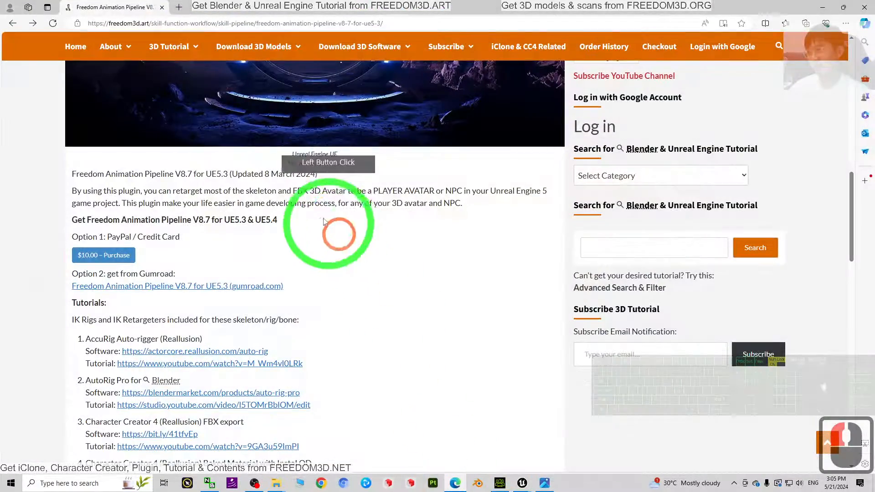
scroll(407, 305, "up", 12)
scroll(381, 316, "down", 3)
left_click(322, 293)
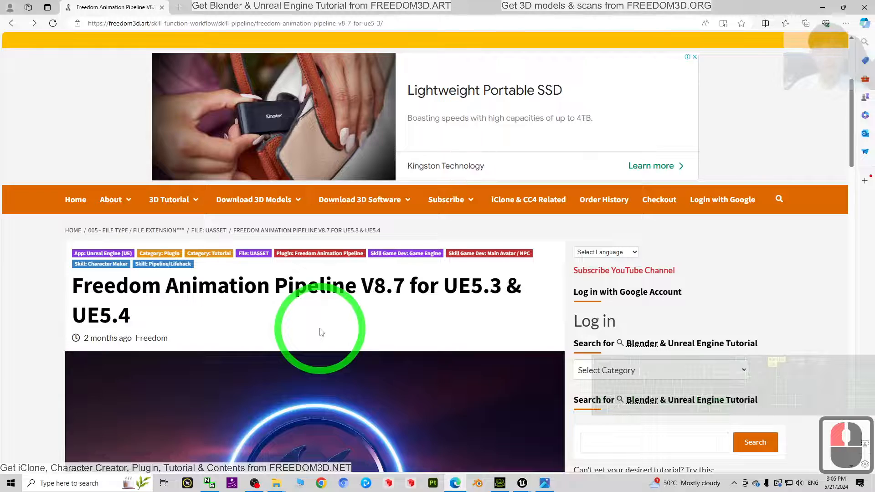
left_click(822, 7)
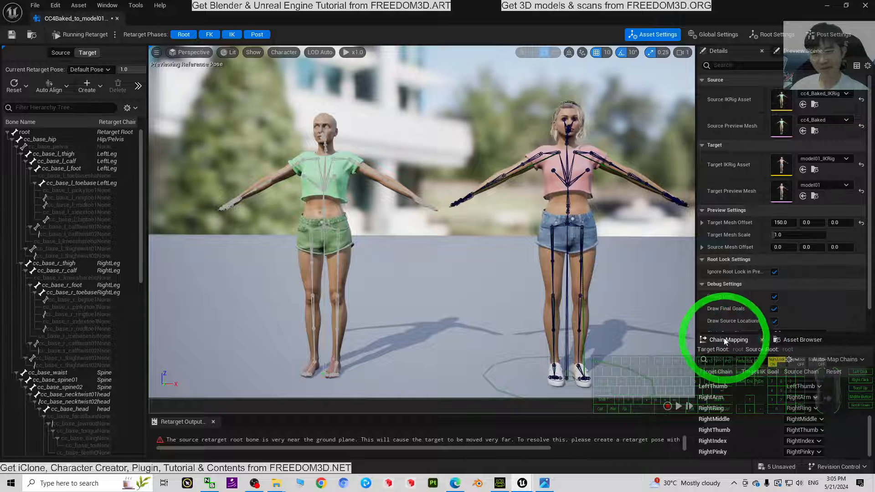
Step: Set the FK translation mode of the root chain to Globally Scaled in the chain mapping settings
left_click(754, 402)
scroll(750, 410, "up", 17)
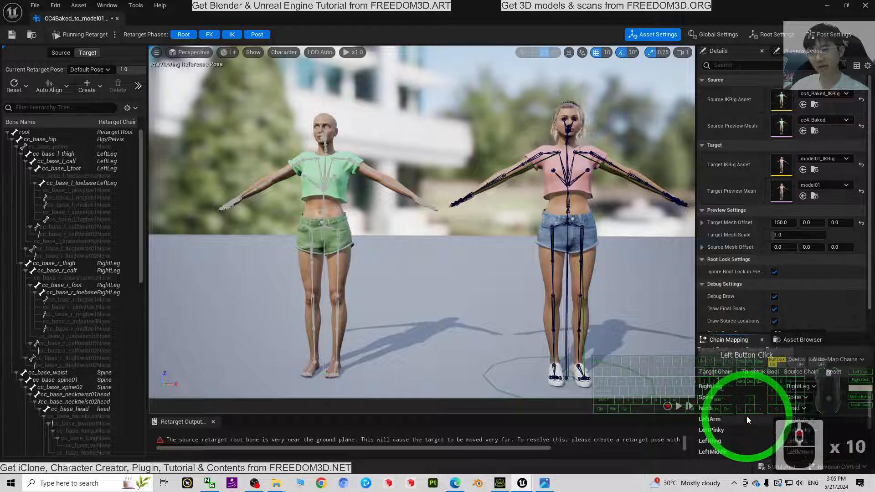
left_click(724, 384)
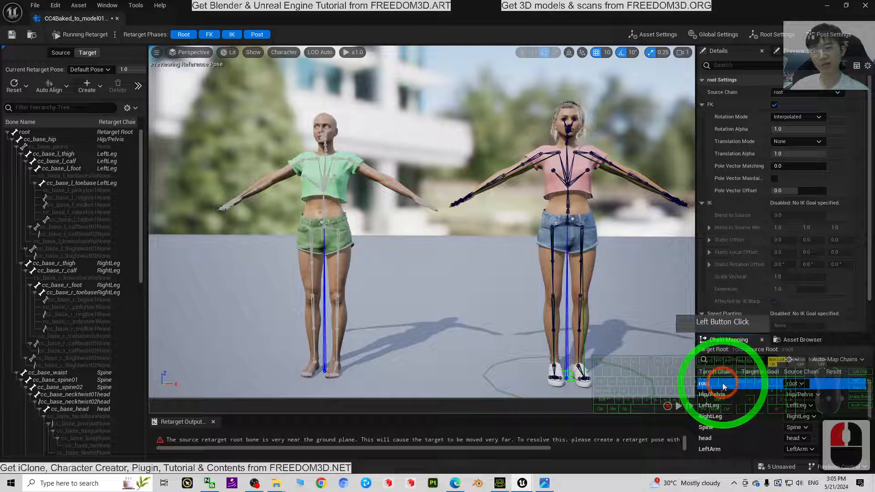
left_click(720, 343)
left_click(720, 344)
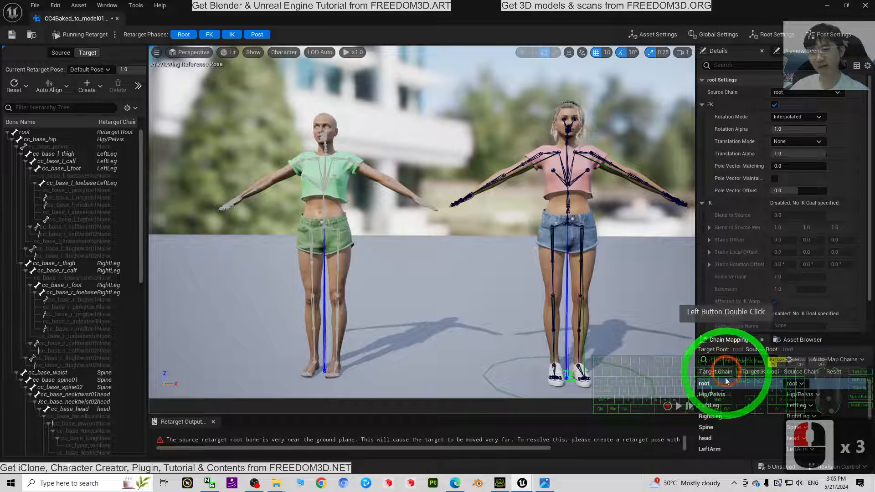
left_click(724, 385)
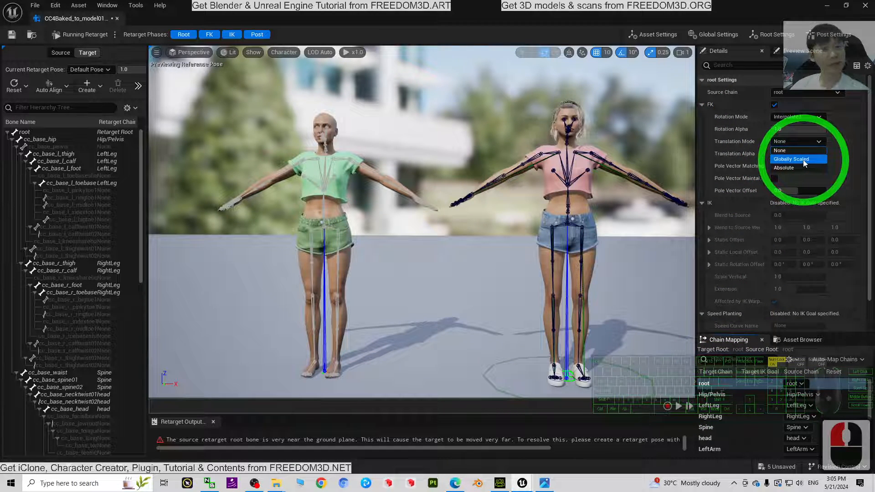
Step: Try Globally Scaled as the Hip/Pelvis chain's FK translation mode, and set it to Absolute instead
left_click(717, 399)
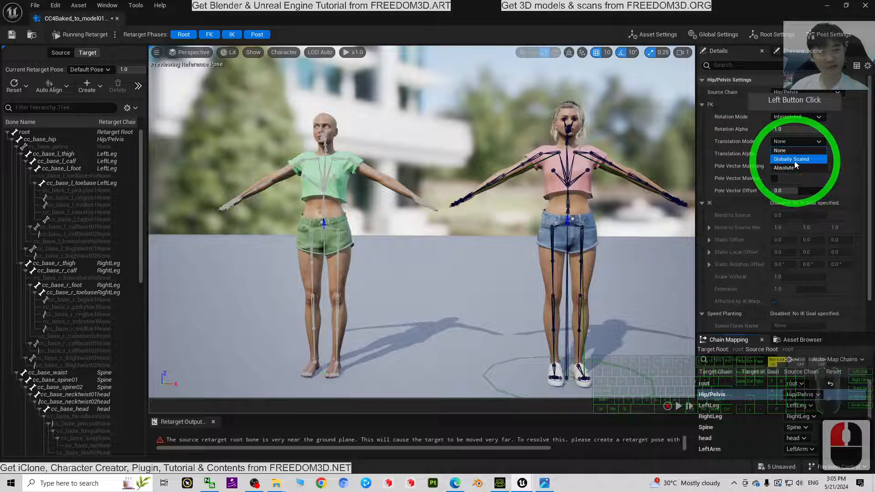
left_click(796, 165)
left_click(722, 395)
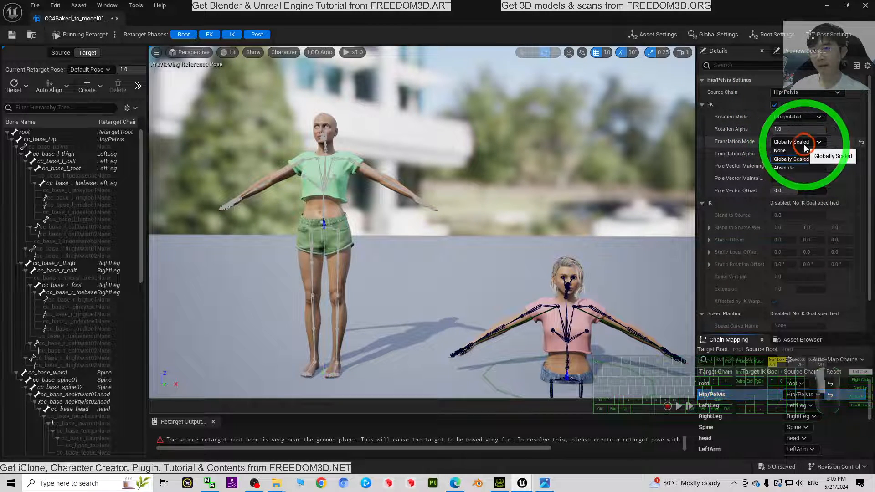
left_click(785, 168)
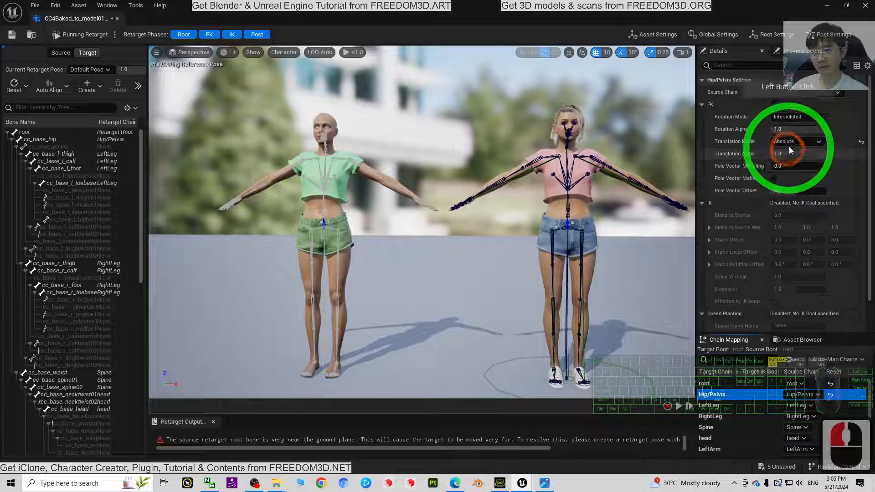
Step: Set the FK translation mode of the root chain to Absolute
left_click(706, 383)
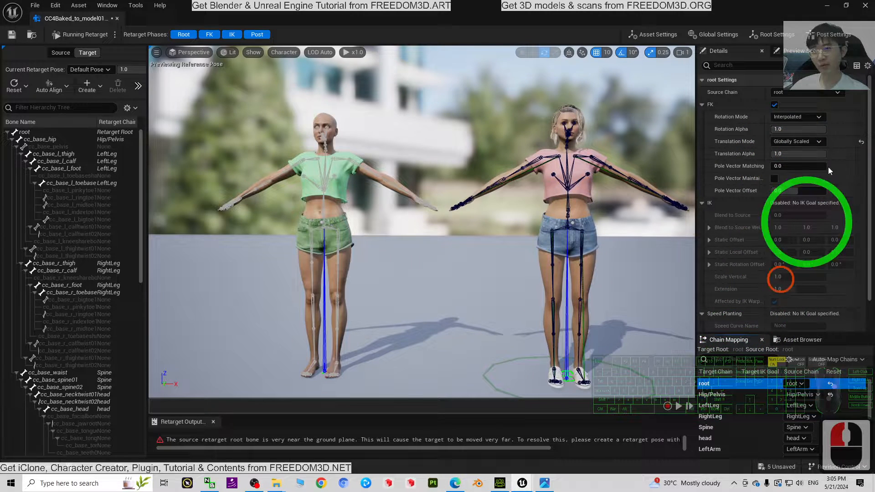
left_click(796, 141)
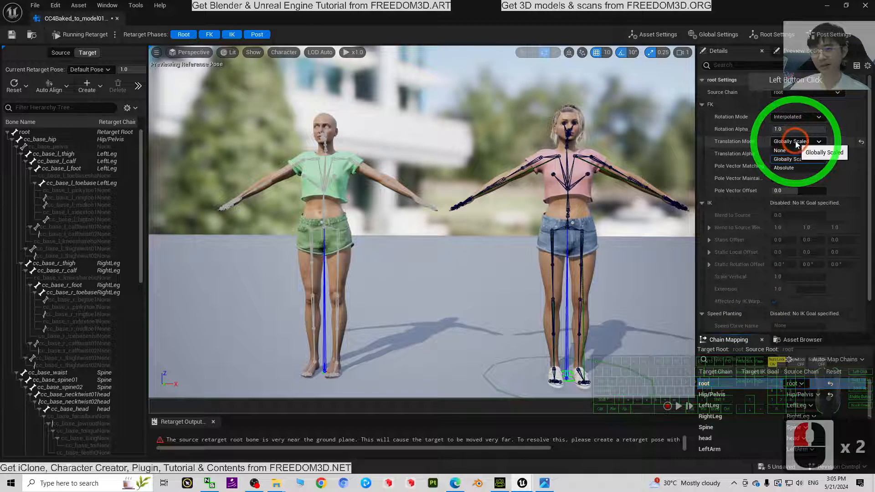
left_click(791, 169)
left_click(708, 384)
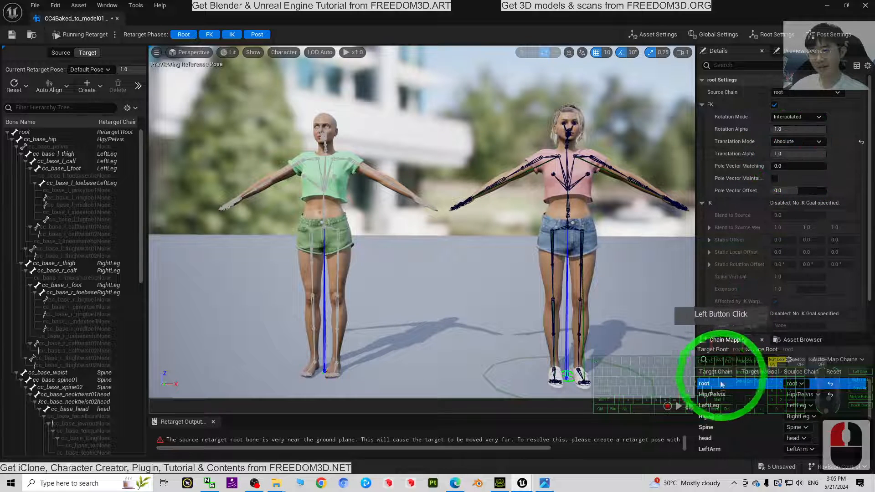
Step: Recheck that the root and Hip/Pelvis chains both use the Absolute translation mode, and save the retargeter asset
left_click(712, 395)
left_click(709, 385)
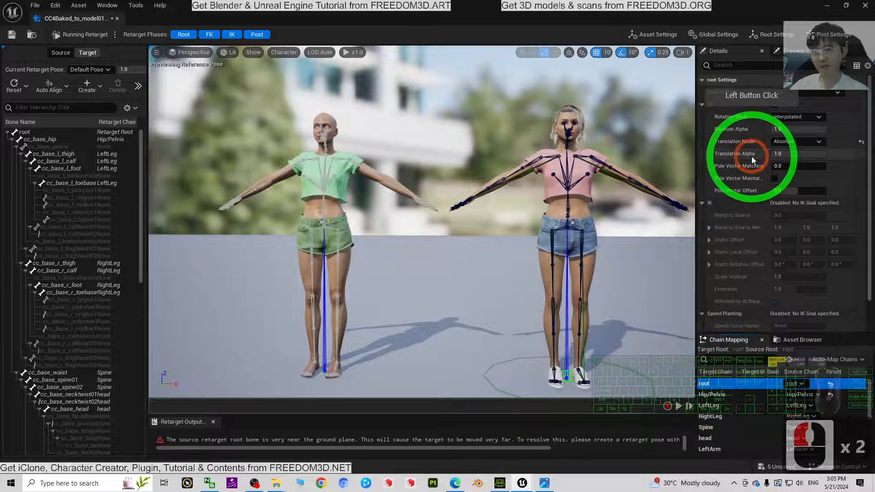
left_click(796, 145)
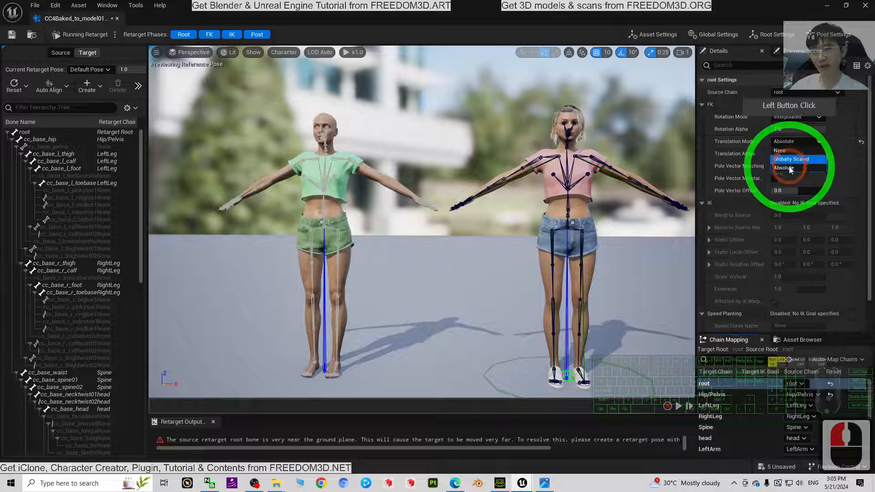
left_click(712, 395)
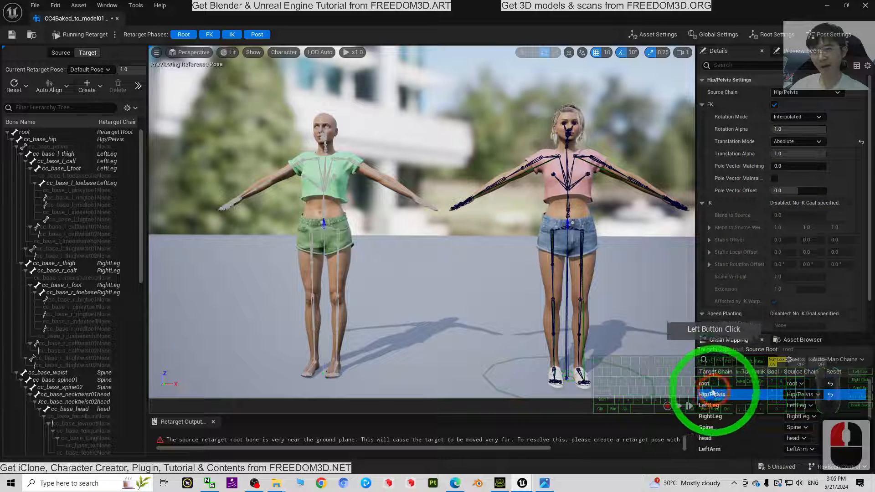
left_click(784, 142)
left_click(786, 168)
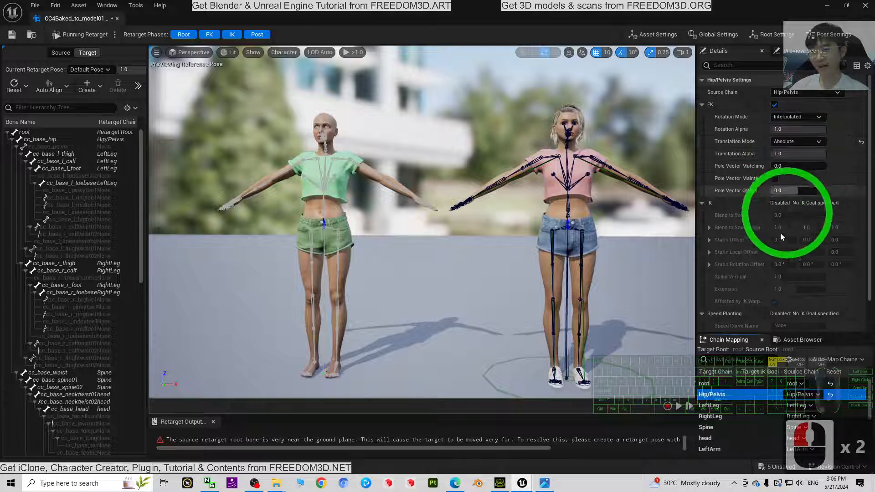
left_click(11, 34)
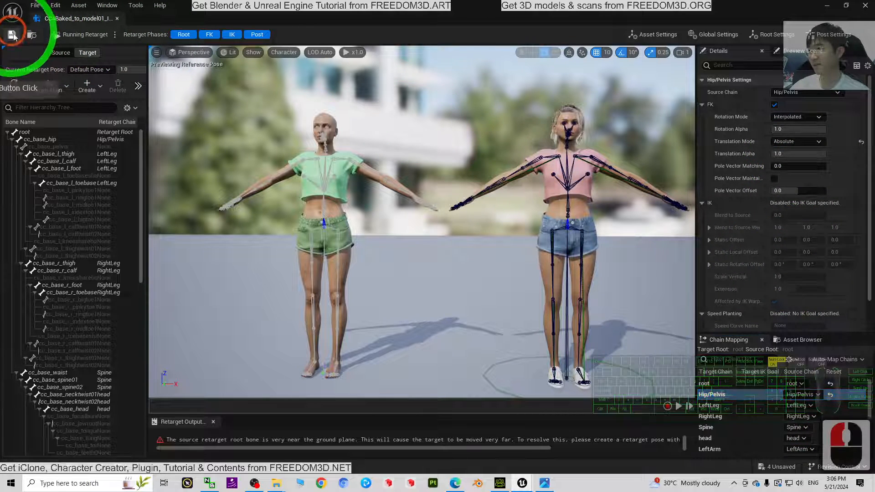
Step: Preview the Mma_Kick animation on the source and target characters, and pause its playback
left_click(796, 341)
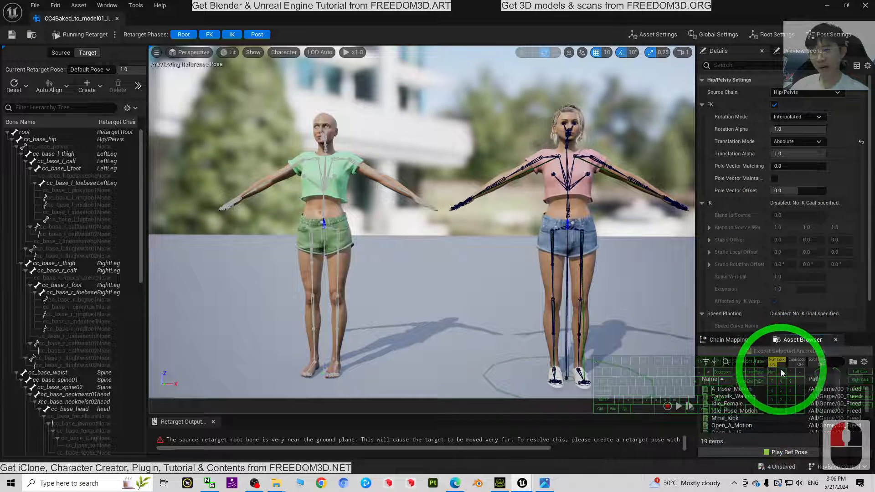
mouse_move(728, 398)
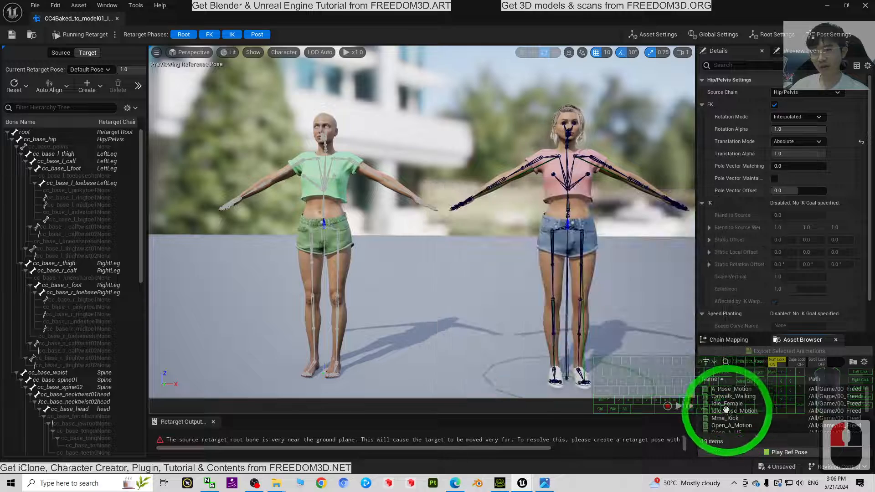
mouse_move(726, 420)
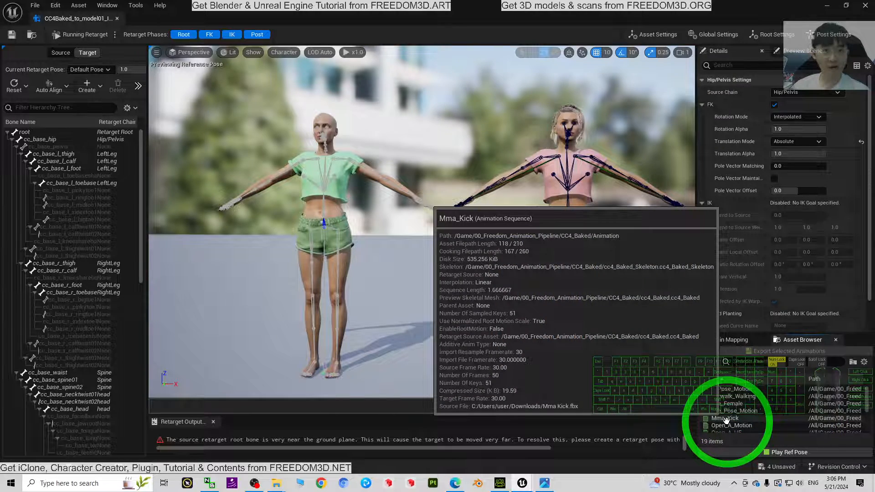
left_click(726, 420)
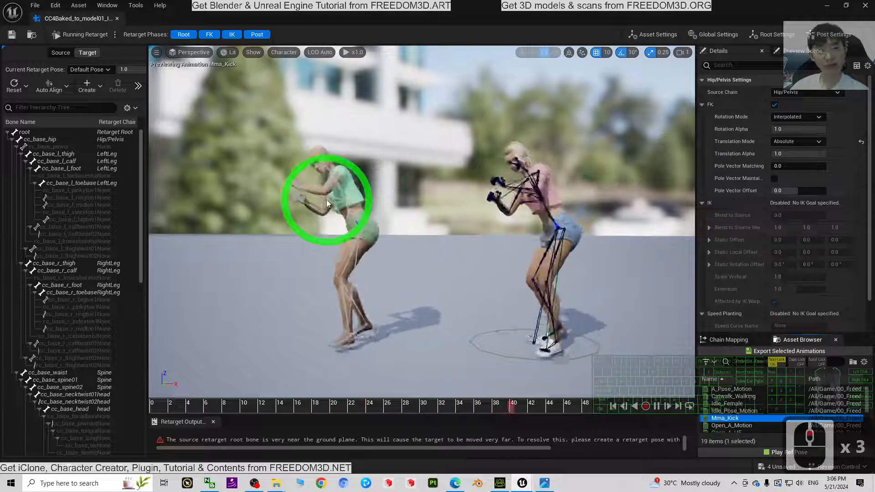
left_click(657, 406)
Step: Preview the SampleDance animation with both characters in view, pause it and return to the first frame
scroll(745, 416, "down", 2)
scroll(743, 415, "down", 2)
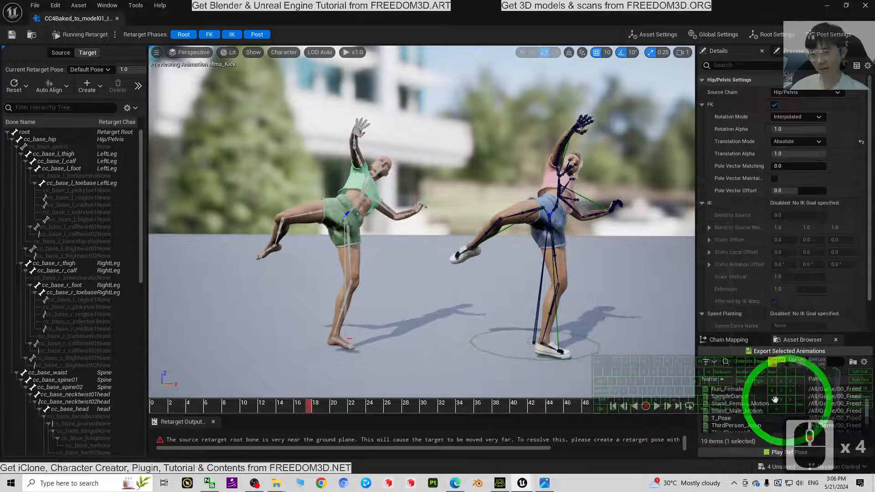
double_click(728, 398)
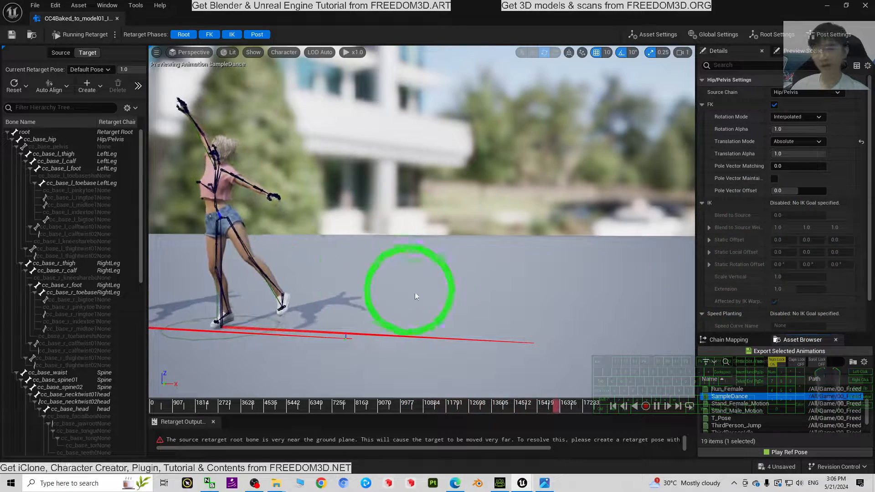
right_click_drag(414, 291, 402, 278)
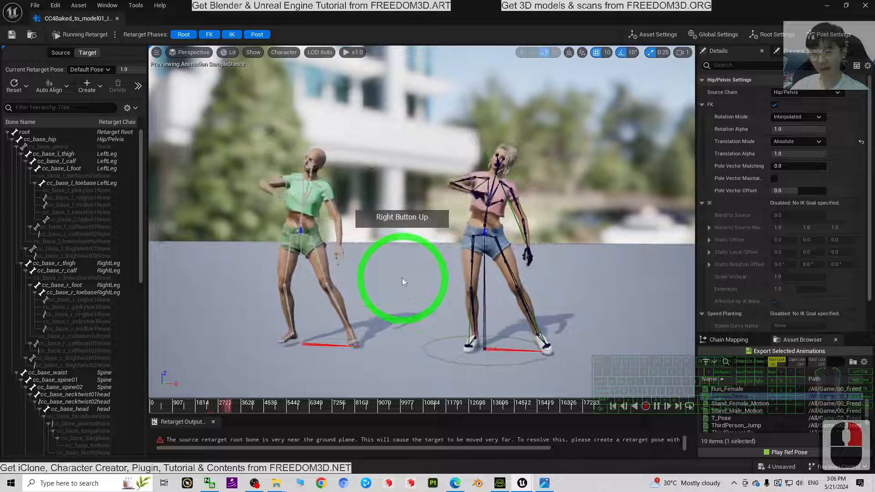
left_click(656, 407)
left_click(613, 407)
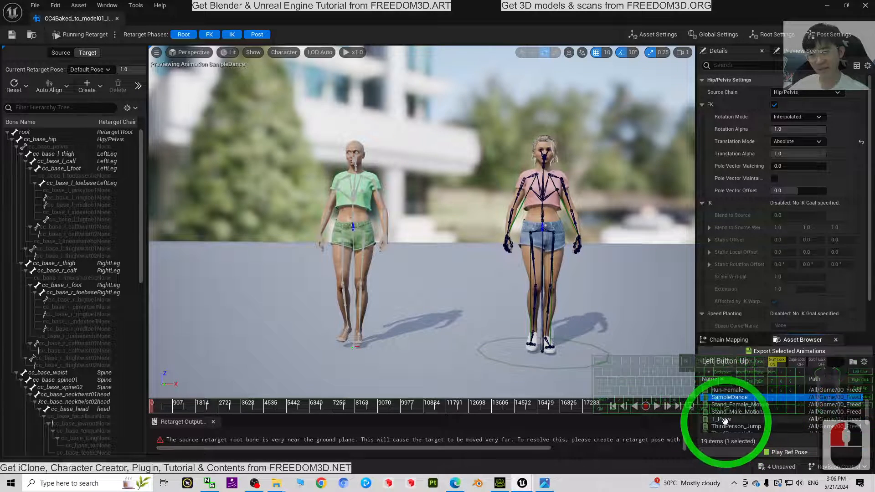
Step: Preview the T_Pose animation, and select all animations from A_Pose_Motion through T_Pose for export
left_click(725, 420)
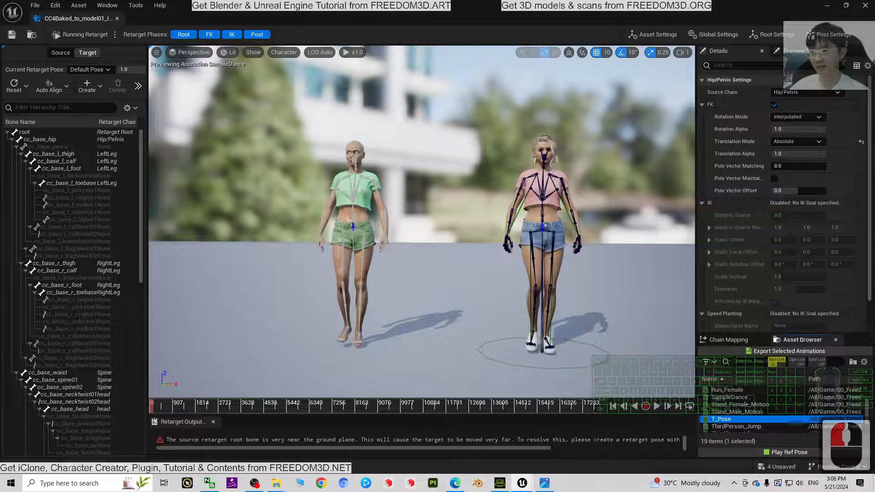
double_click(723, 419)
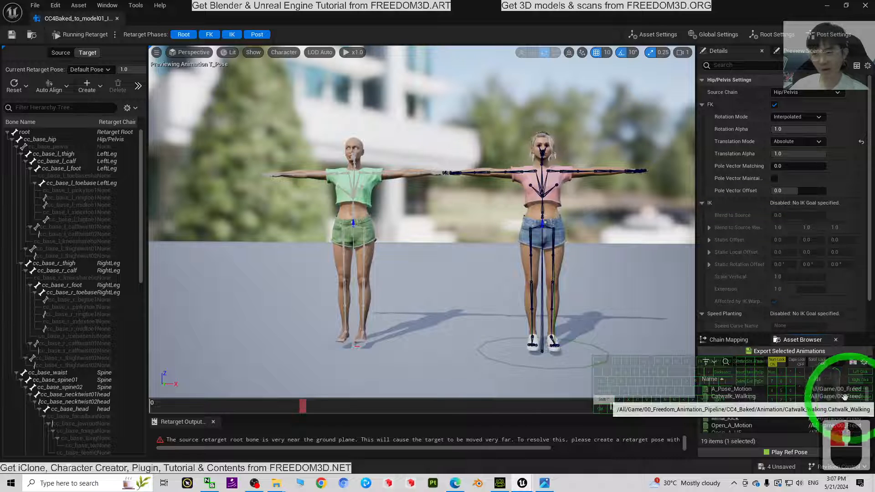
left_click(861, 390, "shift")
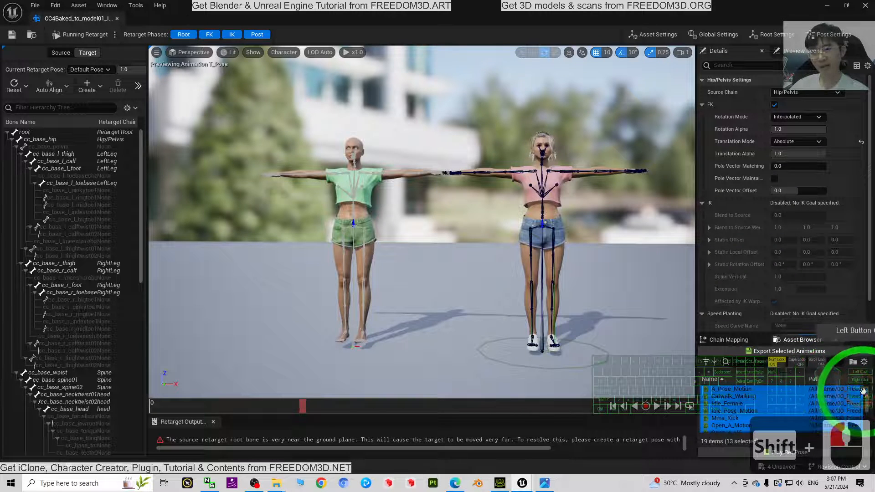
left_click_drag(867, 392, 866, 415, "shift")
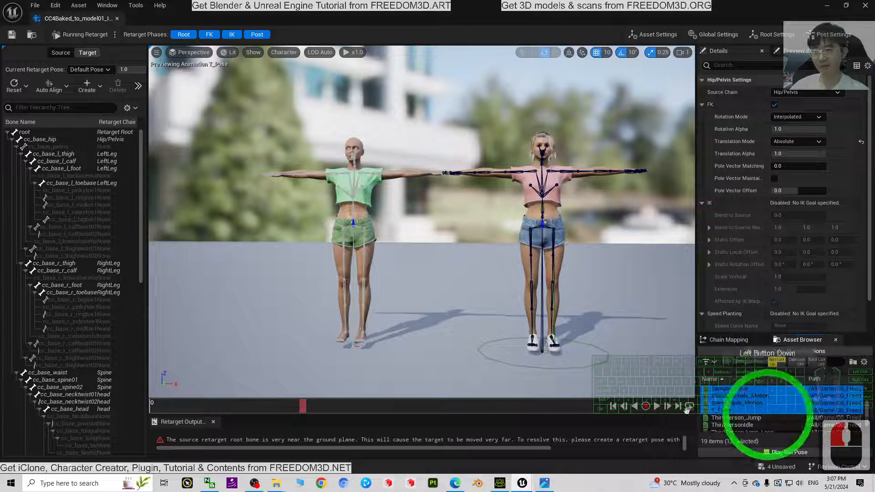
scroll(719, 396, "up", 3)
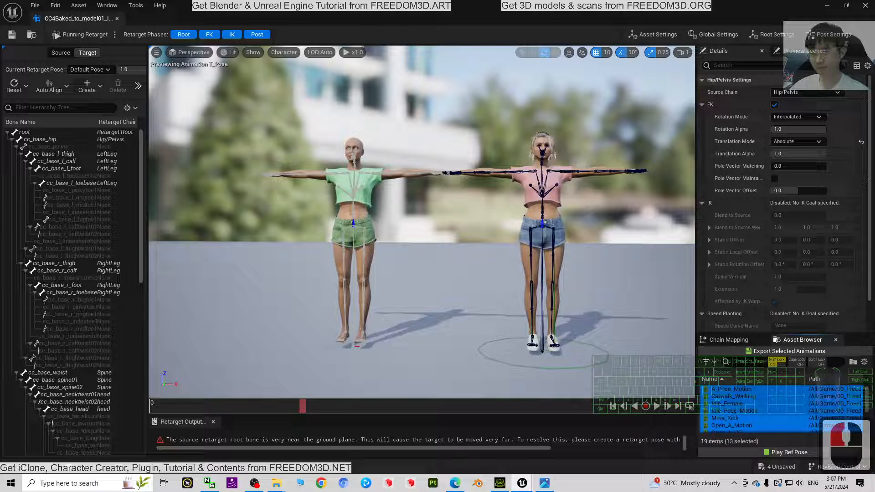
Step: Export the selected animations as retargeted copies to the Content folder, including referenced assets
left_click(779, 352)
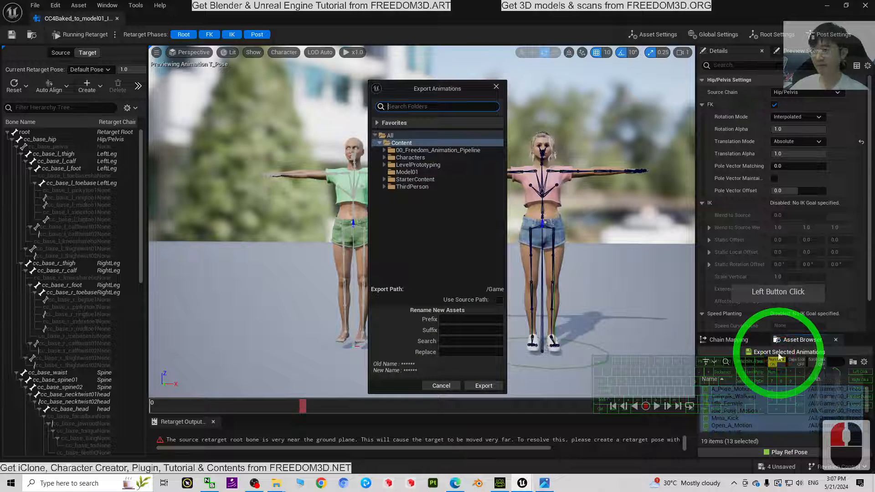
left_click(484, 386)
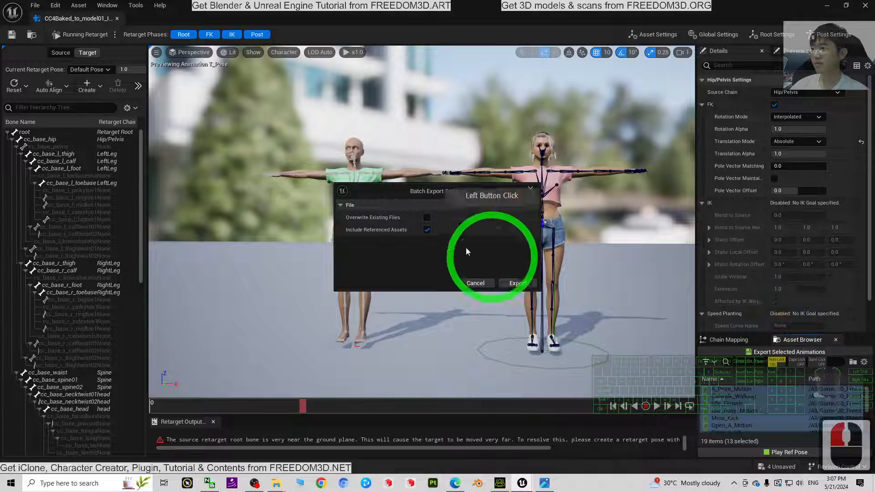
left_click(518, 283)
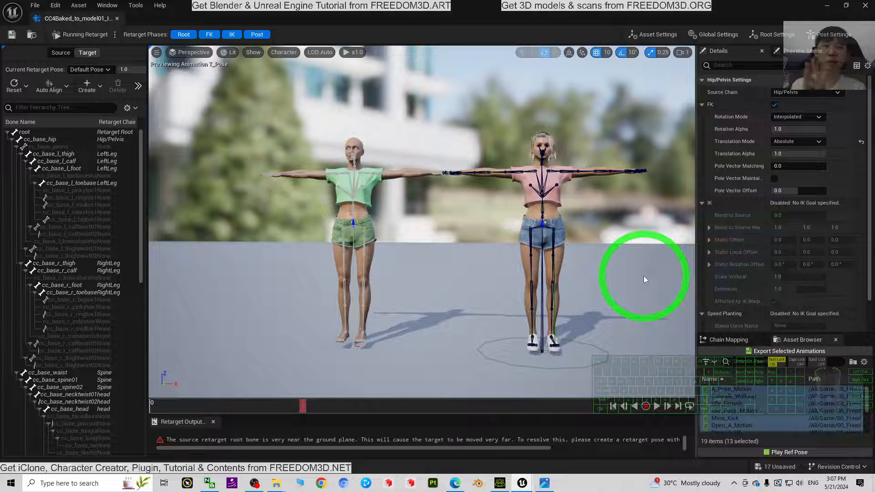
scroll(779, 407, "down", 4)
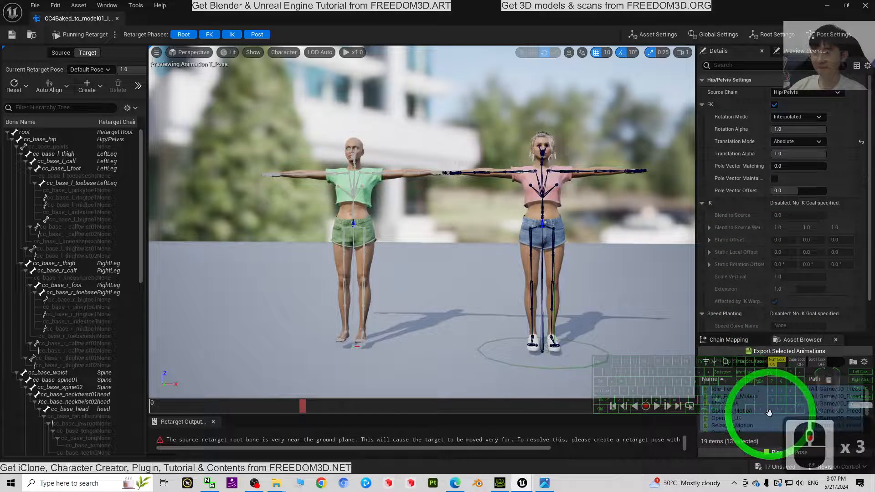
scroll(783, 406, "up", 10)
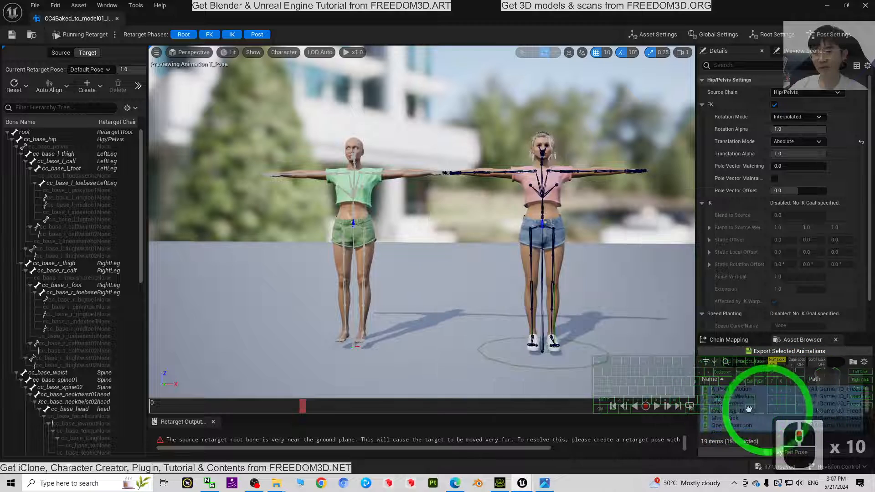
scroll(784, 408, "down", 5)
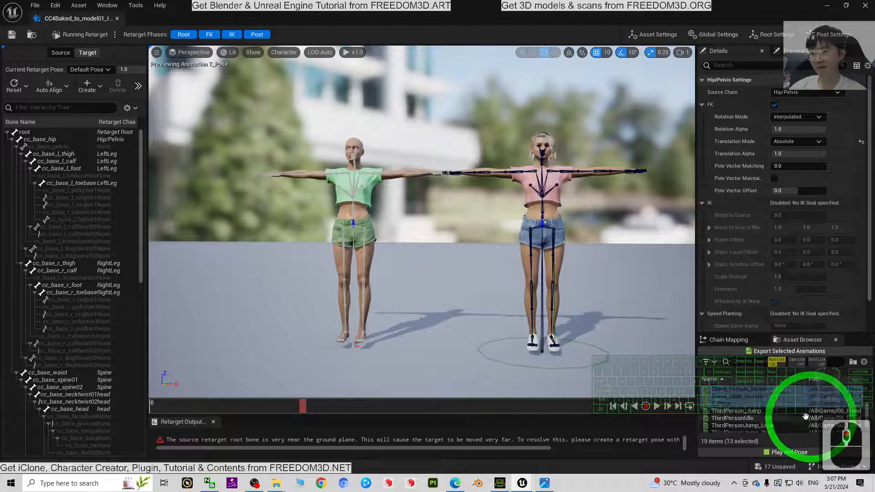
scroll(770, 415, "up", 12)
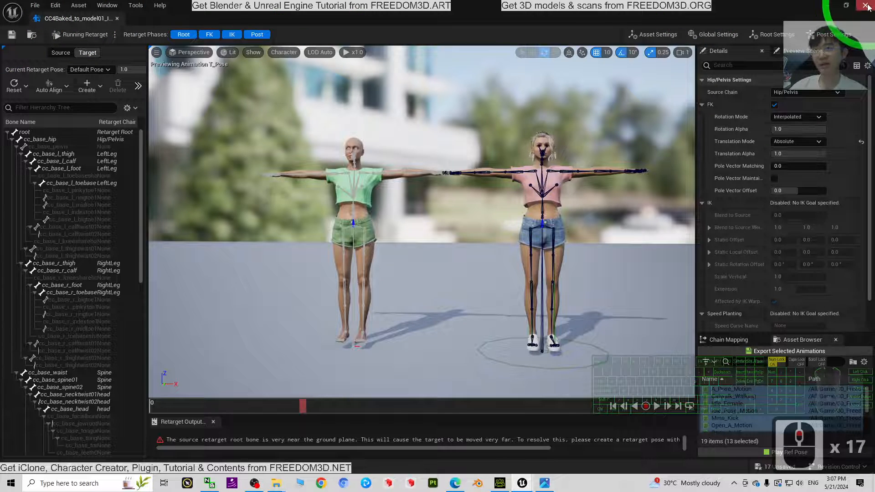
Step: Save all unsaved assets, and close the retargeter editor to return to the level editor
left_click(35, 6)
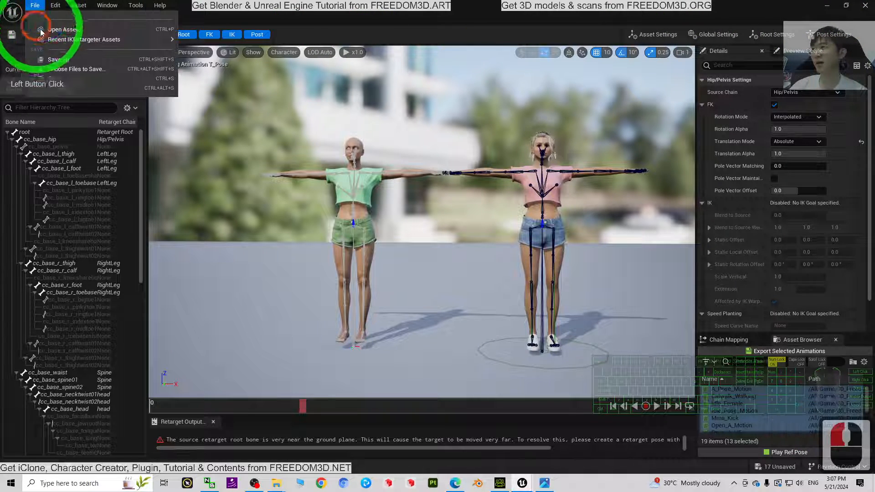
left_click(59, 60)
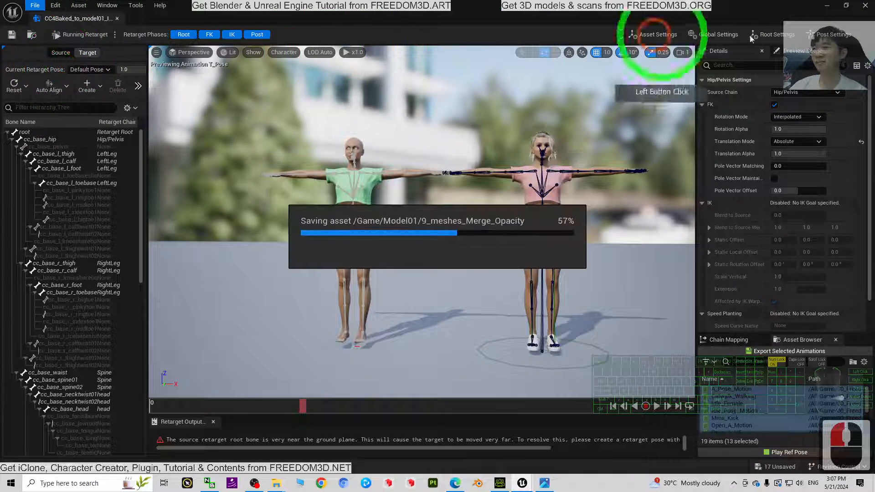
left_click(867, 9)
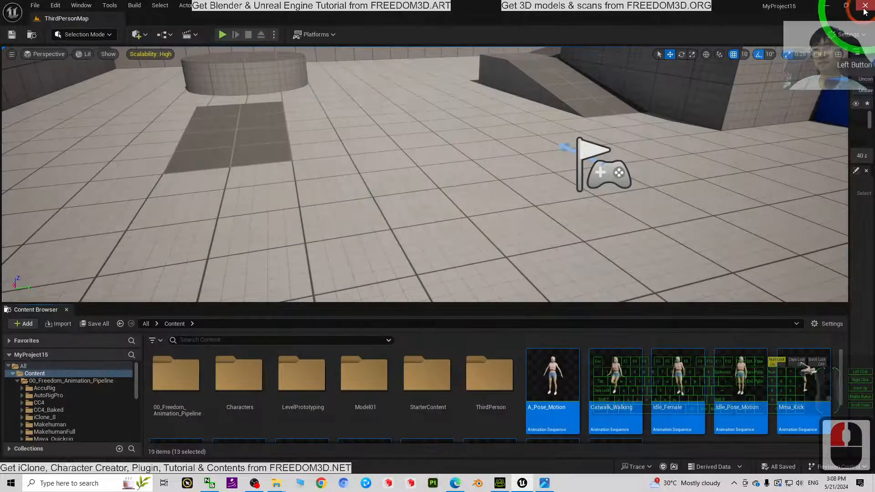
Step: Look through the exported animation sequences in the Content folder
scroll(669, 396, "down", 5)
scroll(670, 397, "up", 3)
scroll(652, 392, "up", 1)
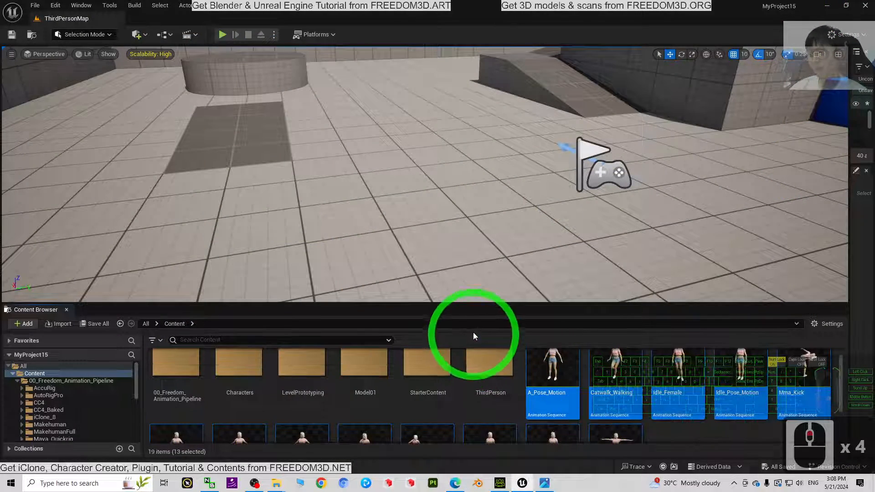
Step: Shrink the asset thumbnails and look over the retargeted animation sequences in the Content folder
left_click(169, 324)
scroll(551, 385, "down", 4)
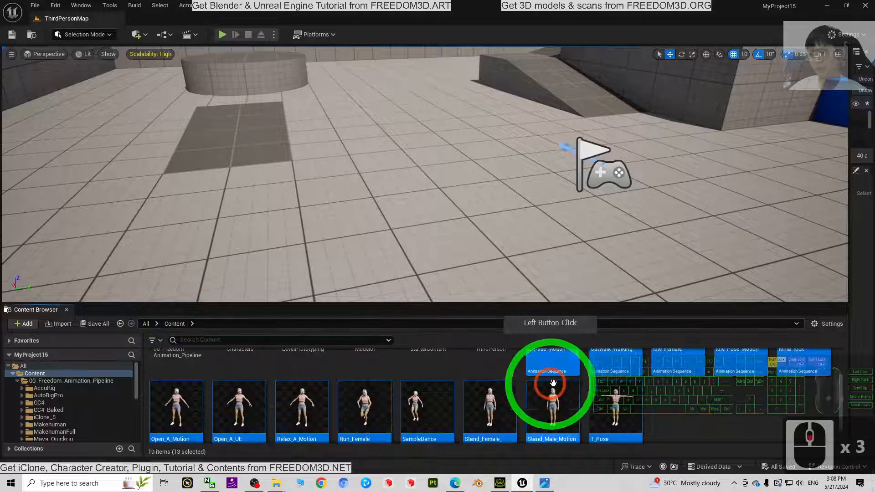
scroll(570, 420, "up", 4)
scroll(683, 397, "down", 1, "ctrl")
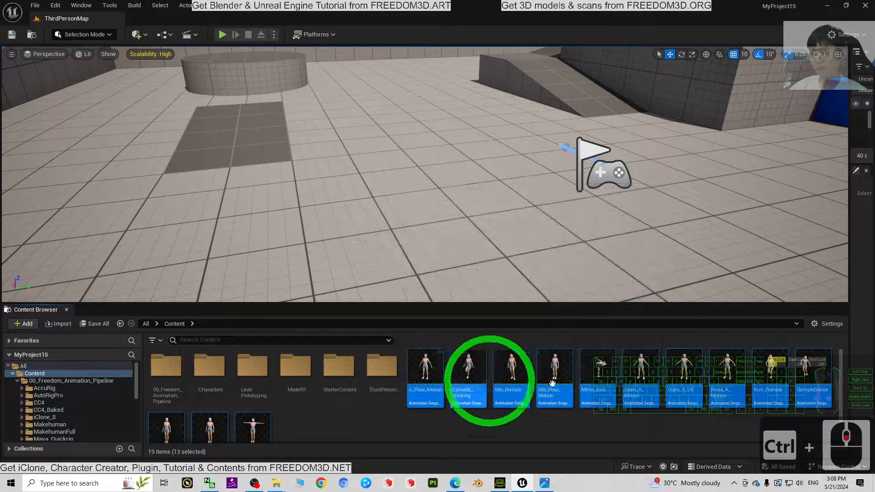
scroll(760, 394, "down", 4)
scroll(564, 417, "up", 5)
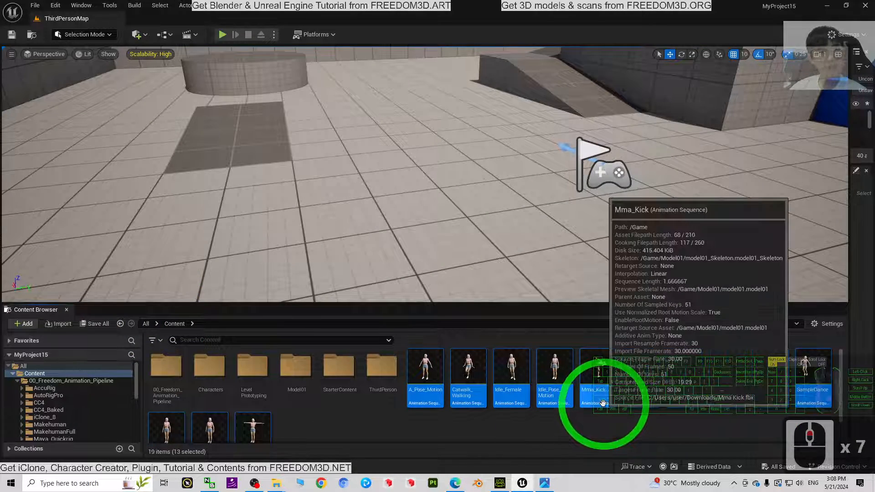
scroll(599, 403, "up", 2)
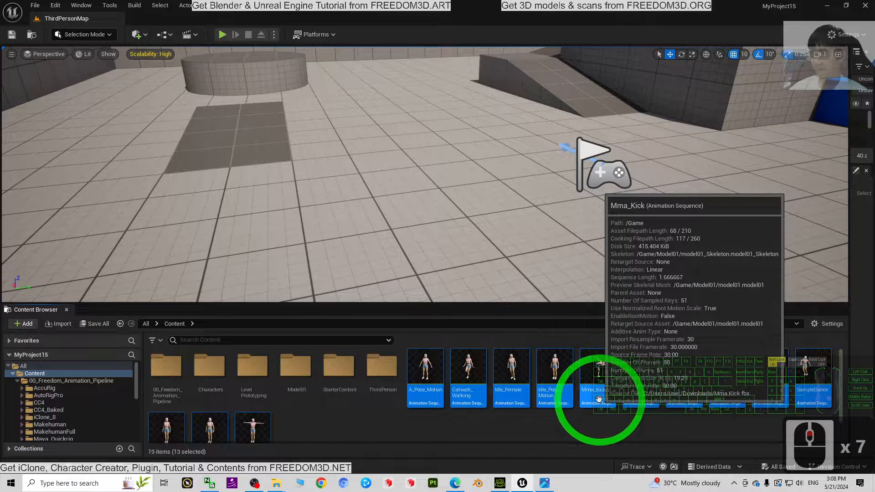
Step: In the CC4_Baked Animation folder of 00_Freedom_Animation_Pipeline, start Retarget Animations for the ThirdPerson_AnimBP_CC4Baked animation blueprint
double_click(168, 374)
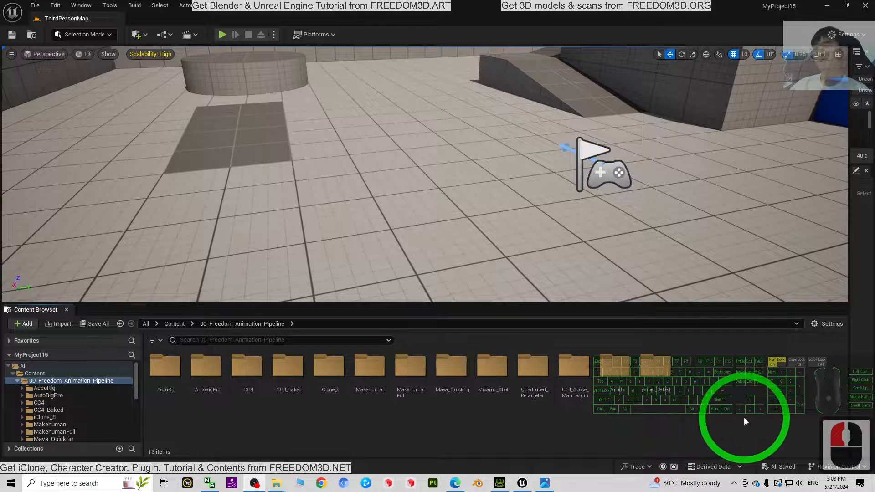
double_click(290, 368)
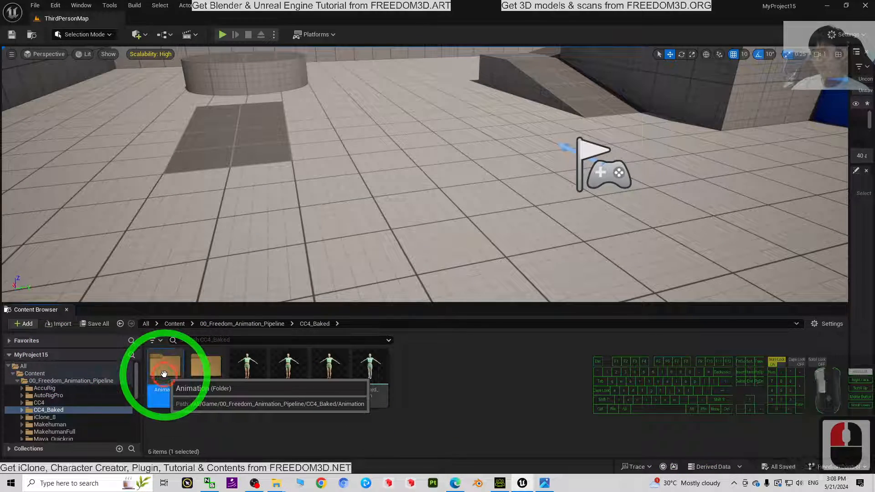
double_click(175, 388)
scroll(481, 409, "up", 2)
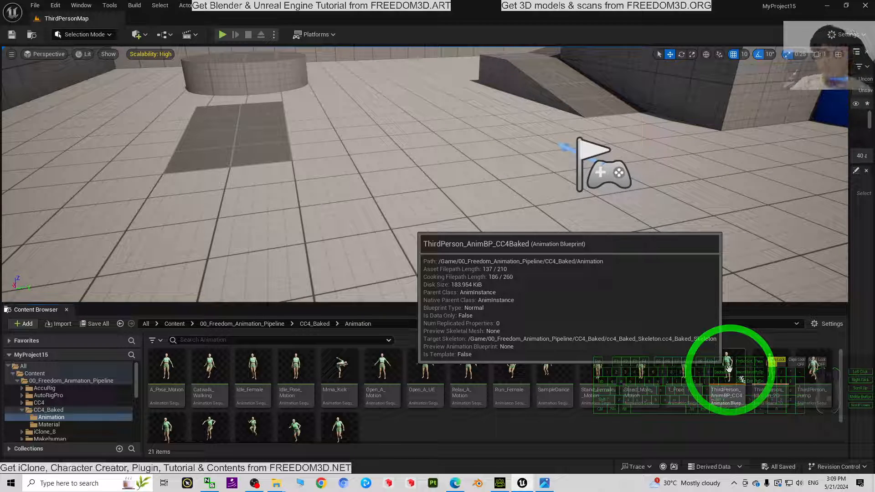
right_click(728, 370)
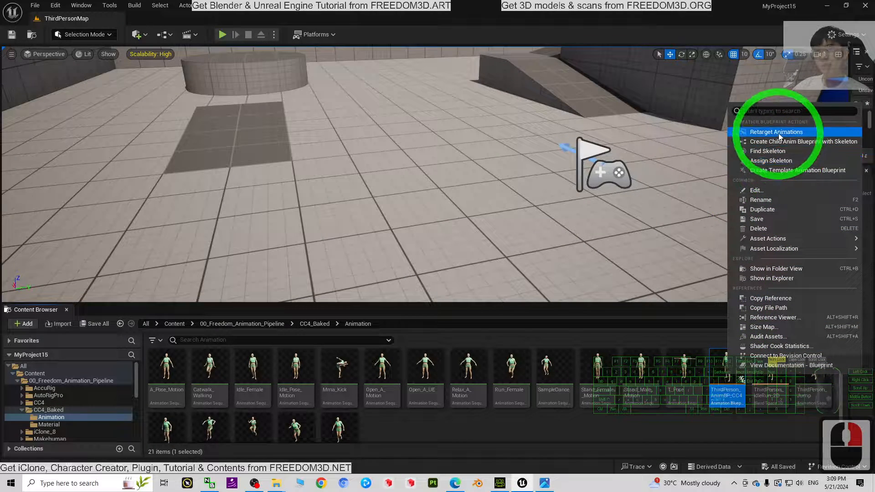
left_click(780, 133)
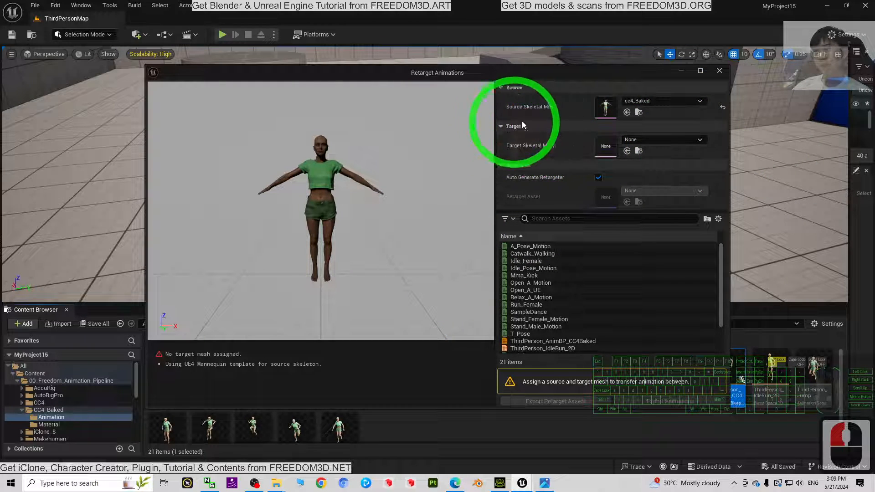
Step: Set the target skeletal mesh for retargeting to model01
left_click(701, 139)
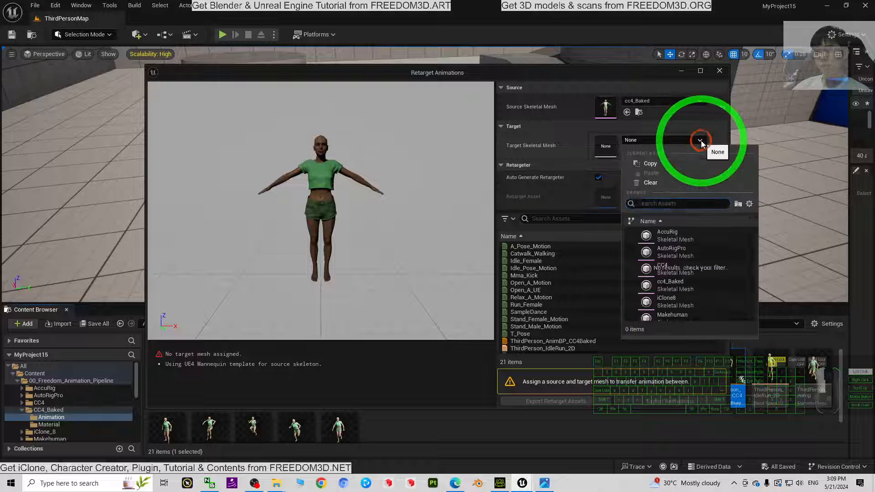
left_click_drag(753, 244, 754, 266)
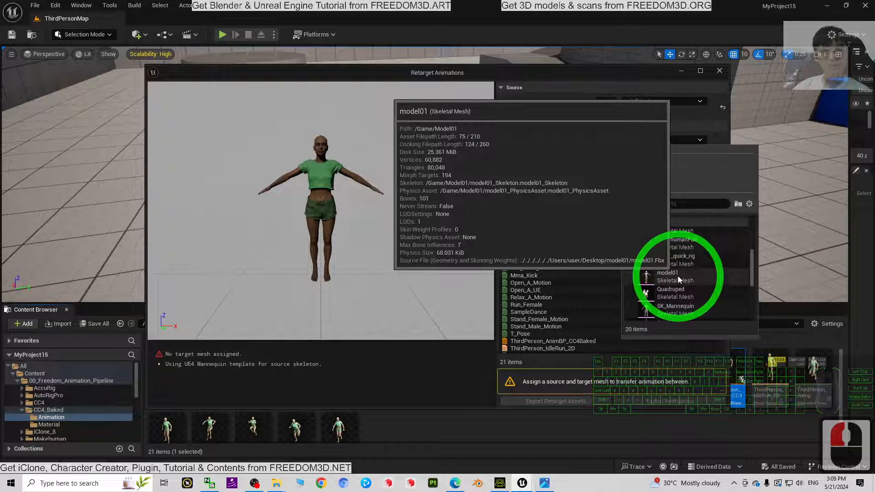
left_click(677, 277)
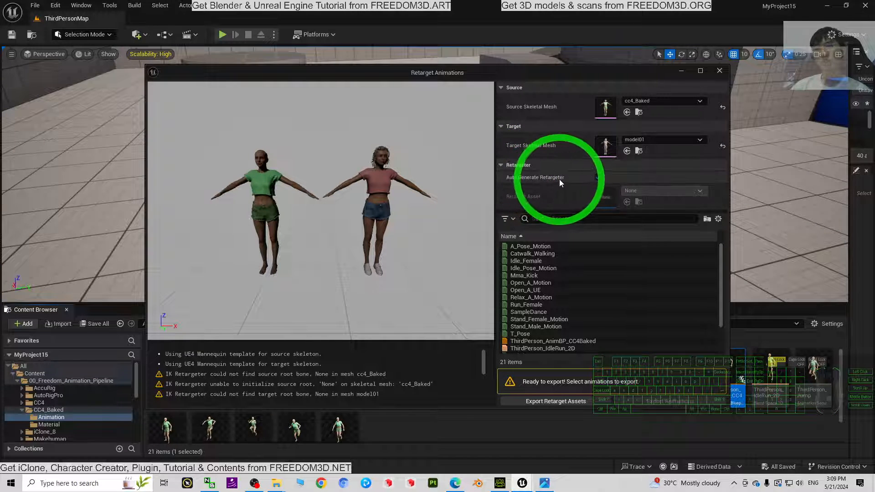
Step: Disable Auto Generate Retargeter and assign the CC4Baked_to_model01 IK Retargeter as the retarget asset
mouse_move(560, 182)
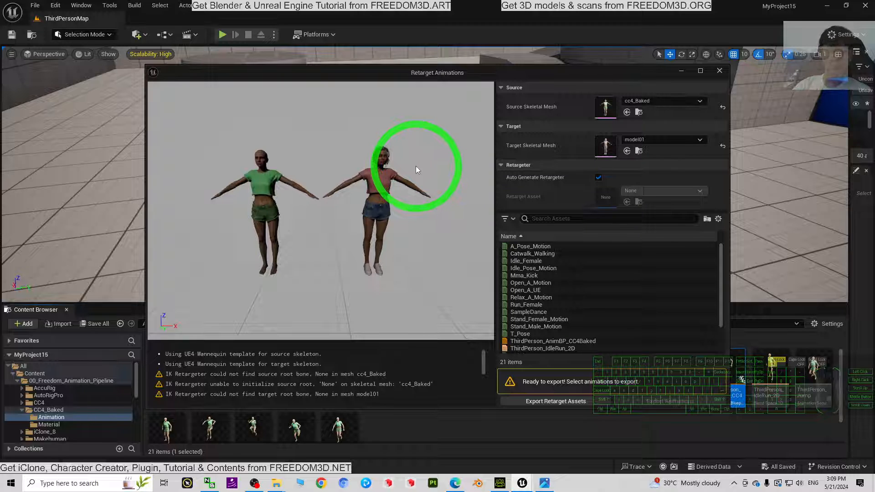
left_click(598, 177)
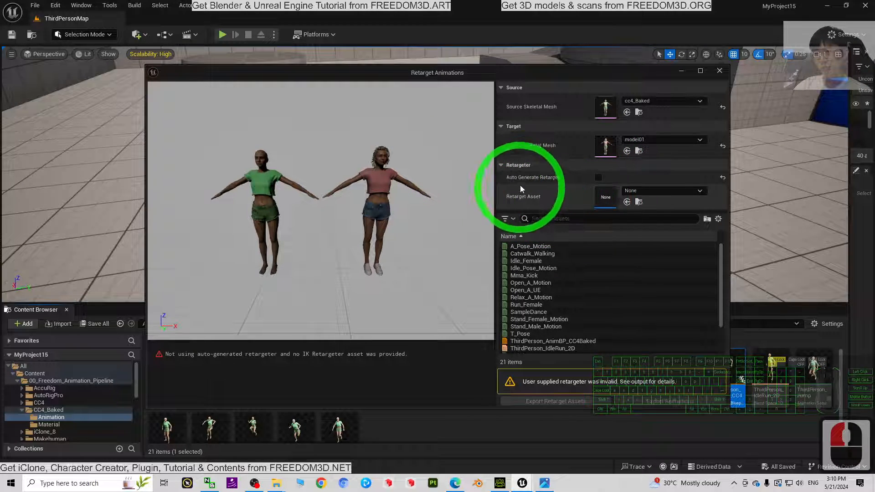
left_click(687, 190)
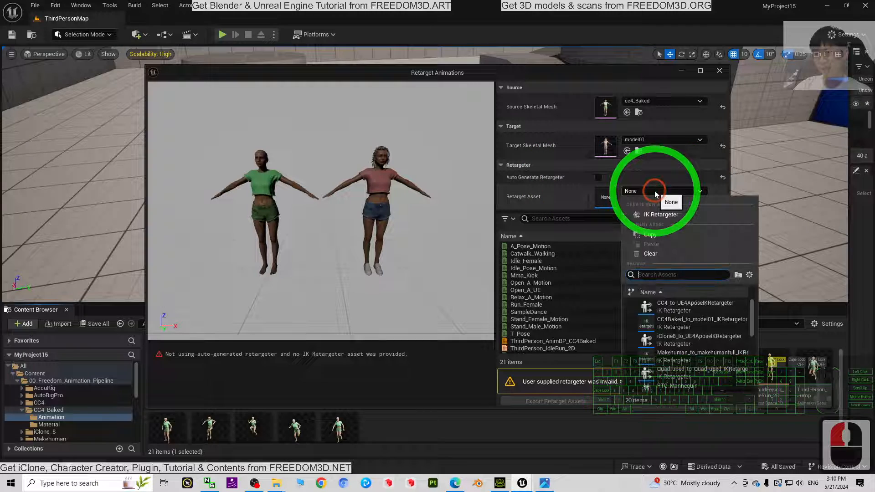
left_click(753, 314)
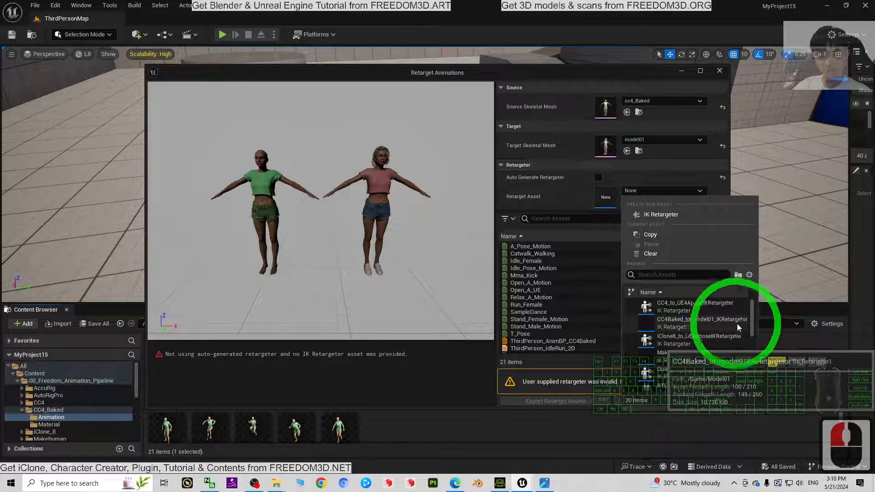
left_click(685, 319)
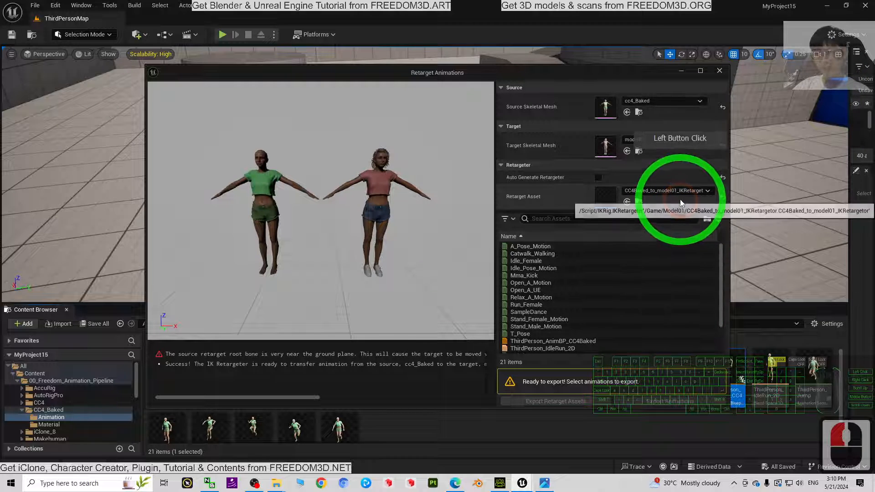
Step: Export ThirdPerson_AnimBP_CC4Baked as a retargeted copy to the Content folder, including referenced assets and without overwriting existing files
left_click(720, 252)
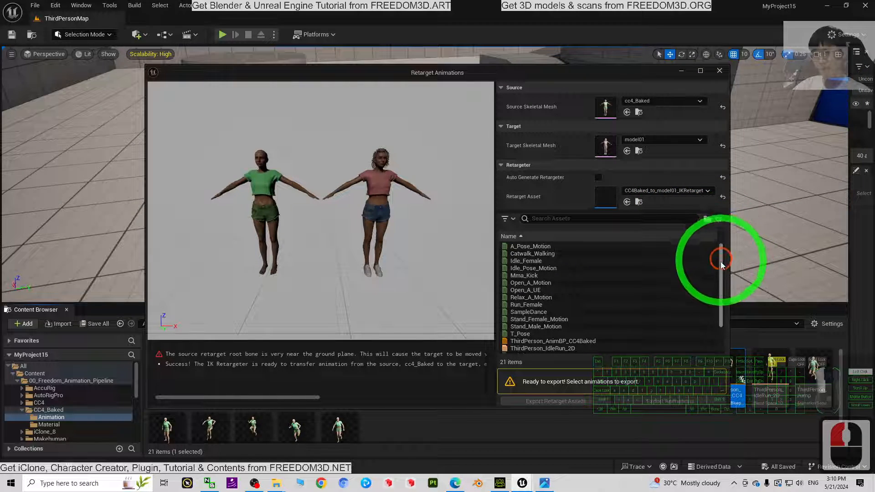
left_click_drag(721, 262, 726, 301)
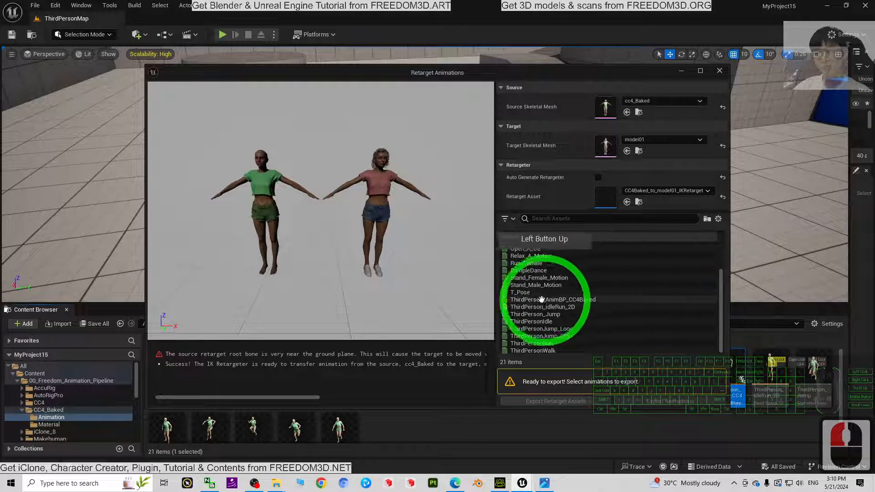
left_click(590, 300)
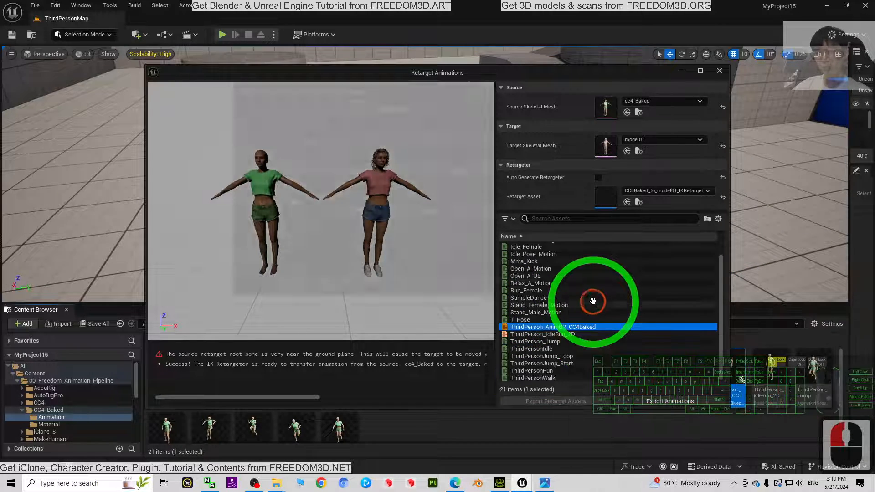
left_click(594, 328)
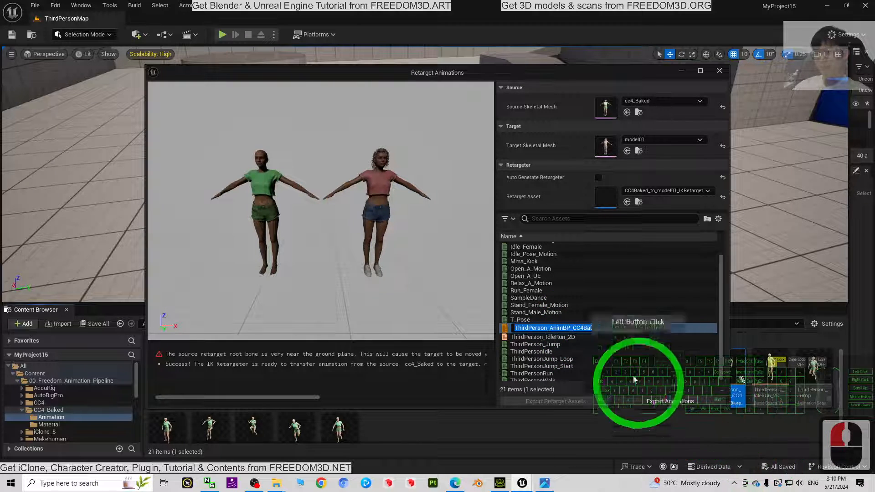
left_click(612, 326)
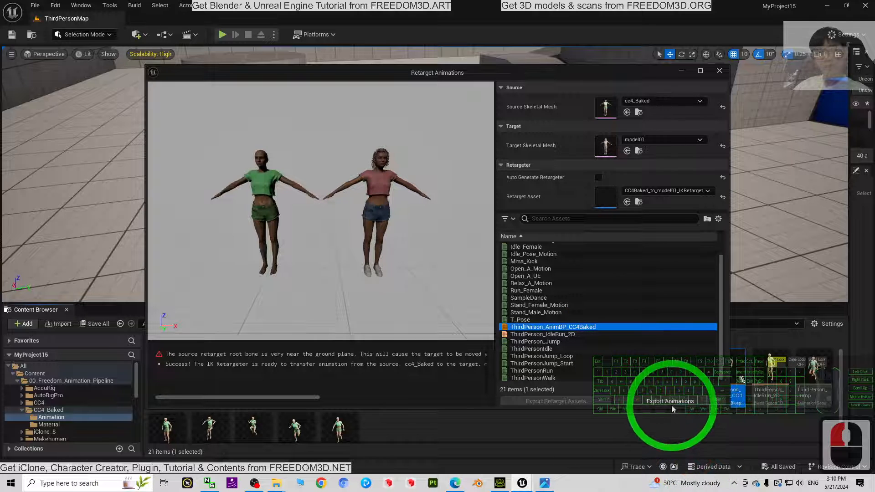
left_click(669, 402)
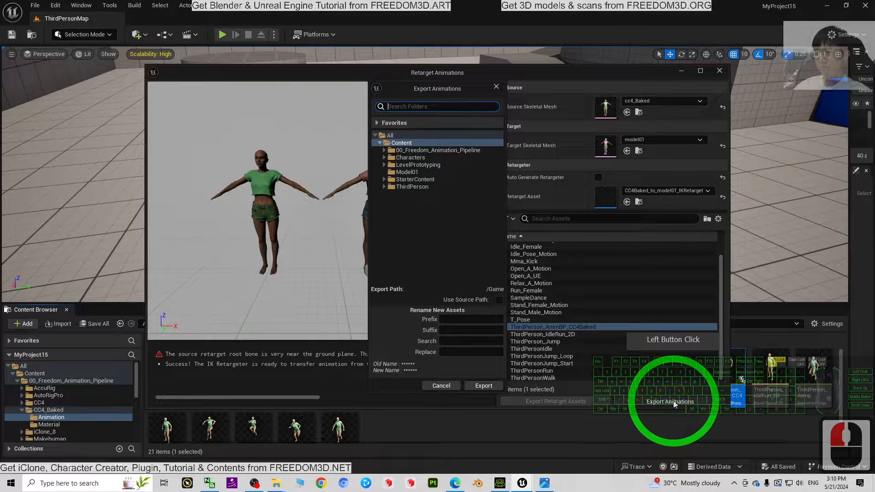
left_click(493, 386)
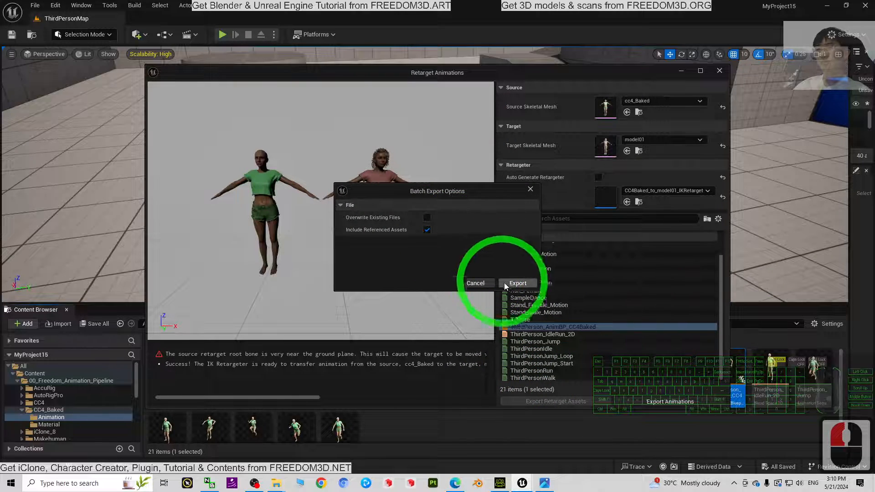
left_click(518, 283)
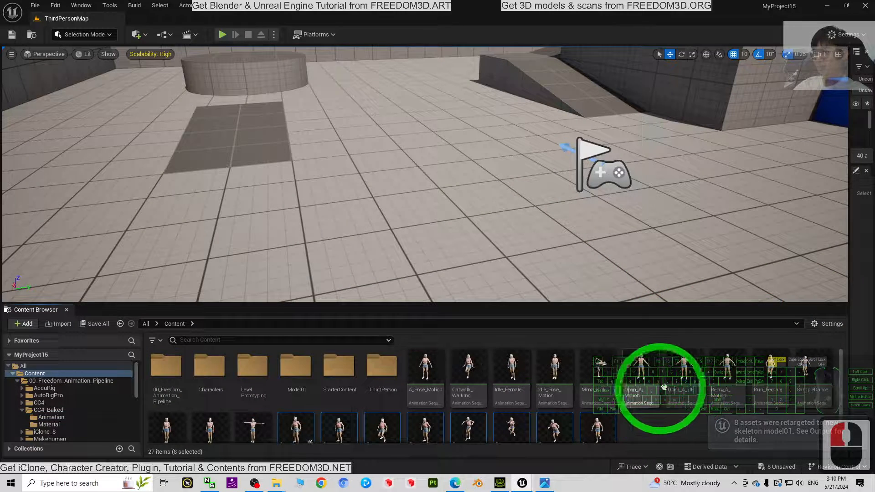
Step: Enlarge the Content Browser and look over the newly exported ThirdPerson assets among the other animations
scroll(663, 387, "down", 4)
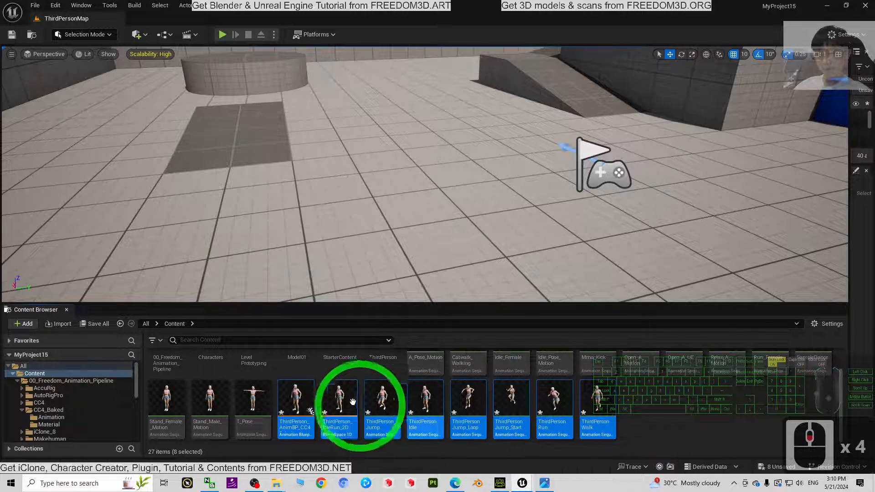
scroll(707, 418, "up", 4)
scroll(705, 418, "down", 2)
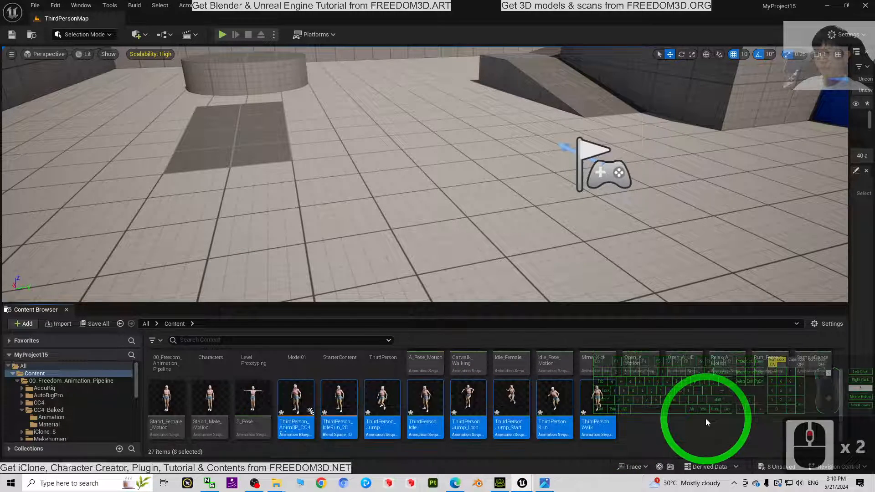
scroll(707, 416, "up", 2)
left_click(605, 301)
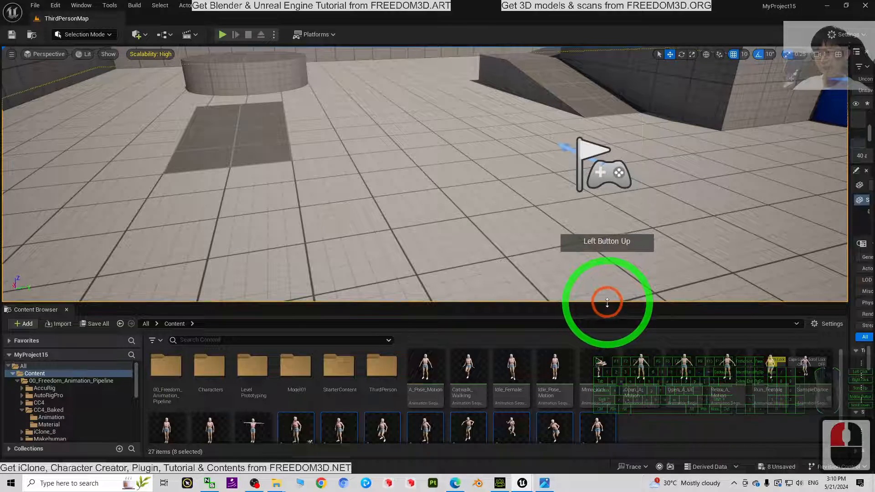
left_click_drag(606, 301, 617, 215)
left_click(616, 387)
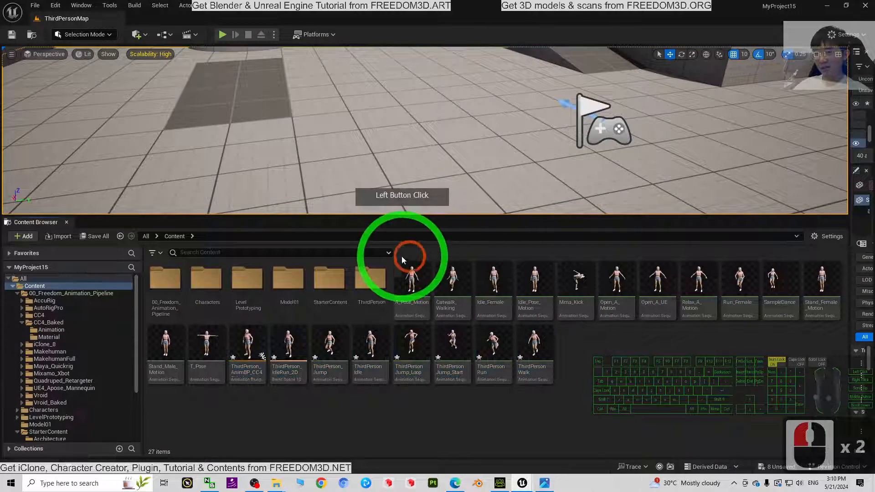
left_click(404, 279)
left_click(524, 364)
left_click(722, 377)
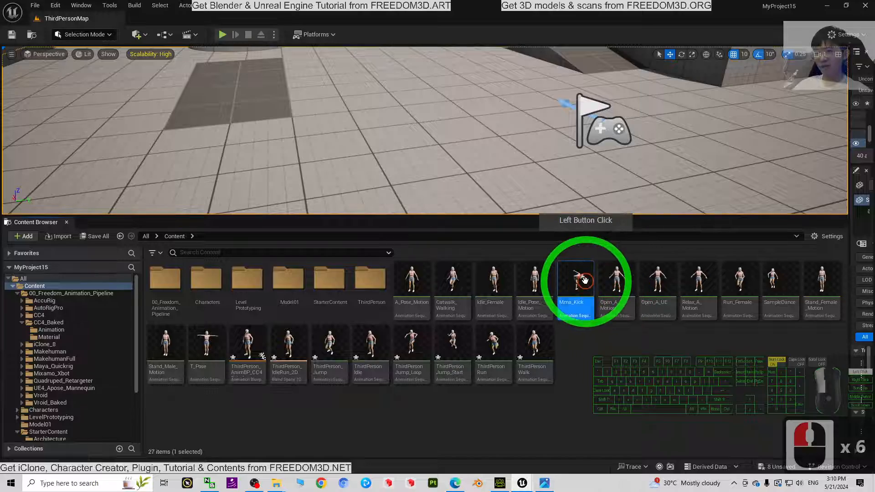
Step: Preview the retargeted Mma_Kick, ThirdPersonWalk and Run_Female animations on model01 one after another
double_click(584, 281)
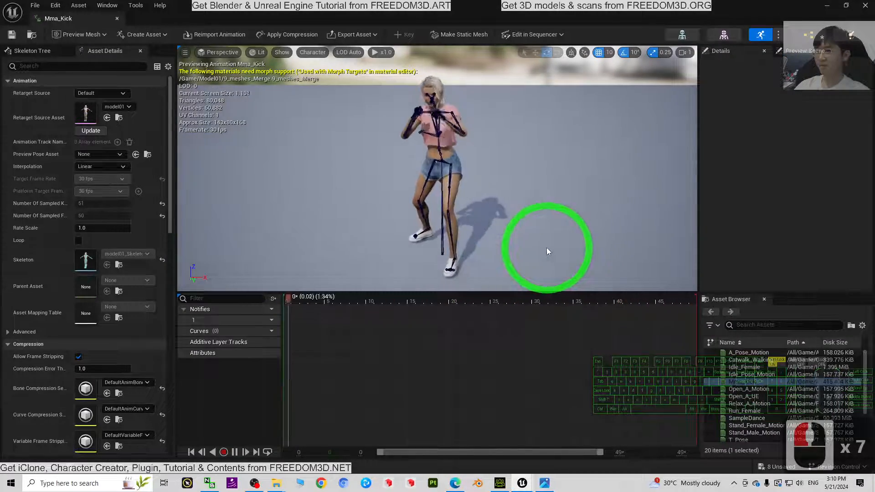
left_click(865, 5)
left_click(652, 397)
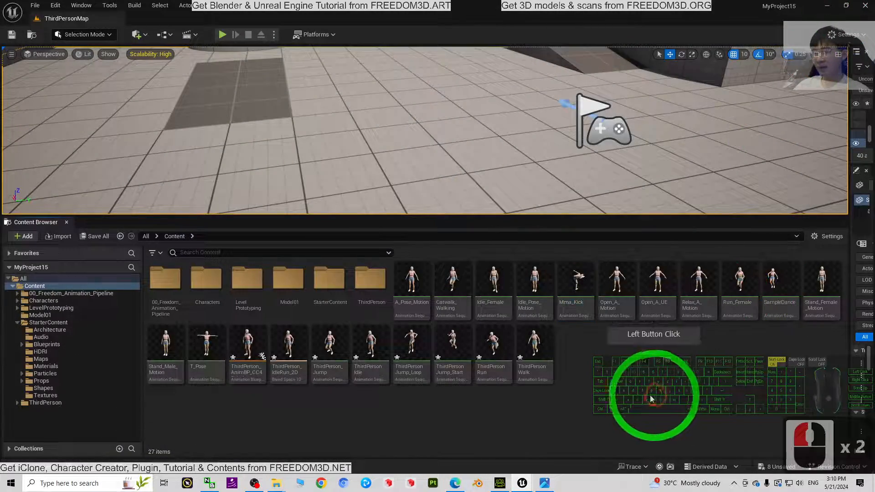
double_click(545, 344)
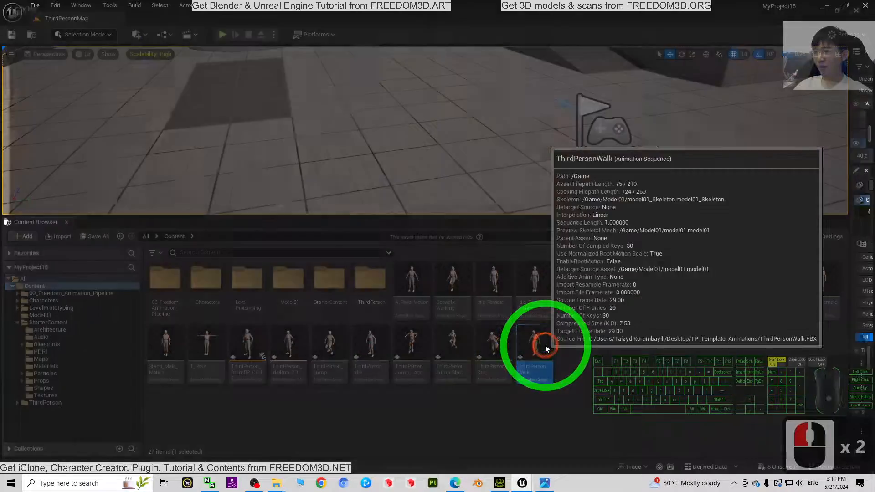
left_click(865, 5)
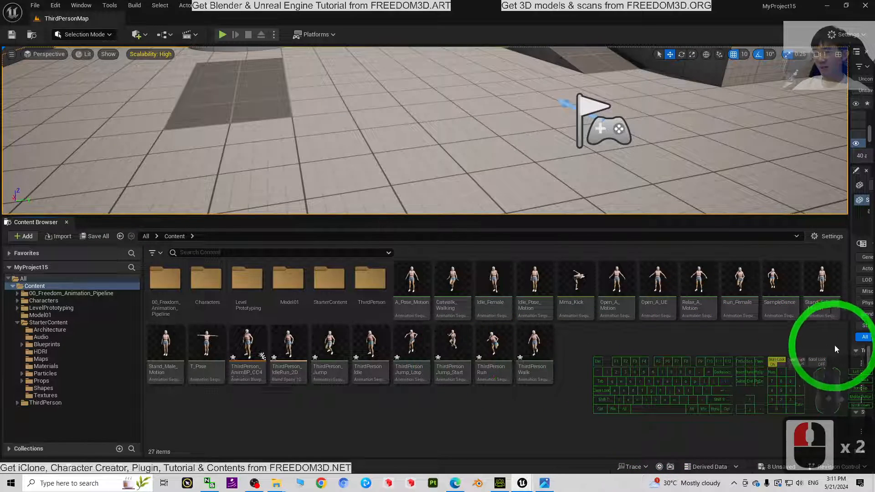
double_click(745, 275)
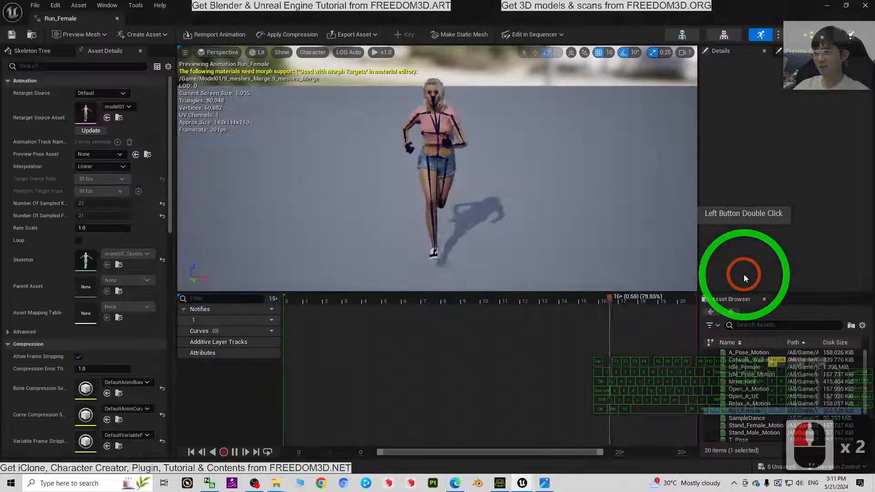
Step: Preview the retargeted Catwalk_Walking animation on model01 and close its animation editor
left_click(738, 283)
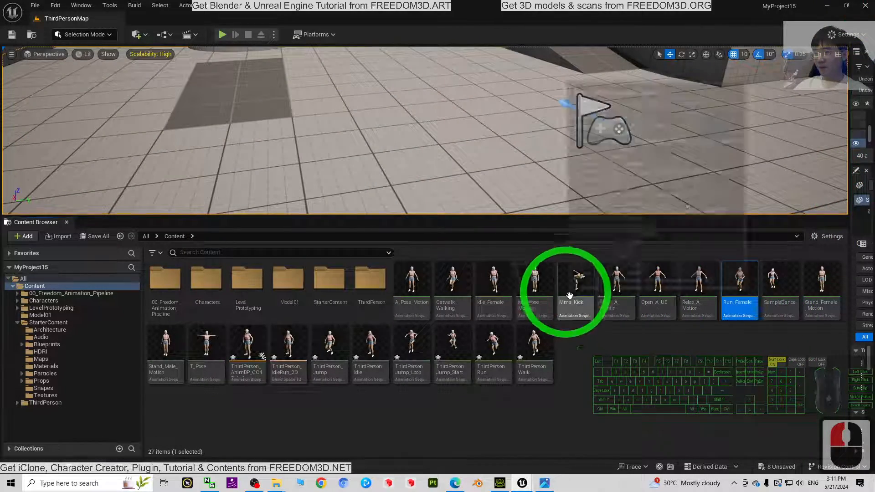
double_click(458, 280)
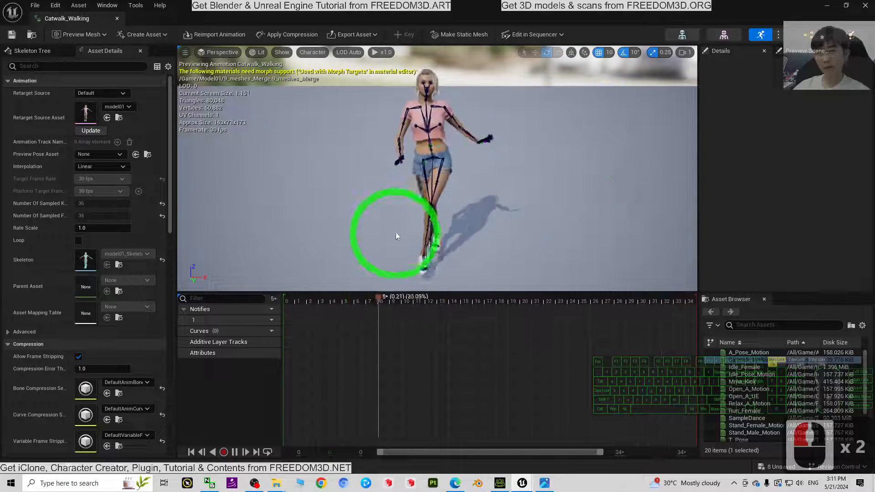
left_click(865, 5)
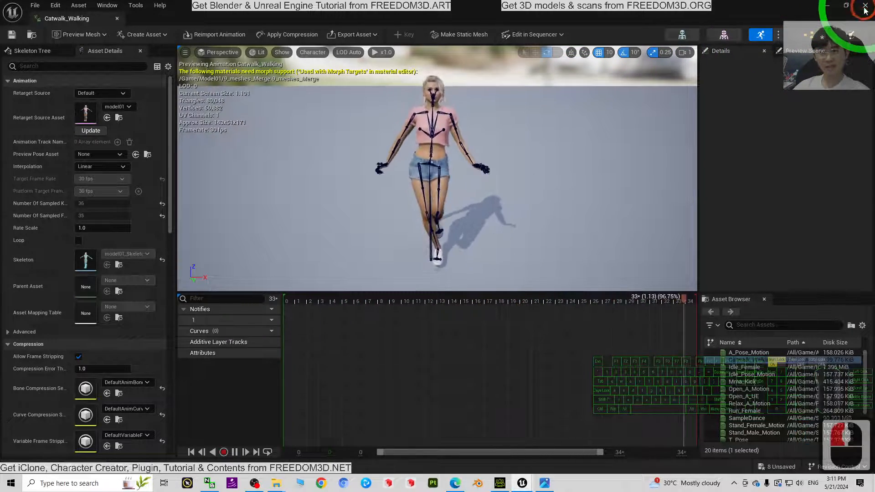
left_click(637, 391)
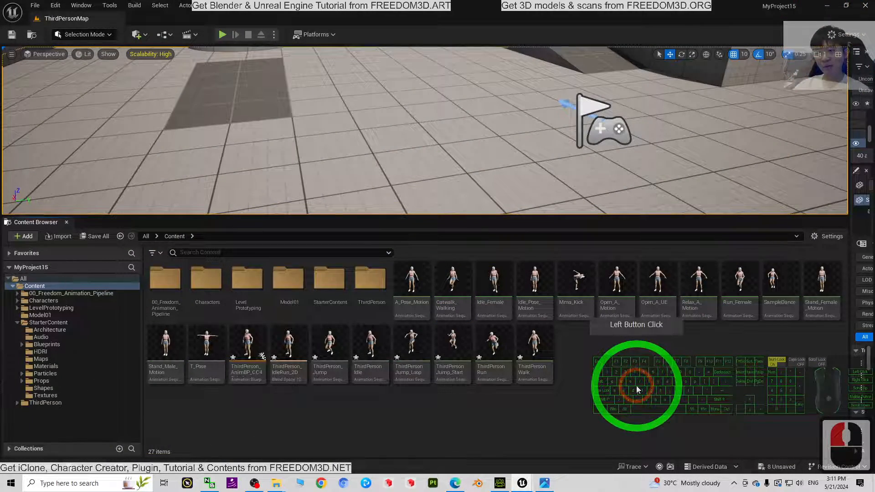
Step: Rename the exported ThirdPerson_AnimBP_CC4Baked animation blueprint in the Content folder as ThirdPerson_AnimBP_Model01
left_click(249, 379)
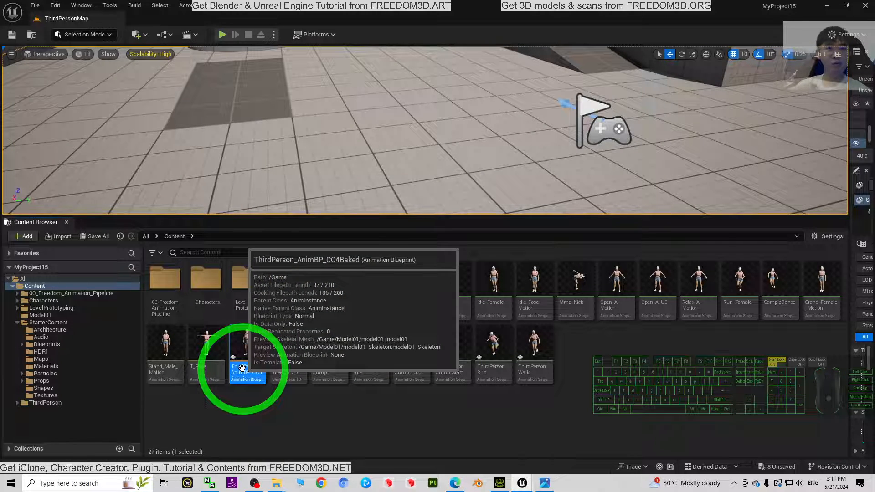
double_click(247, 363)
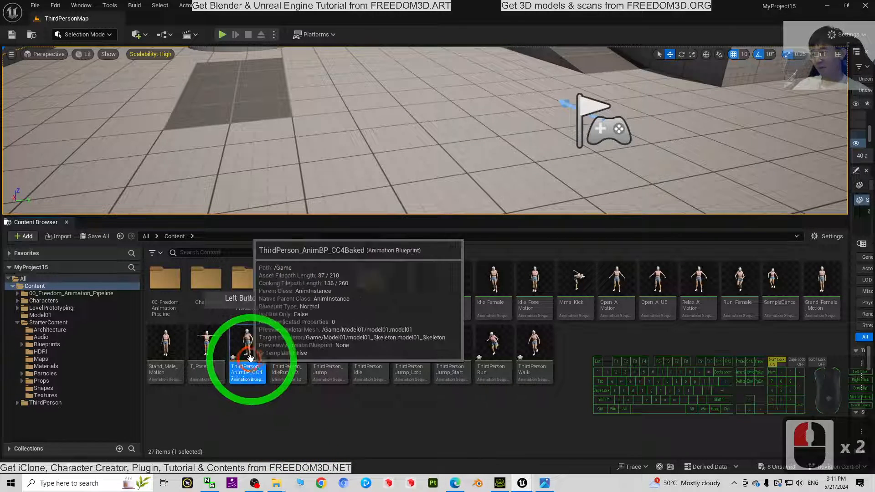
key("F2")
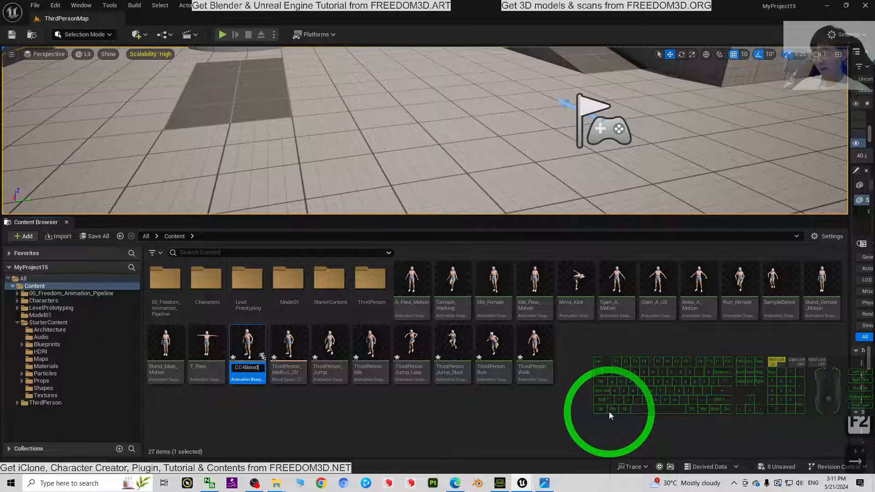
key("BackSpace")
key("BackSpace")
key("BackSpace")
key("BackSpace")
key("BackSpace")
key("BackSpace")
key("BackSpace")
key("BackSpace")
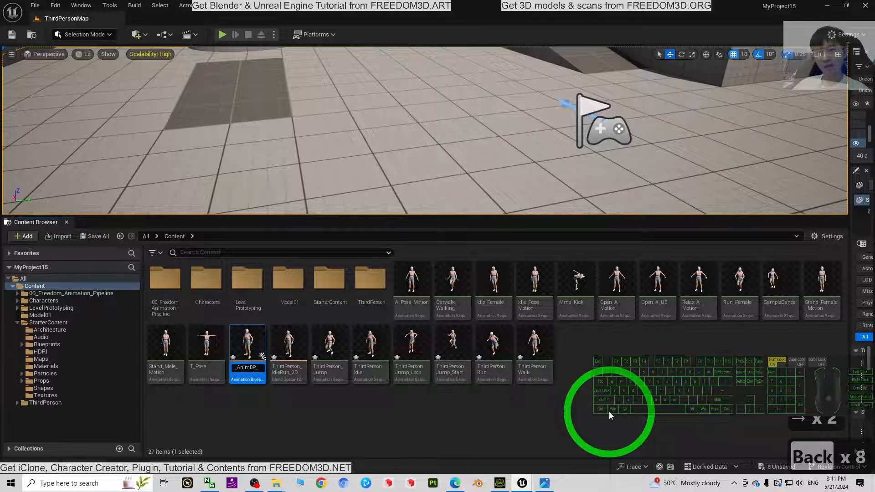
type("Model01")
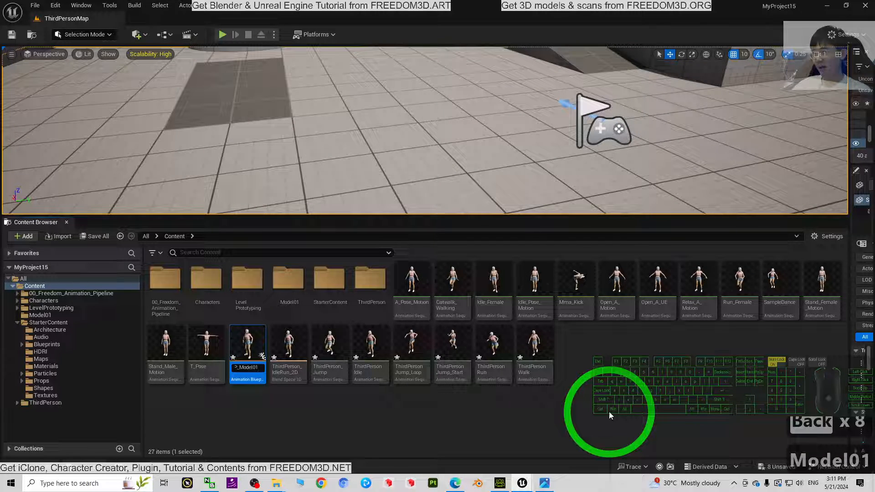
key("Return")
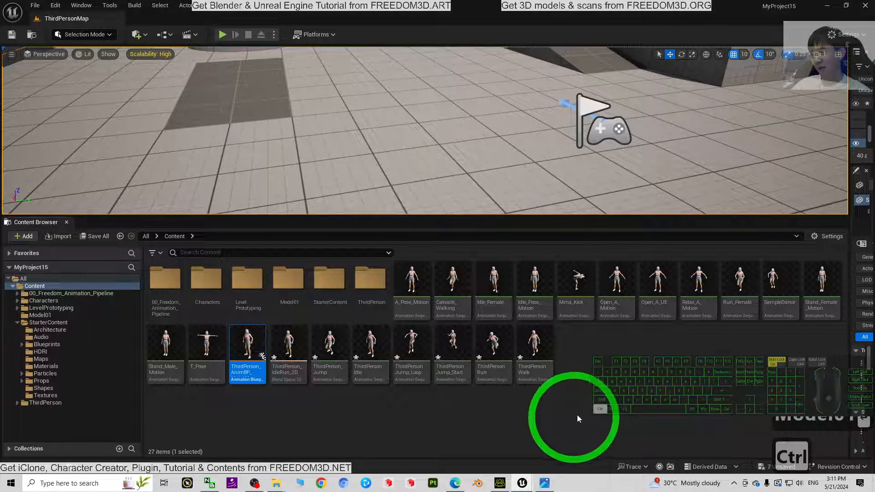
Step: Enlarge the Content Browser thumbnails and look over the renamed blueprint and the retargeted animations
scroll(577, 415, "up", 3, "ctrl")
scroll(571, 382, "down", 1)
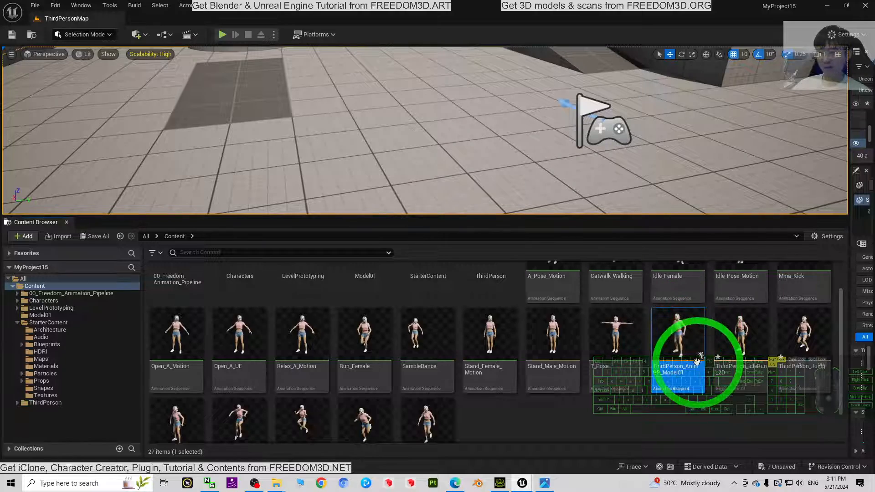
scroll(697, 360, "up", 3)
scroll(708, 395, "down", 4)
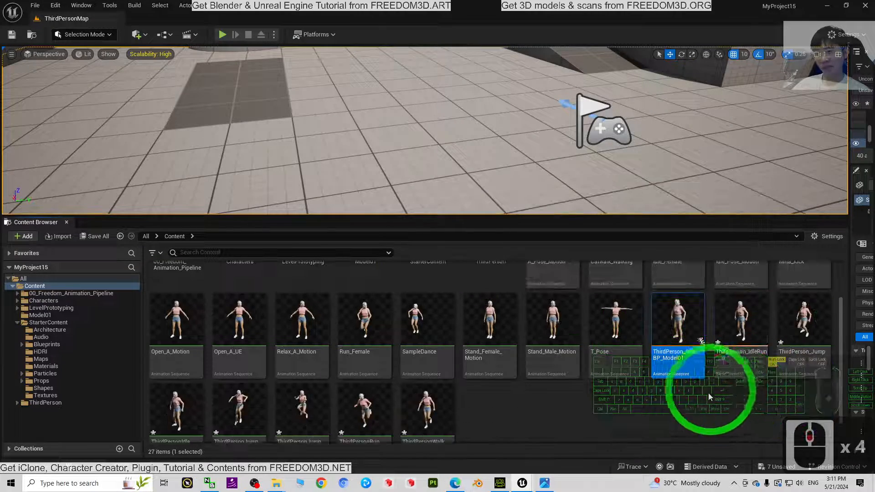
scroll(557, 296, "up", 5)
left_click(553, 283)
scroll(492, 361, "down", 3)
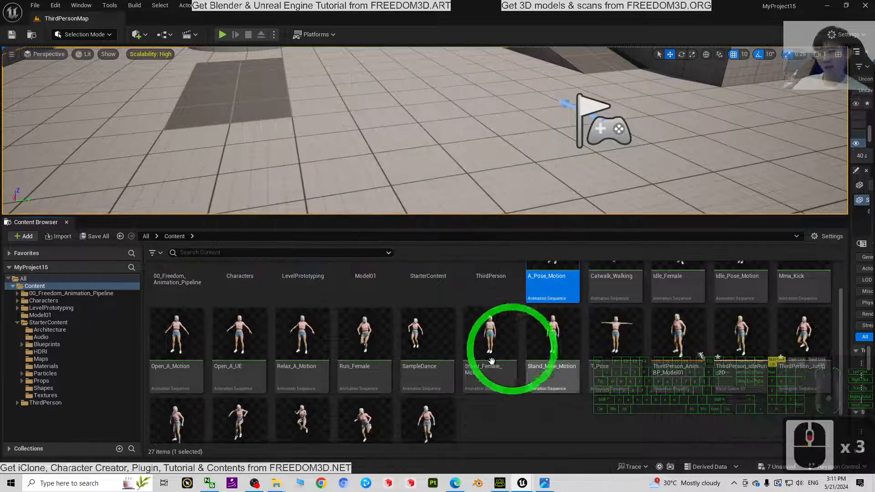
left_click(427, 406, "ctrl")
scroll(625, 422, "down", 1)
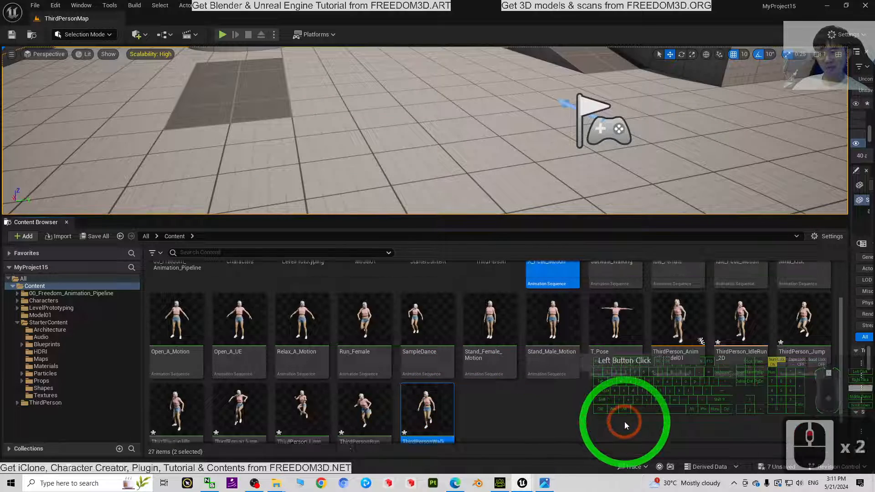
scroll(625, 422, "up", 3)
left_click(550, 292)
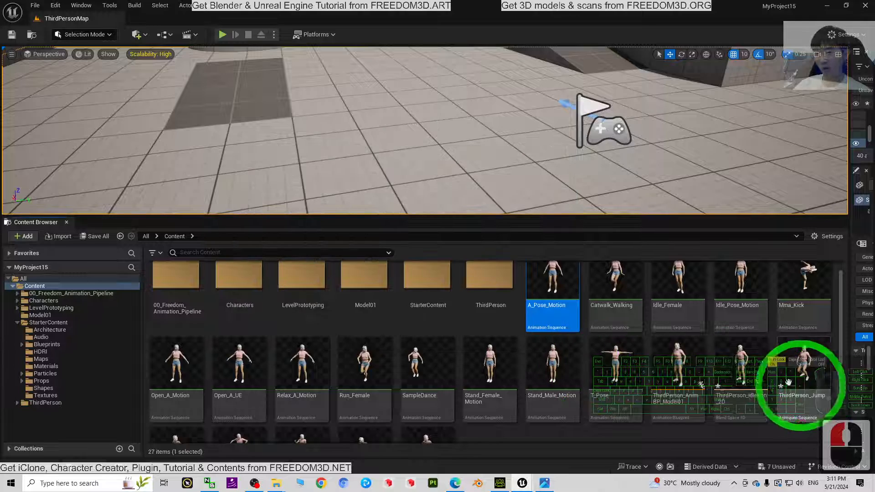
scroll(775, 379, "up", 3)
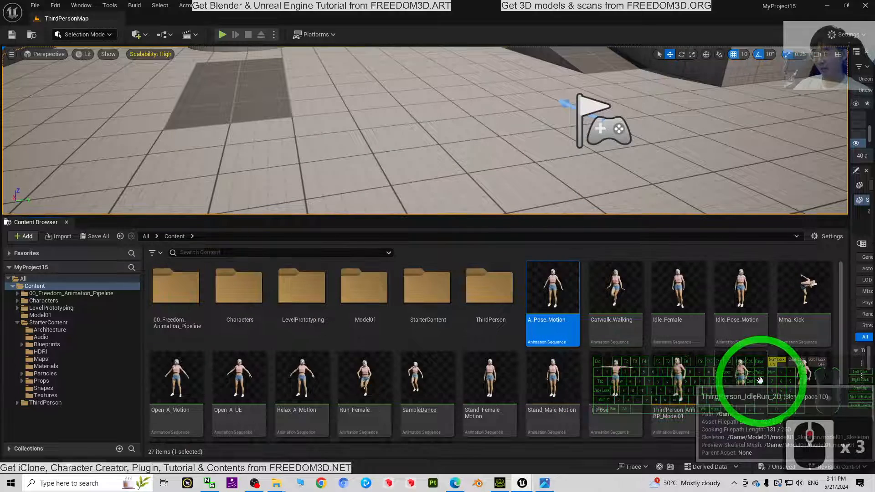
Step: Create a new folder named Animation inside the Model01 folder
double_click(362, 296)
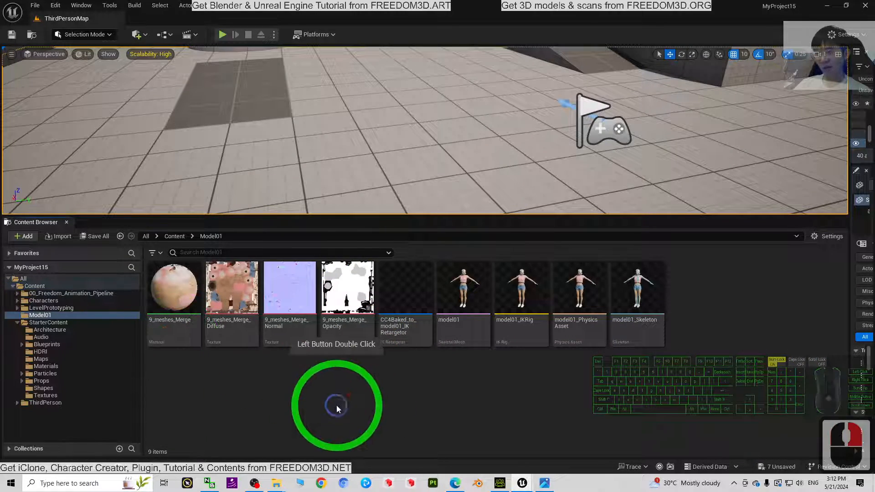
right_click(337, 406)
left_click(360, 108)
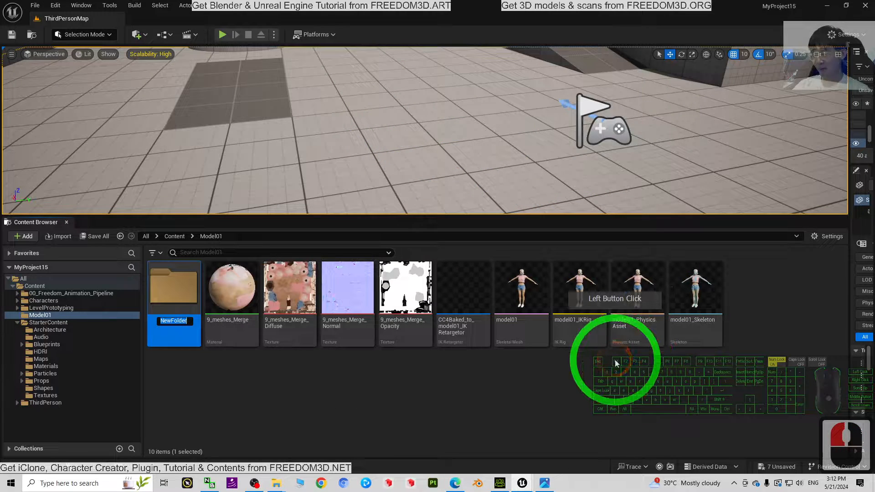
type("Aniat")
key("BackSpace")
key("BackSpace")
type("mation")
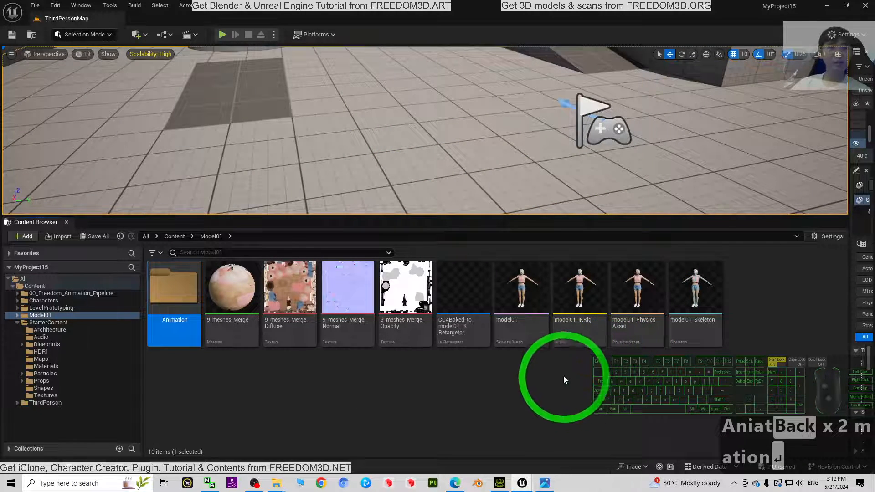
left_click(150, 282)
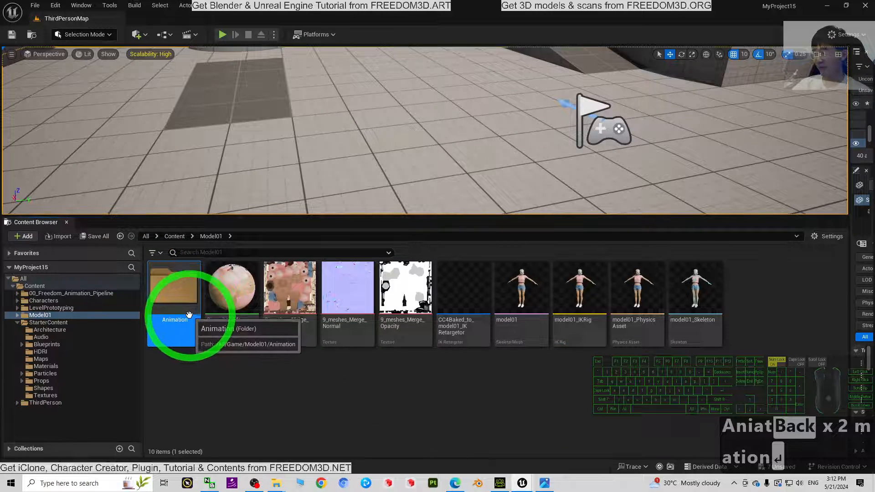
Step: Move all assets from A_Pose_Motion through ThirdPersonWalk out of the Content folder into Model01's Animation folder
left_click(175, 237)
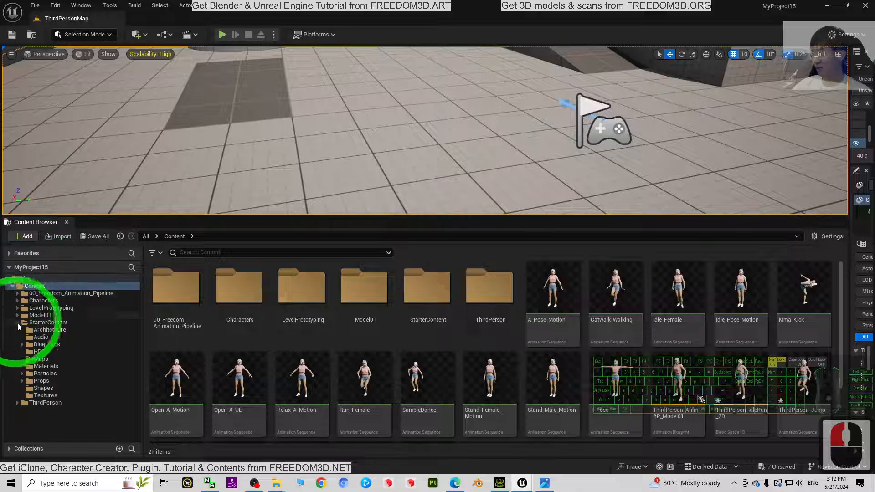
left_click(17, 315)
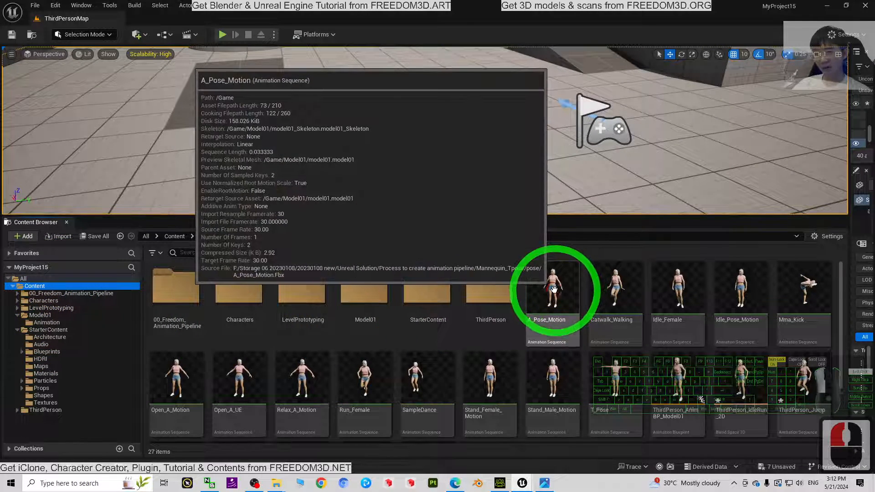
left_click(567, 285)
scroll(608, 294, "down", 10)
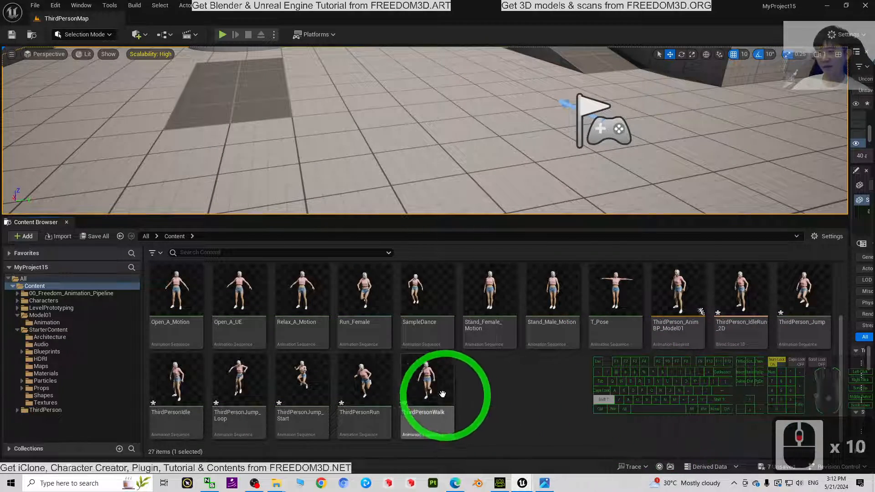
left_click(429, 388, "shift")
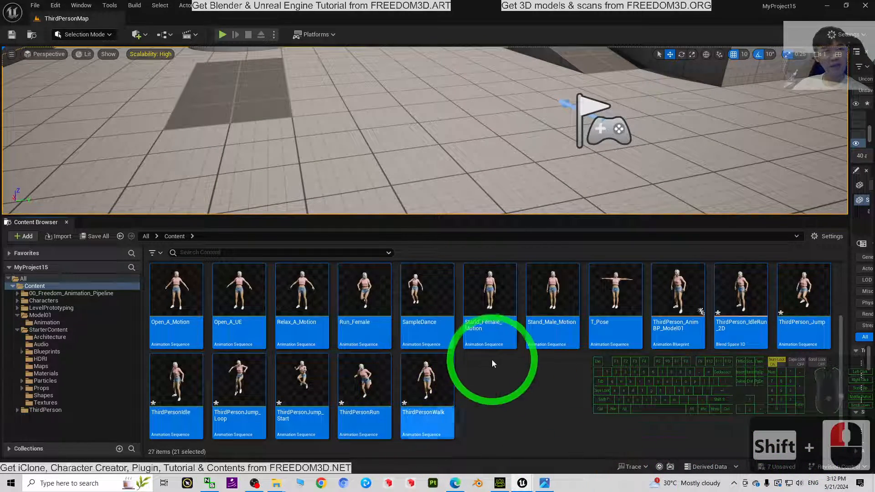
left_click_drag(183, 298, 44, 326)
left_click(67, 343)
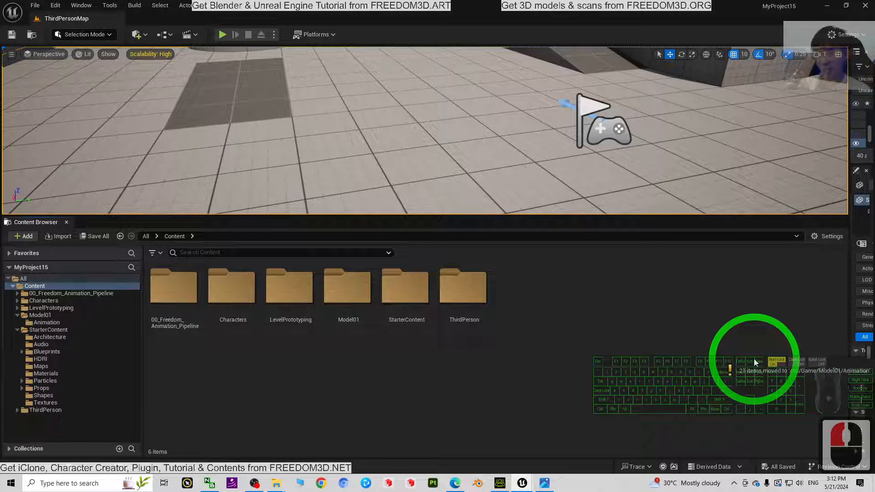
Step: Check the moved assets inside Model01's Animation folder and return to the Content folder
left_click(34, 316)
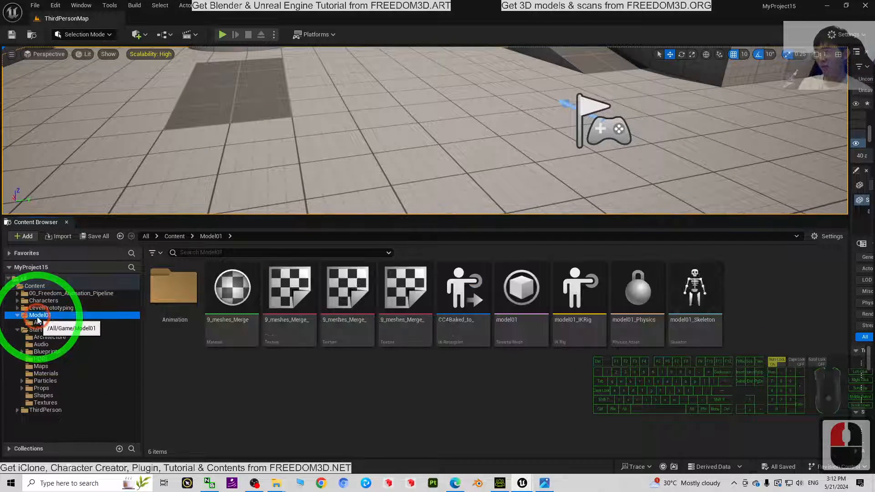
left_click(167, 306)
double_click(167, 307)
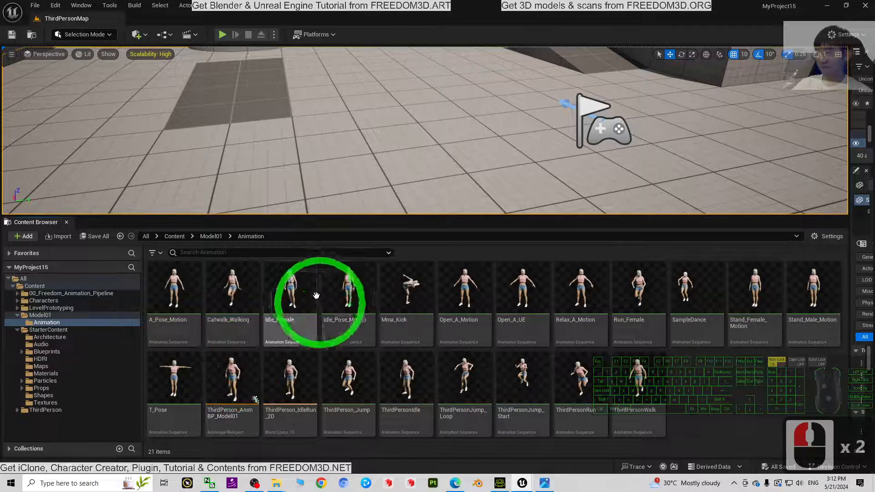
left_click(210, 236)
left_click(182, 236)
left_click(504, 381)
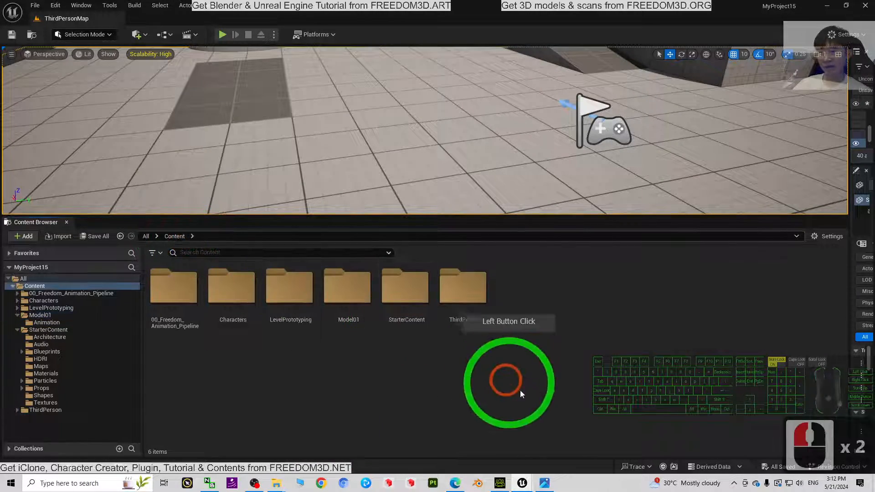
left_click(561, 401)
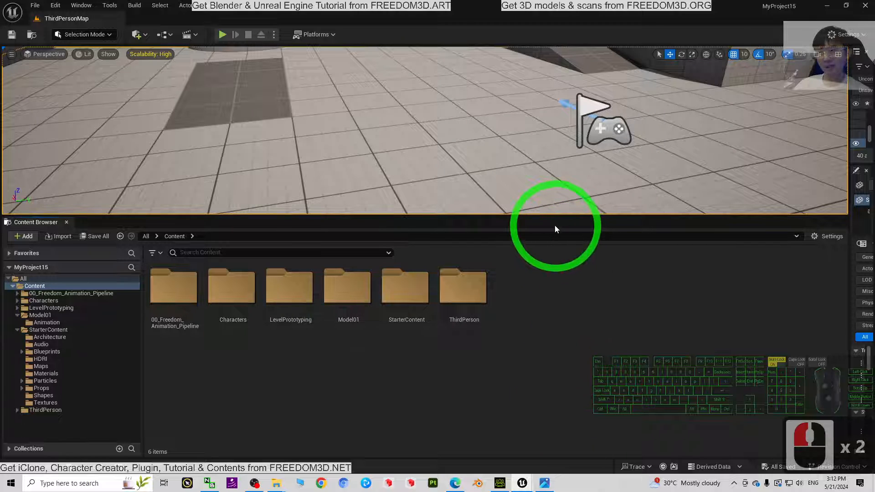
Step: Enlarge the level viewport, play the ThirdPersonMap level to check the current player character, and stop the session
left_click_drag(553, 219, 555, 329)
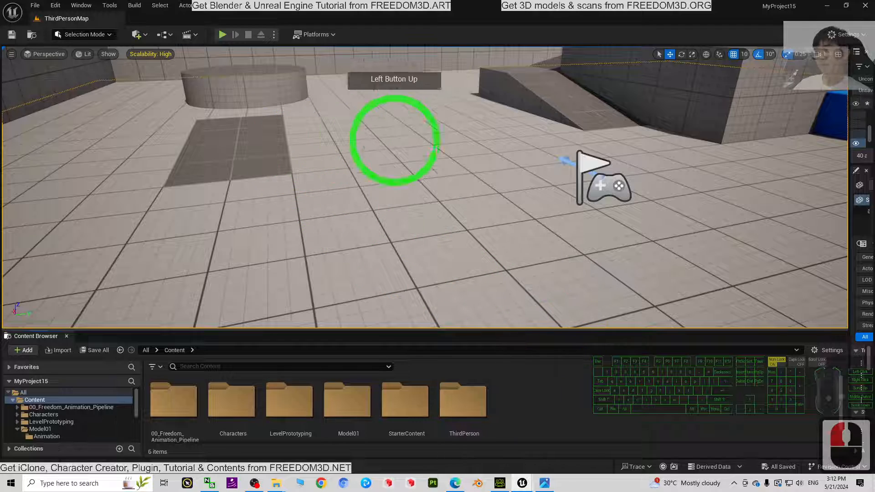
left_click(221, 35)
left_click(444, 274)
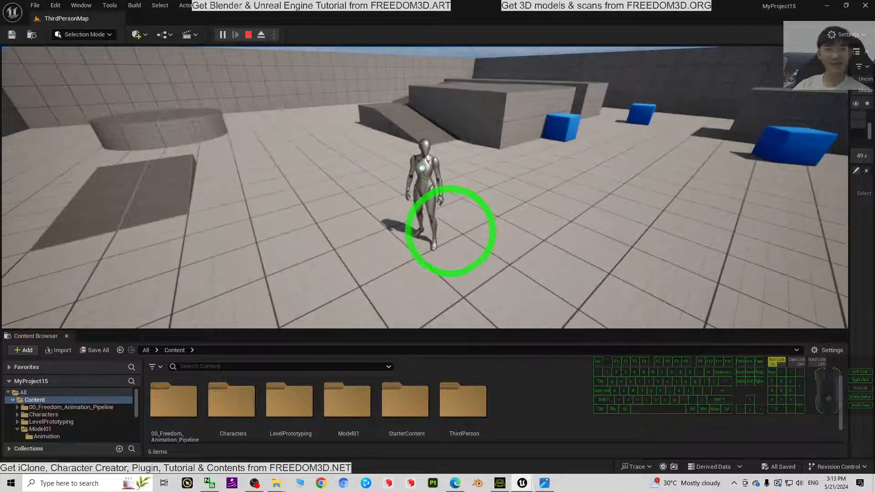
key("Escape")
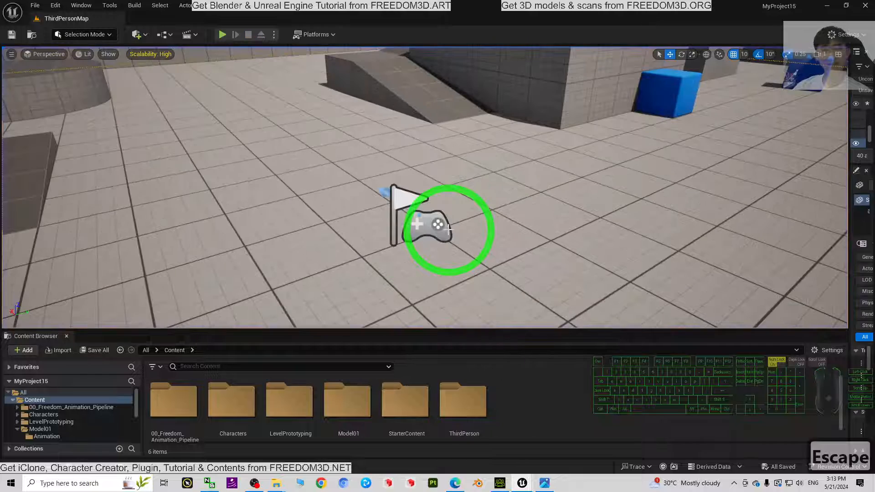
Step: Make the Content Browser slightly taller and open the ThirdPerson folder
left_click_drag(505, 330, 504, 299)
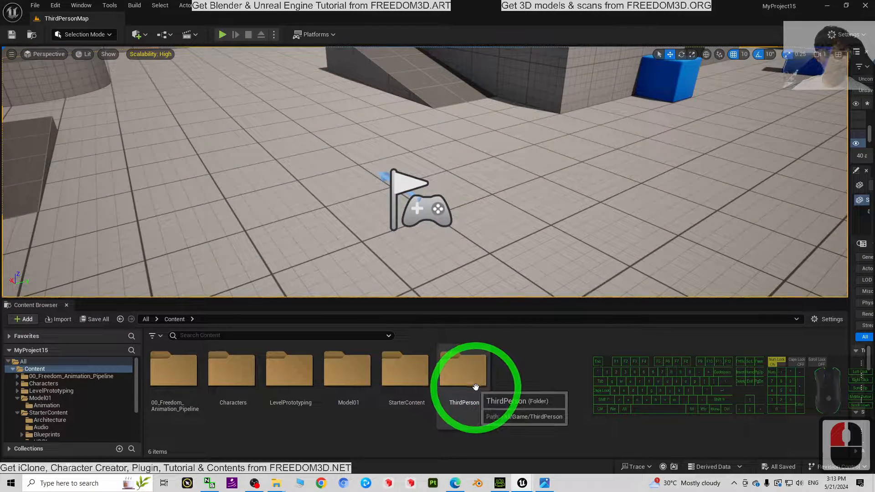
left_click(543, 391)
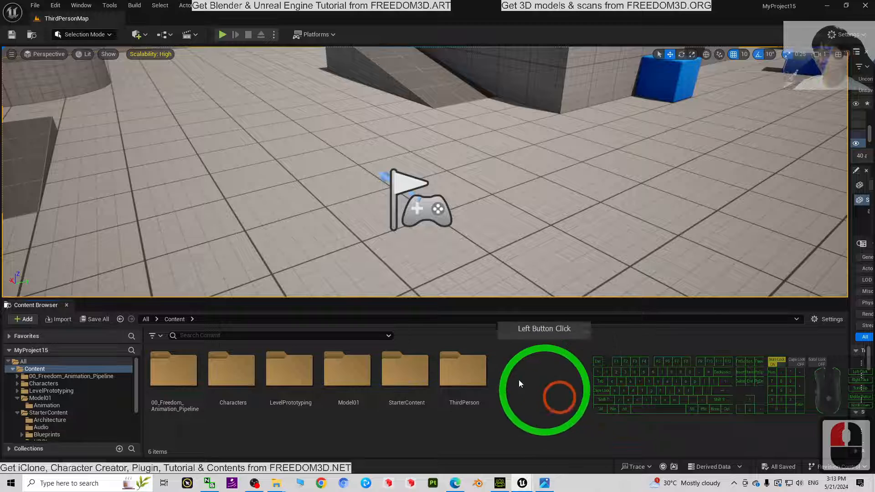
double_click(469, 368)
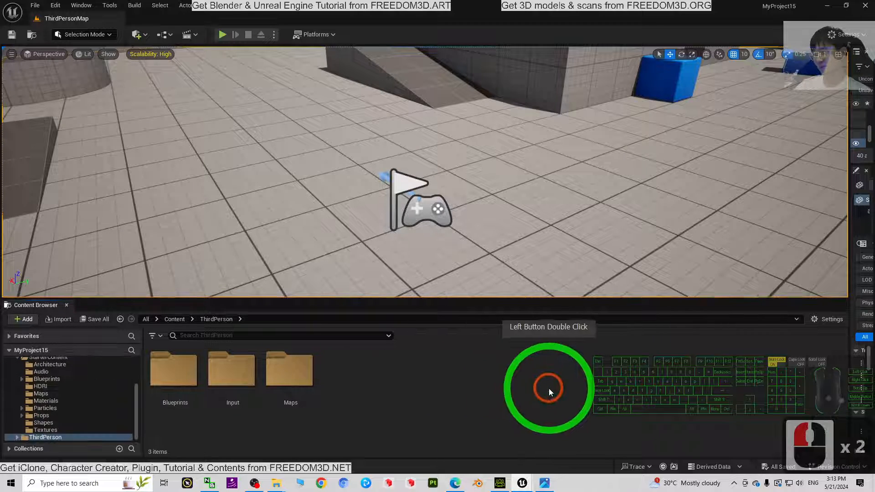
Step: Open the Blueprints folder, examine the Mesh component of BP_ThirdPersonCharacter in its preview viewport, and close the blueprint
double_click(177, 379)
left_click(168, 388)
left_click(183, 390)
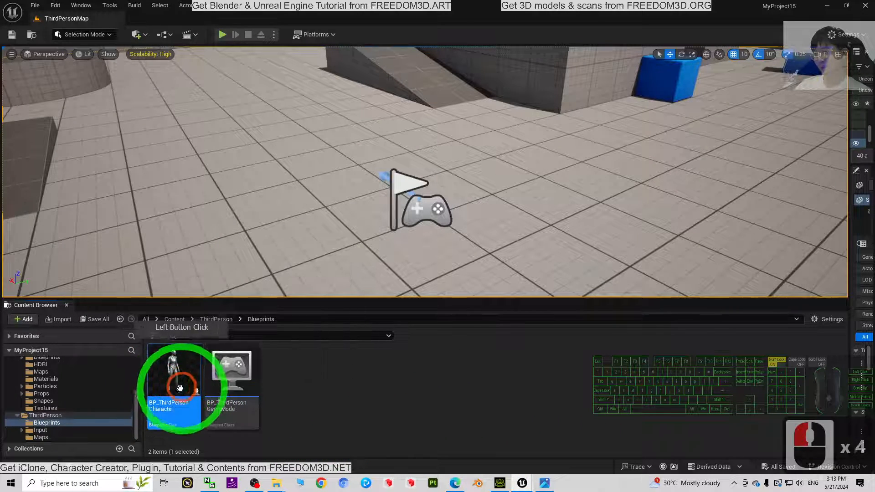
double_click(179, 373)
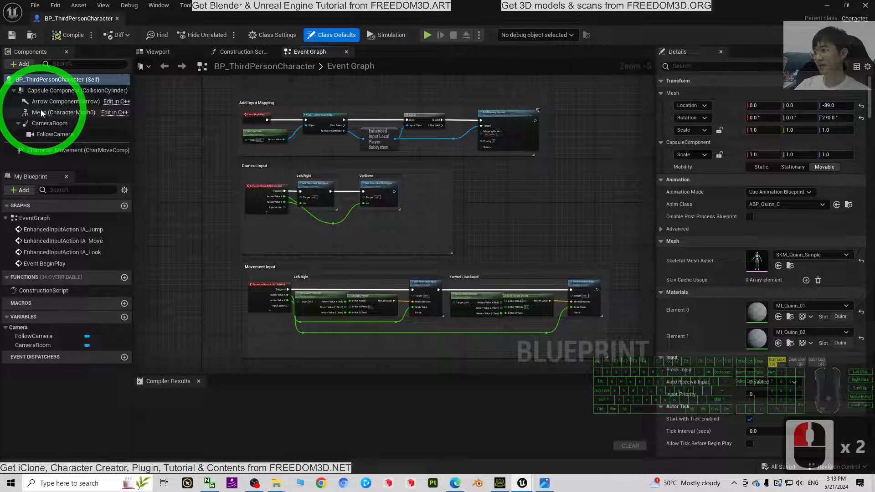
left_click(41, 113)
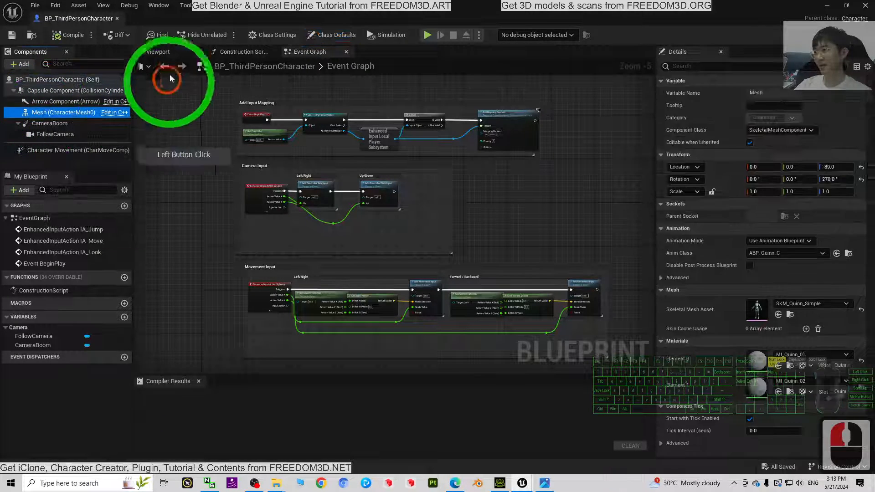
left_click(158, 52)
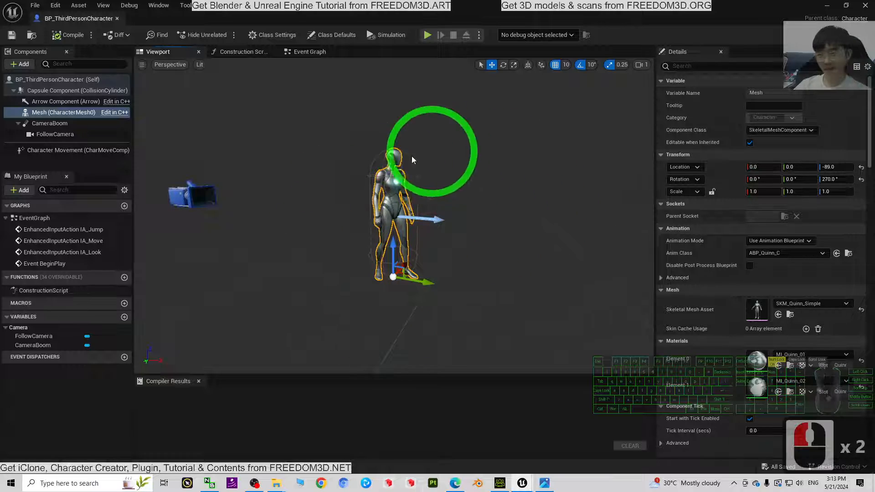
left_click(865, 5)
Step: Duplicate the BP_ThirdPersonCharacter blueprint and name the copy BP_ThirdPersonCharacter_model01
right_click(182, 385)
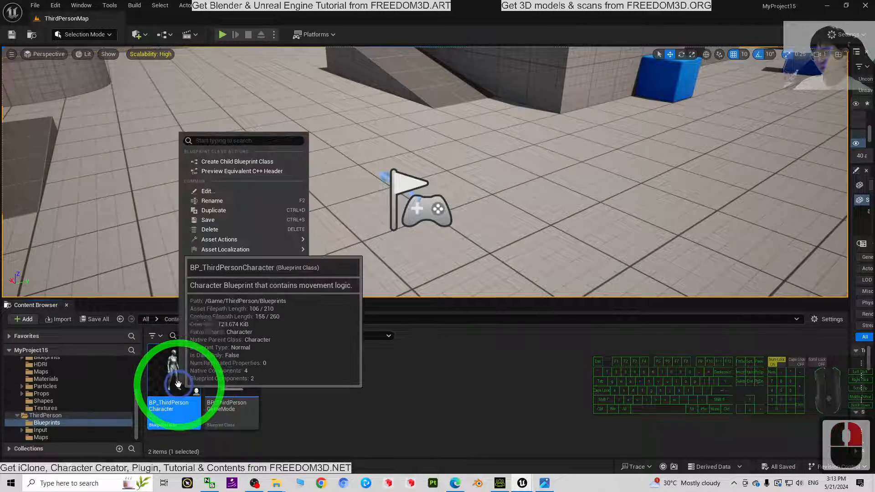
left_click(219, 210)
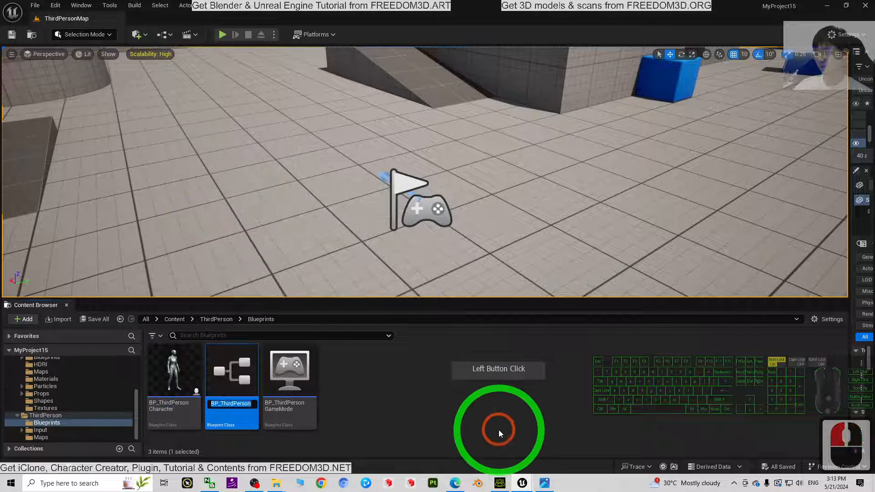
left_click(250, 407)
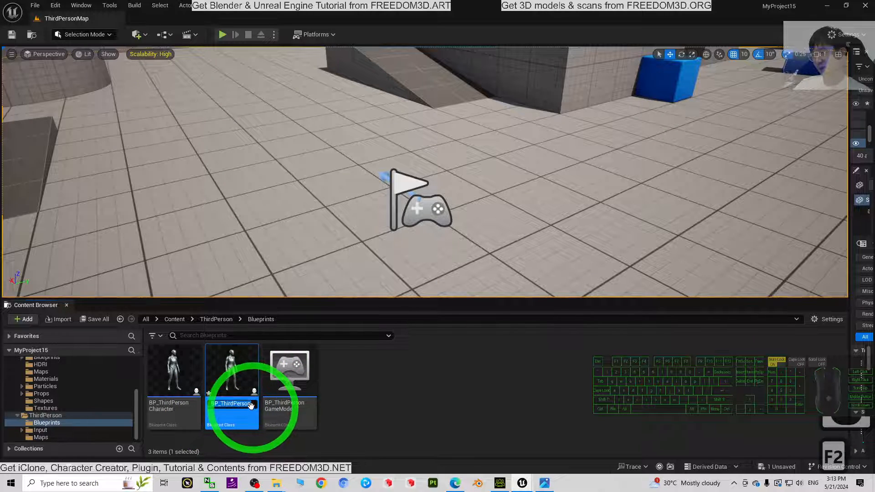
left_click(249, 404)
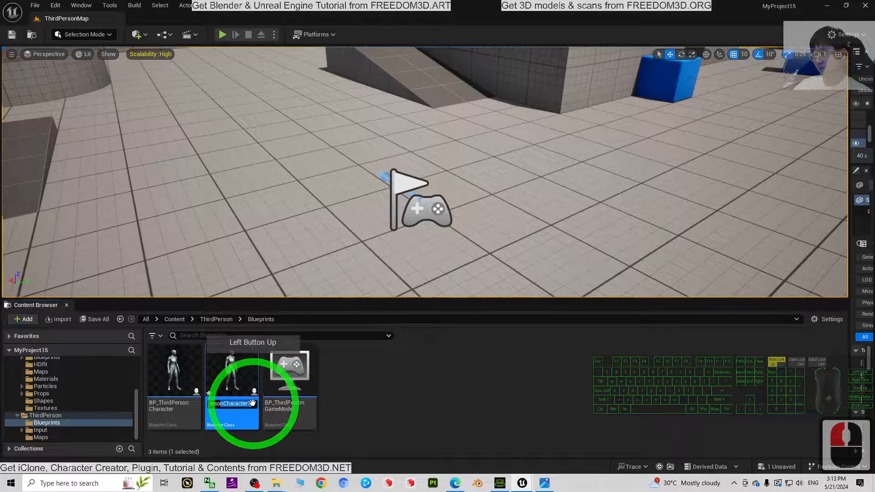
left_click_drag(251, 405, 570, 415)
key("BackSpace")
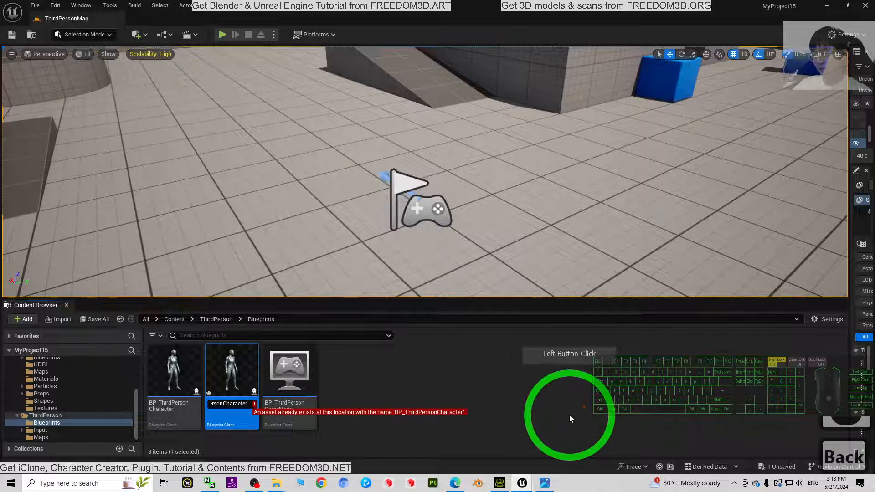
type("_")
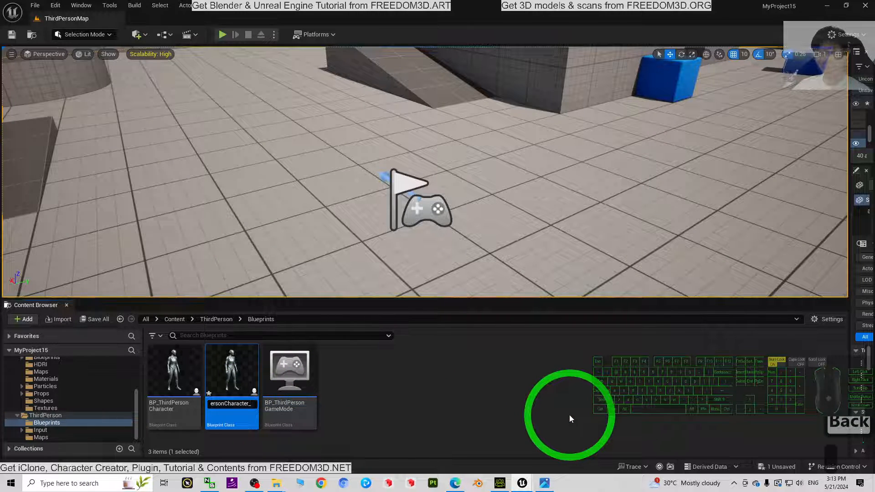
type("mod")
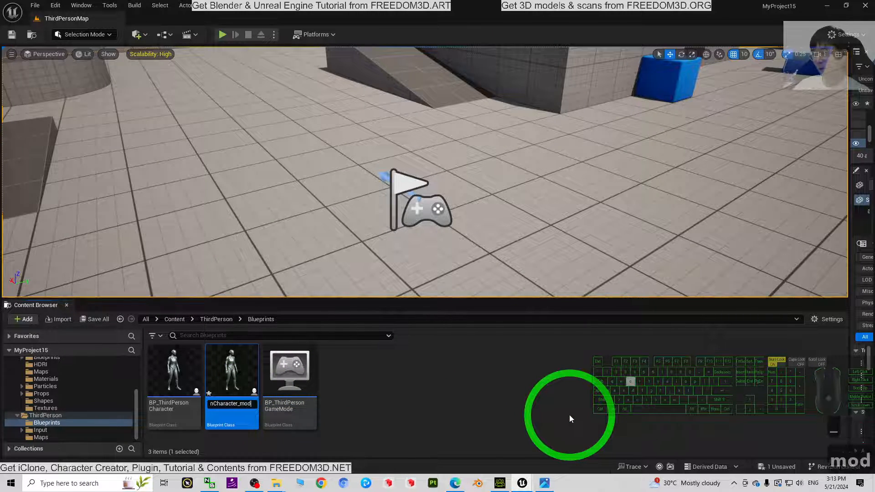
type("el01")
key("Return")
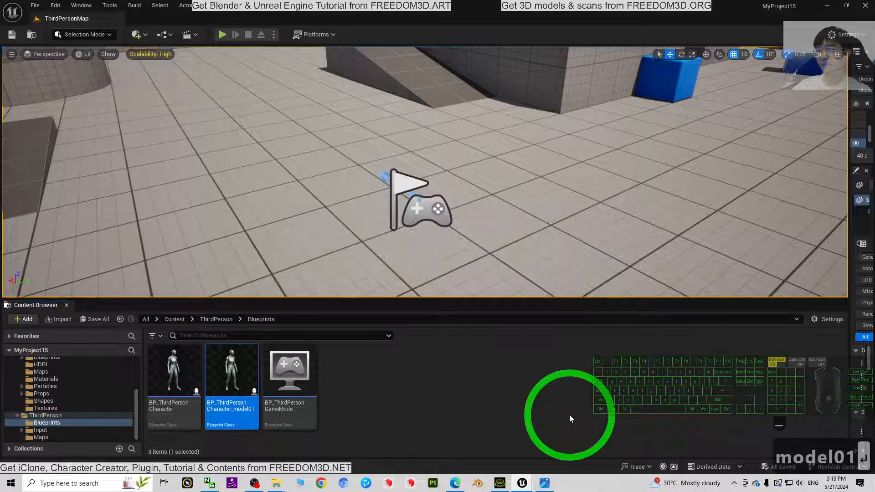
Step: Open BP_ThirdPersonCharacter_model01 and set its Mesh component's Skeletal Mesh Asset to model01
double_click(234, 371)
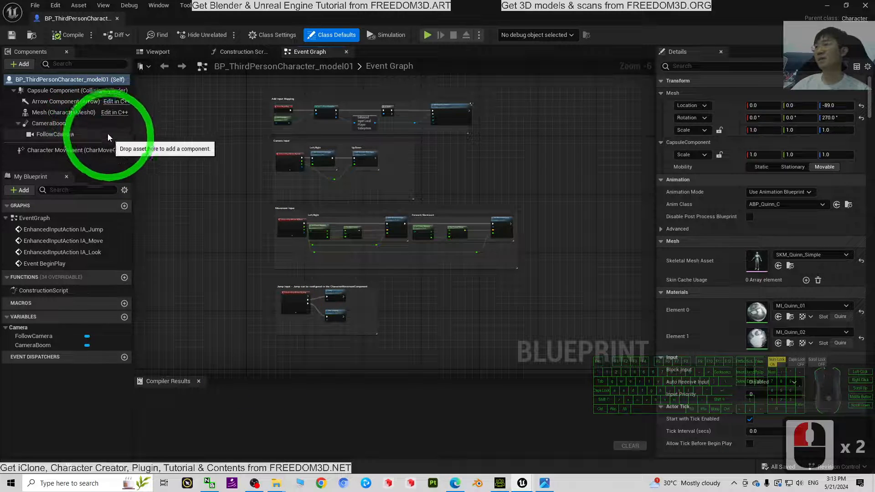
left_click(58, 114)
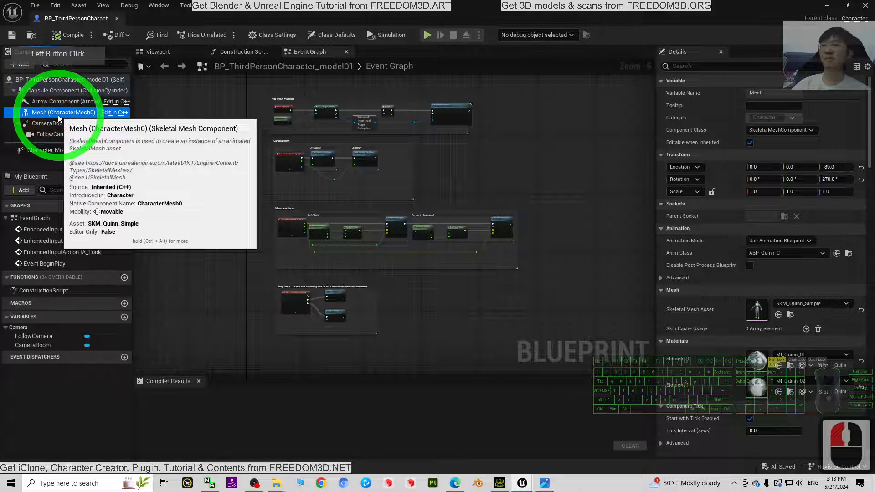
left_click(168, 54)
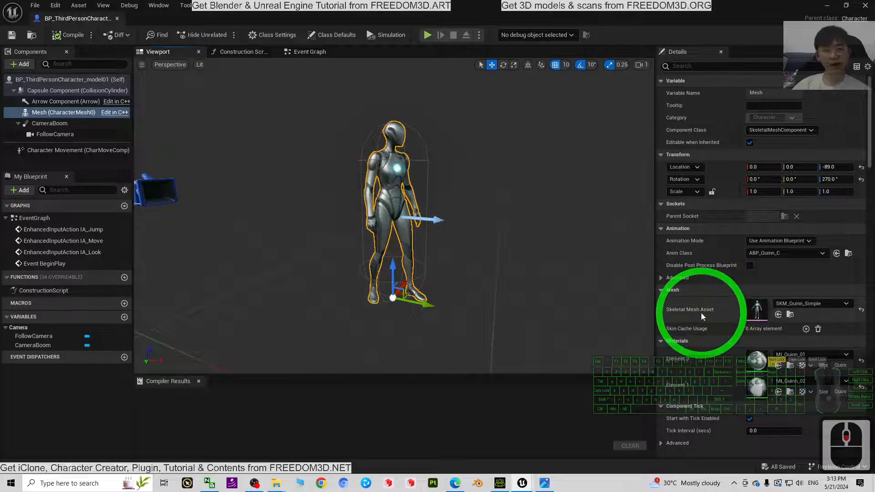
left_click(801, 304)
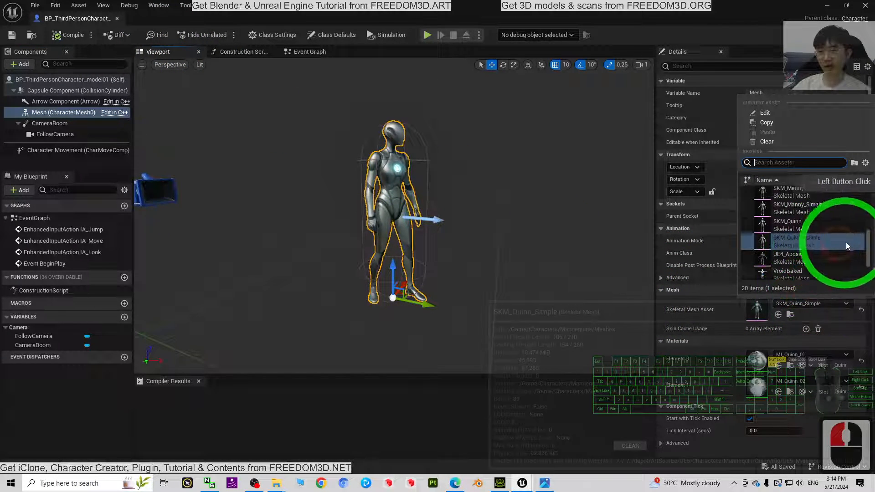
left_click_drag(869, 253, 871, 224)
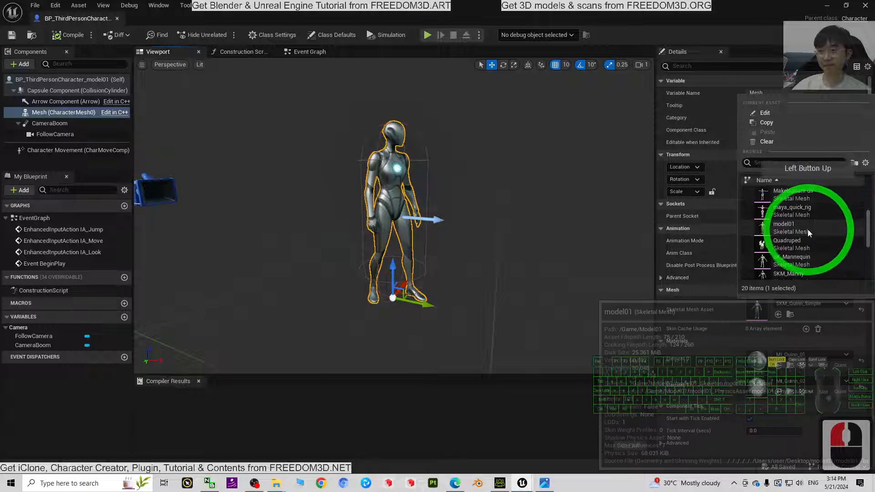
double_click(775, 239)
left_click(557, 261)
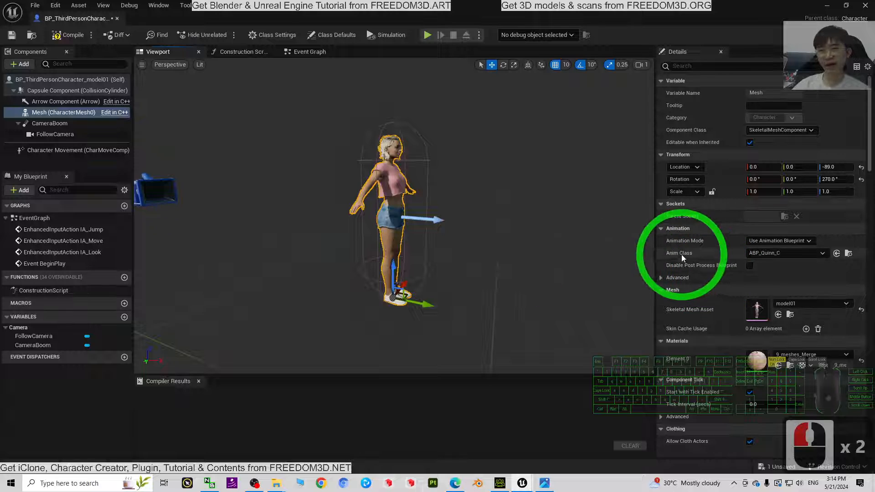
Step: Set the Mesh component's Anim Class to ThirdPerson_AnimBP_Model01, and compile, save and close the character blueprint
left_click(781, 251)
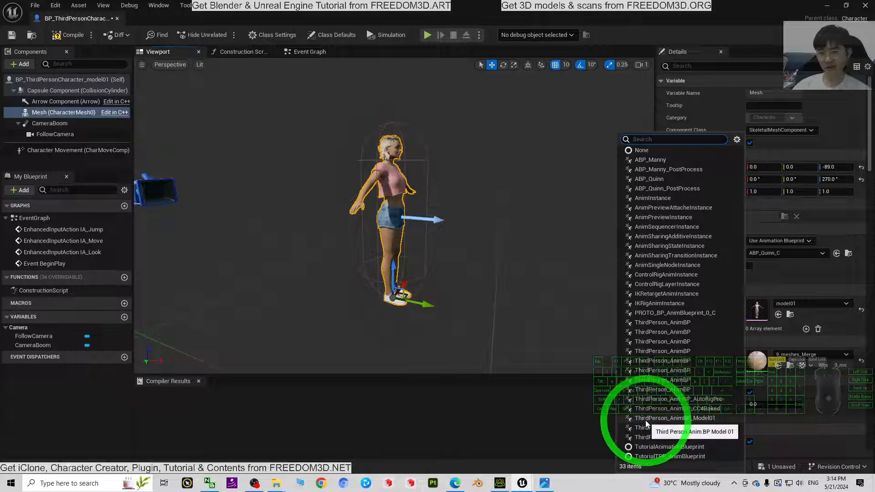
left_click(682, 419)
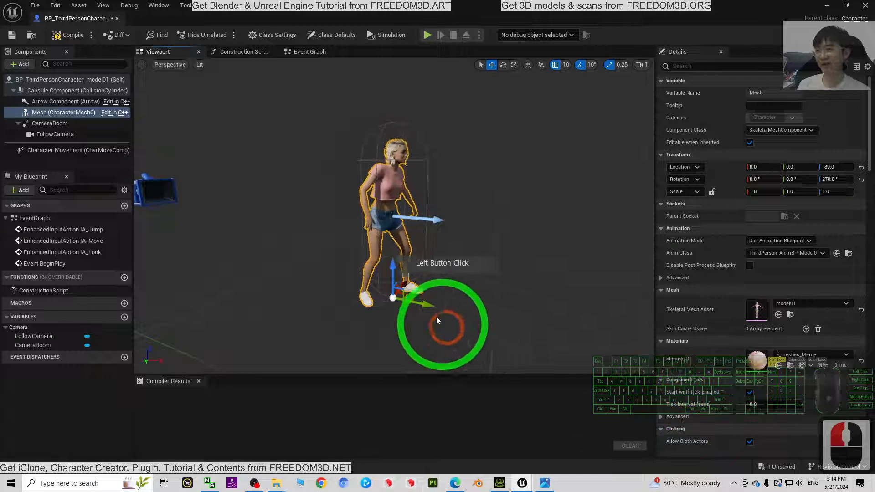
left_click(63, 34)
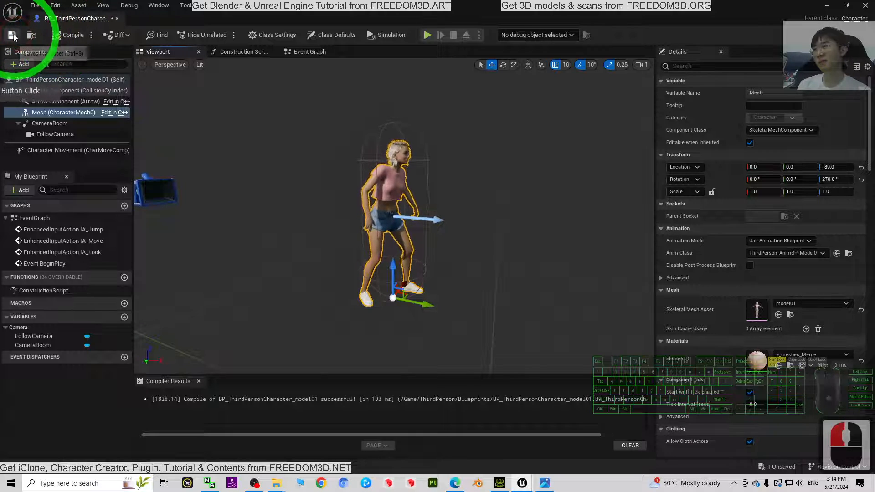
left_click(770, 5)
left_click(859, 5)
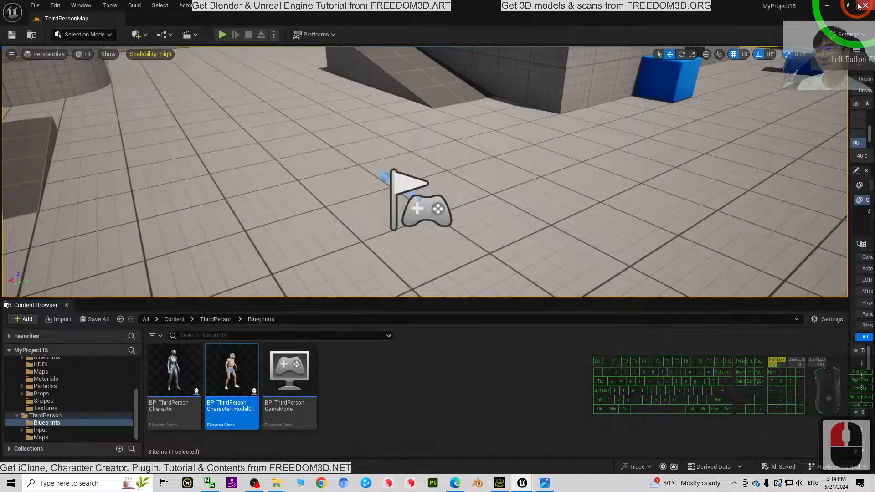
Step: Set the Default Pawn Class of BP_ThirdPersonGameMode to BP_ThirdPersonCharacter_model01, and compile, save and close the game mode blueprint
left_click(521, 403)
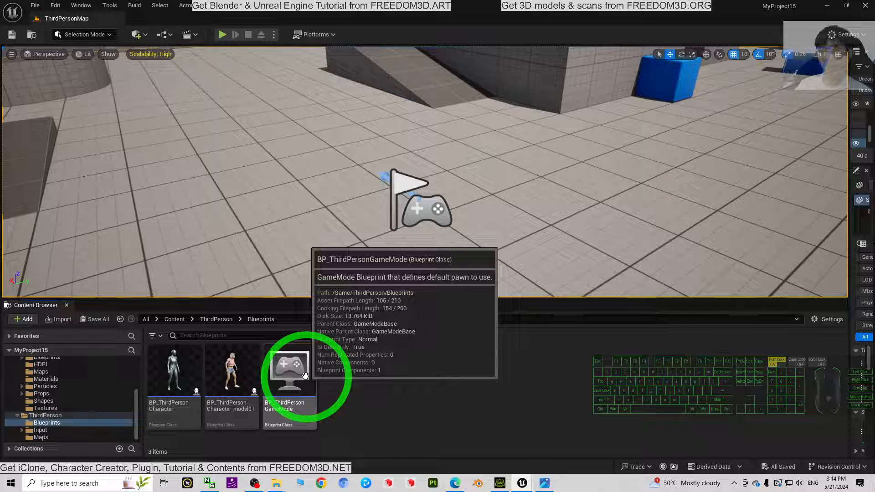
left_click(438, 409)
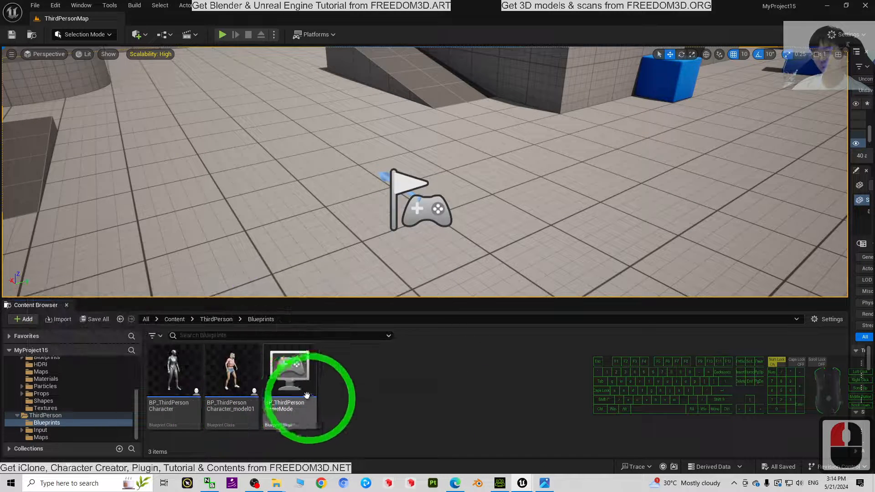
double_click(286, 380)
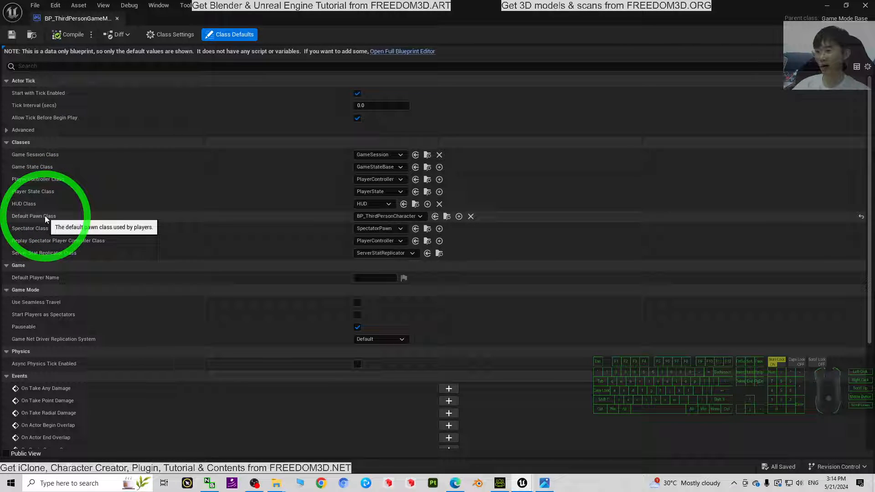
left_click(415, 217)
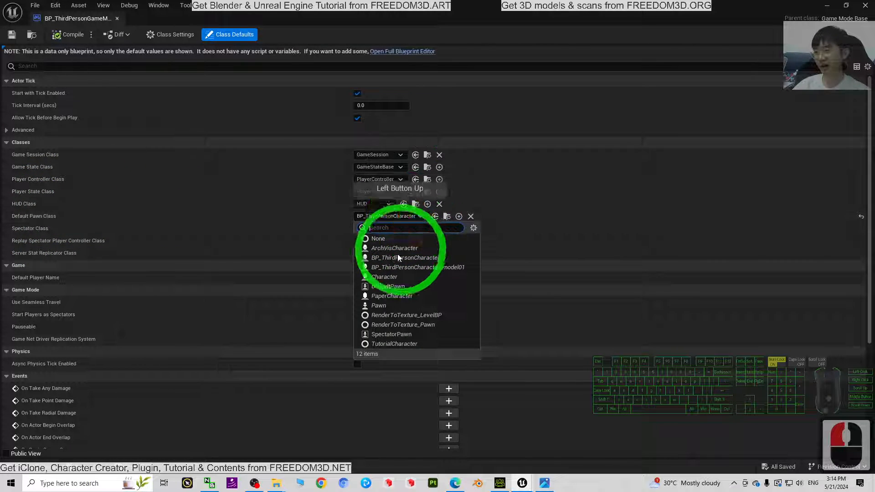
left_click(461, 269)
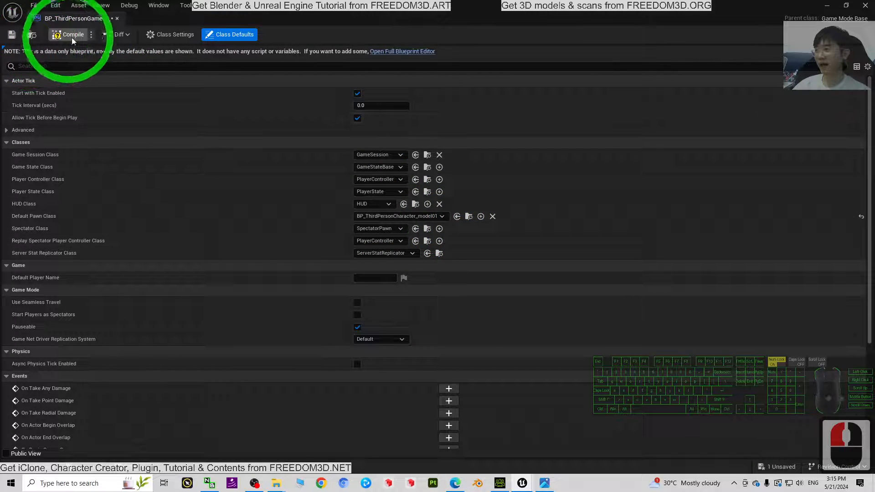
left_click(56, 34)
left_click(12, 34)
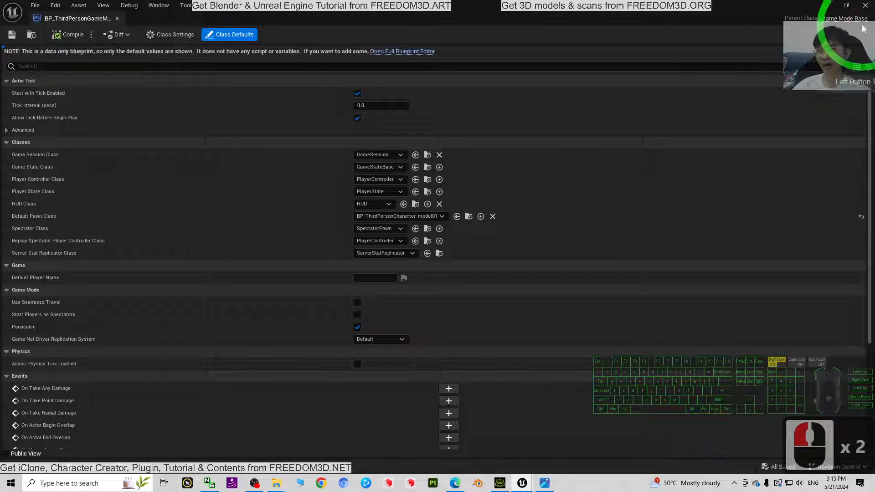
left_click(865, 5)
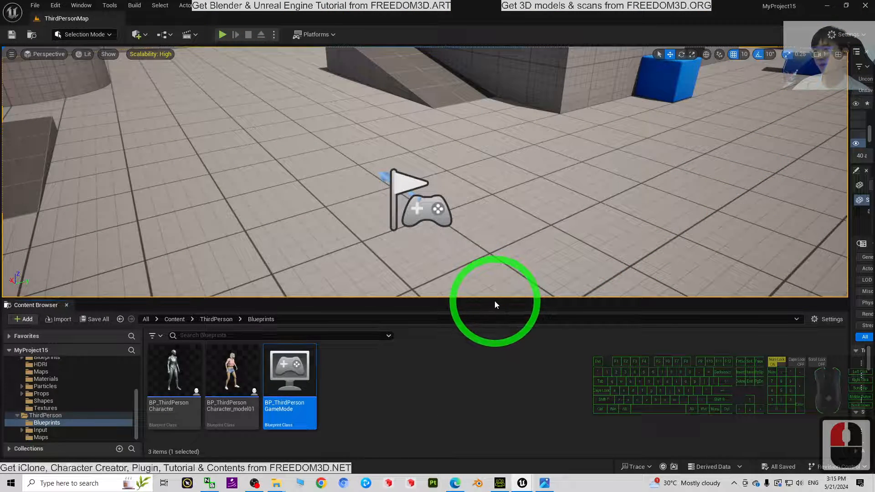
Step: Play the ThirdPersonMap level, test the model01 character by running and jumping around, and stop the session
left_click(222, 35)
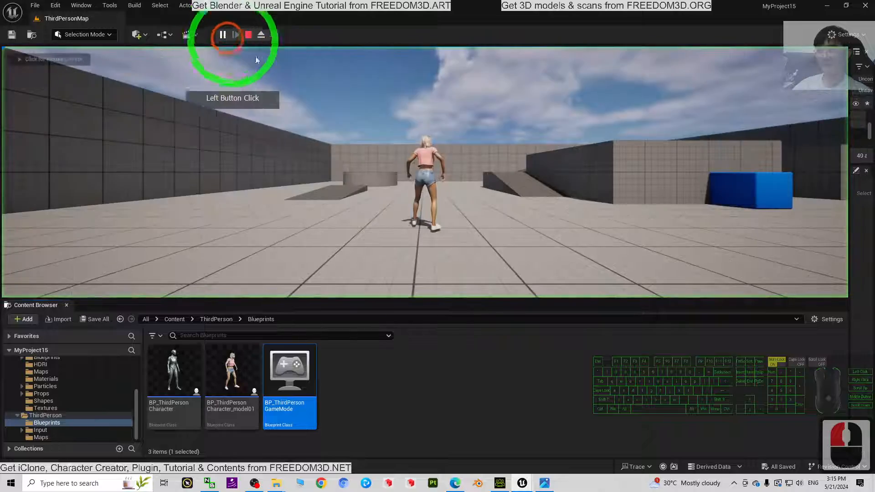
left_click(526, 242)
key("w")
key("s")
key("s")
key("s")
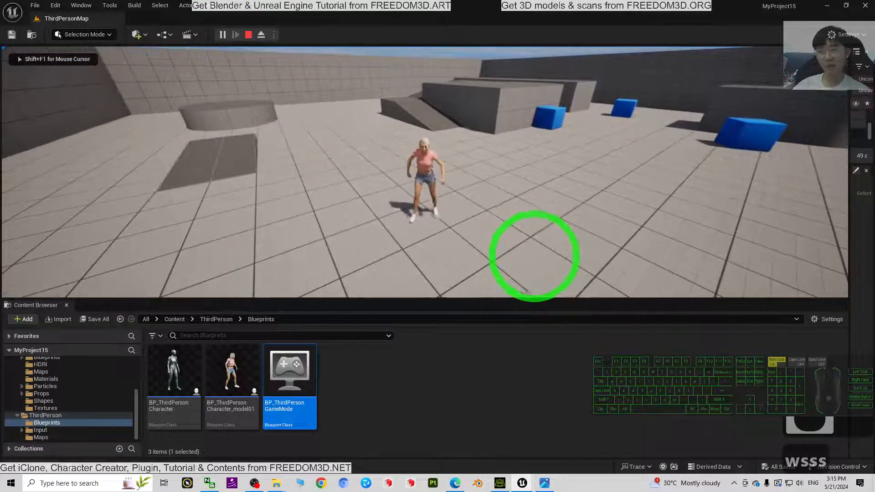
key("d")
key("w")
key("a")
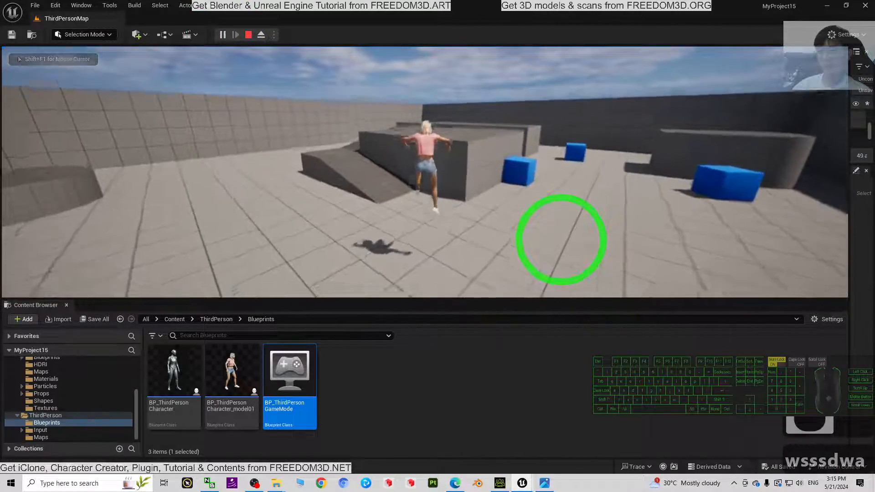
key("s")
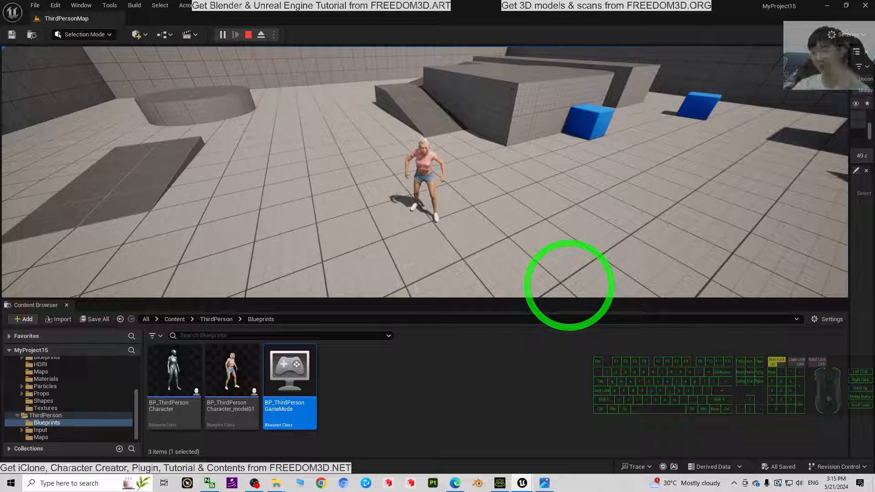
key("Escape")
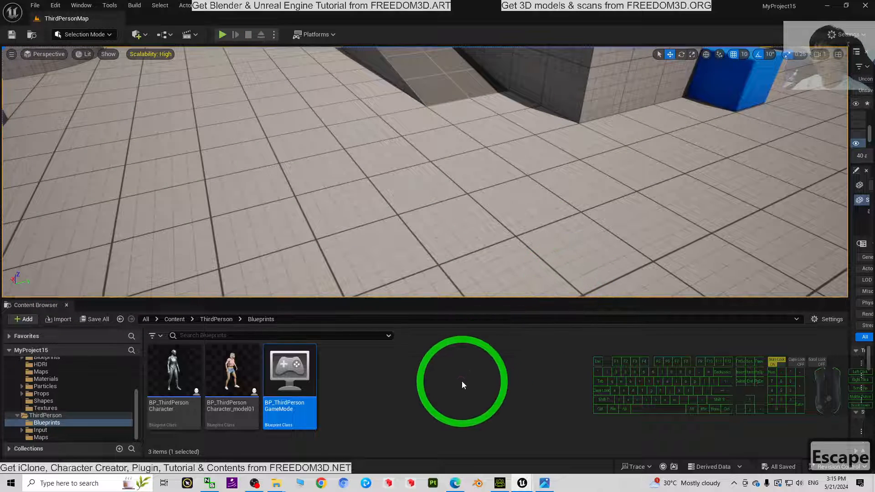
left_click(461, 378)
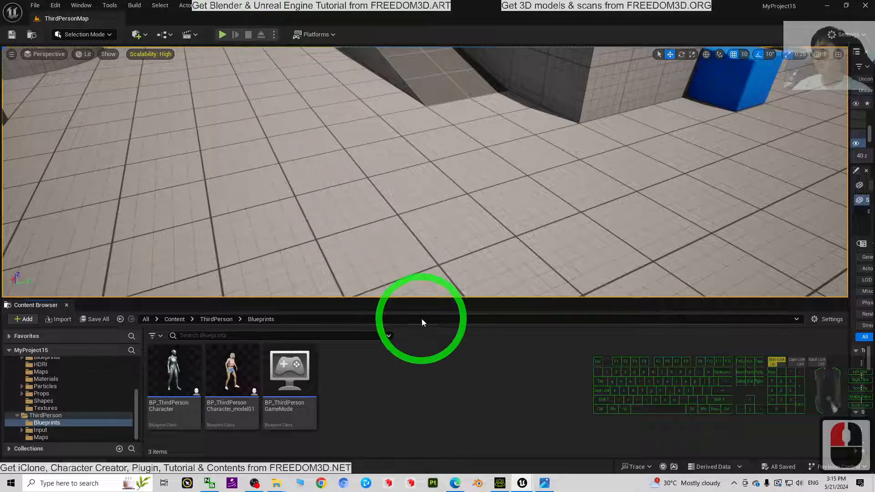
Step: Enlarge the level viewport, play the level to check how model01 stands on the floor, and stop the session
left_click_drag(420, 299, 418, 367)
left_click(223, 34)
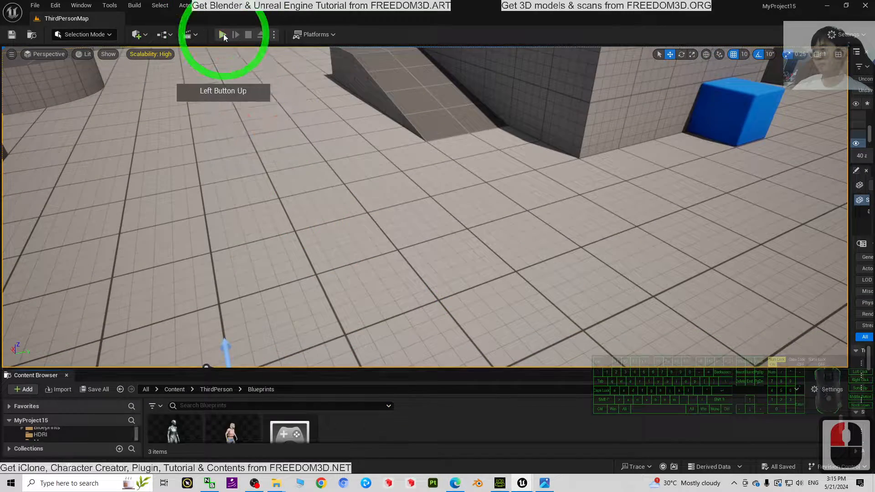
left_click(495, 274)
left_click_drag(495, 274, 439, 265)
key("Escape")
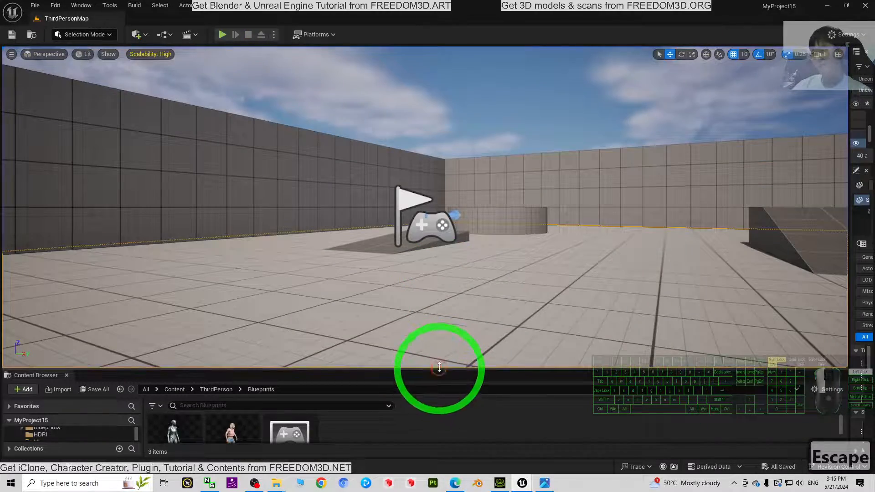
Step: Open BP_ThirdPersonCharacter_model01 in its 3D preview and select the character's Mesh component
left_click_drag(439, 367, 439, 319)
double_click(239, 384)
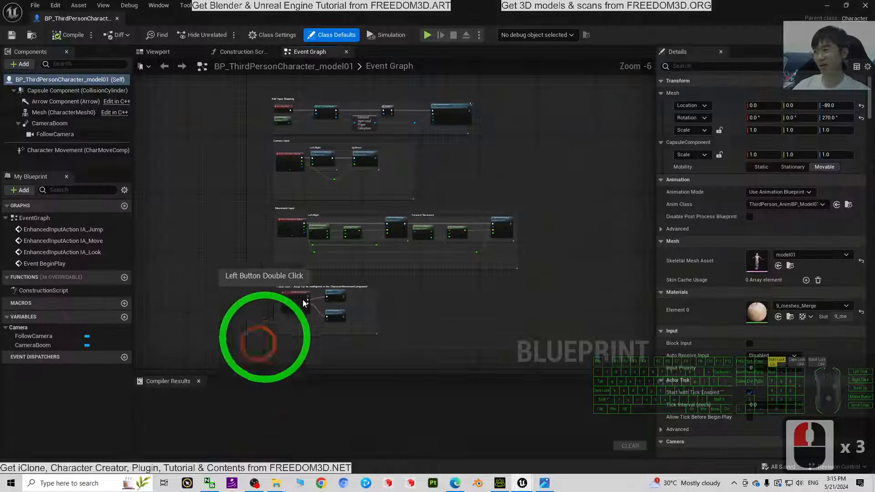
left_click(169, 52)
left_click(427, 238)
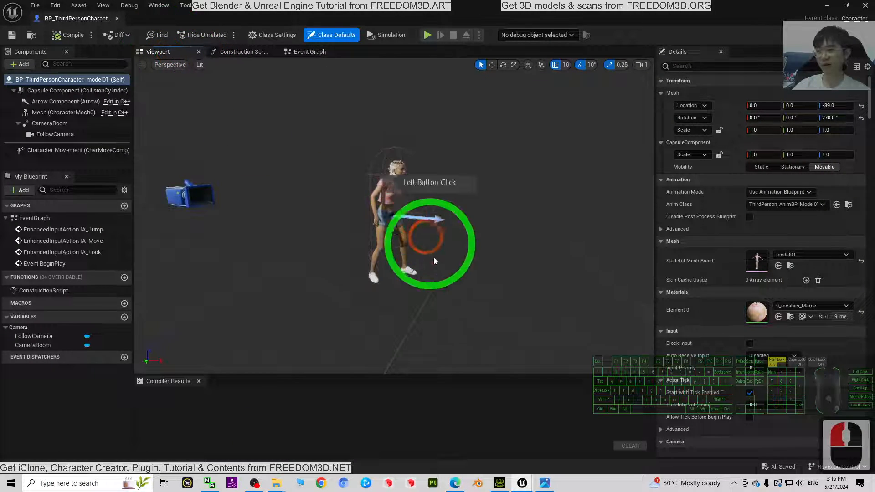
right_click_drag(477, 288, 402, 181)
key("w")
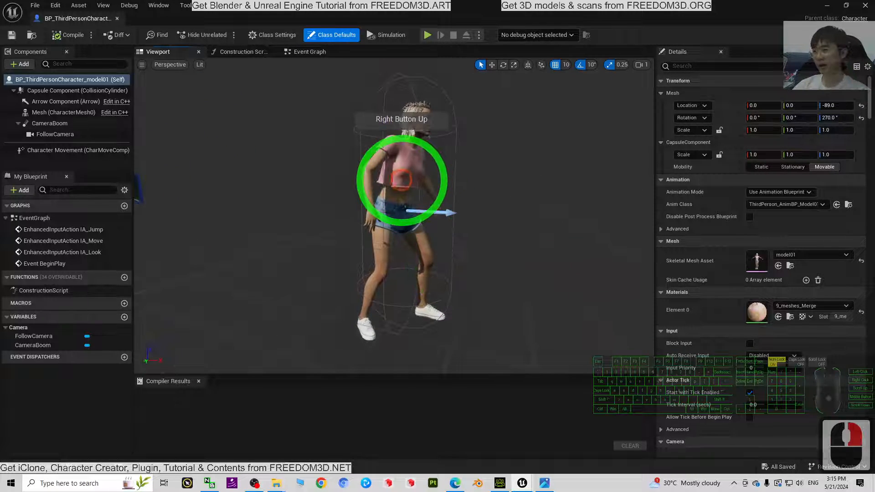
left_click(402, 180)
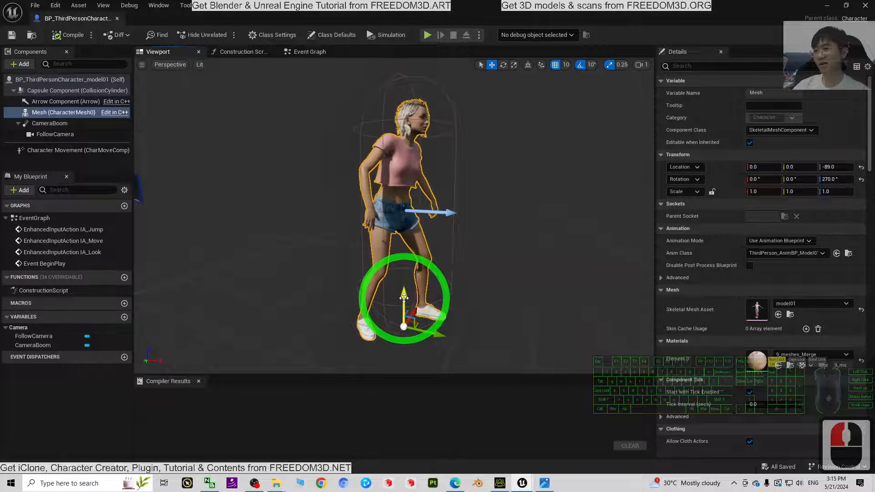
Step: Turn off grid snapping, lower the Mesh component to a Z location of about -90.45, and compile the blueprint
mouse_move(404, 297)
left_mouse_down()
mouse_move(403, 269)
mouse_move(404, 294)
left_mouse_up()
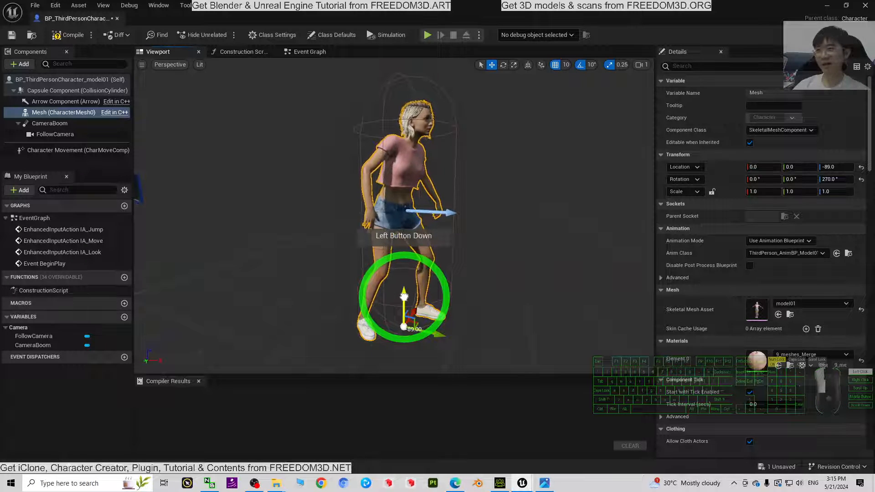
left_click_drag(404, 296, 404, 297)
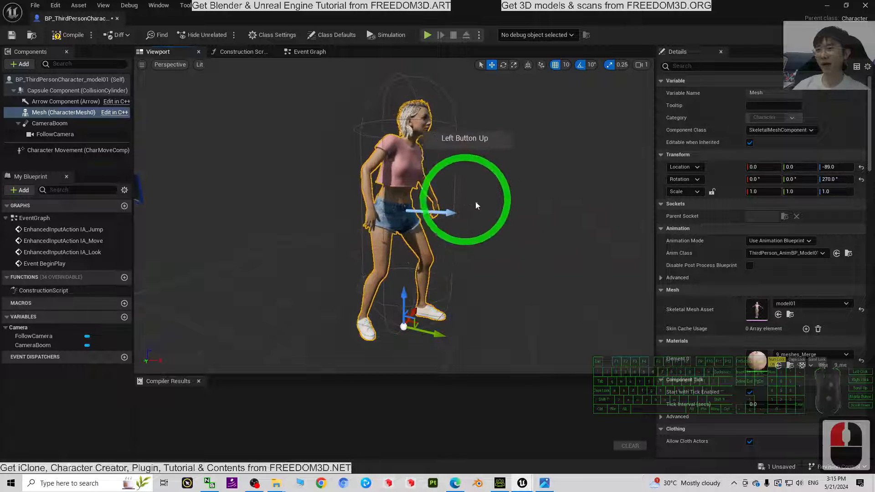
left_click(559, 66)
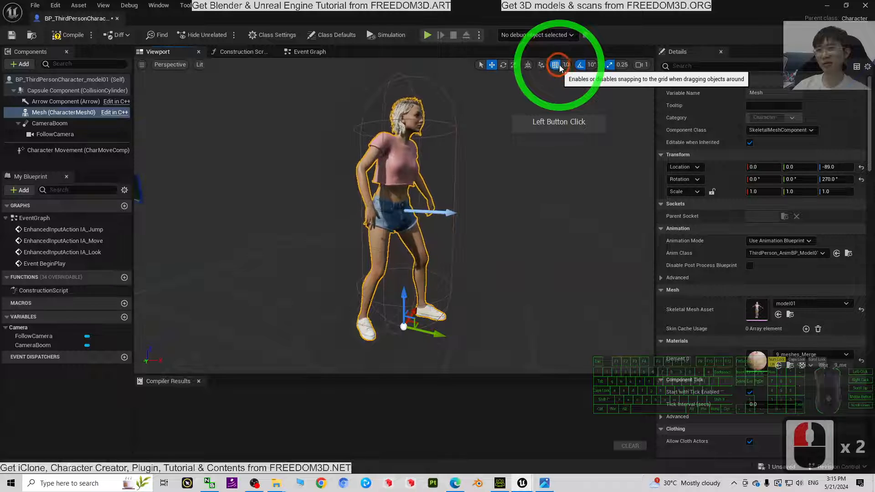
left_click(556, 66)
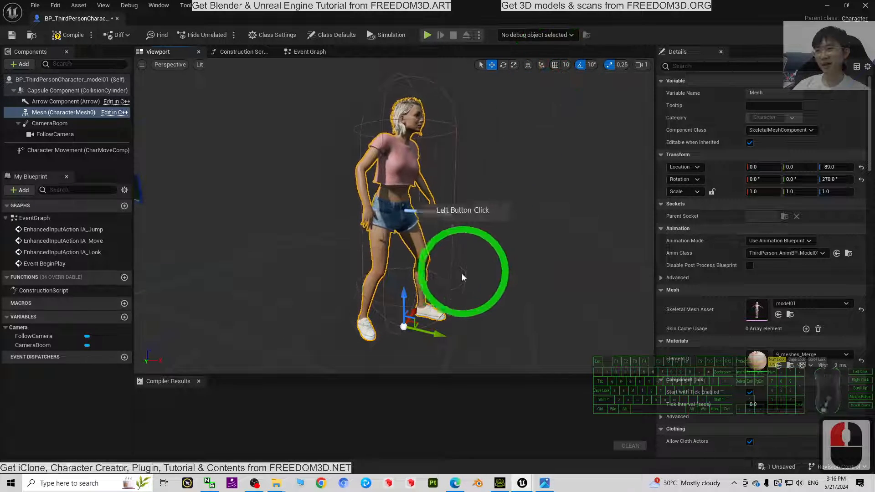
mouse_move(404, 298)
left_mouse_down()
mouse_move(406, 278)
mouse_move(409, 308)
mouse_move(409, 292)
left_mouse_up()
left_click(62, 36)
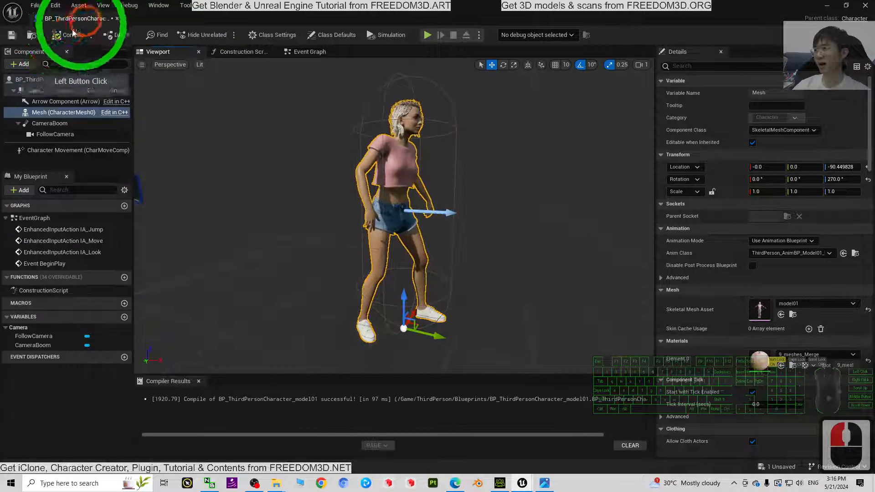
Step: Return to the level, play it to check the character's foot contact with the floor, and stop the session
left_click(827, 5)
left_click(159, 20)
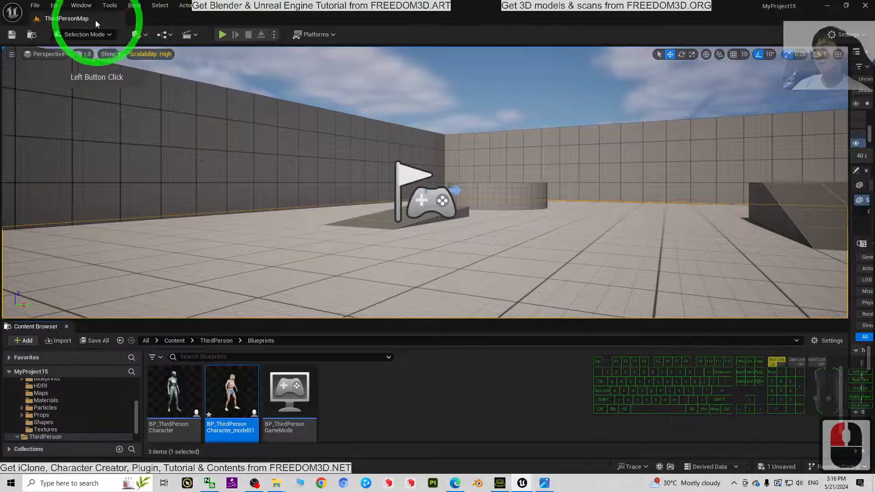
left_click(225, 34)
left_click(556, 242)
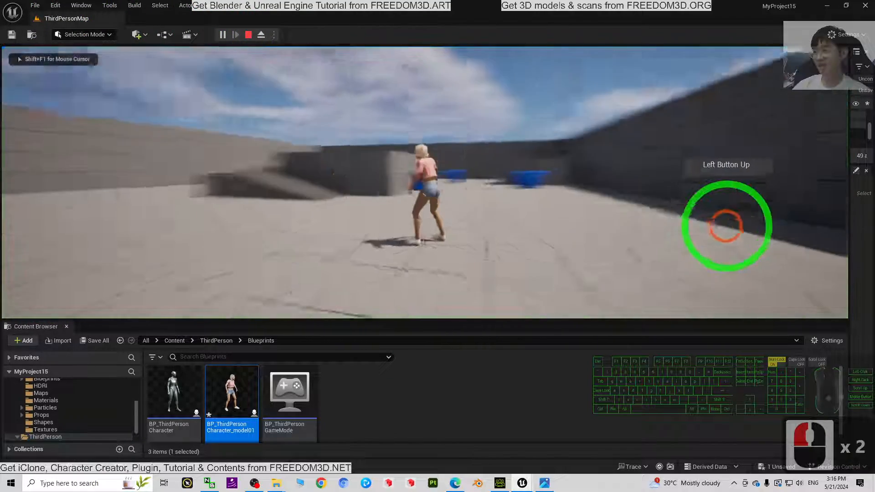
key("Escape")
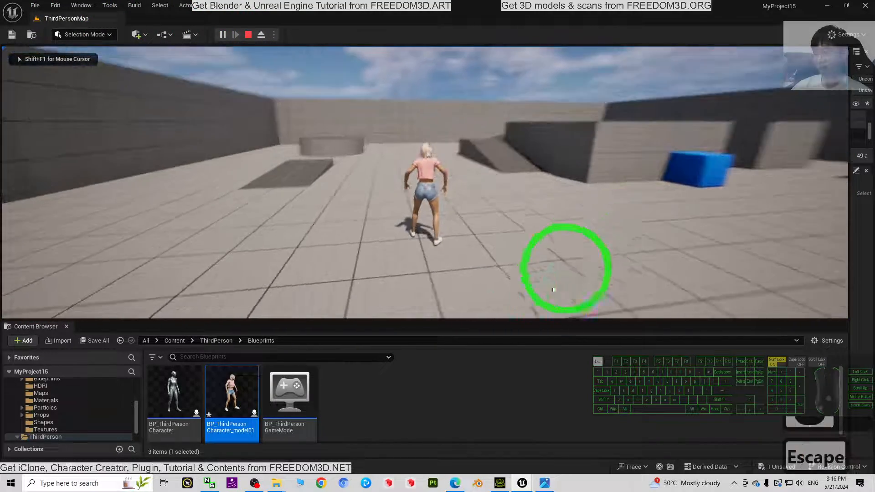
Step: Return to the character blueprint, lower the Mesh component to a Z location of about -91.76, and compile and save it
left_click(545, 483)
left_click(642, 433)
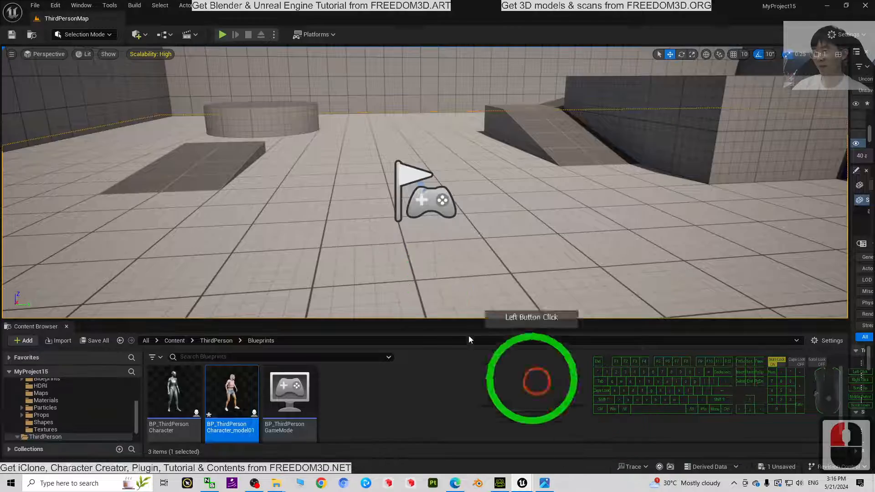
left_click(406, 223)
left_click(402, 293)
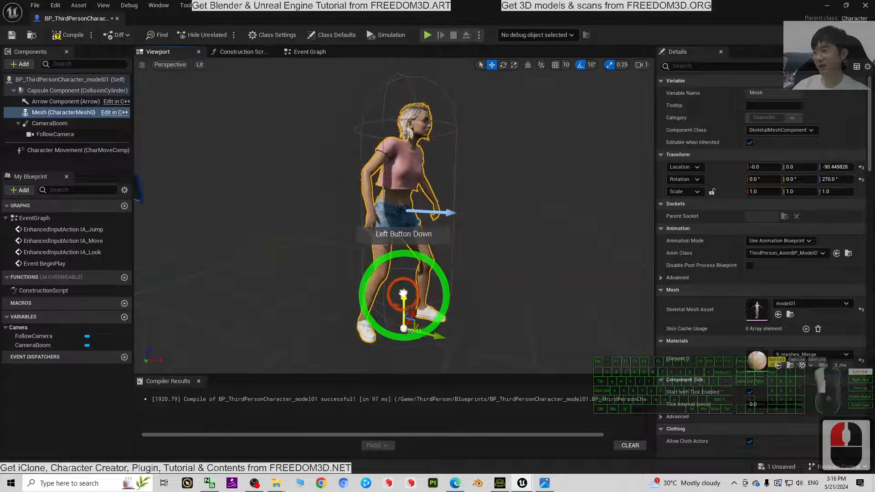
left_click(66, 36)
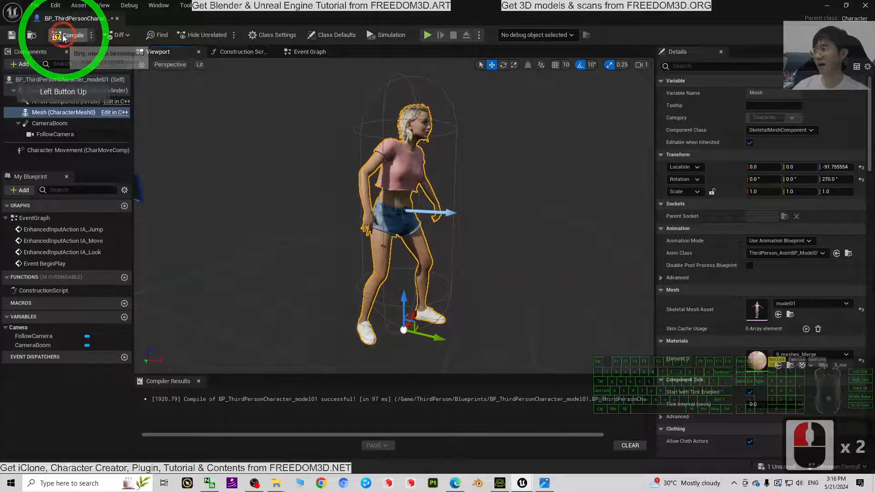
left_click(13, 35)
Step: Play the level again to check the character's height after the second lowering, and stop the session
left_click(827, 5)
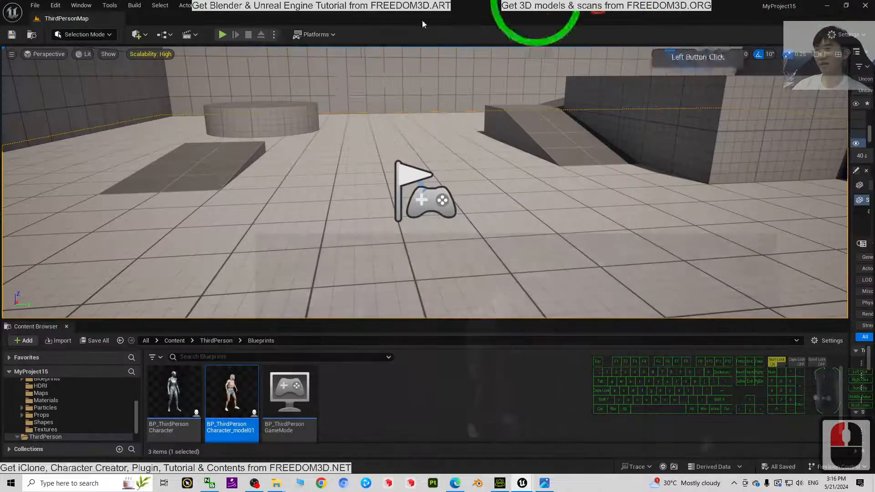
left_click(13, 35)
left_click(461, 205)
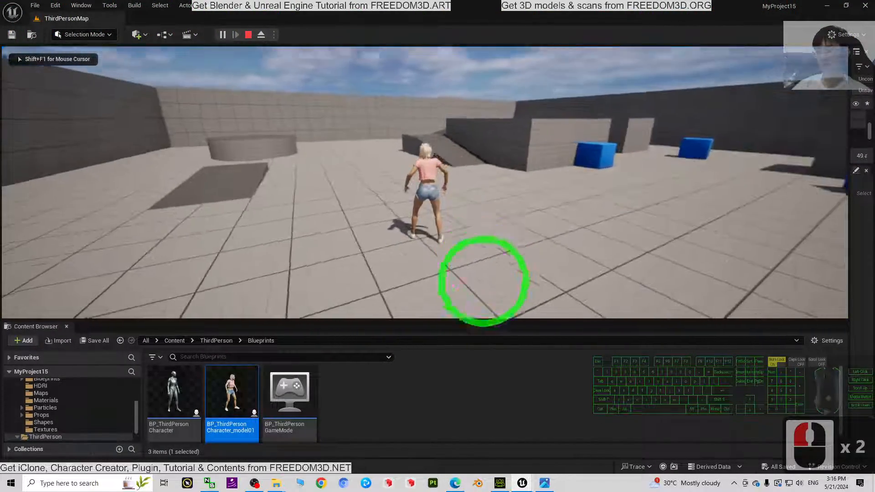
key("Escape")
Step: Lower the Mesh component in the character blueprint to a Z location of about -94.29 and compile it
mouse_move(522, 483)
left_click(618, 436)
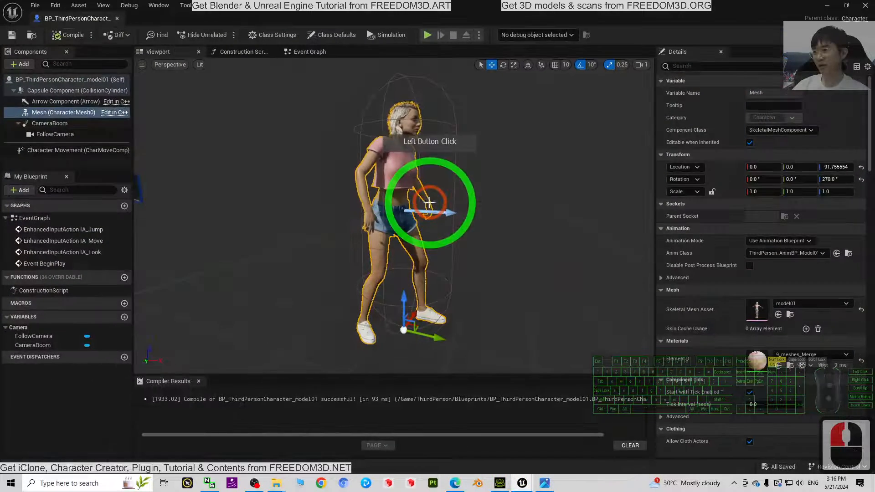
left_click_drag(405, 295, 406, 296)
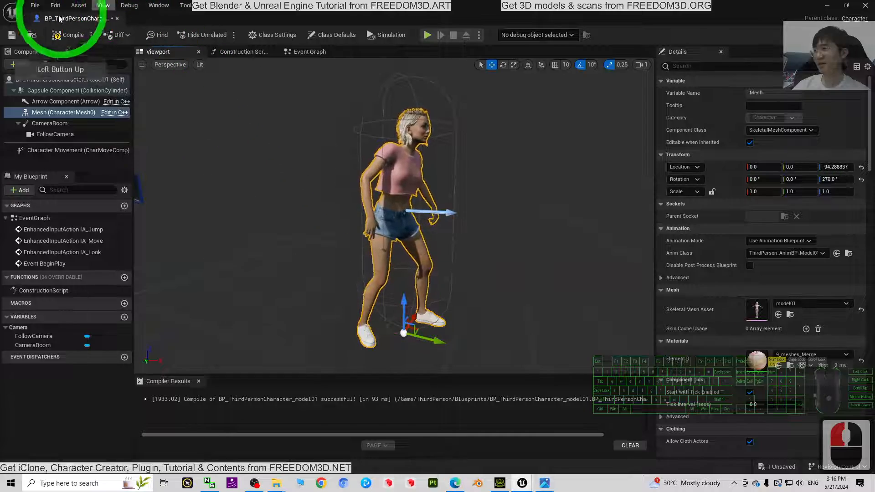
Step: Play the level, run model01 up the ramp and across the raised platform to test the foot placement, and stop the session
left_click(826, 5)
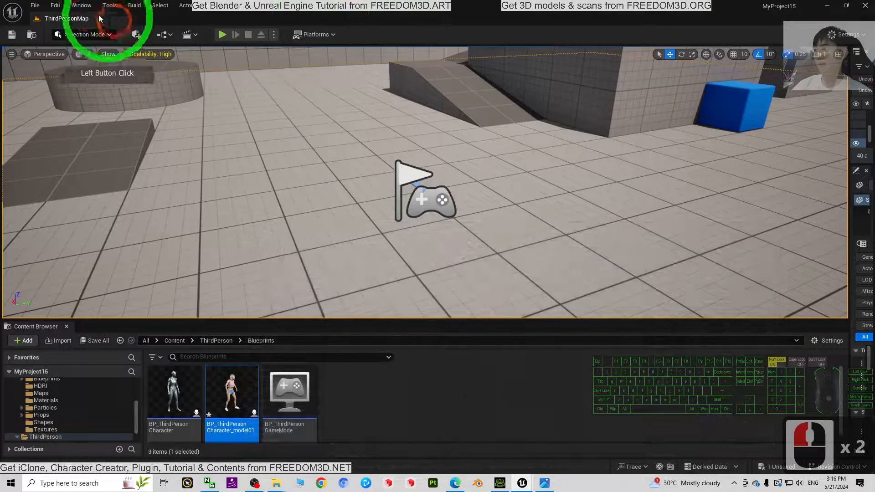
left_click(224, 31)
right_click_drag(477, 207, 434, 242)
key("w")
key("w")
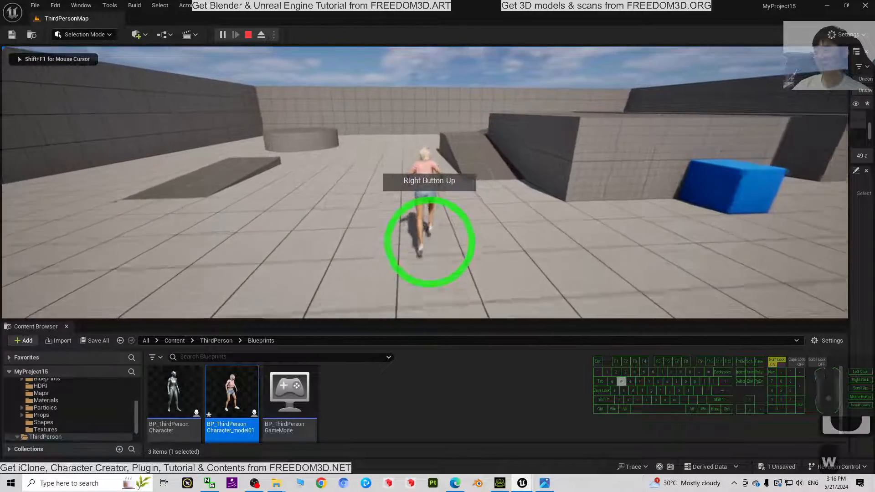
key("d")
key("a")
key("d")
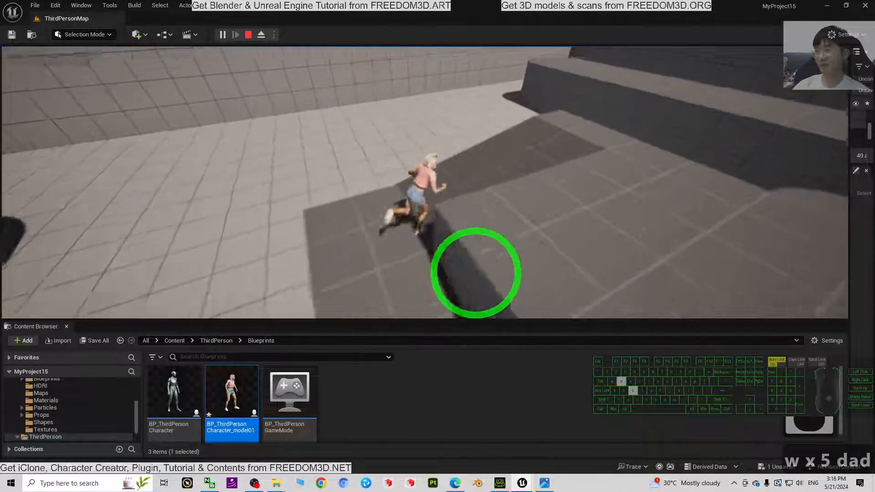
key("d")
key("w")
key("d")
key("d")
key("d")
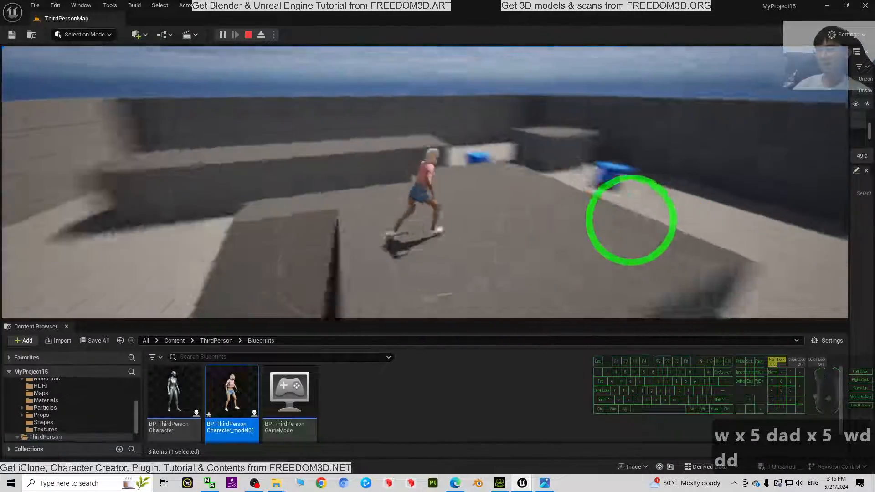
key("s")
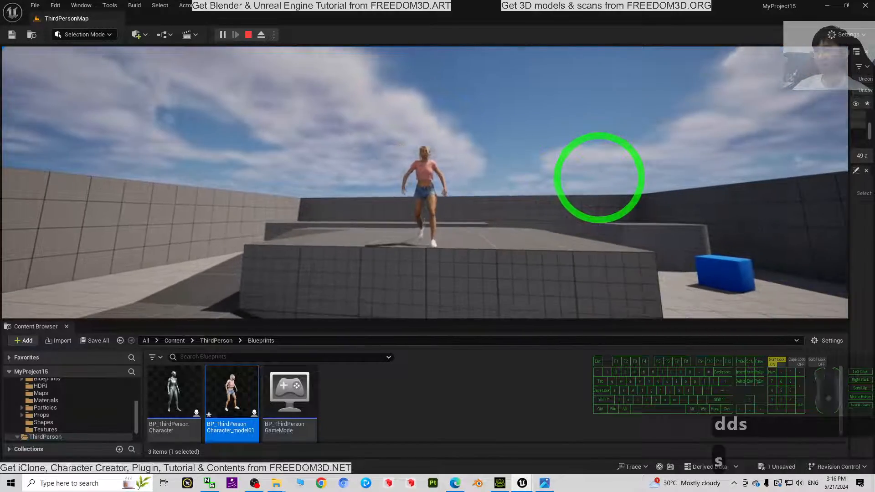
key("s")
key("Escape")
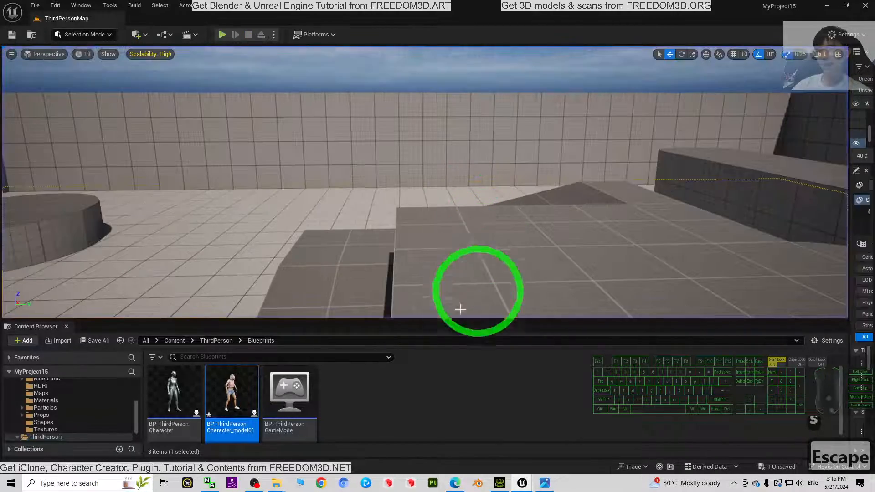
Step: Review the Mesh placement in the character blueprint, close it, play the level viewing the character from the front, and stop the session
double_click(230, 394)
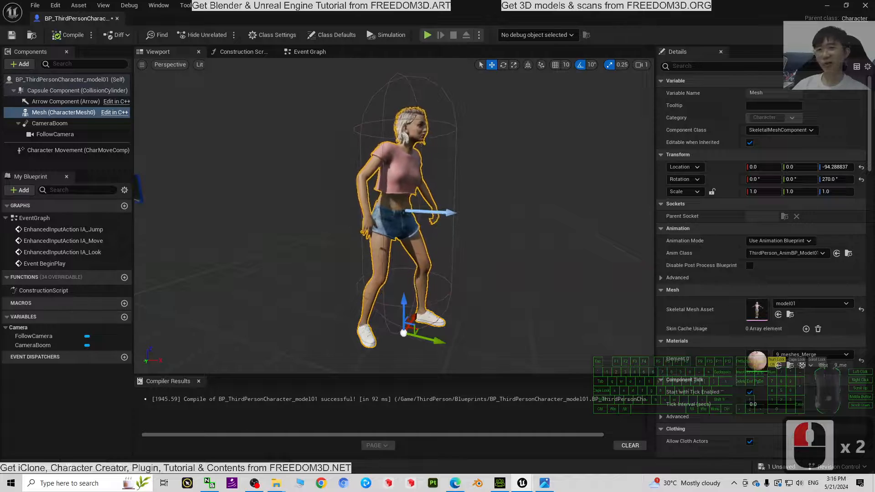
left_click(864, 5)
left_click(223, 35)
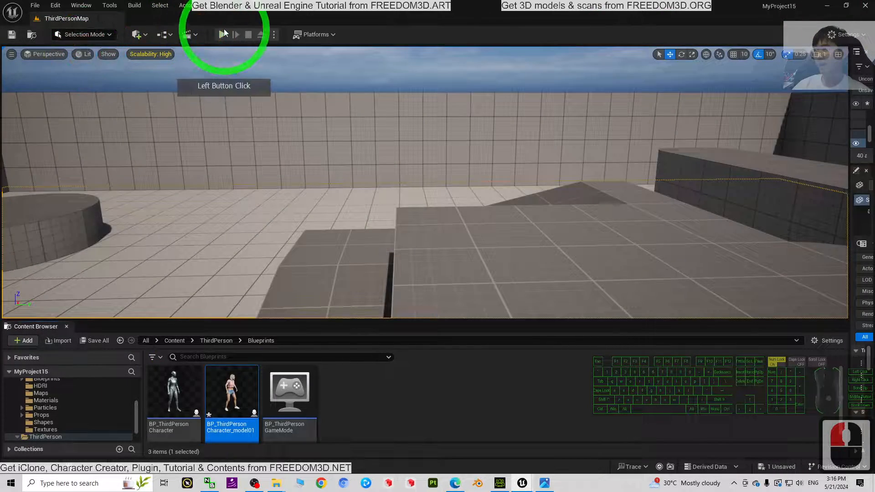
left_click(481, 232)
key("s")
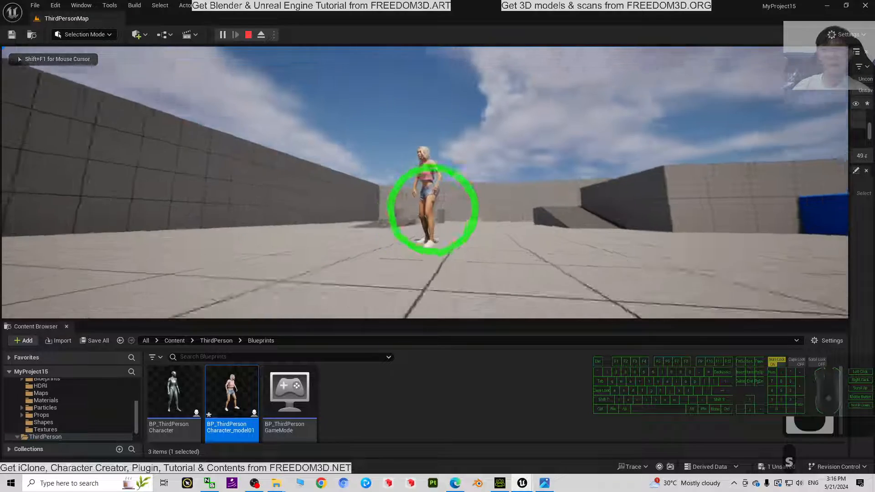
key("Escape")
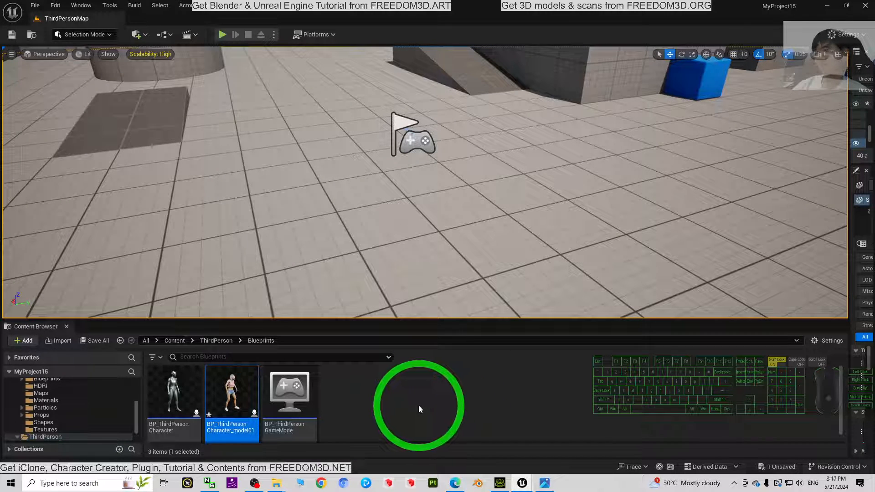
Step: Enlarge the Content Browser and browse to the ThirdPerson animation assets in the Content > Model01 > Animation folder
left_click(175, 340)
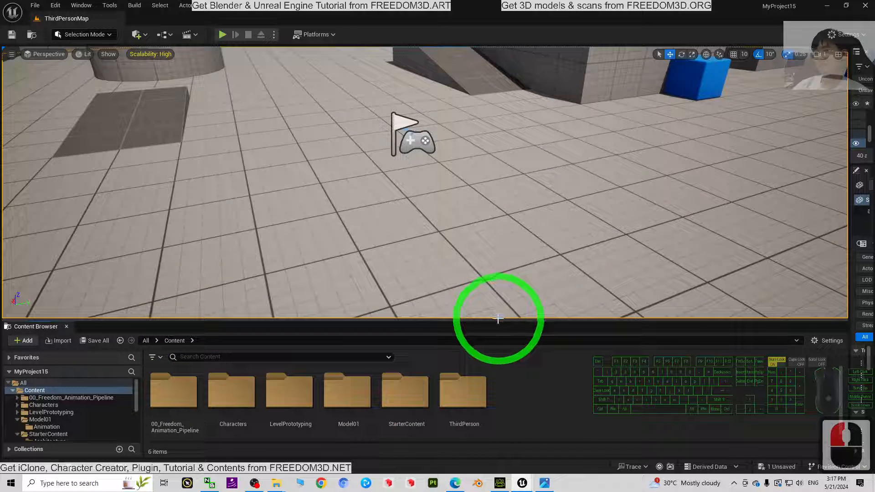
left_click_drag(502, 307, 456, 279)
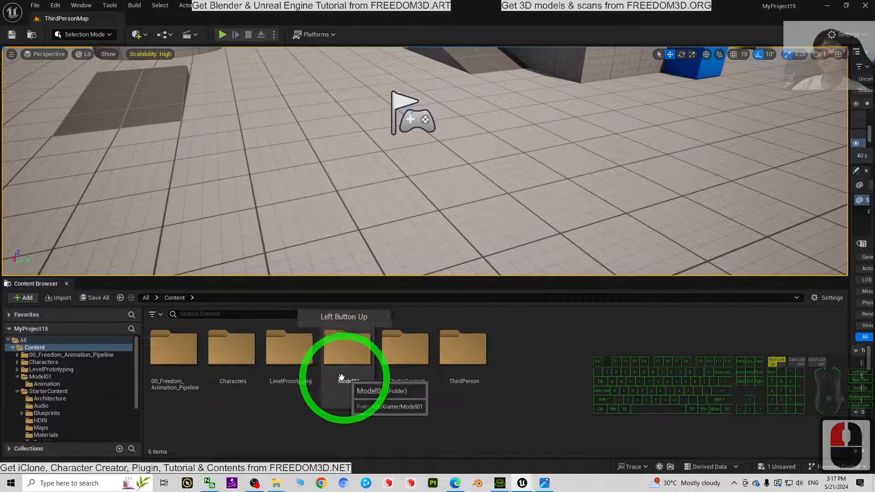
double_click(347, 362)
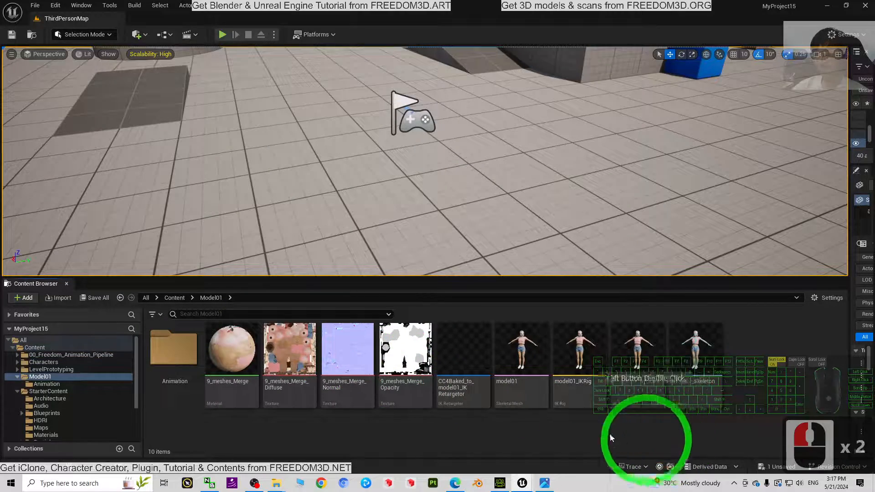
double_click(170, 350)
scroll(784, 361, "down", 4)
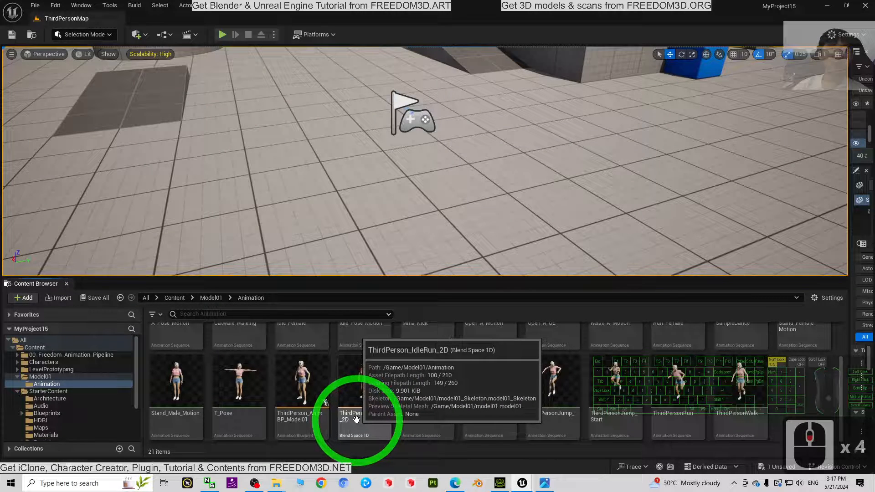
Step: Preview the ThirdPerson_IdleRun_2D blend space along its speed axis and delete the ThirdPersonIdle sample at speed 0
double_click(360, 390)
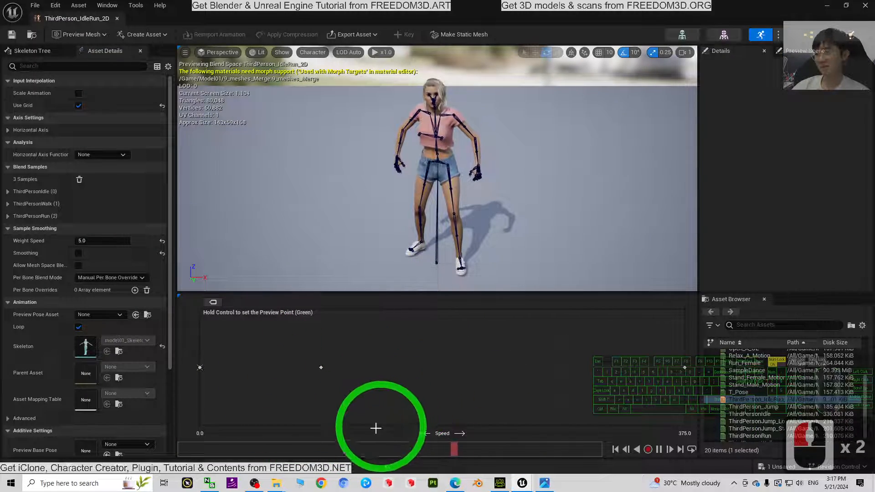
left_click(659, 450)
left_click(289, 418)
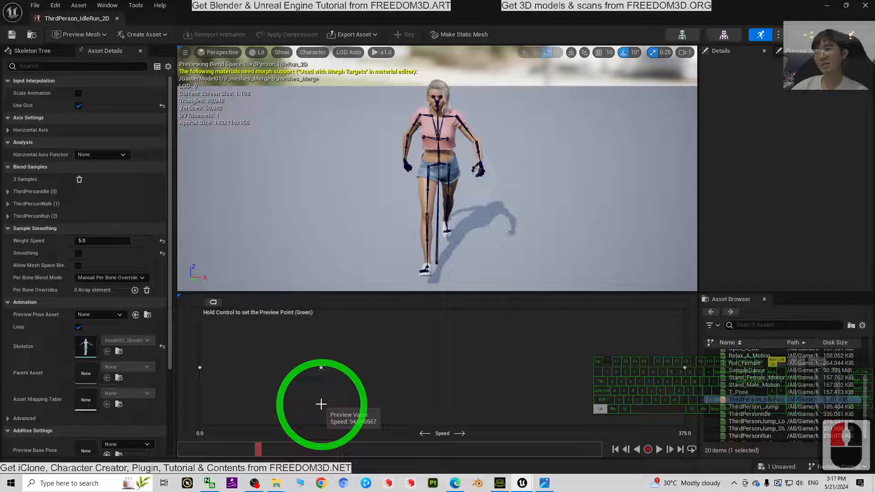
left_click(659, 450)
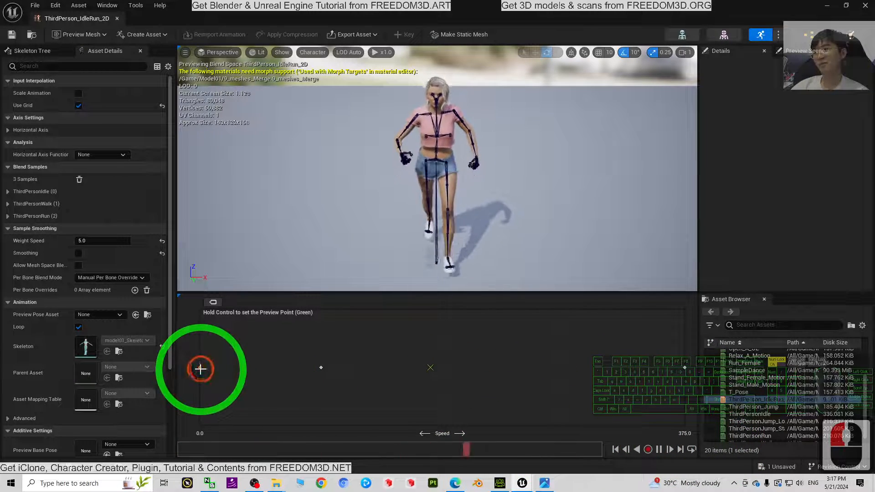
left_click(201, 369)
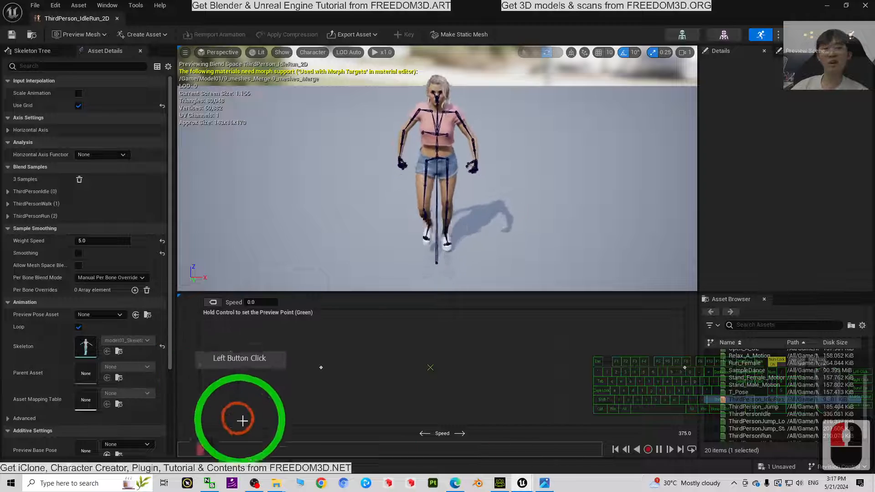
key("Delete")
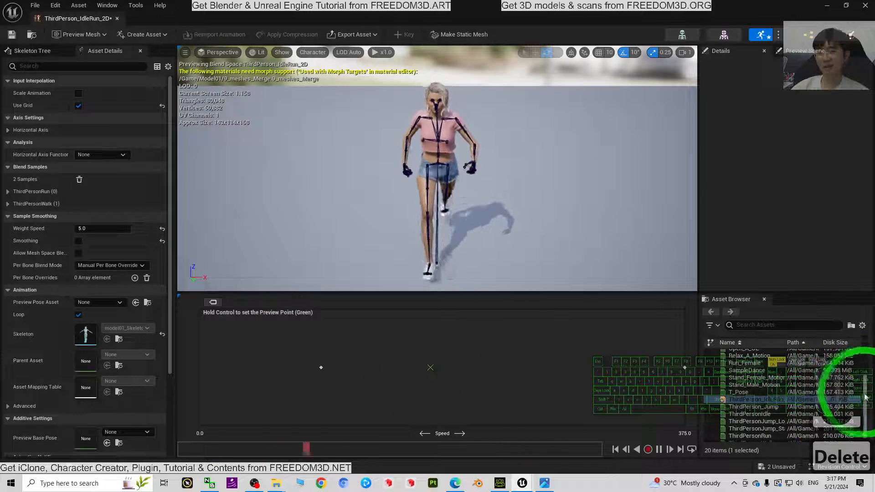
Step: Try the Idle_Pose_Motion animation as the blend space's sample at speed 0 and remove it again
left_click_drag(865, 396, 856, 313)
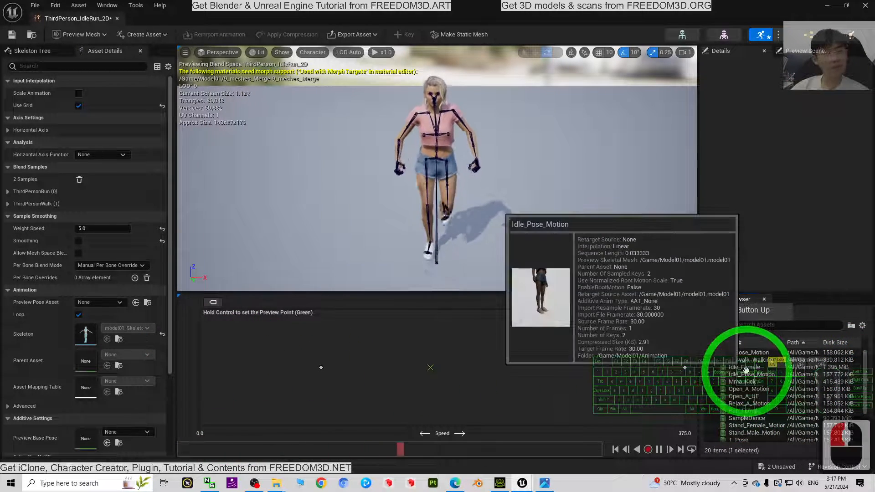
left_click_drag(745, 372, 200, 367)
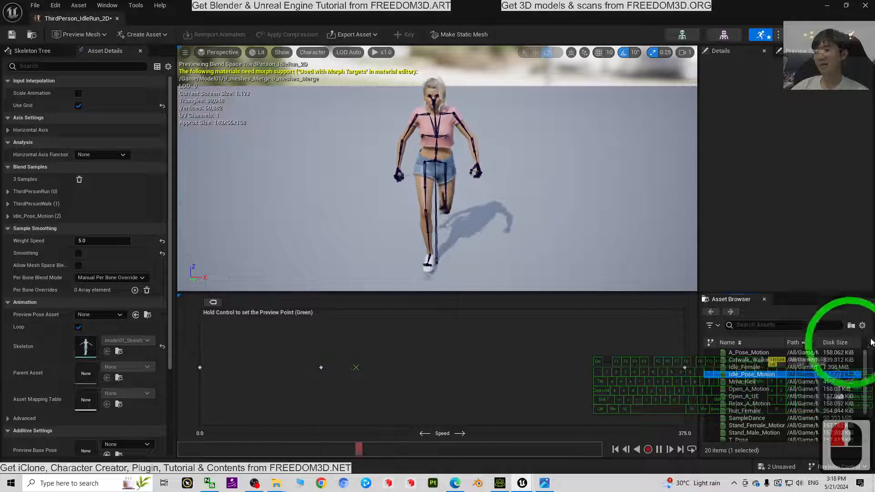
left_click(743, 367)
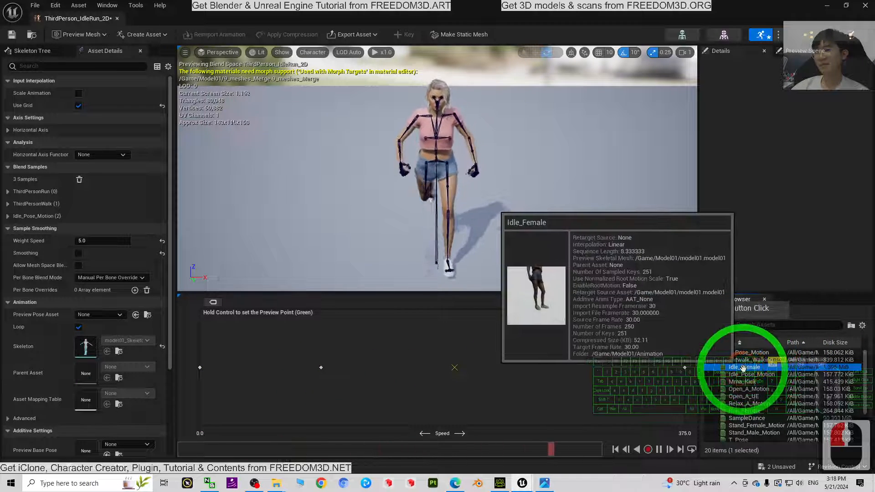
left_click_drag(743, 368, 691, 371)
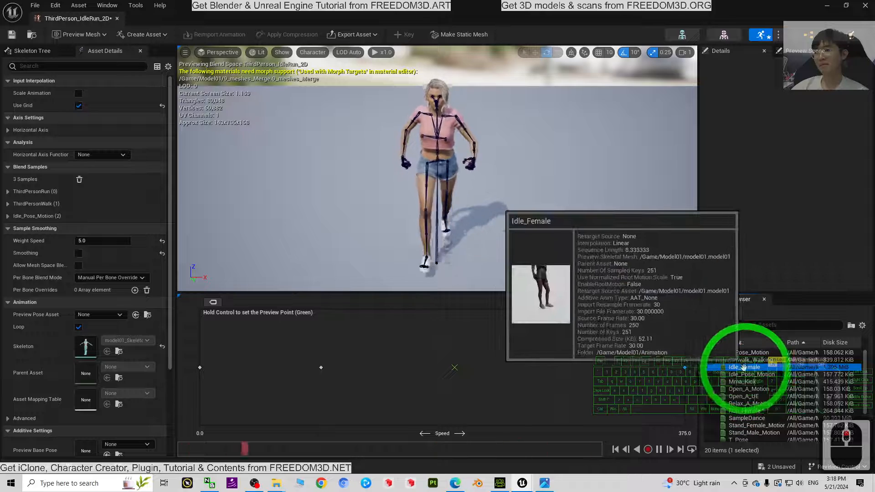
left_click(201, 369)
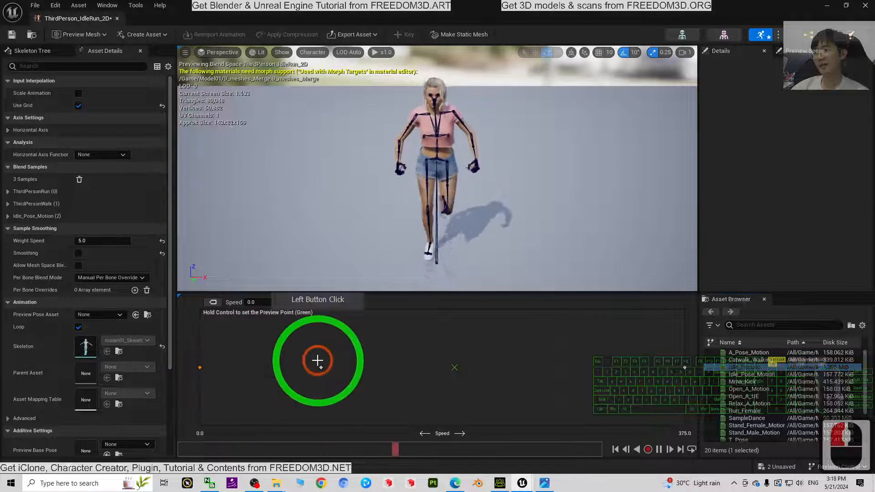
key("Delete")
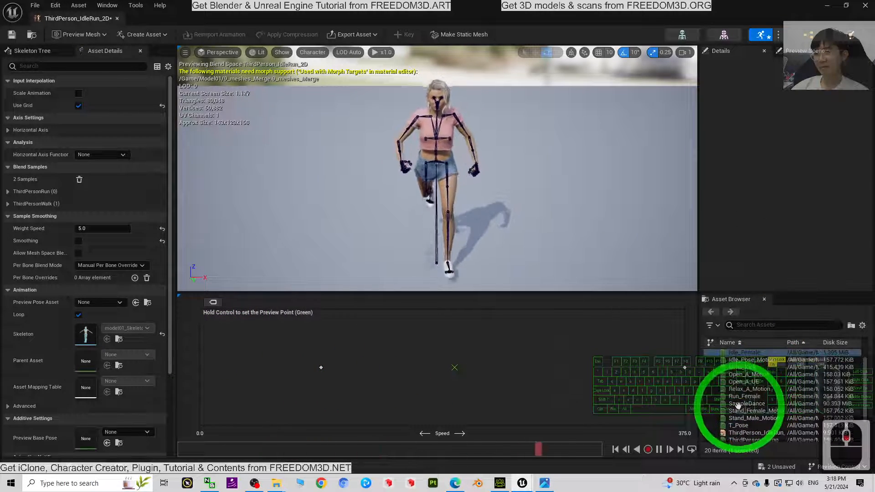
Step: Look through the available animations, inspect Stand_Female_Motion and the model01 skeleton, and close the animation editor
scroll(761, 392, "up", 6)
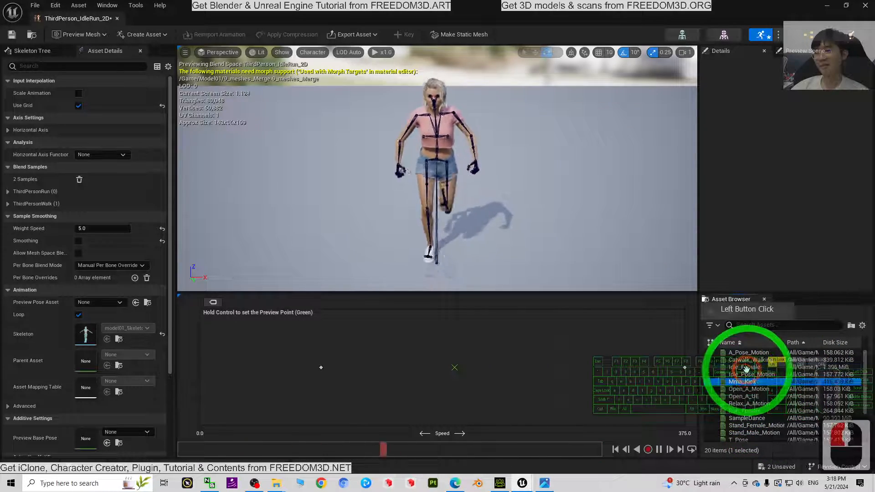
left_click(740, 367)
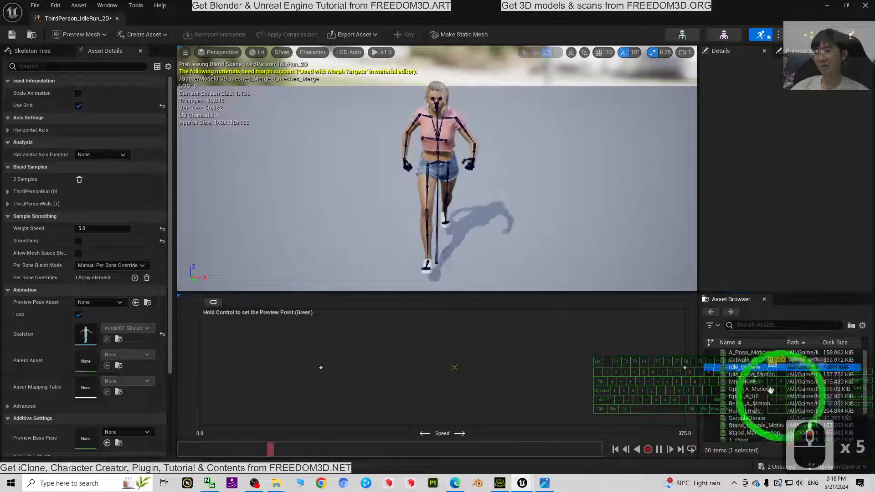
left_click(751, 359)
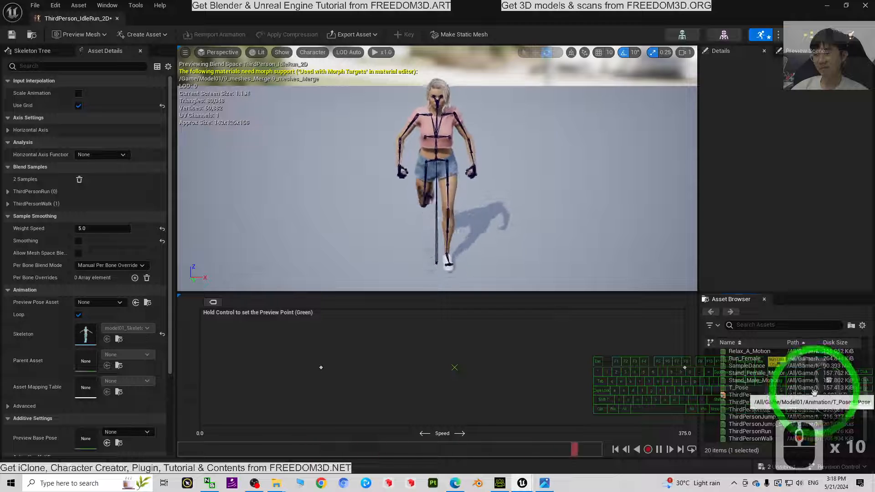
left_click(757, 373)
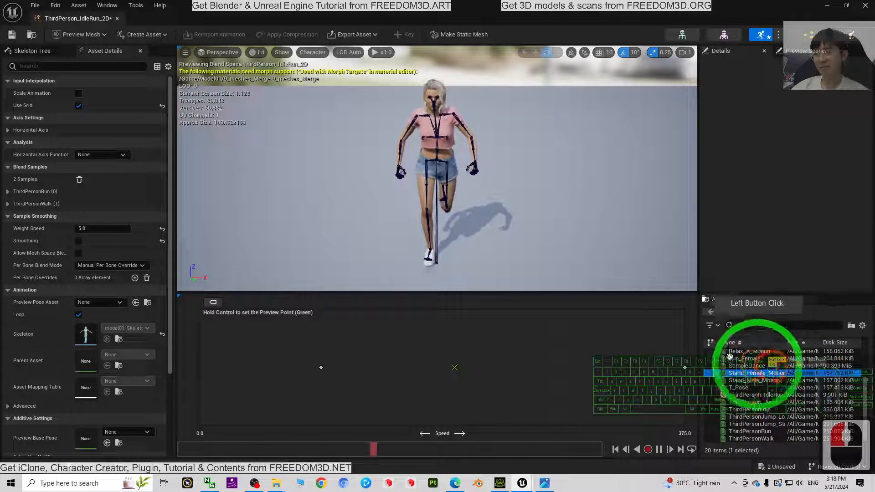
double_click(747, 372)
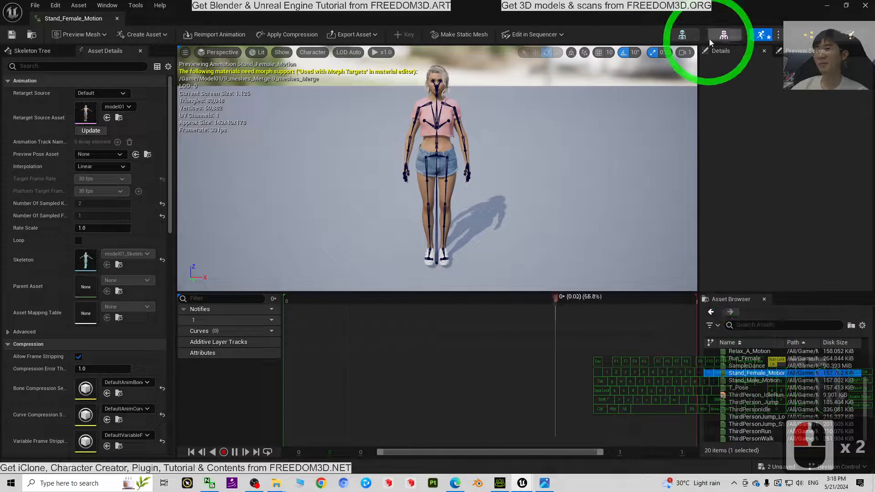
left_click(682, 35)
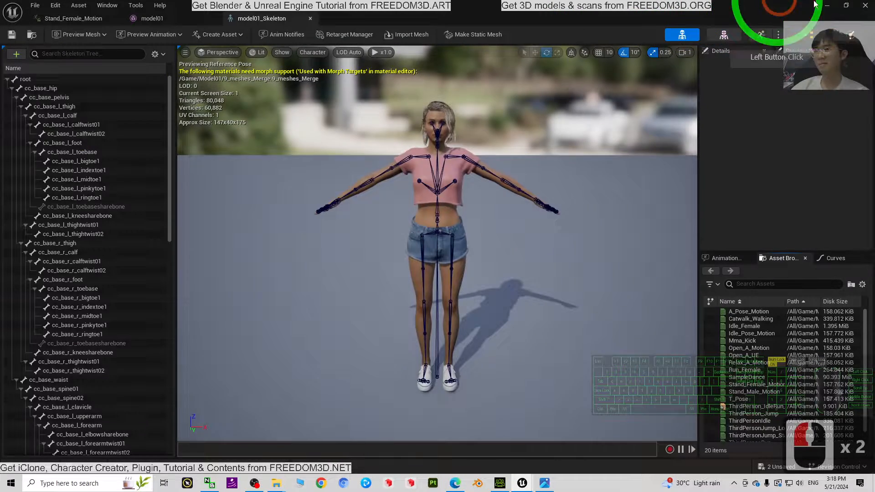
left_click(865, 6)
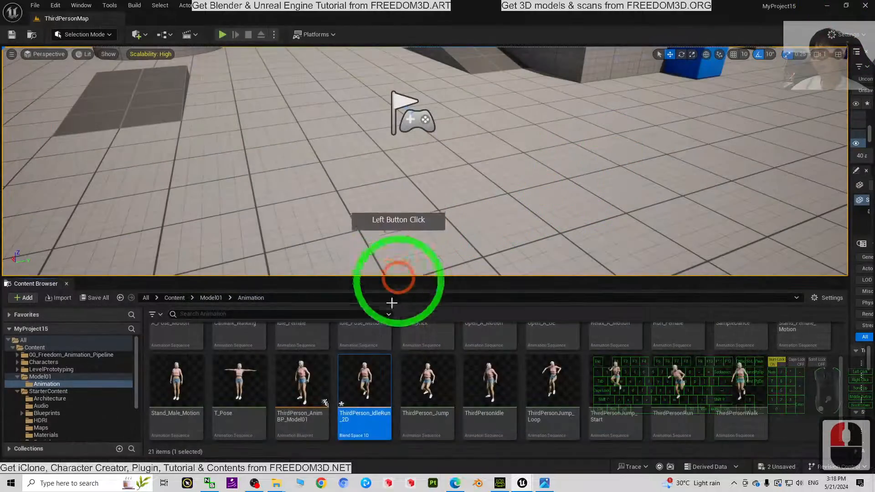
Step: Reopen the ThirdPerson_IdleRun_2D blend space and place the Idle_Pose_Motion animation at speed 0
double_click(364, 383)
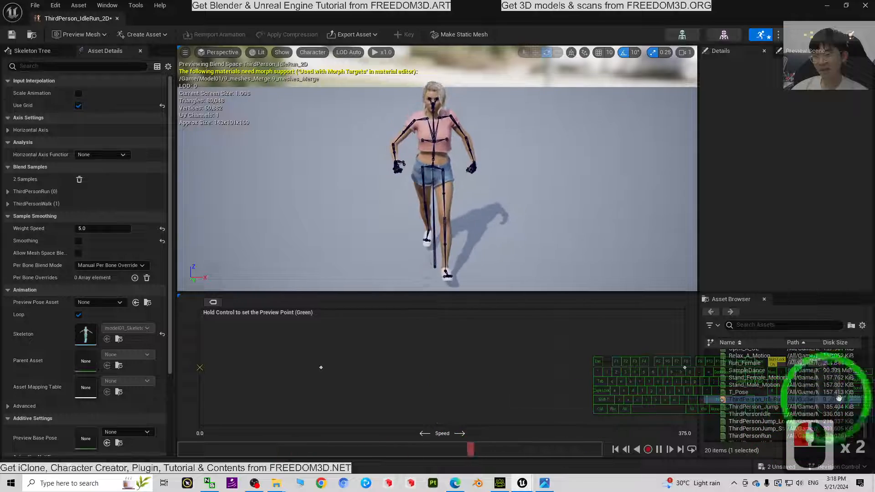
scroll(774, 382, "up", 3)
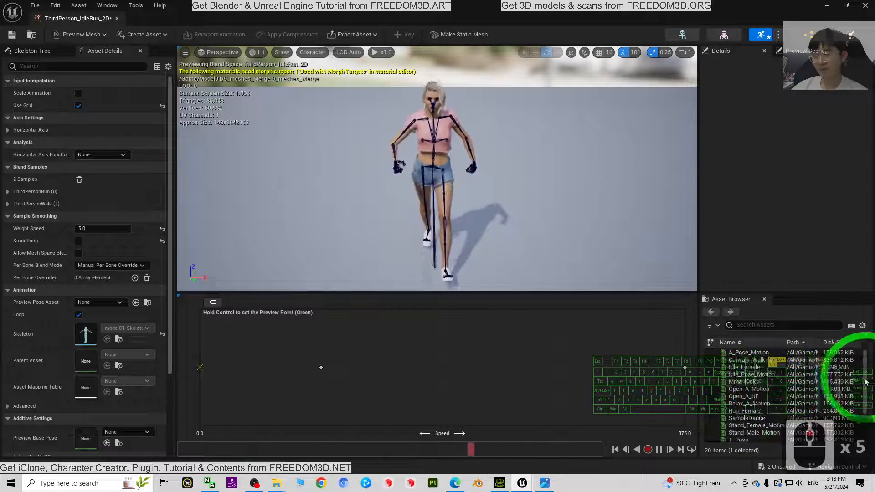
scroll(775, 378, "up", 1)
left_click(740, 374)
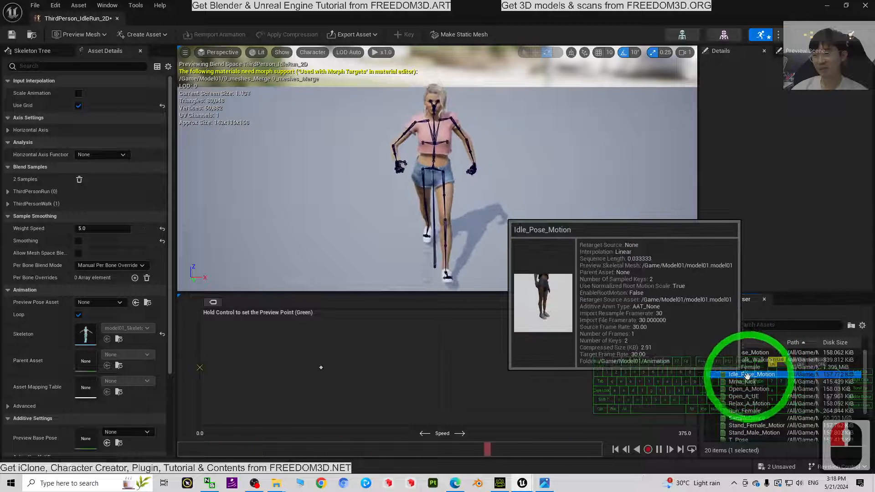
left_click_drag(747, 374, 199, 367)
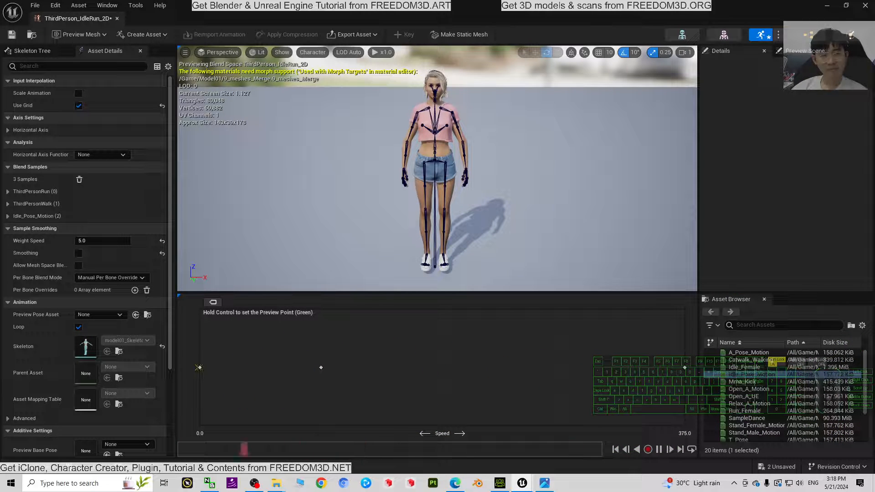
Step: Replace the Idle_Pose_Motion sample at speed 0 with the Idle_Female animation
left_click(208, 368)
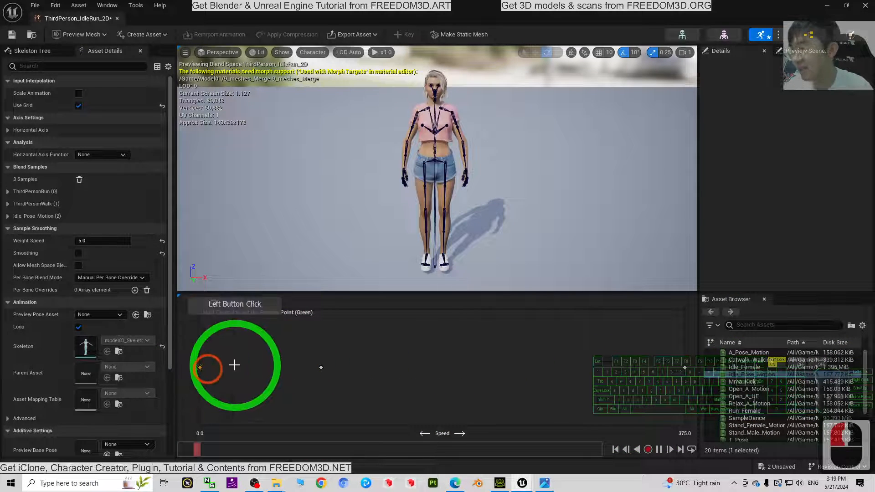
left_click(242, 368)
key("Delete")
left_click_drag(738, 367, 242, 382)
Step: Replace the ThirdPersonWalk sample at speed 93.75 with the Catwalk_Walking animation at about the same speed
left_click(323, 370)
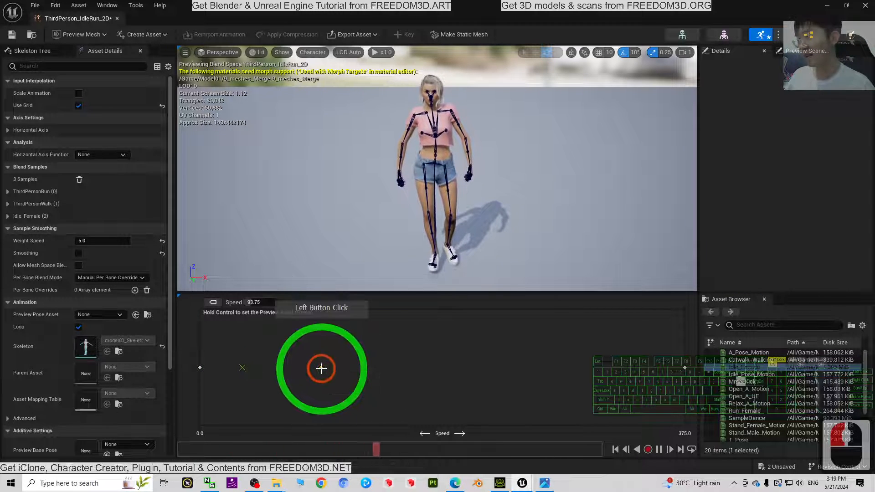
key("Delete")
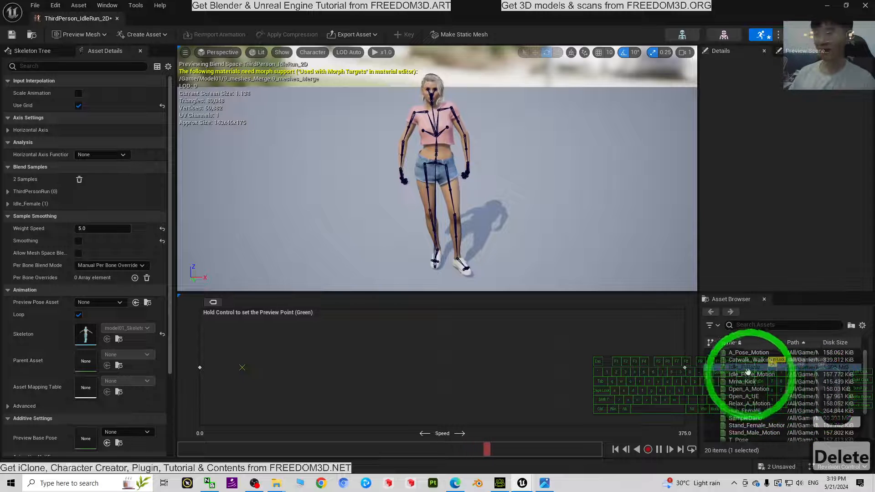
left_click_drag(750, 359, 319, 367)
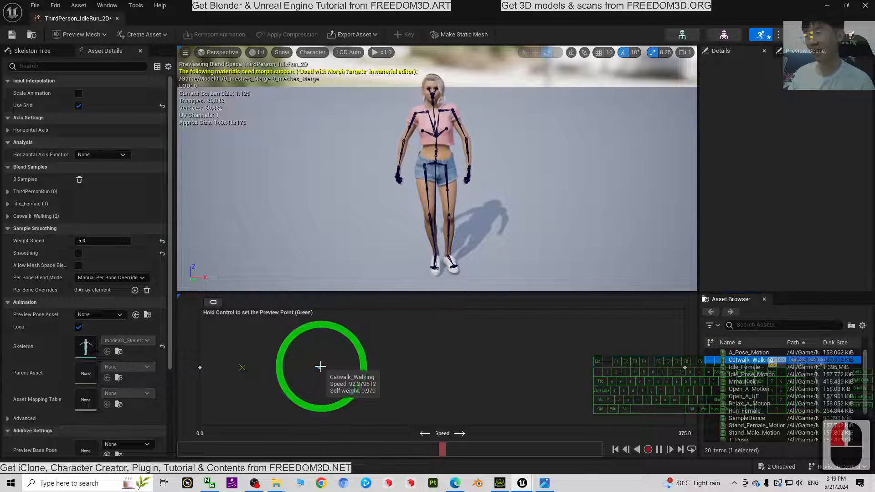
left_click_drag(320, 367, 324, 367)
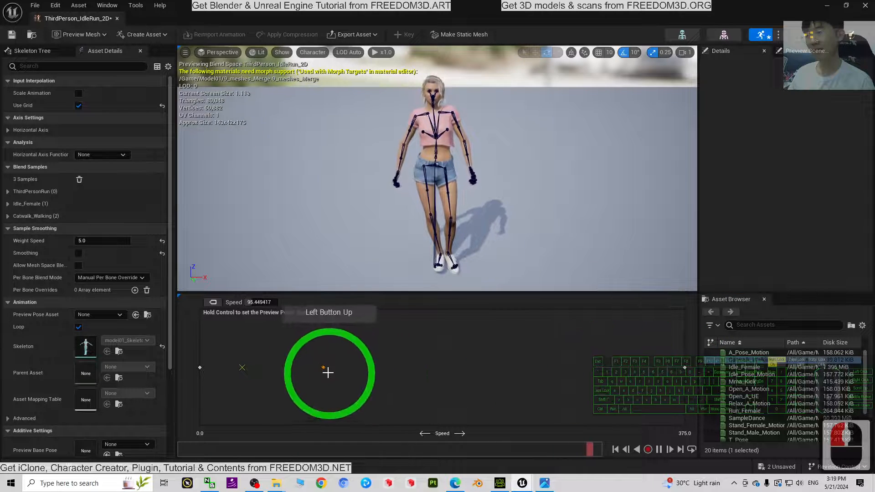
Step: Preview the blend near speed 375 and delete the ThirdPersonRun sample there
left_click(683, 368)
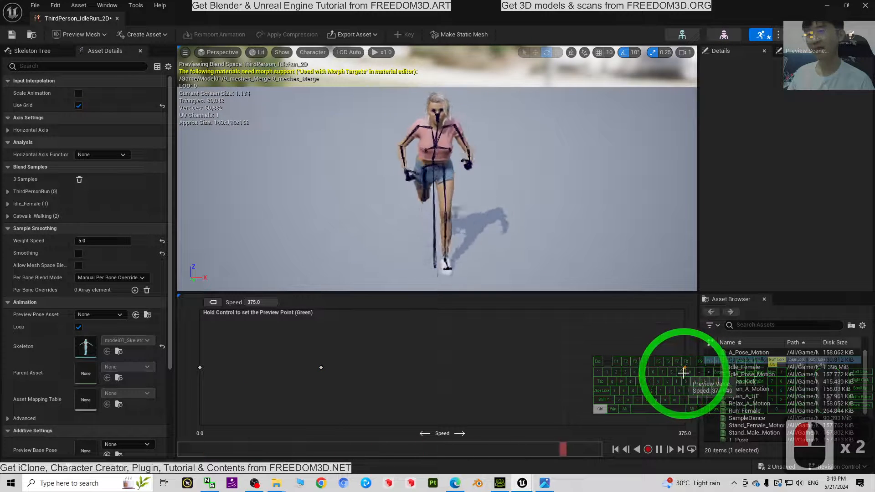
left_click(601, 385)
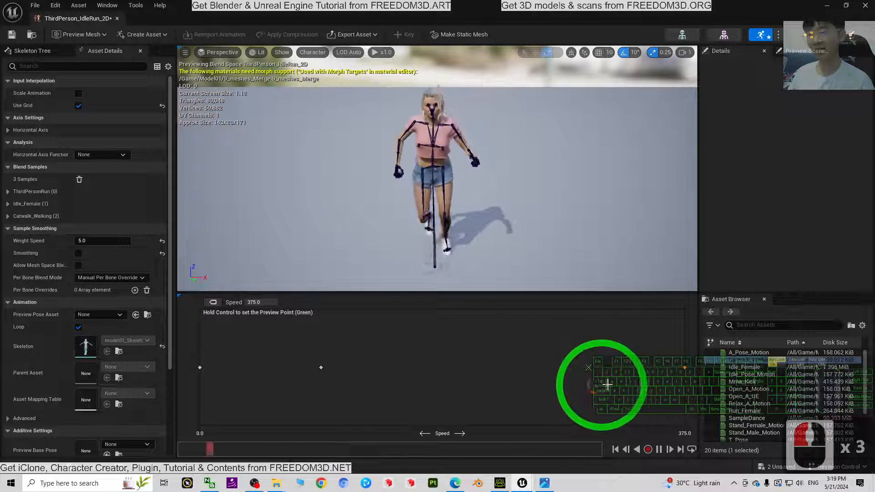
key("Delete")
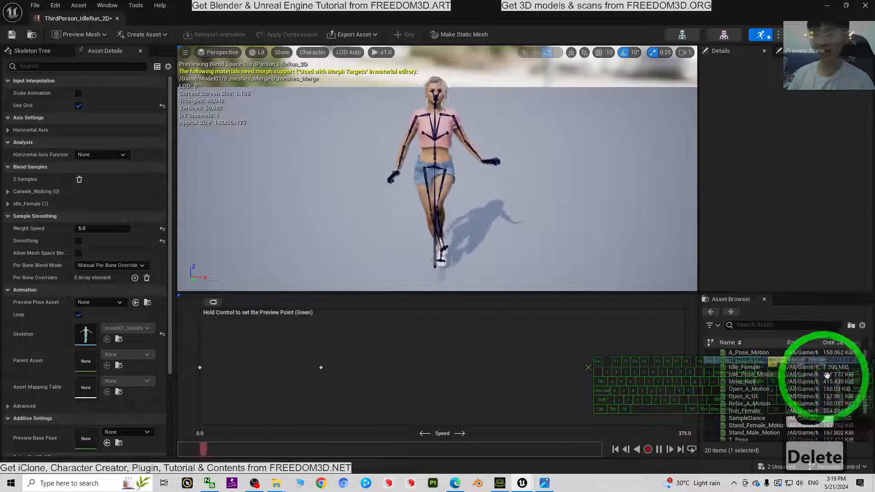
Step: Try the SampleDance animation as the sample at about speed 375 and remove it again
scroll(816, 374, "down", 1)
left_click_drag(747, 403, 682, 368)
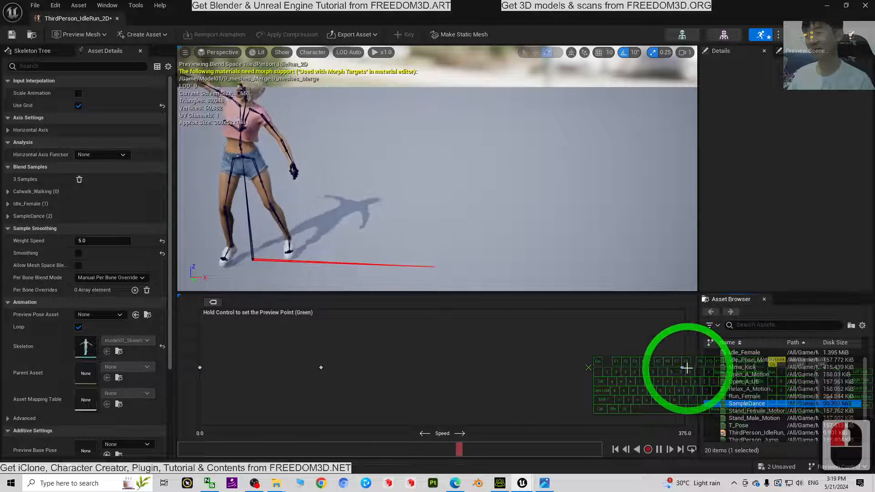
left_click(682, 367)
key("Delete")
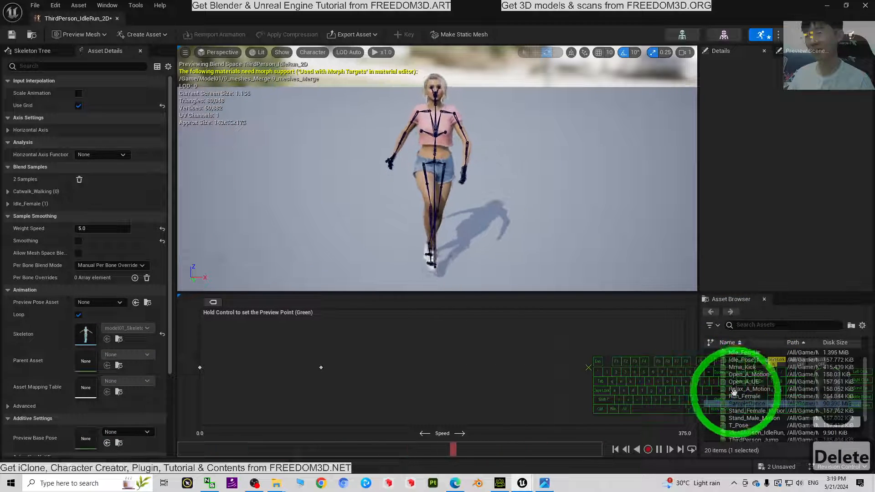
Step: Place the Run_Female animation at about speed 375, preview the blend, and save the blend space
left_click_drag(735, 396, 684, 367)
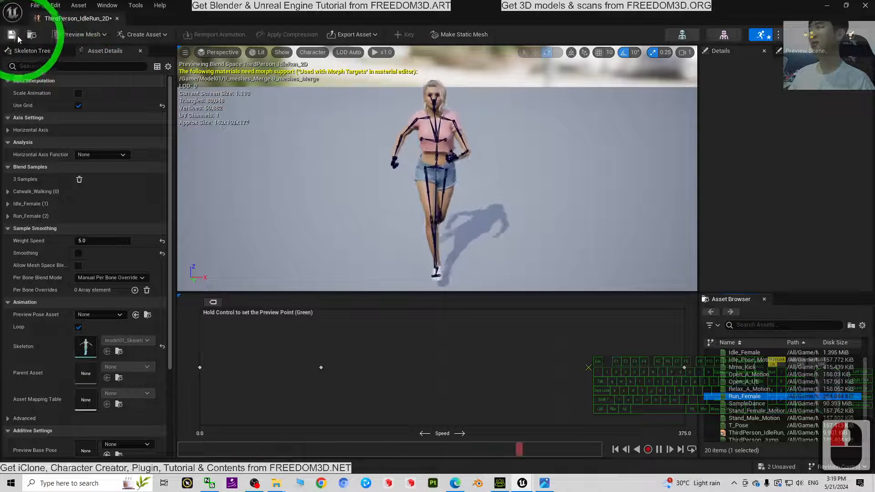
left_click(12, 35)
key("ctrl")
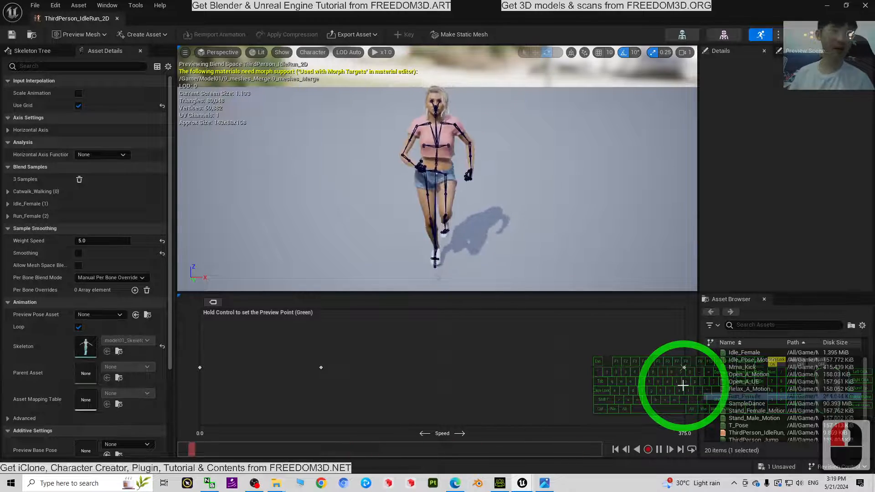
left_click(12, 35)
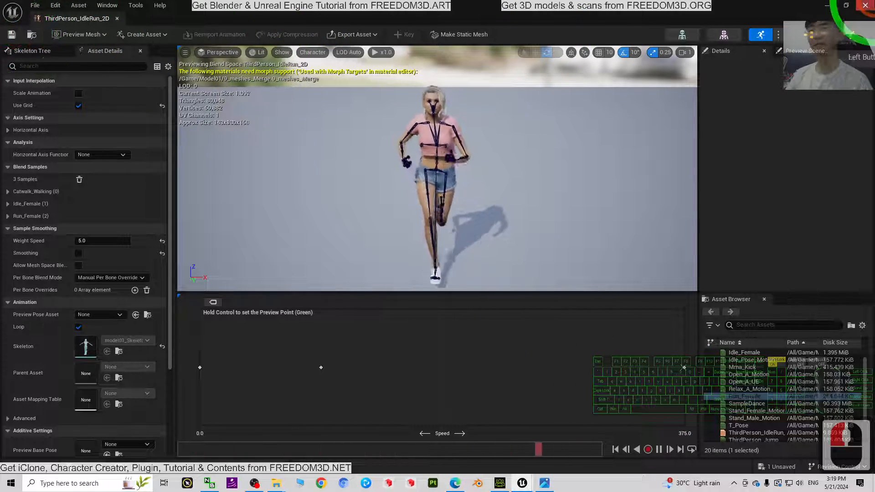
Step: Close the blend space editor, run a brief play test of the level, and enlarge the level viewport
left_click(865, 6)
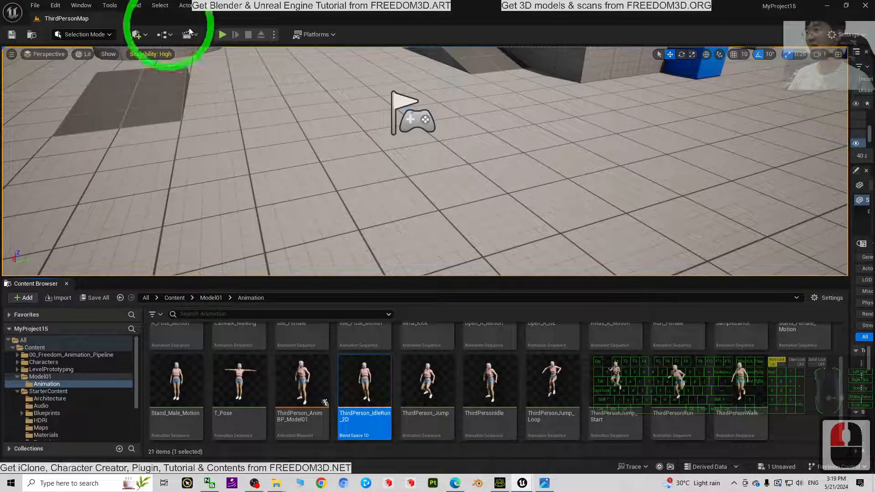
left_click(222, 35)
left_click(410, 133)
left_click_drag(410, 133, 469, 208)
key("Escape")
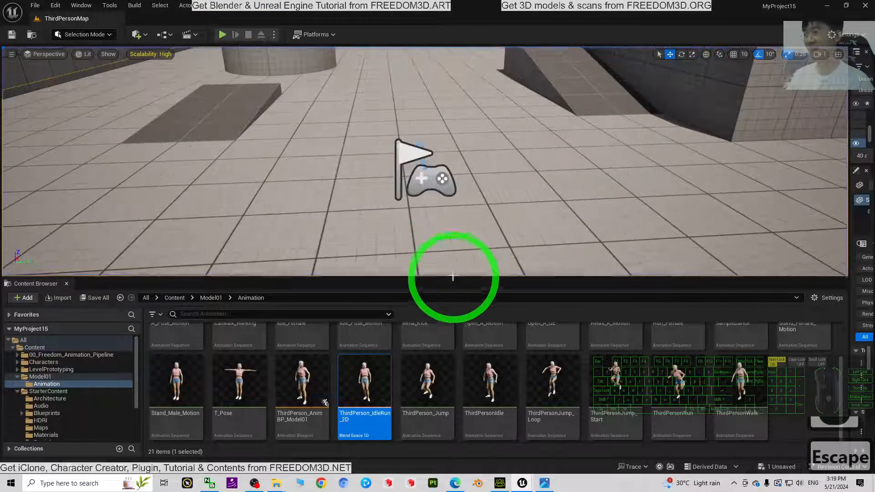
left_click_drag(452, 278, 431, 426)
Step: Play-test the level, moving the character in all directions to check its idle, walk and run animations, and end the session
left_click(222, 35)
left_click(488, 160)
left_click(621, 245)
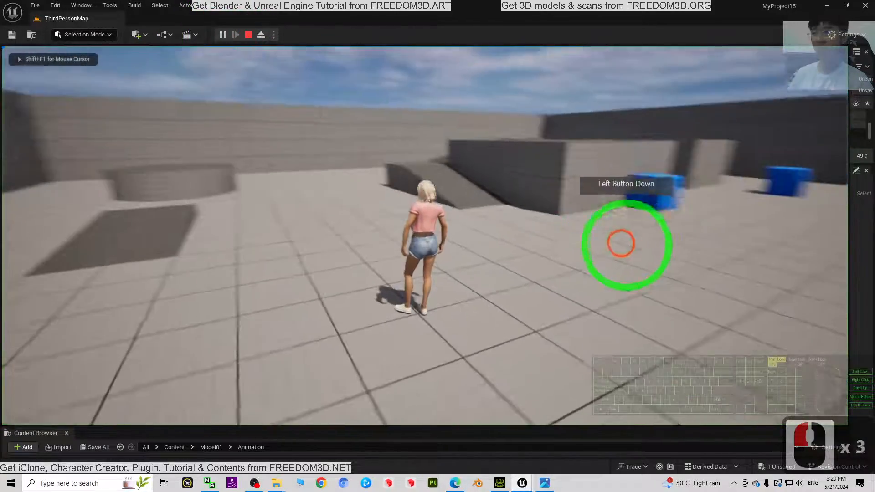
key("w")
key("s")
key("d")
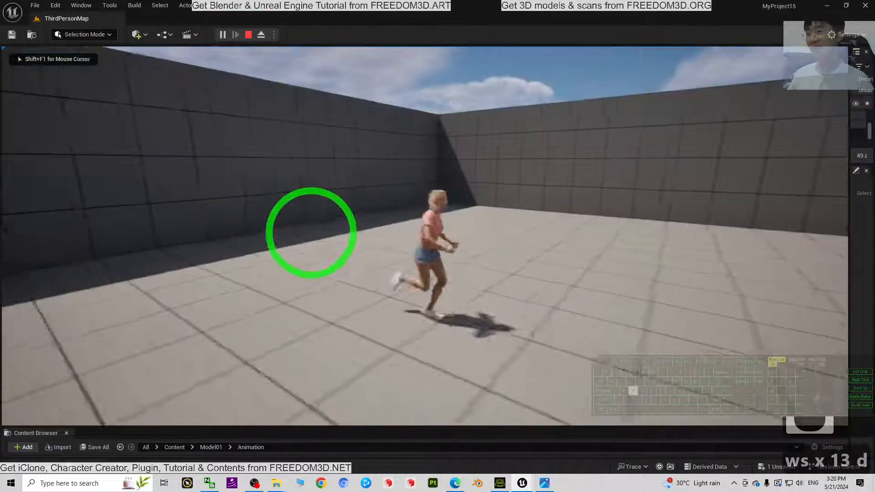
key("s")
key("s")
key("d")
key("s")
key("s")
key("s")
key("s")
key("s")
key("s")
key("s")
key("s")
key("s")
key("s")
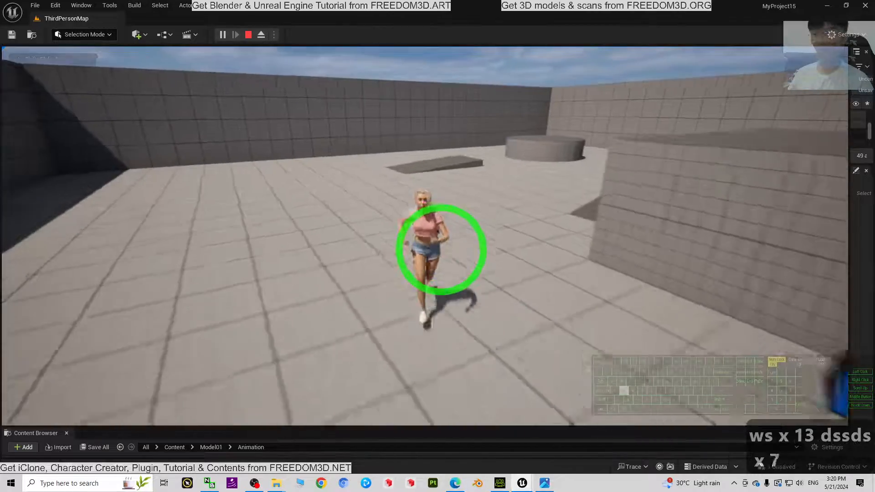
key("a")
key("a")
key("a")
key("a")
key("a")
key("a")
key("a")
key("a")
key("a")
key("a")
key("a")
key("a")
key("a")
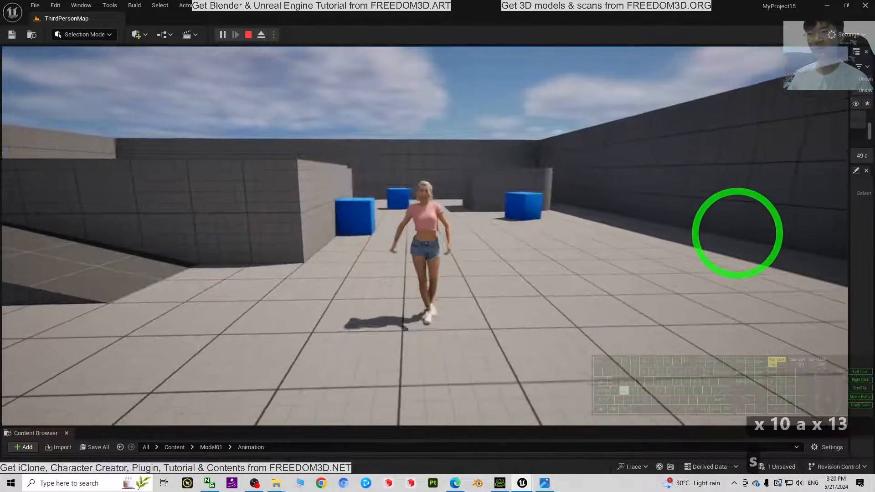
key("s")
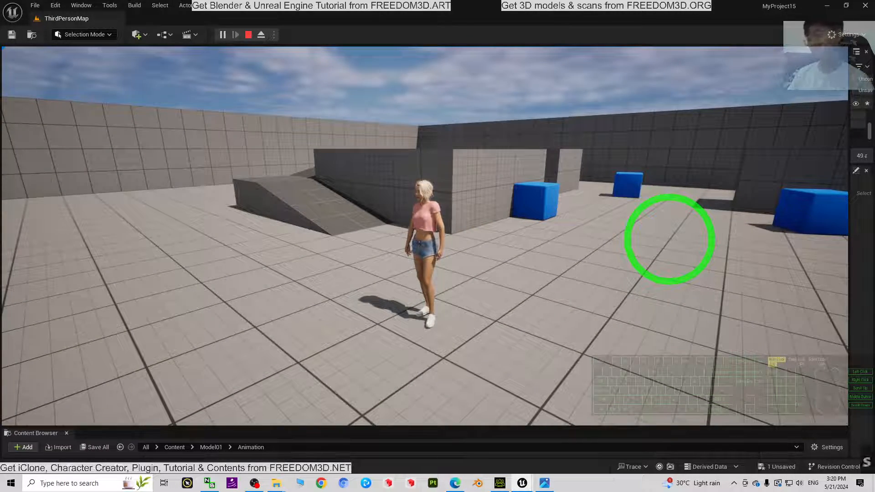
key("Escape")
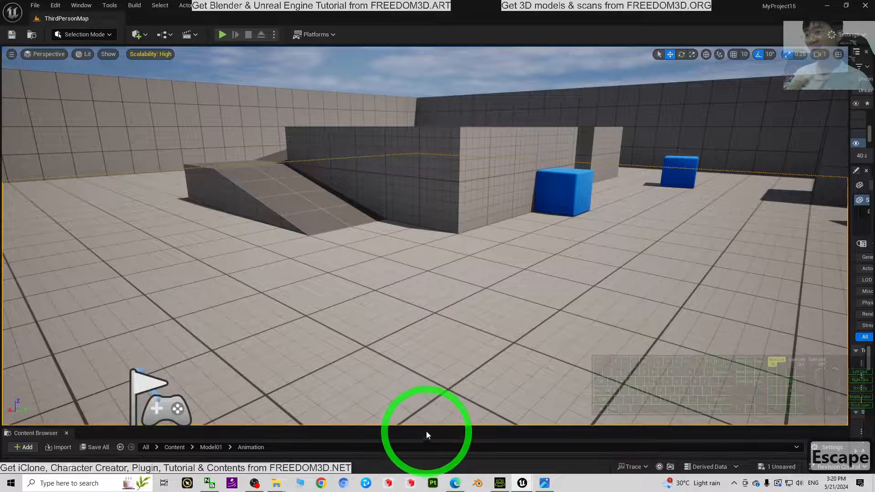
Step: Enlarge the Content Browser area again and open the Blueprints folder inside Content/ThirdPerson
left_click_drag(427, 426, 474, 286)
double_click(778, 429)
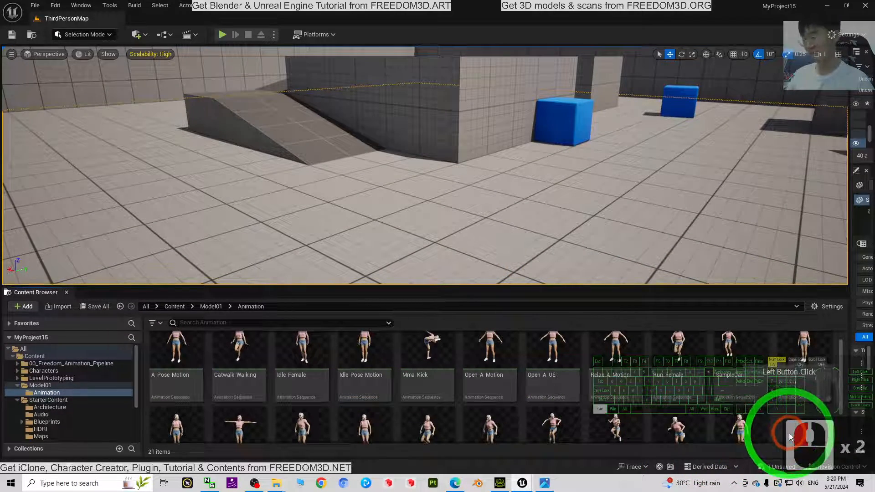
scroll(786, 425, "down", 2, "ctrl")
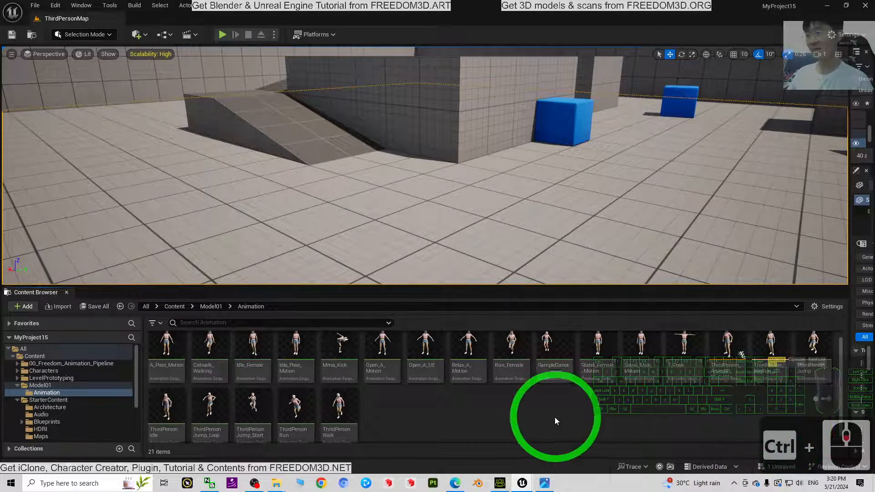
left_click(175, 307)
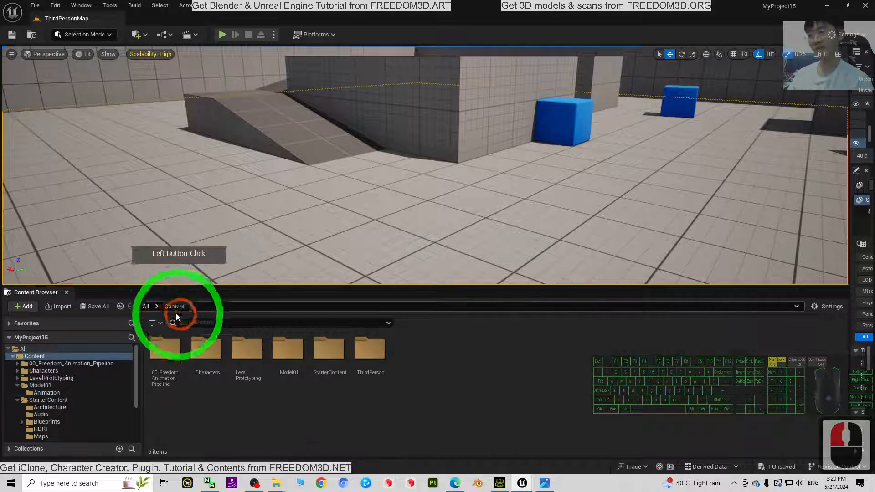
double_click(377, 358)
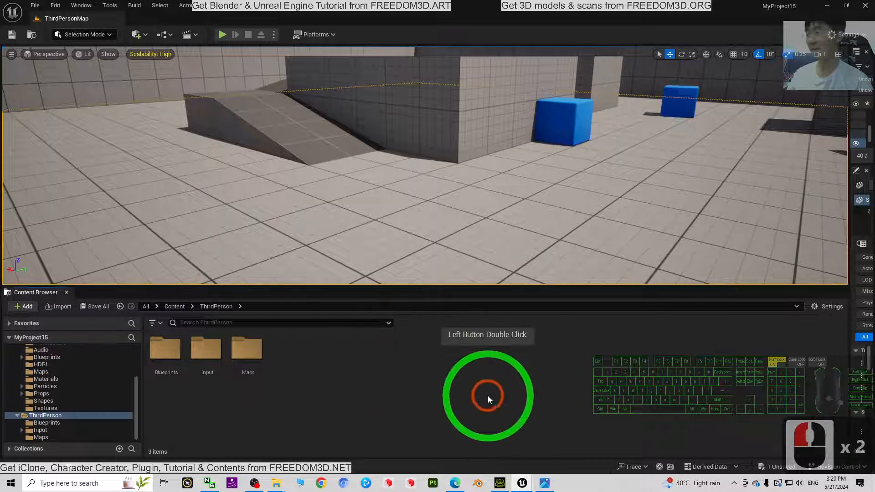
double_click(165, 349)
Step: Duplicate the BP_ThirdPersonCharacter_model01 blueprint and name the copy BP_ThirdPersonCharacter_model01_NPC
left_click(205, 370)
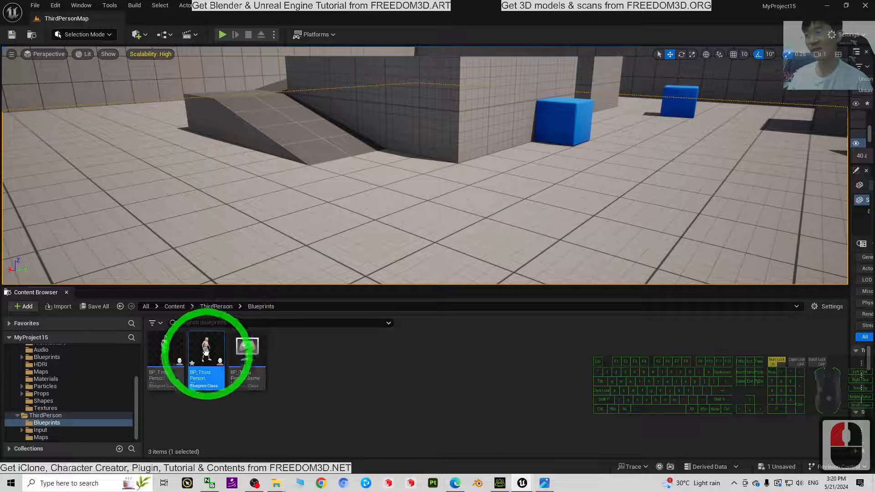
right_click(205, 353)
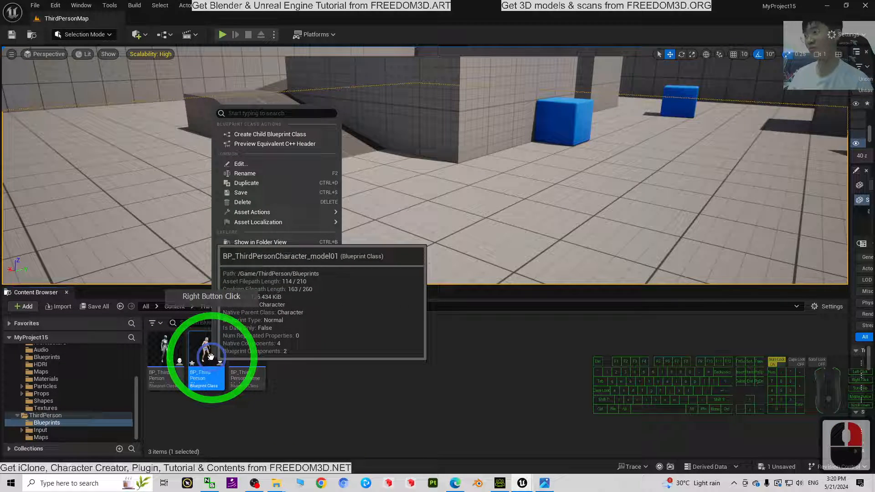
left_click(246, 183)
left_click(252, 384)
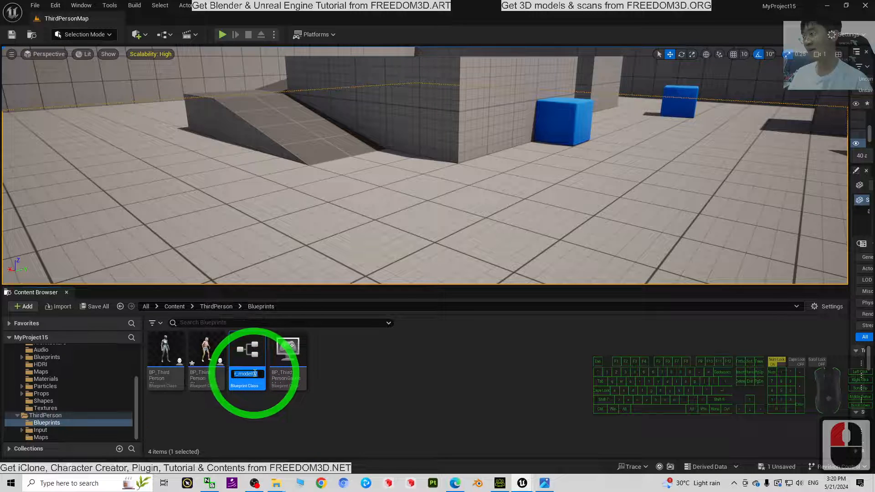
key("BackSpace")
type("1")
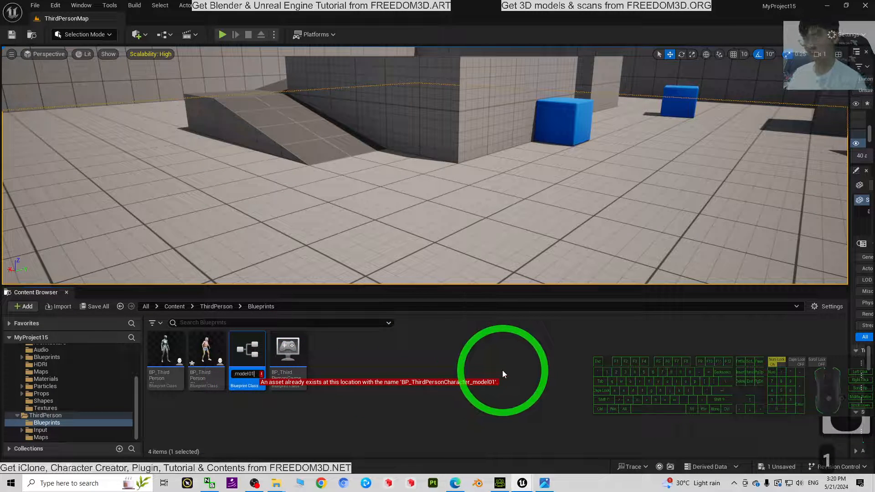
type("_NPC")
key("Return")
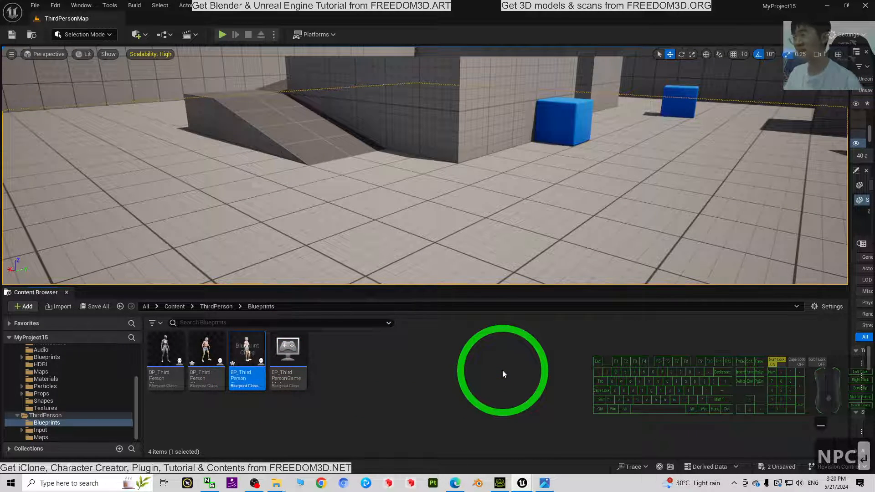
scroll(428, 388, "up", 2, "ctrl")
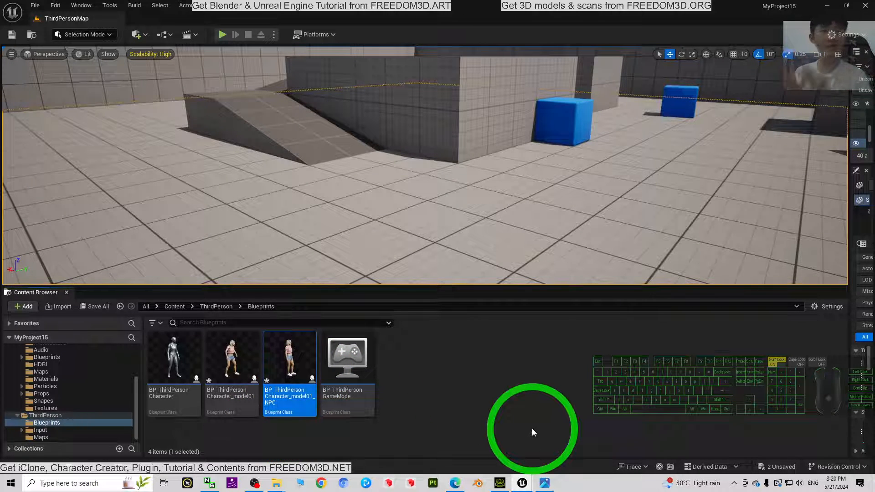
Step: Open the BP_ThirdPersonCharacter_model01_NPC blueprint, examine its event graph, and close it
double_click(295, 367)
scroll(303, 241, "up", 4)
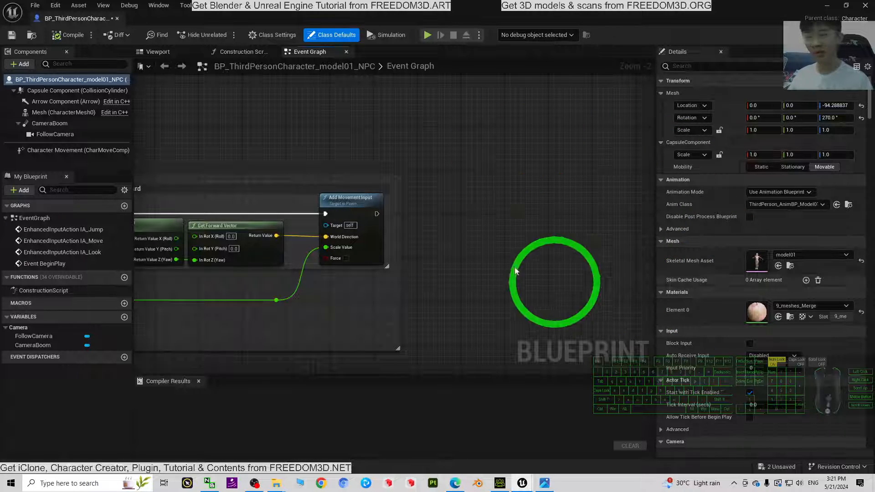
left_click(865, 8)
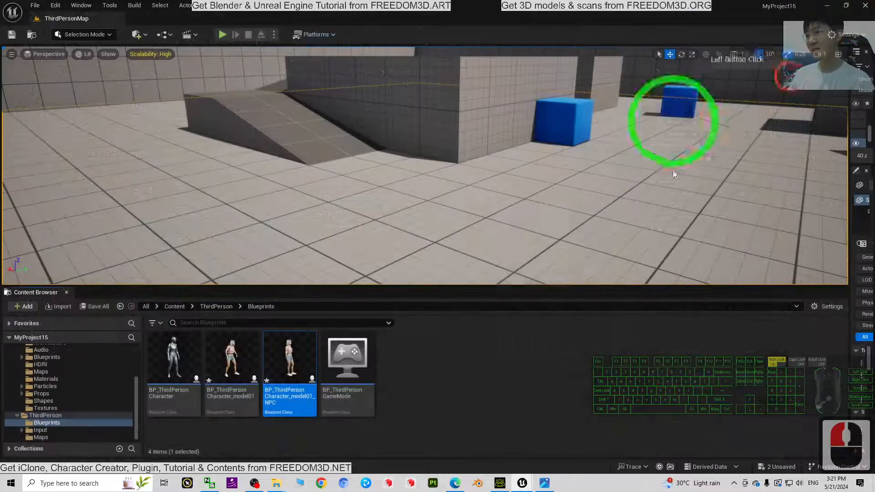
Step: Place BP_ThirdPersonCharacter_model01_NPC on the floor near the blue cubes and rotate it about the vertical axis to face the player start area
left_click(303, 361)
scroll(516, 247, "up", 4)
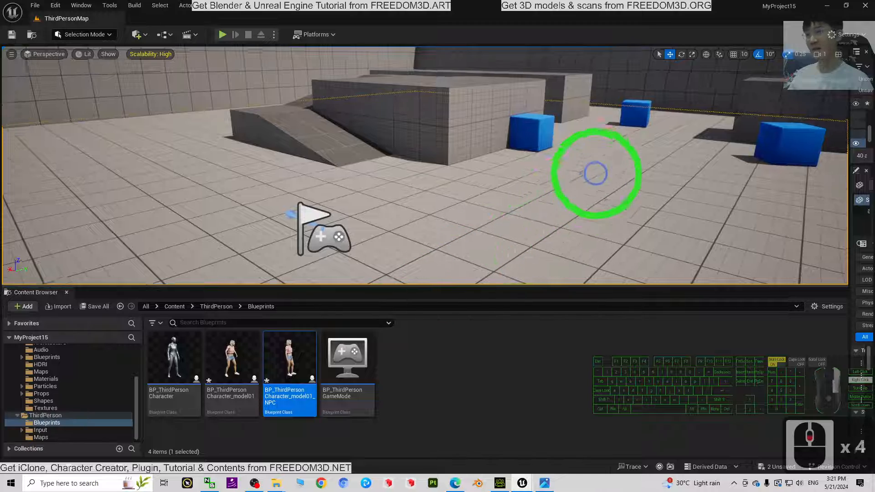
key("w")
right_click_drag(595, 172, 575, 183)
key("s")
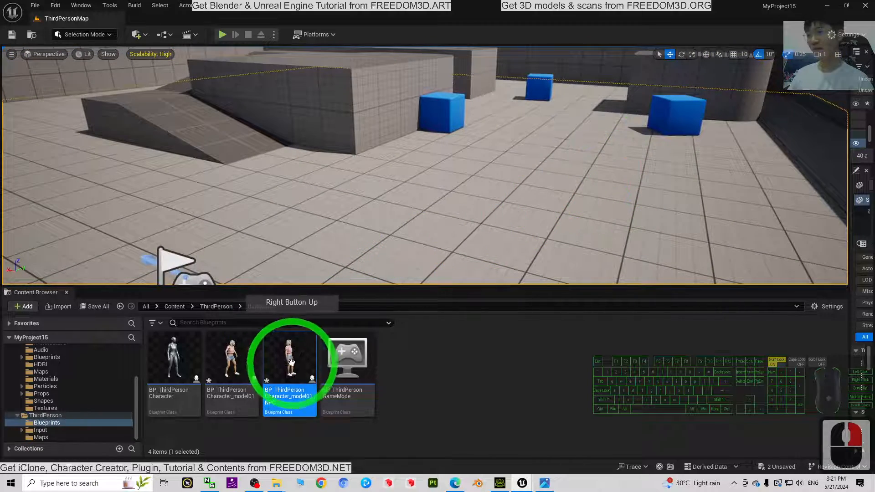
left_click_drag(287, 358, 581, 121)
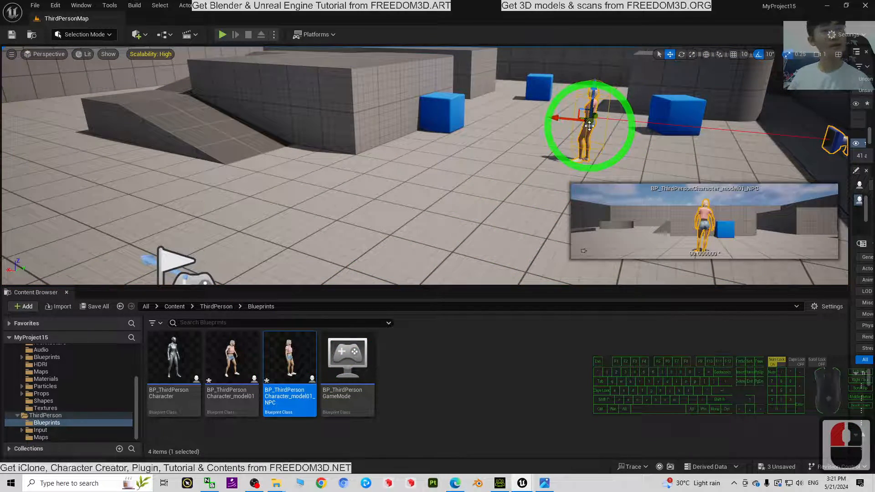
key("e")
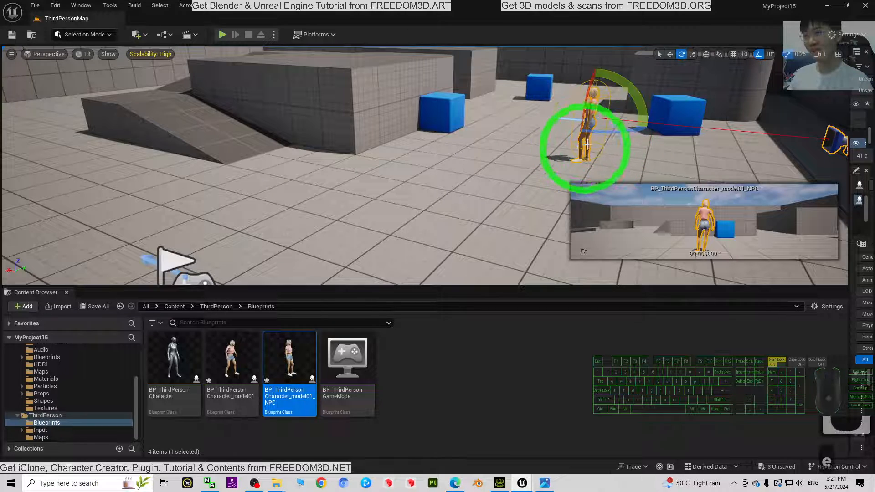
left_click_drag(606, 131, 760, 132)
Step: Run a brief play test with the NPC in the level, stop it, and enlarge the level viewport
left_click(222, 34)
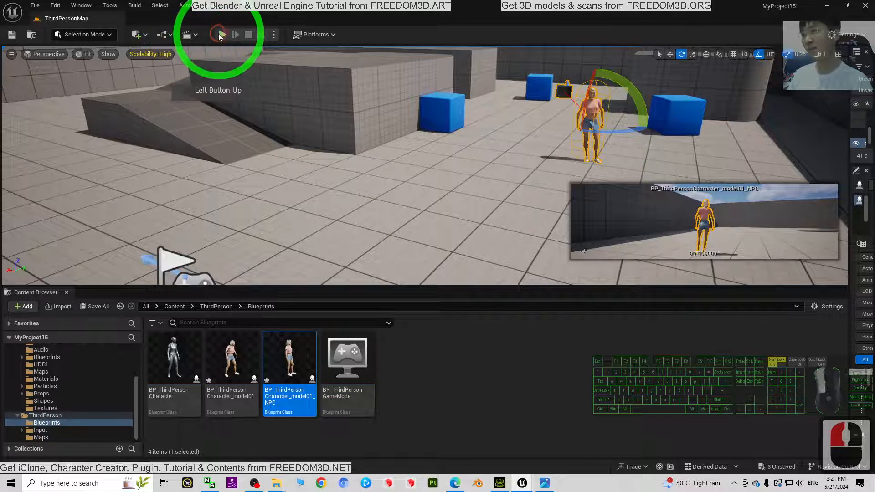
left_click(422, 150)
left_click(429, 300)
key("Escape")
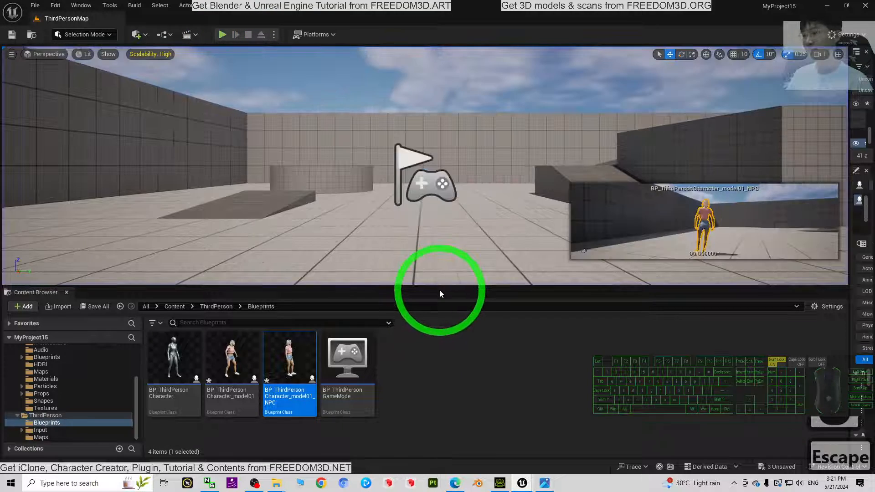
left_click_drag(438, 285, 444, 412)
Step: Start a play test and run the player character across the floor to the NPC near the blue cubes
left_click(222, 34)
left_click(404, 250)
key("w")
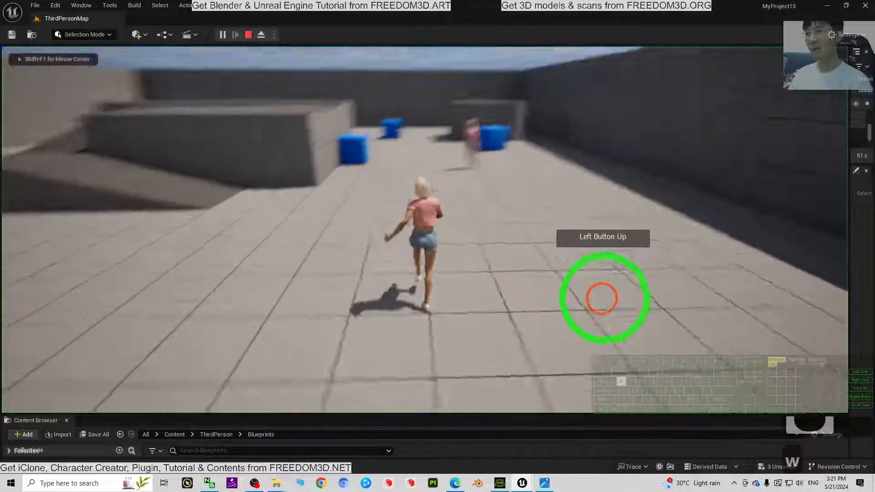
key("d")
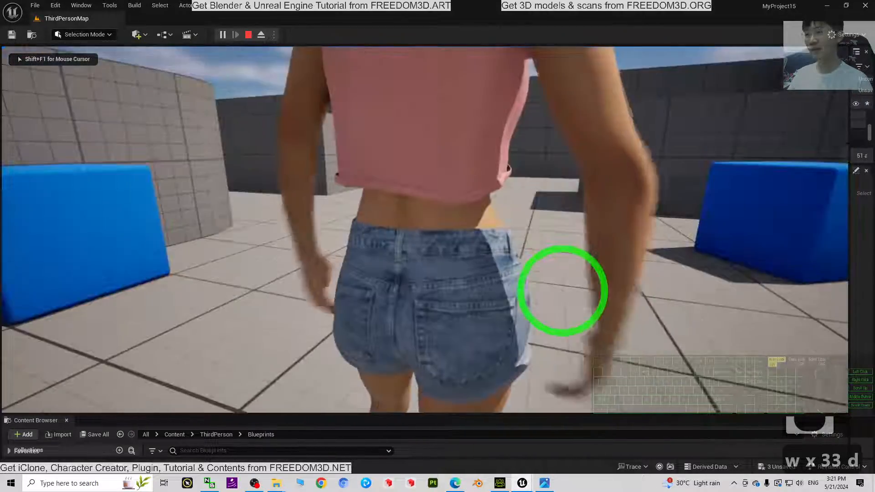
key("s")
key("s")
key("d")
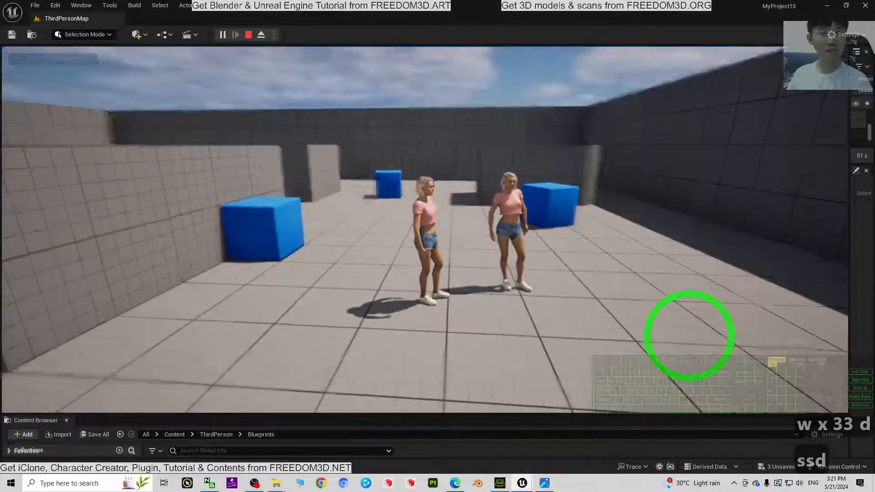
key("d")
key("w")
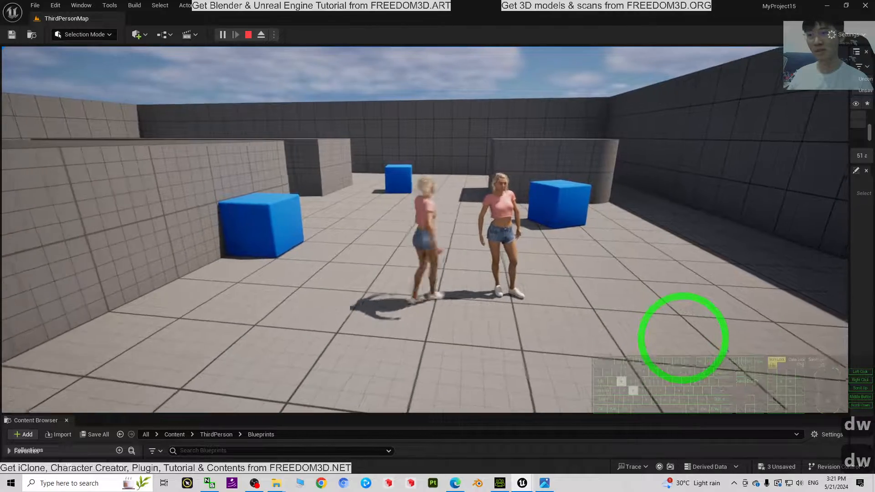
Step: Walk the player character around the NPC in short moves to compare the two models side by side
key("d")
key("s")
key("d")
key("w")
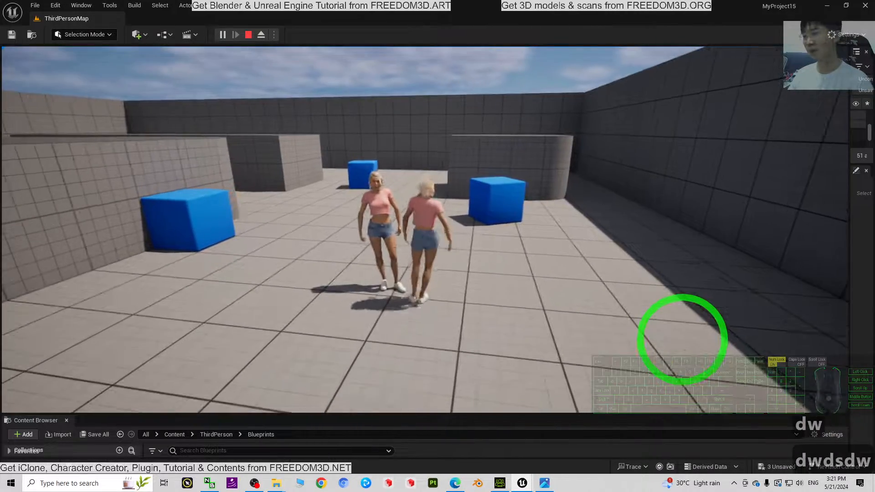
key("s")
key("a")
key("w")
key("d")
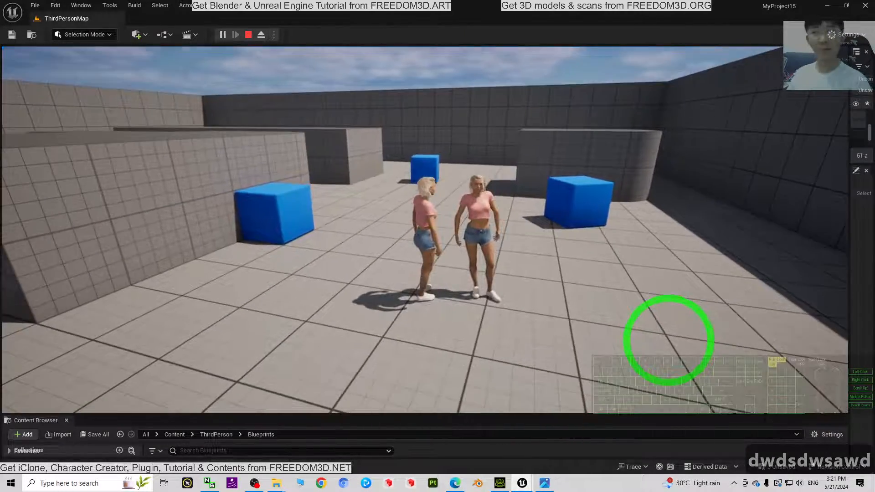
key("d")
Step: Jump and run the player character around the NPC to check the jump animation, and end the play test
key("space")
key("a")
key("s")
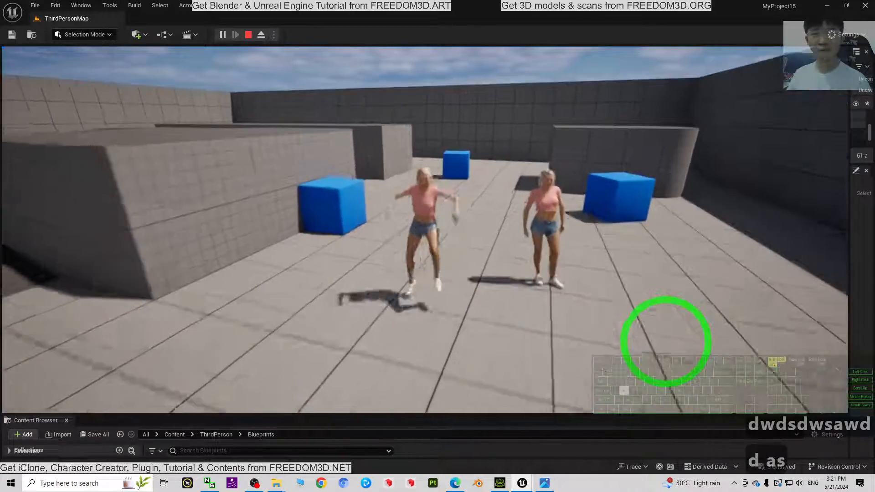
key("space")
key("a")
key("w")
key("d")
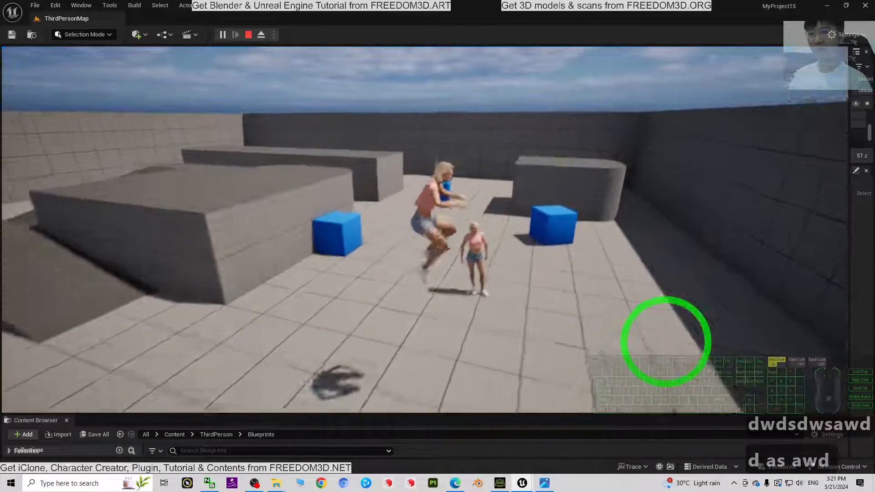
key("space")
key("d")
key("w")
key("a")
key("d")
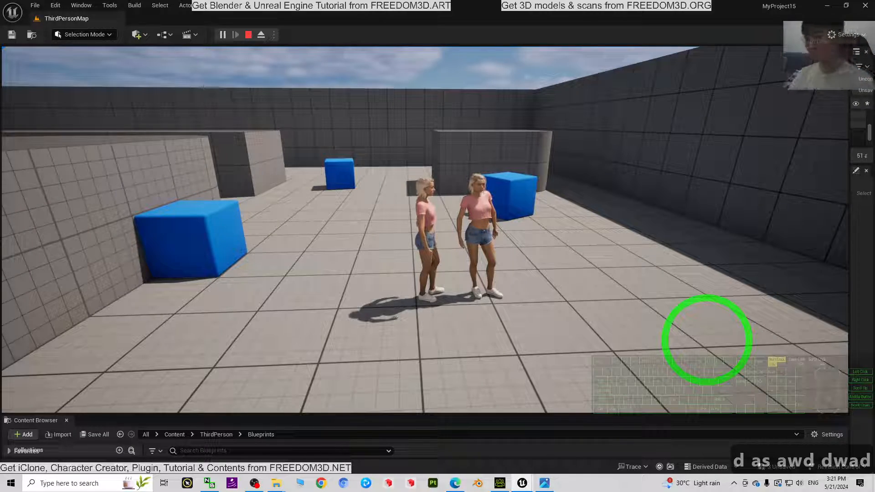
key("Escape")
Step: Switch to the cover01.jpg image in the photo viewer, look it over, and return to the Unreal Editor
left_click(544, 483)
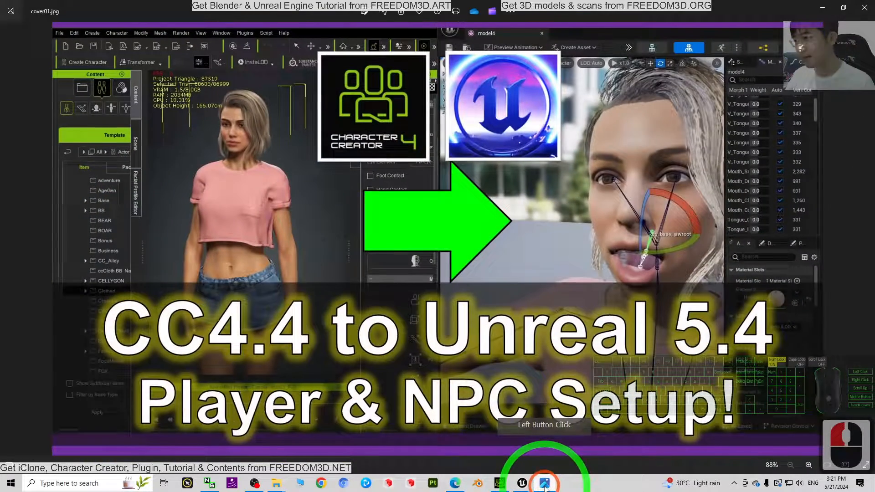
left_click(732, 288)
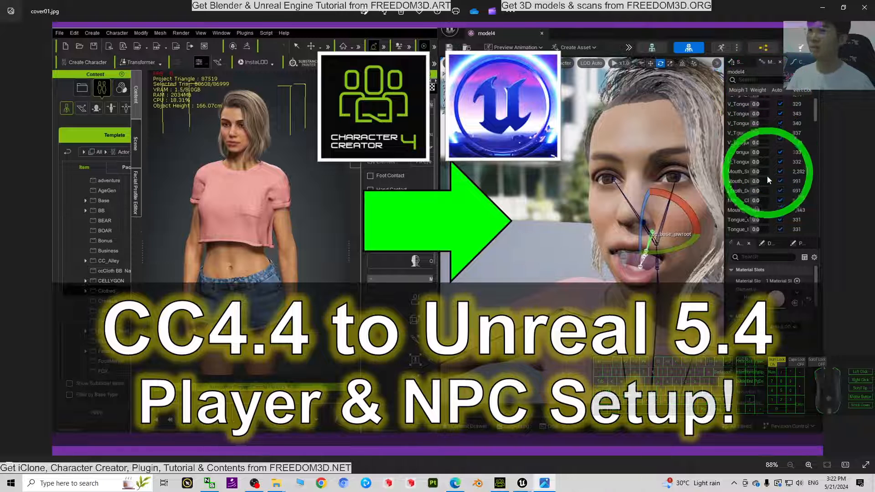
left_click(825, 7)
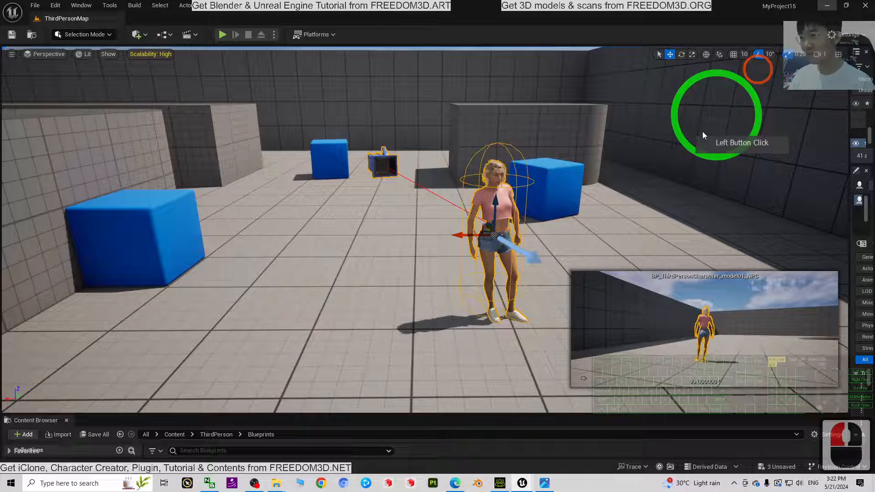
Step: Start another play test and run and jump the player character around the open floor away from the NPC
left_click(227, 39)
left_click(395, 212)
right_click_drag(396, 213, 538, 262)
key("w")
key("d")
key("s")
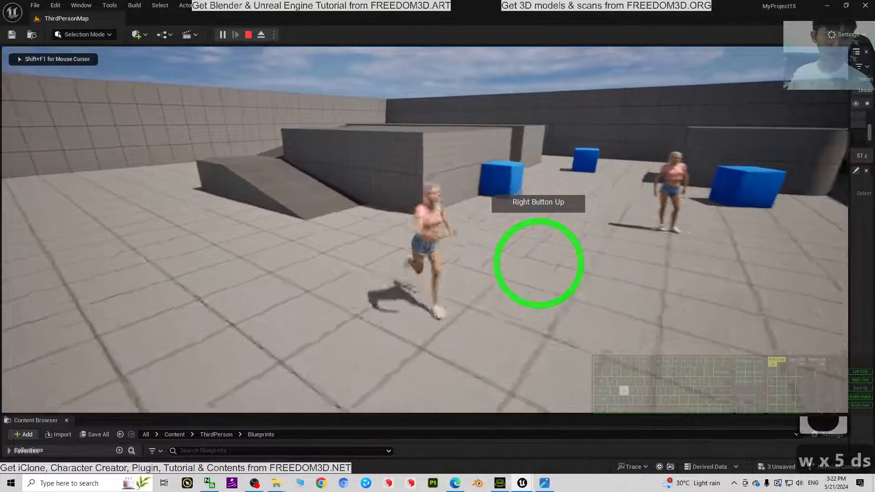
key("a")
key("space")
key("w")
key("d")
key("d")
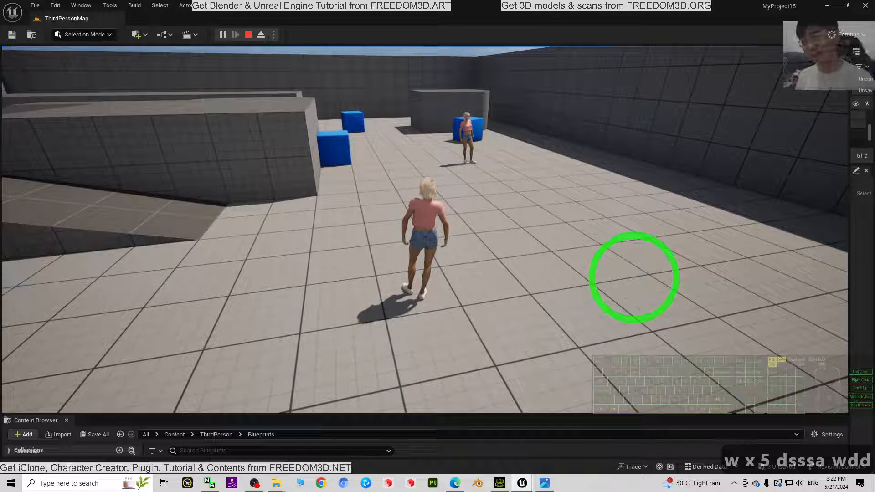
Step: Walk the player character up to the NPC and turn it to face the same way
key("d")
key("w")
key("d")
key("d")
key("w")
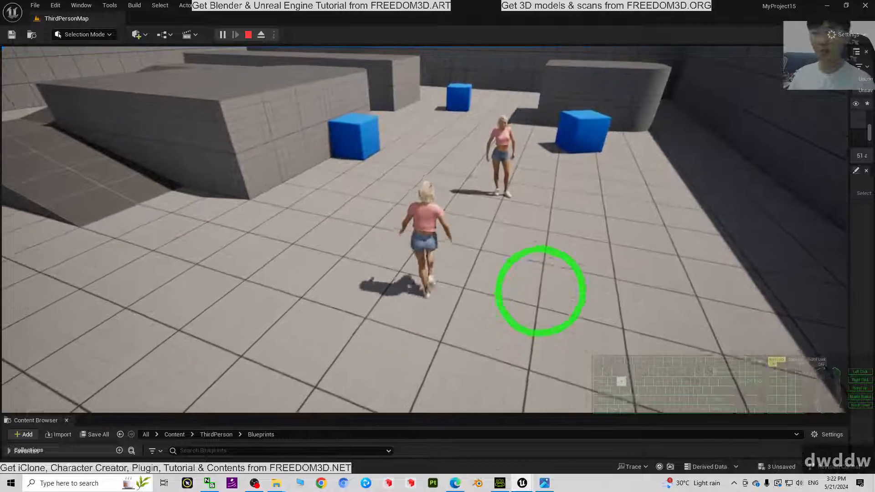
key("d")
key("s")
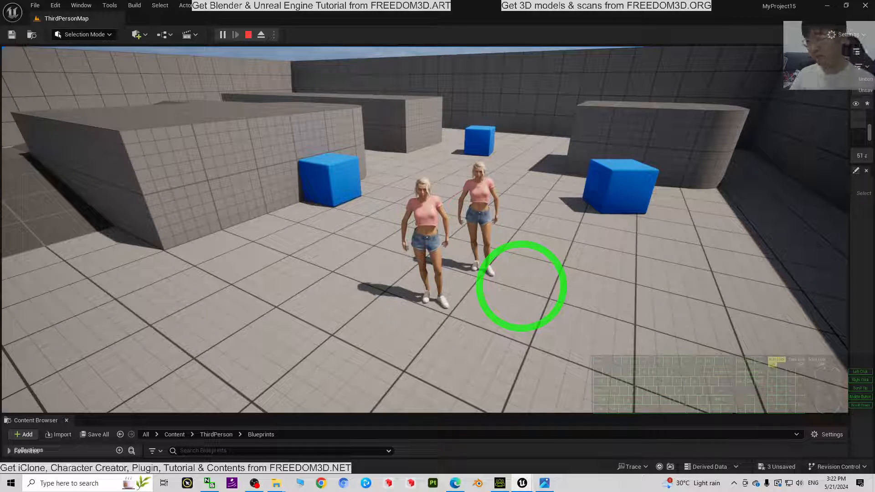
Step: Run the player character away from the NPC to the ramp and jump on top of it
key("s")
key("a")
key("w")
key("w")
key("w")
key("a")
key("w")
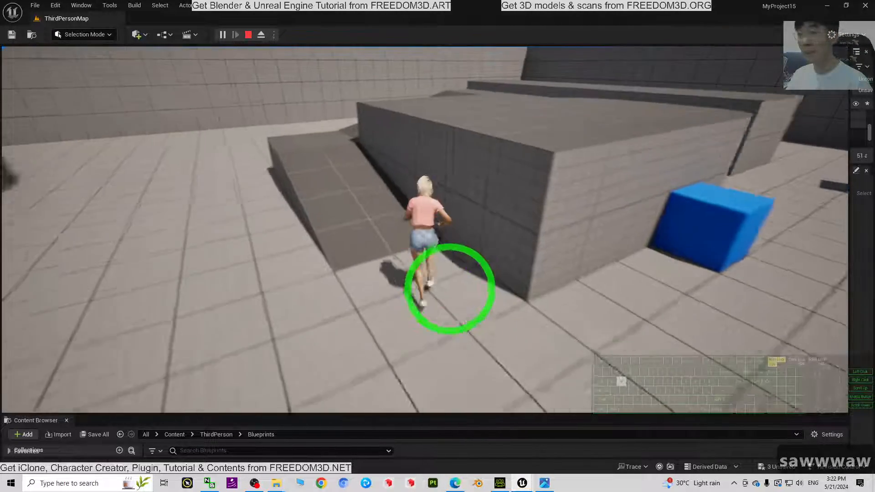
key("space")
key("a")
key("d")
key("space")
key("s")
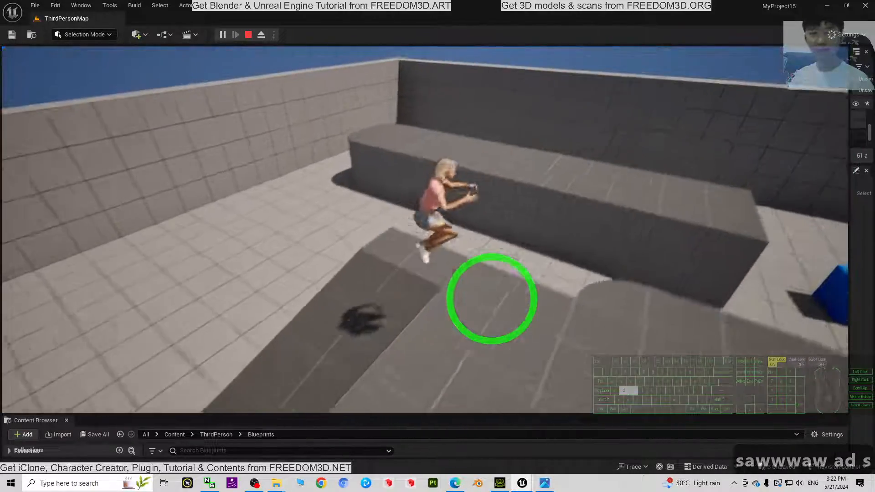
Step: Jump the player character down from the ramp onto the open floor and stop the play test
key("a")
key("space")
key("d")
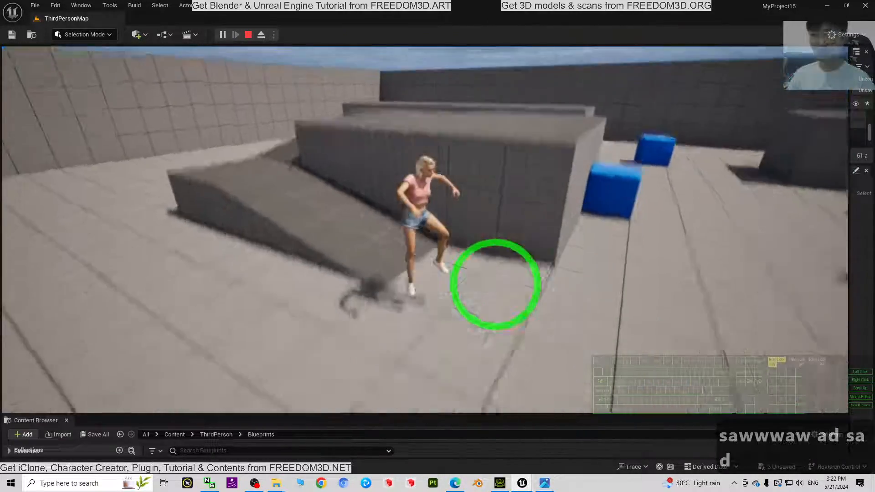
key("s")
key("d")
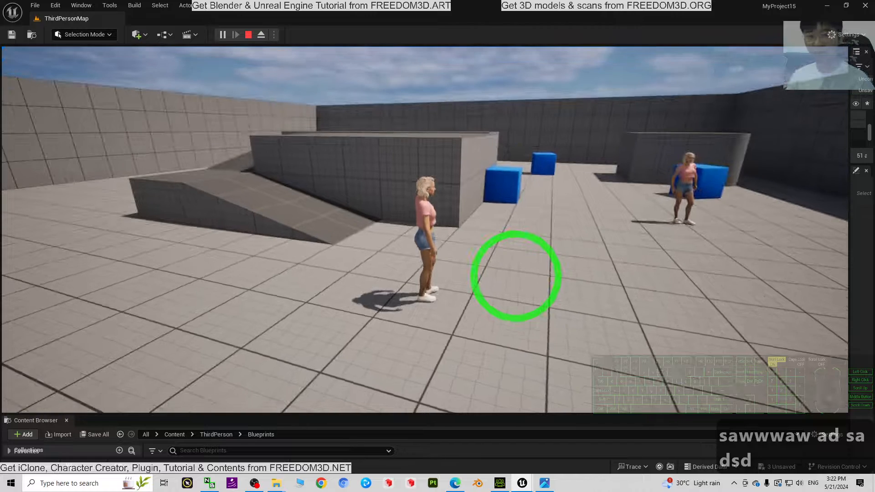
key("Escape")
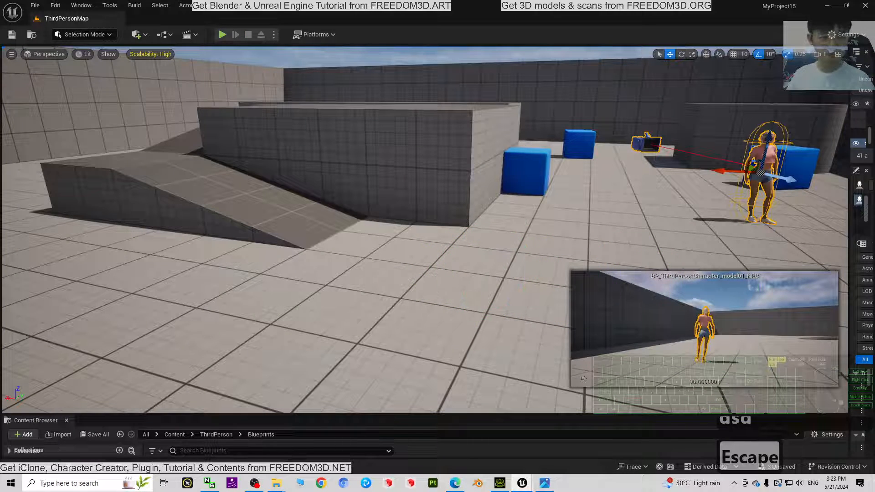